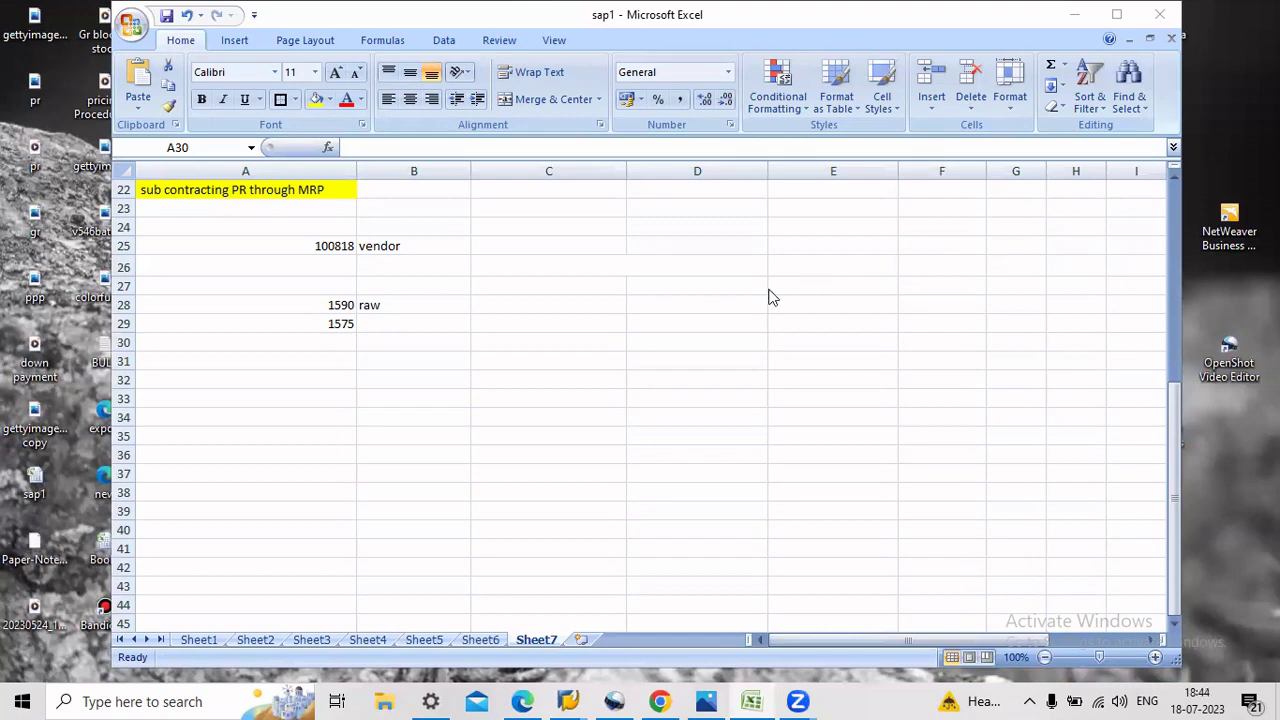
left_click(596, 658)
left_click(344, 288)
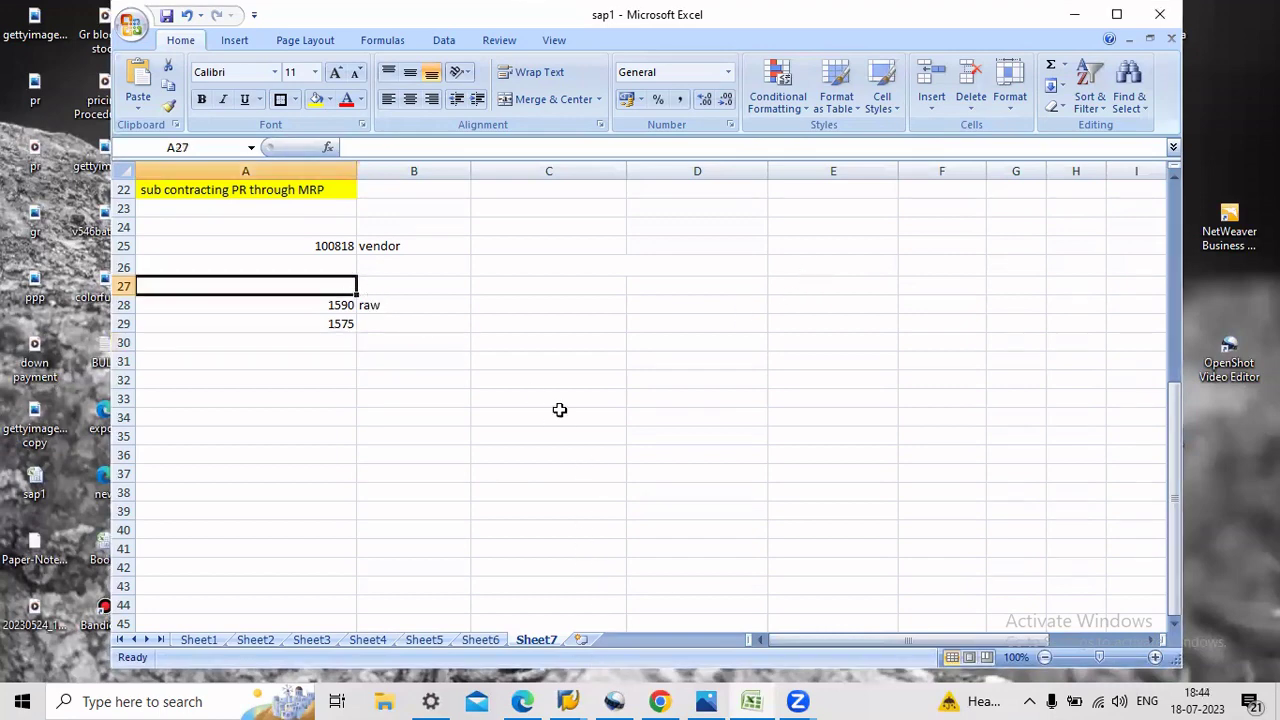
left_click_drag(342, 306, 335, 323)
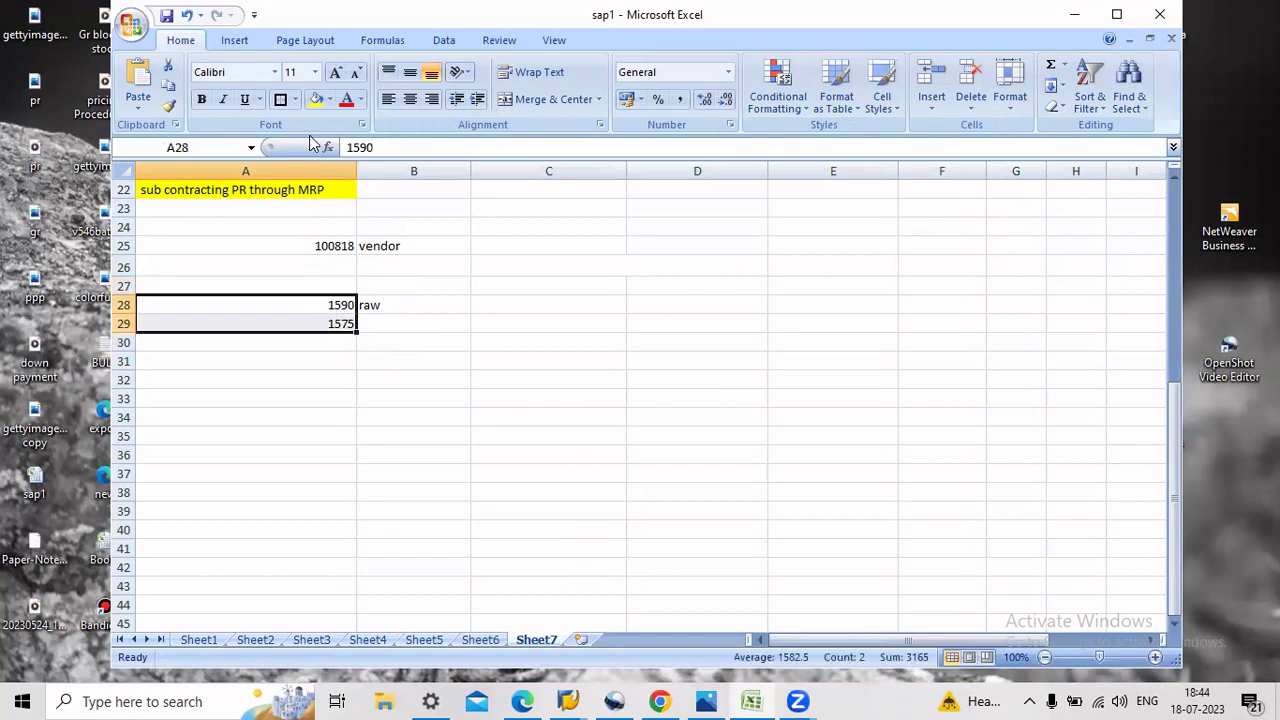
left_click(329, 100)
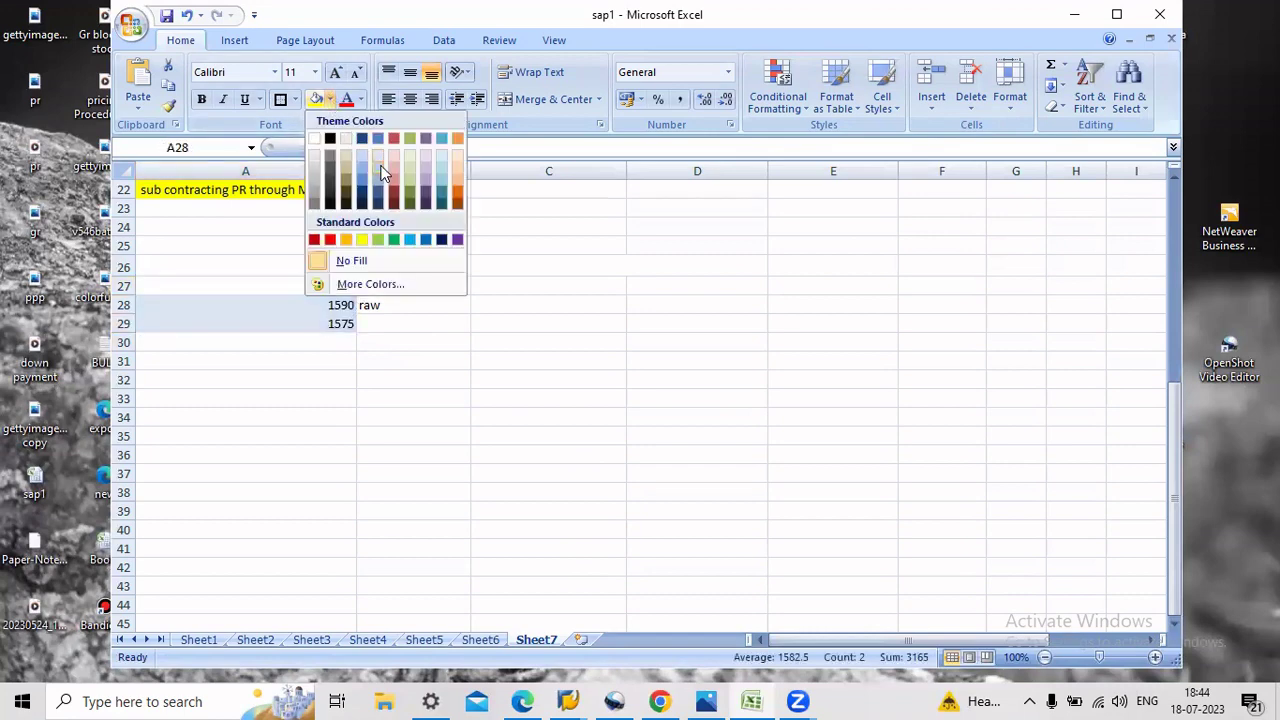
left_click(450, 298)
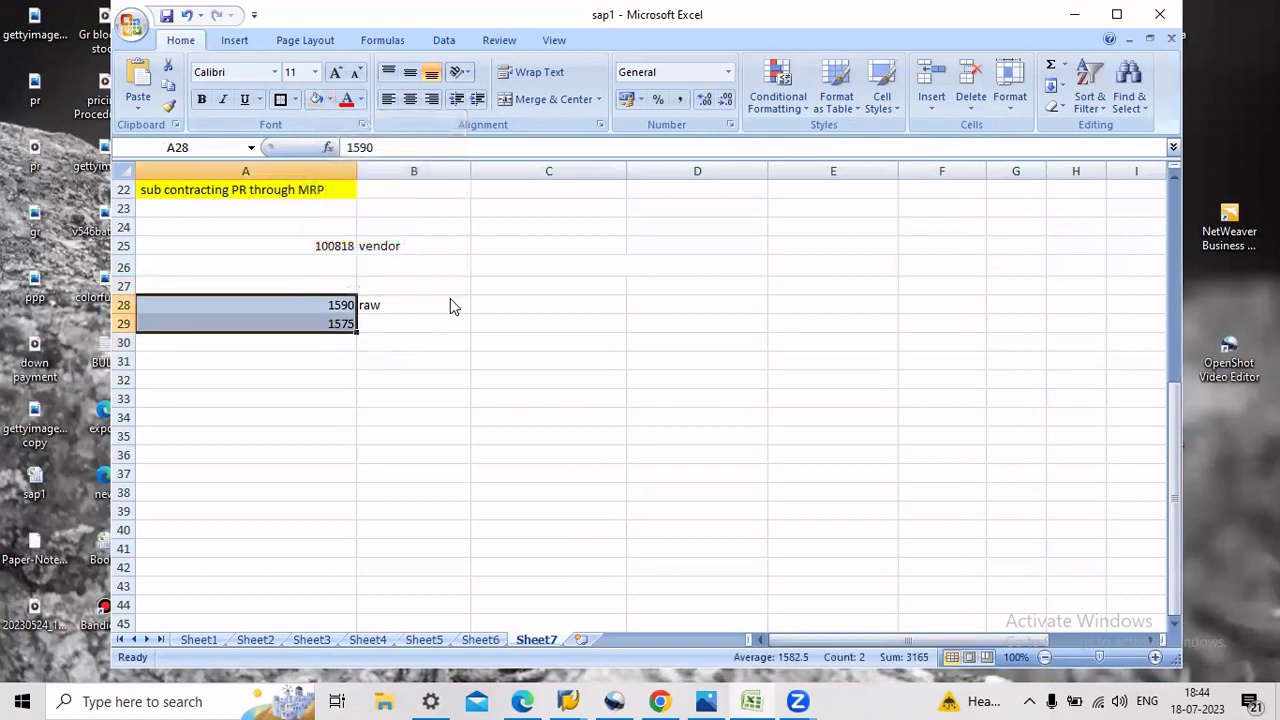
left_click(347, 285)
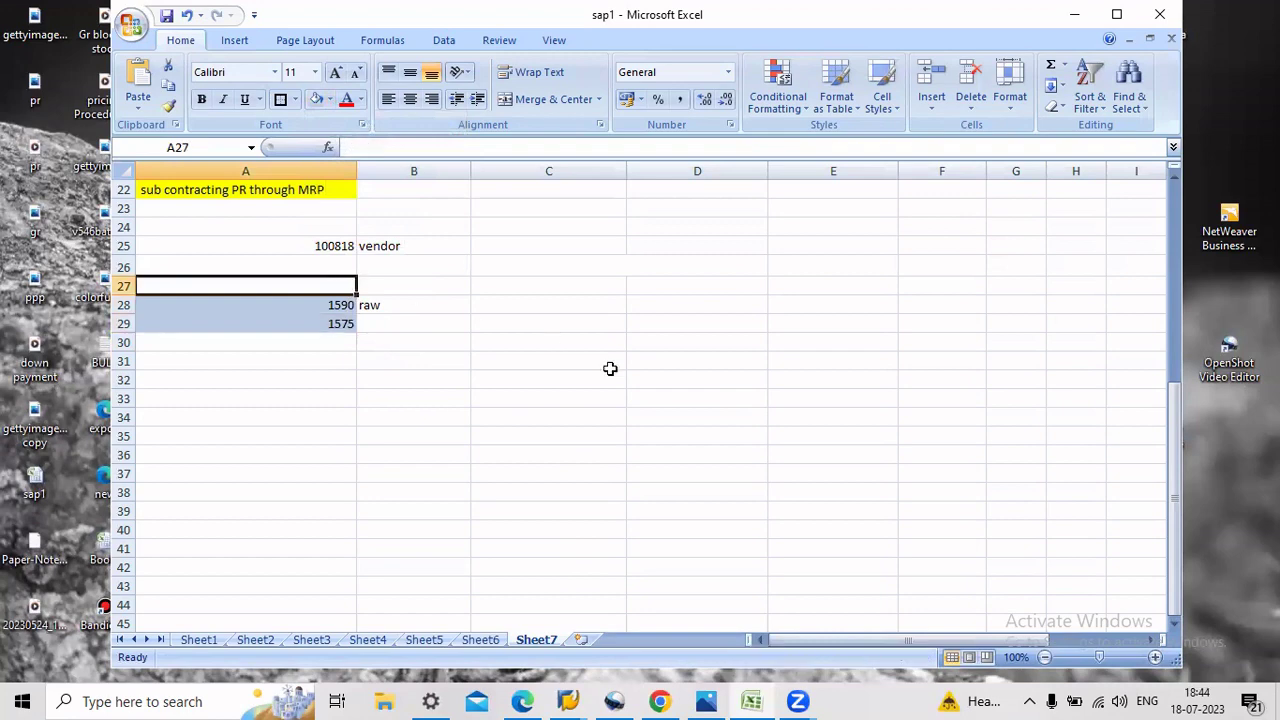
left_click(572, 701)
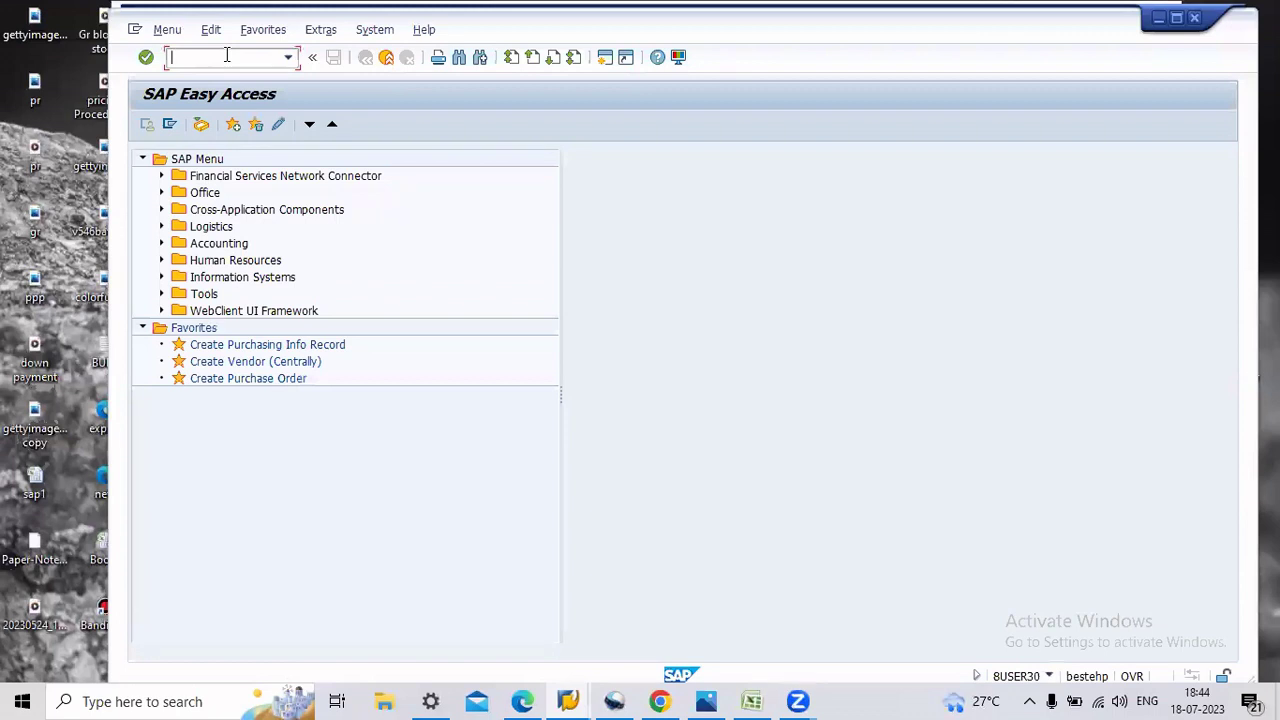
Start material creation in MM01, choosing Basic Data 1/2, Purchasing and MRP 1/2 views.
type("mm0")
type("1")
key("Return")
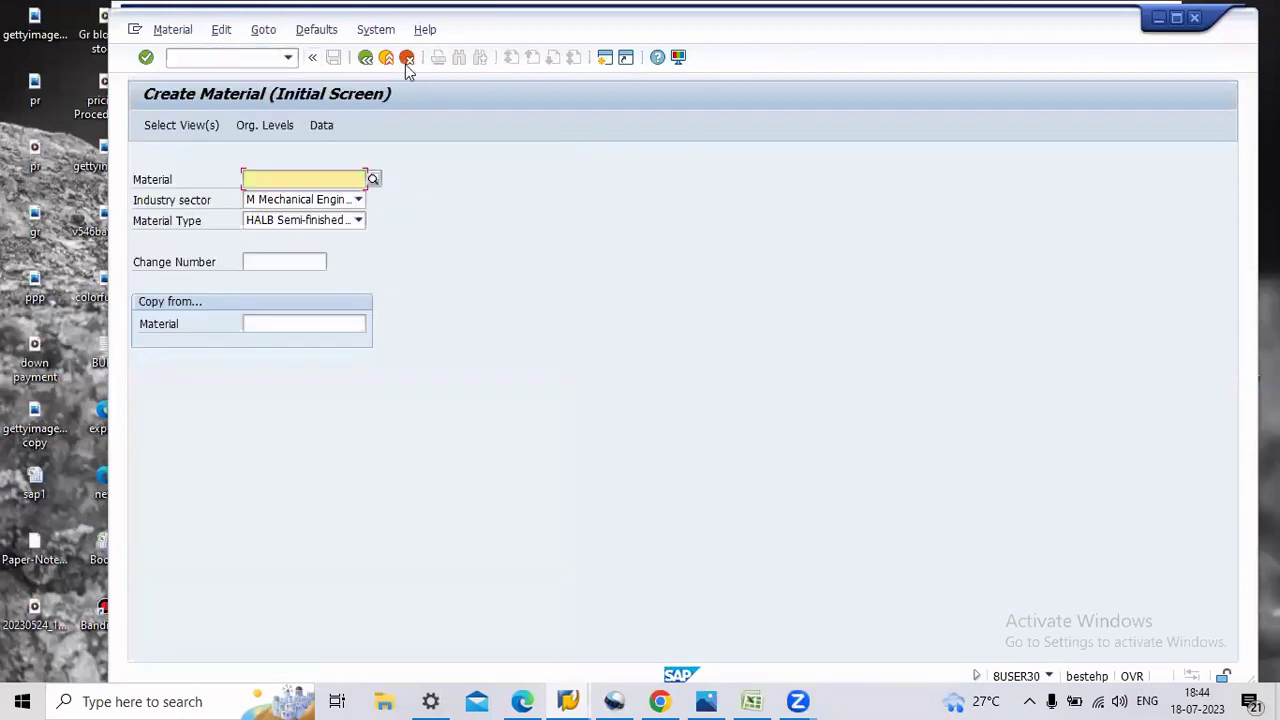
key("Return")
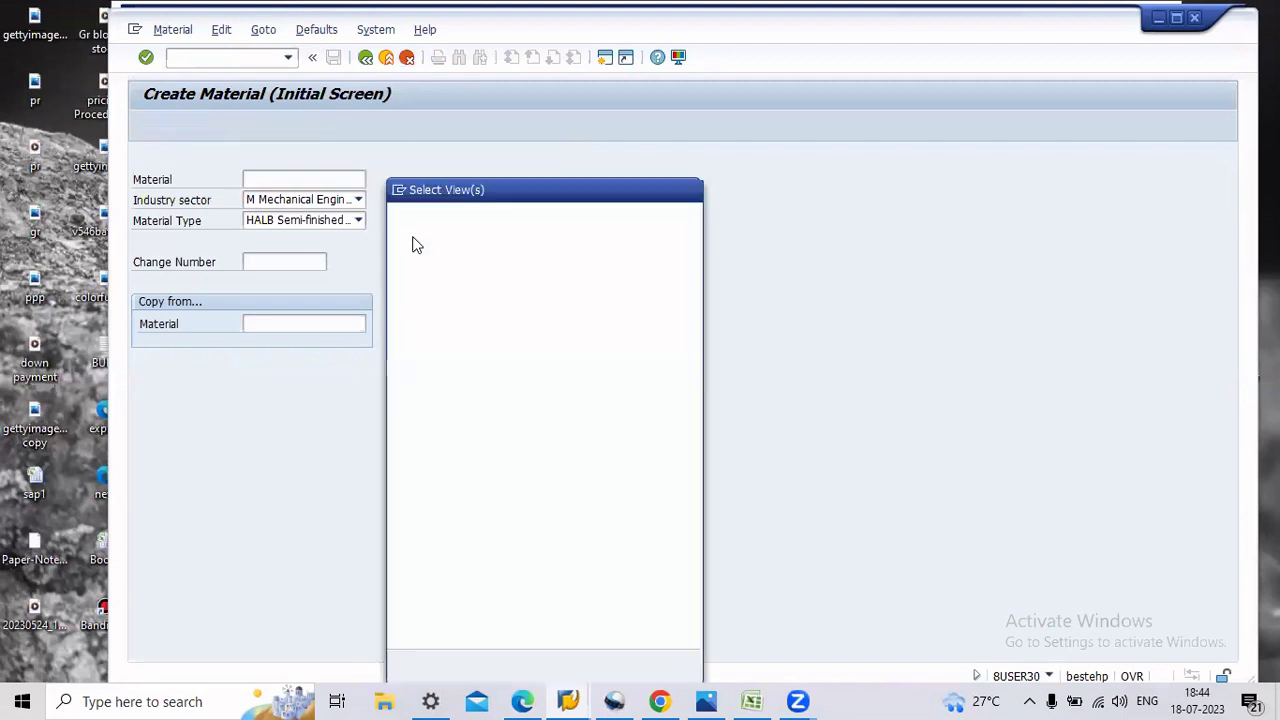
left_click_drag(398, 240, 398, 260)
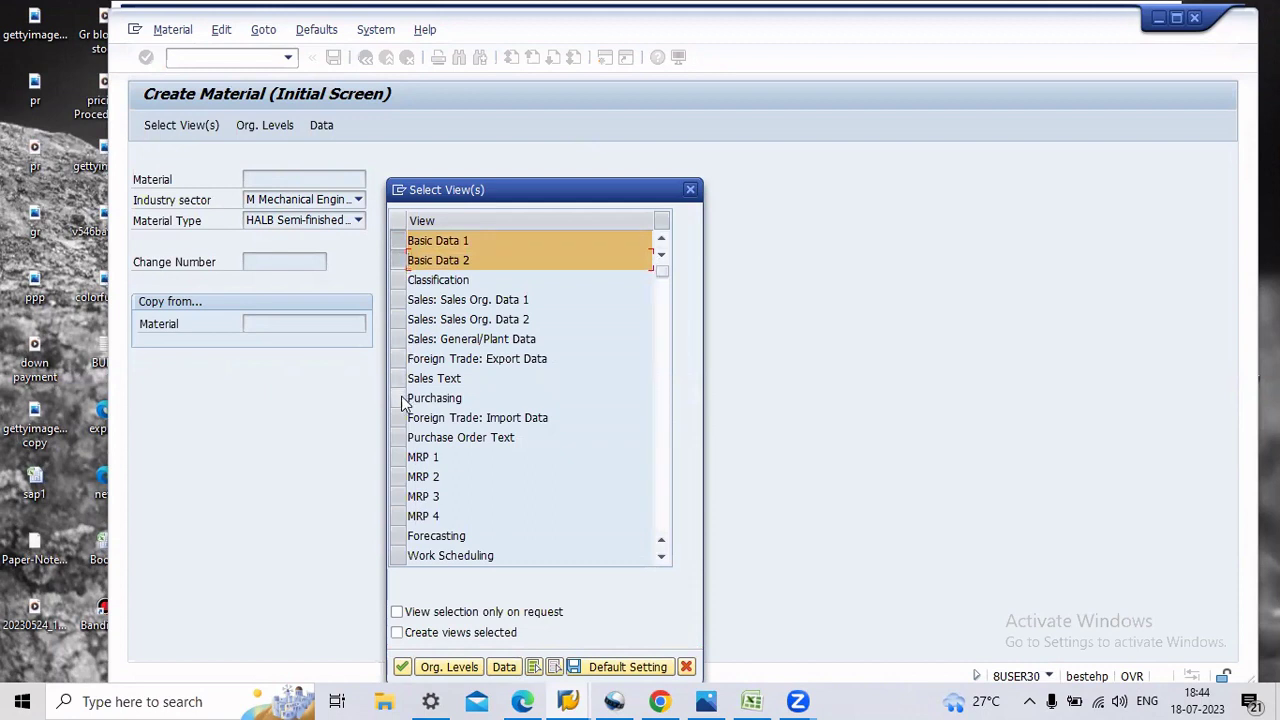
left_click(402, 398)
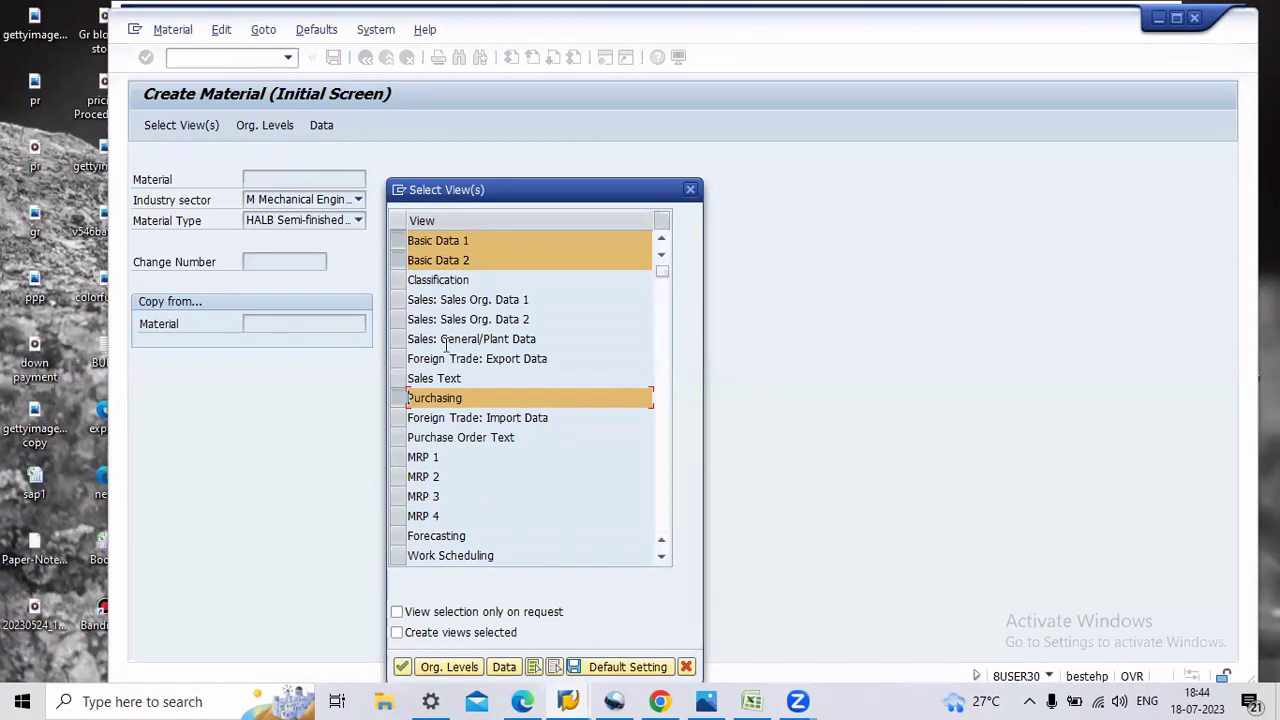
left_click(398, 457)
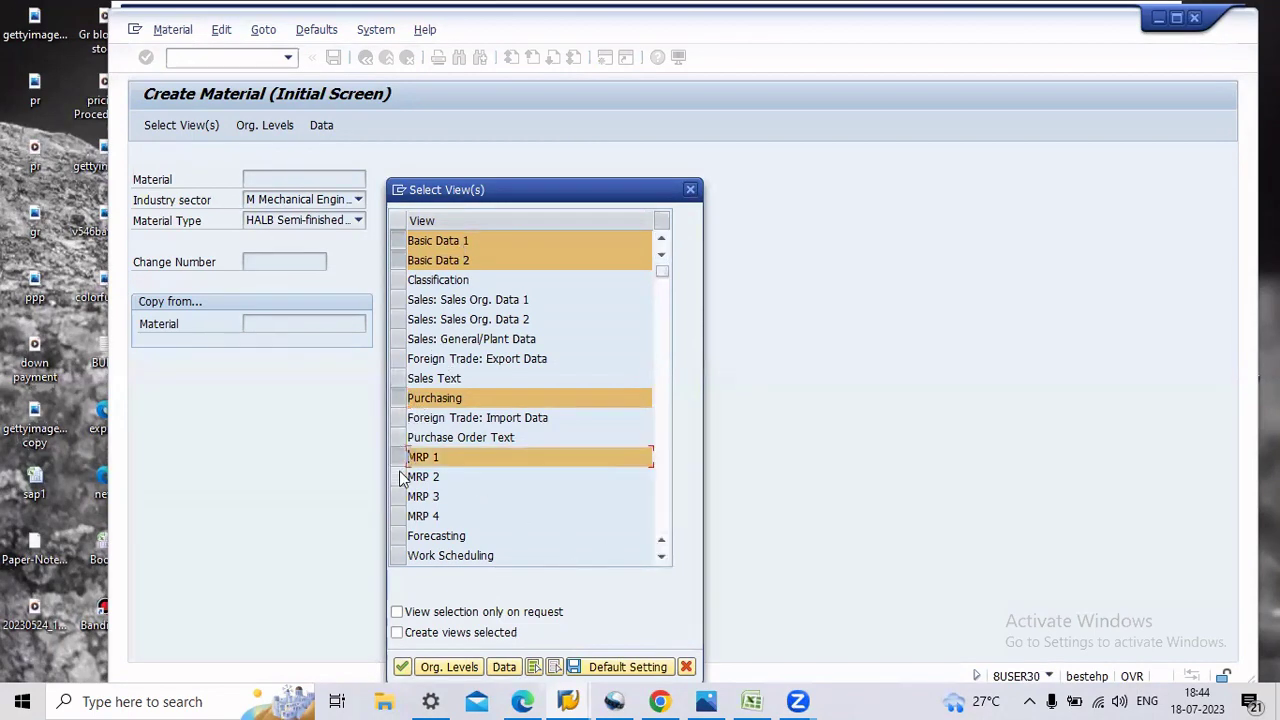
left_click(661, 558)
left_click(661, 558)
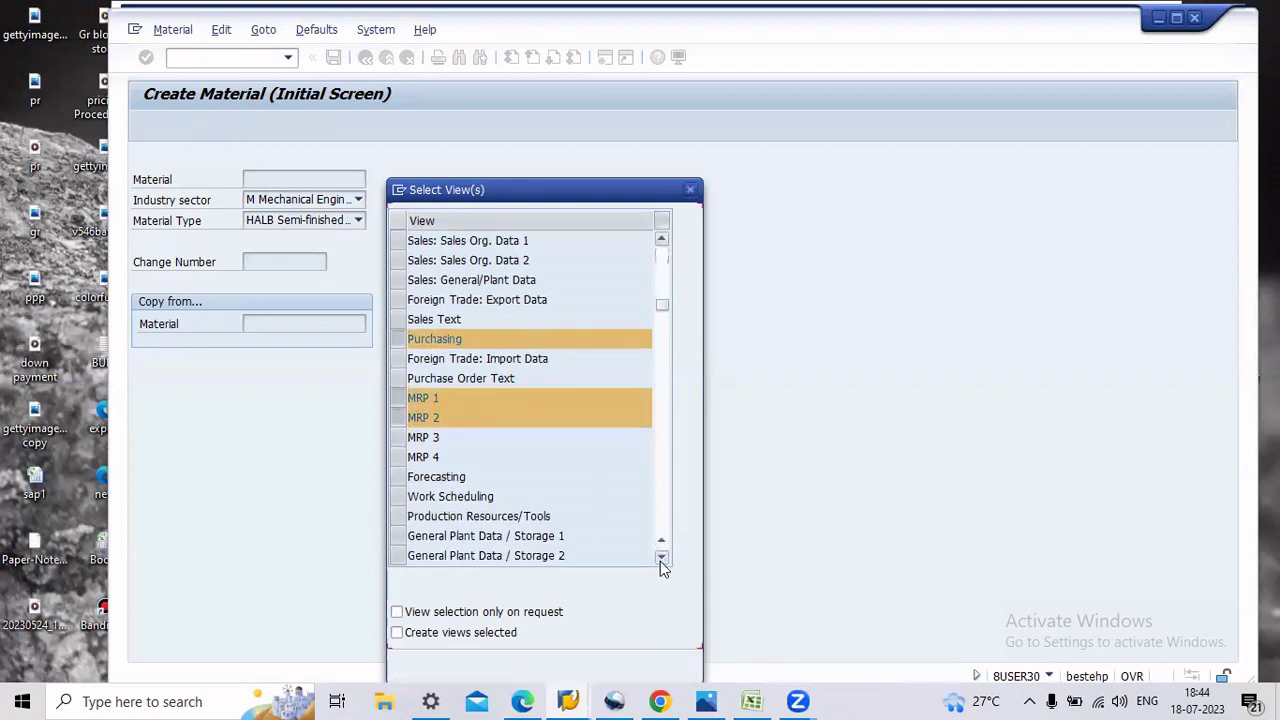
left_click(661, 558)
Add Plant Data/Storage 1/2 and Accounting 1/2 views, then set plant SEZ1.
left_click(398, 437)
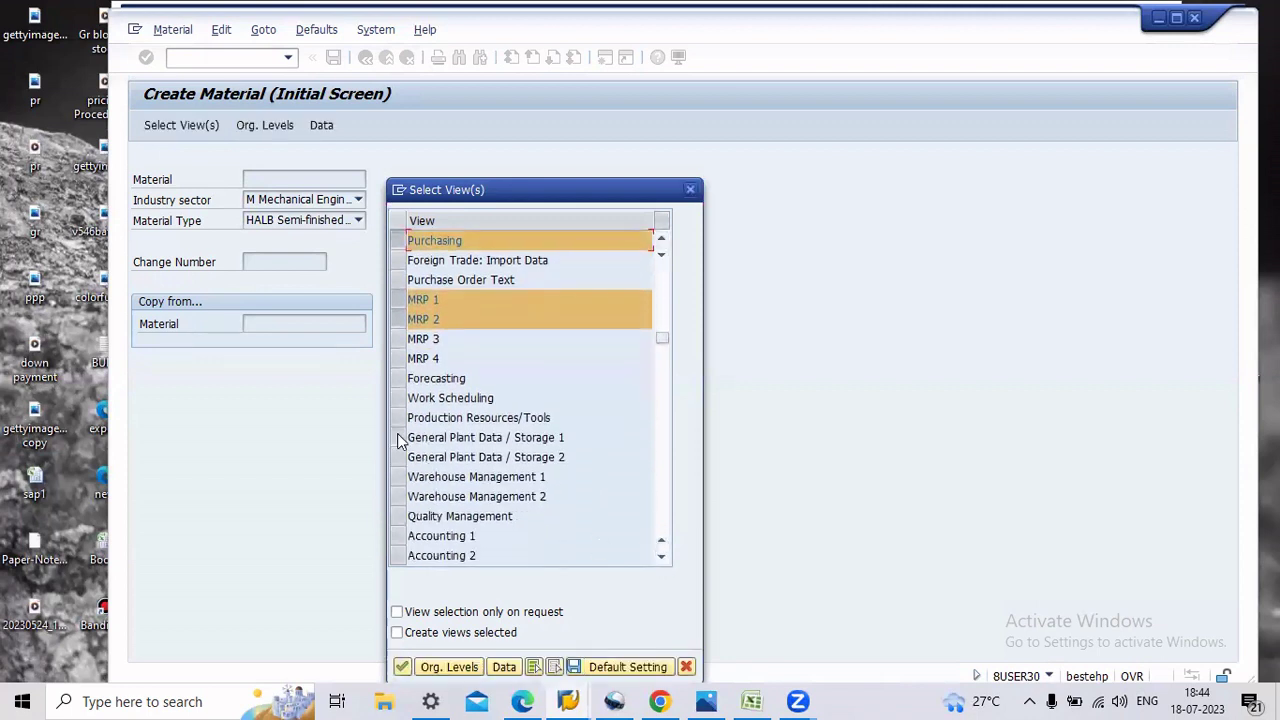
left_click(398, 457)
left_click(398, 536)
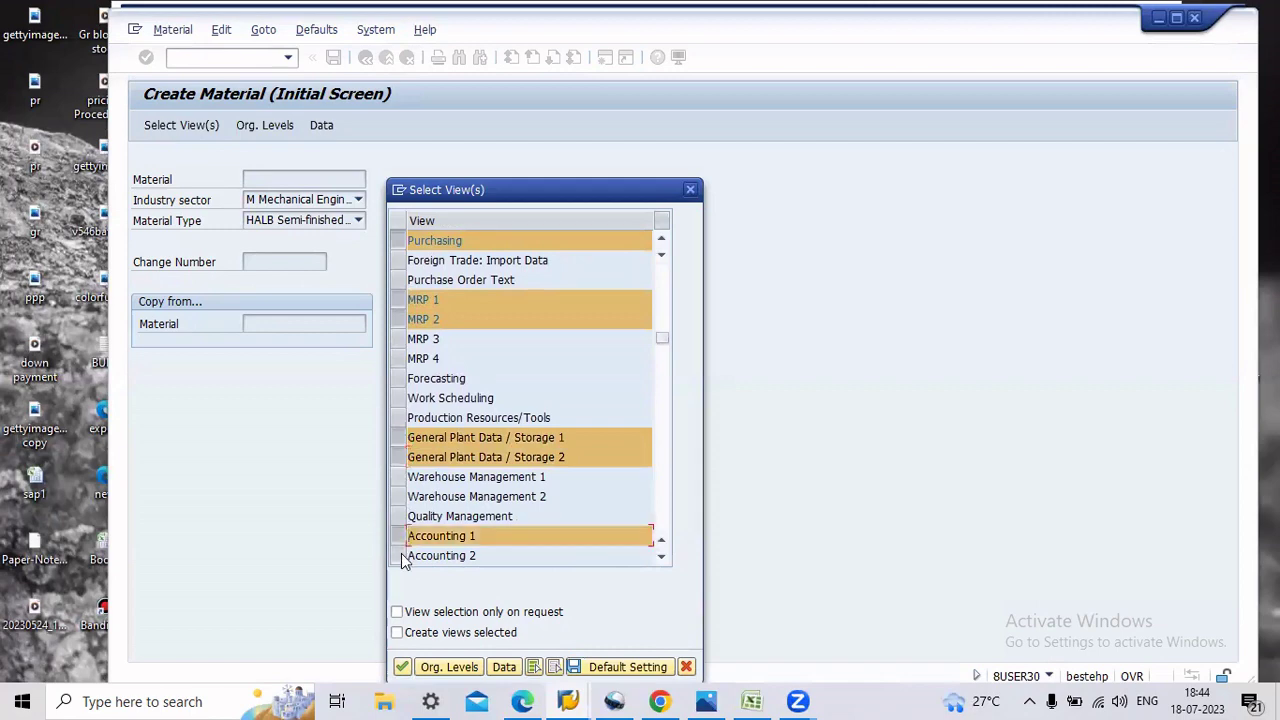
key("Return")
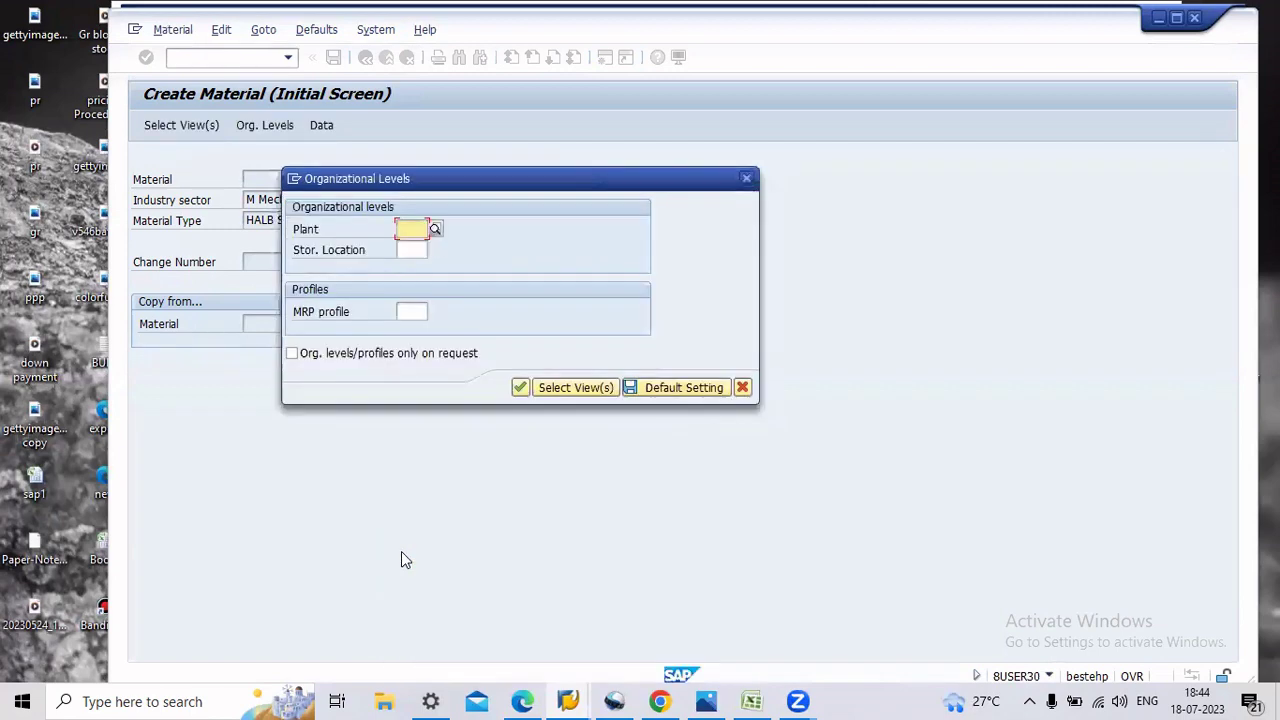
type("sez1")
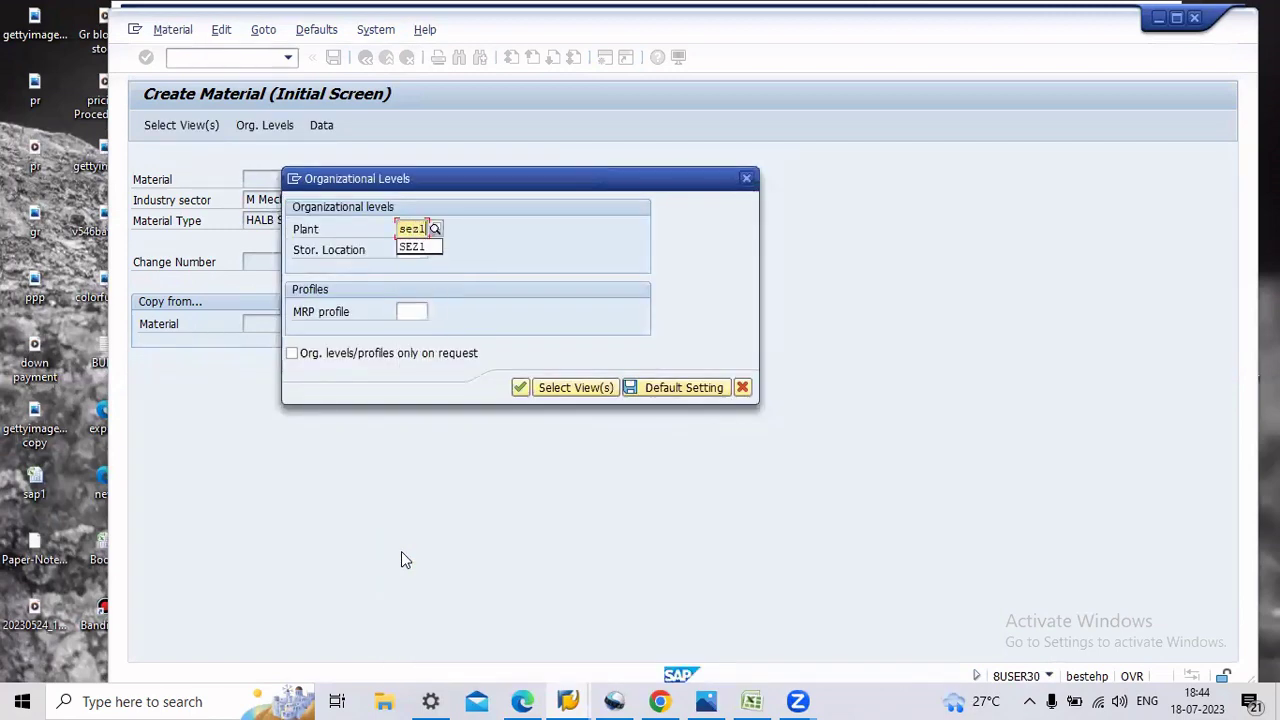
key("Return")
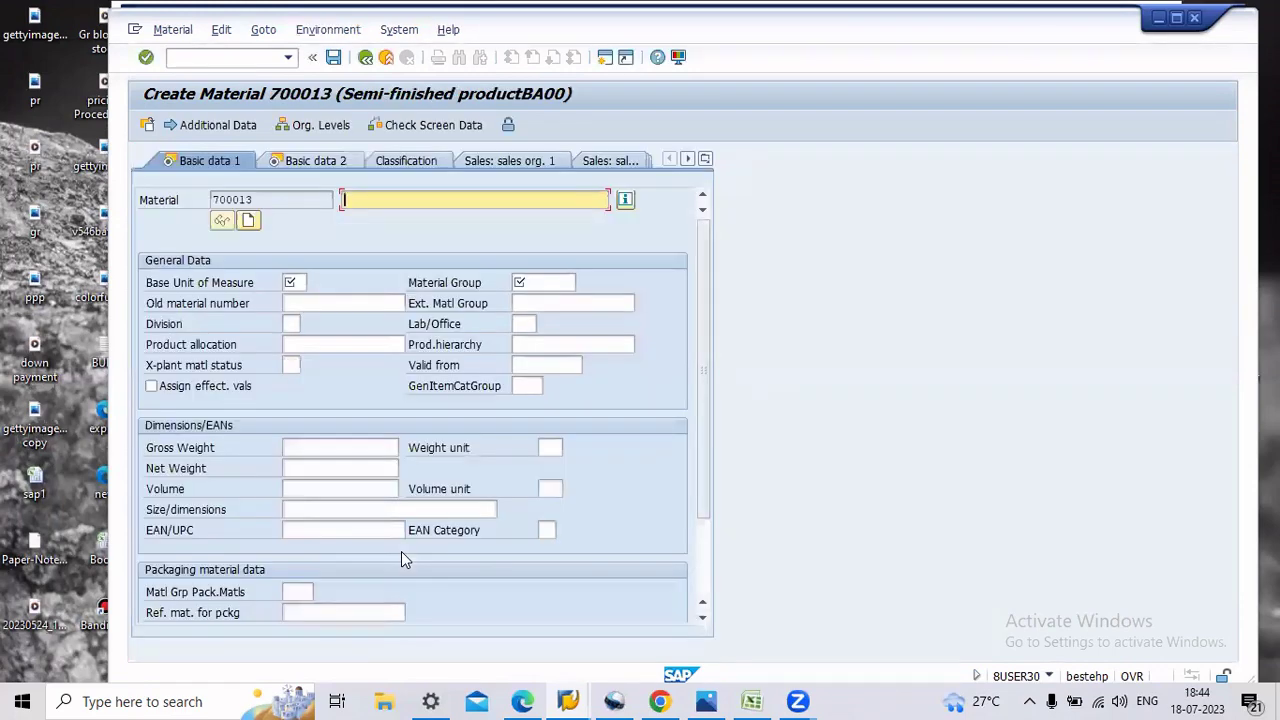
Enter description 'test for sub pr mrp', base unit EA and material group 0001.
type("test fo")
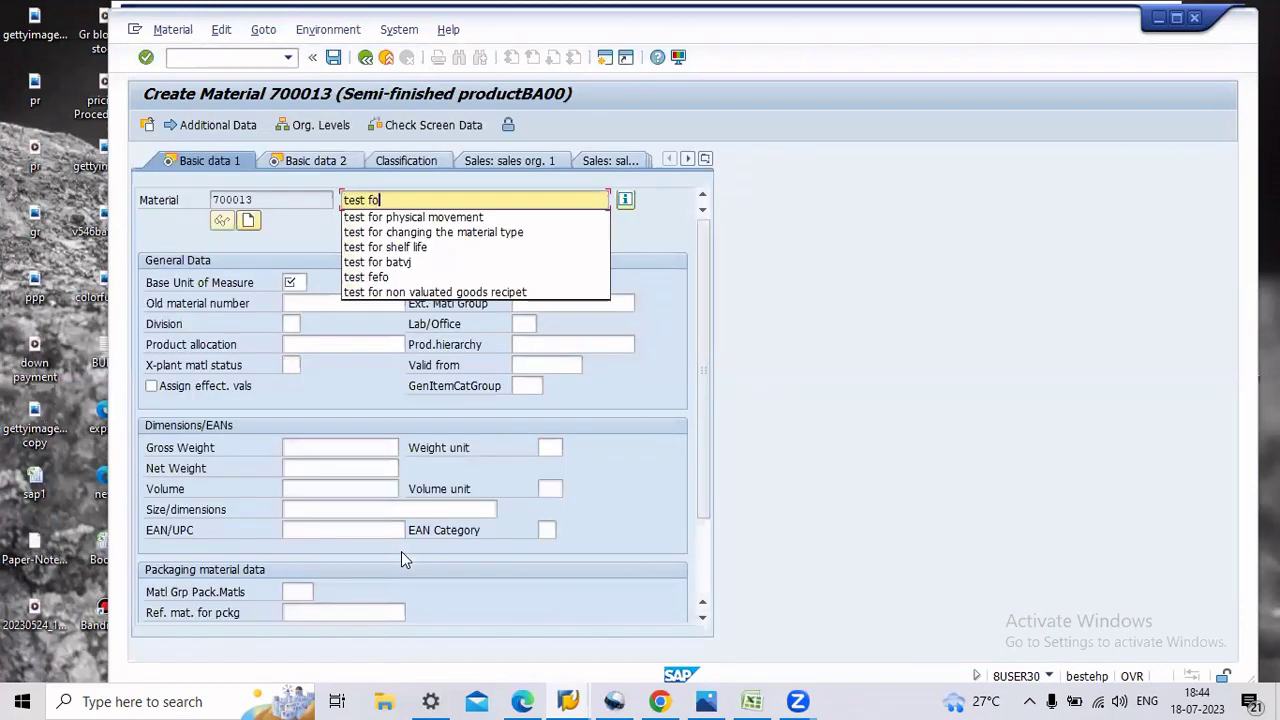
type("r sub p")
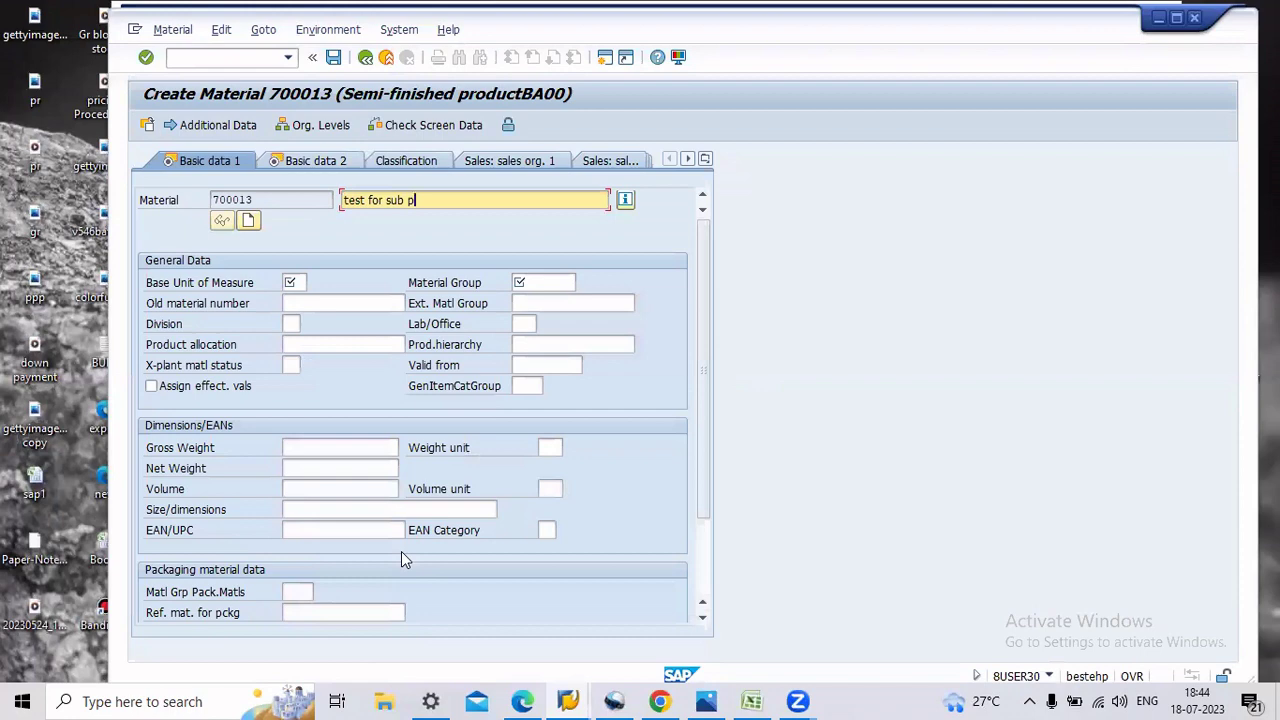
type("r mrp")
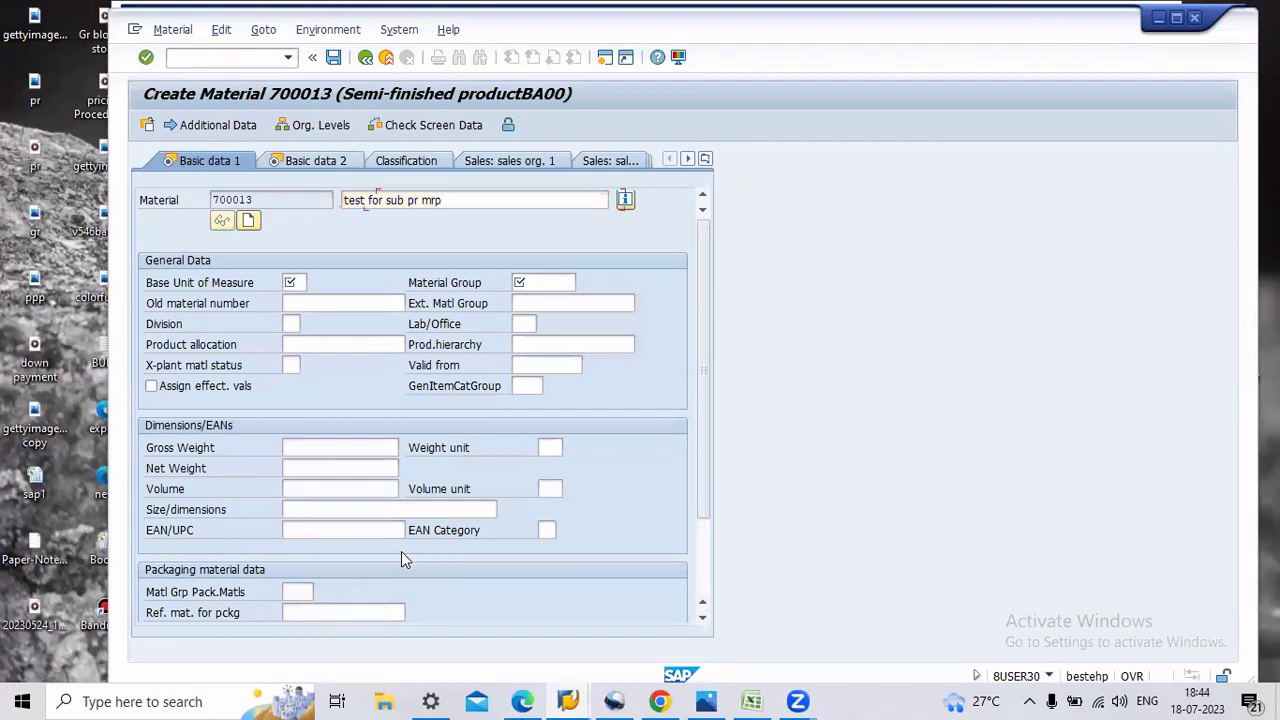
key("Tab")
type("ea")
key("Tab")
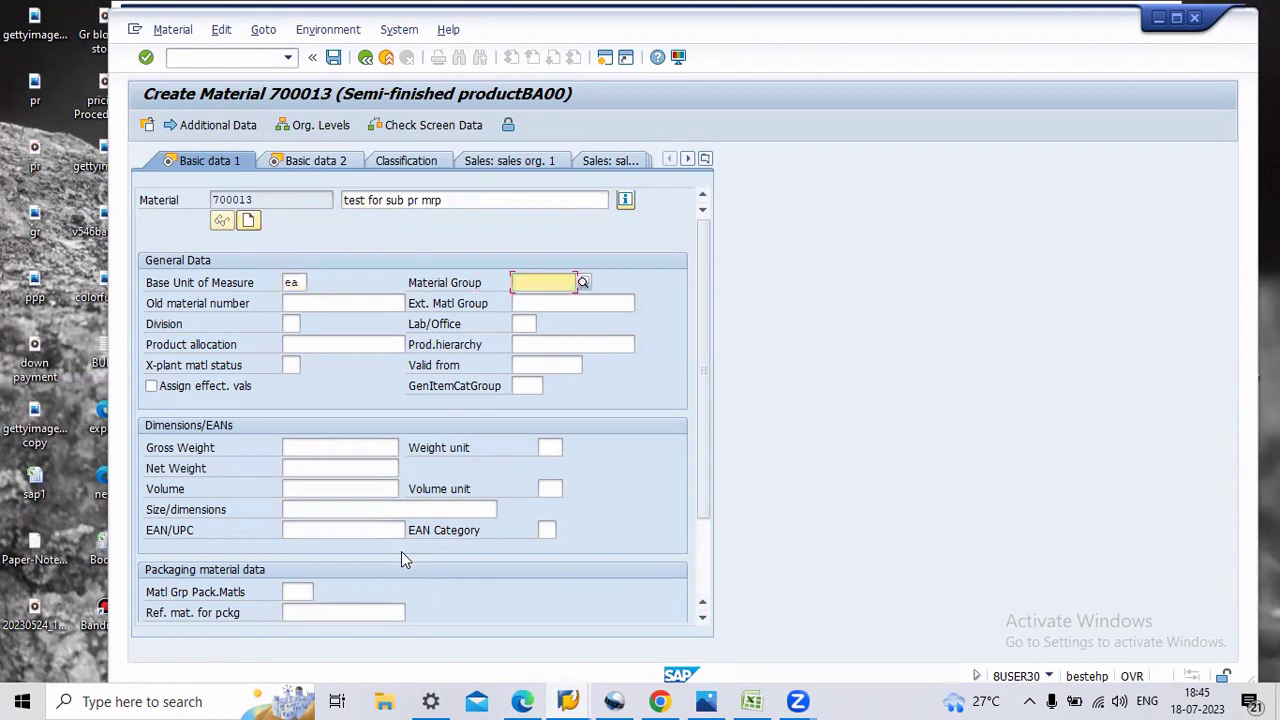
type("0001")
key("Return")
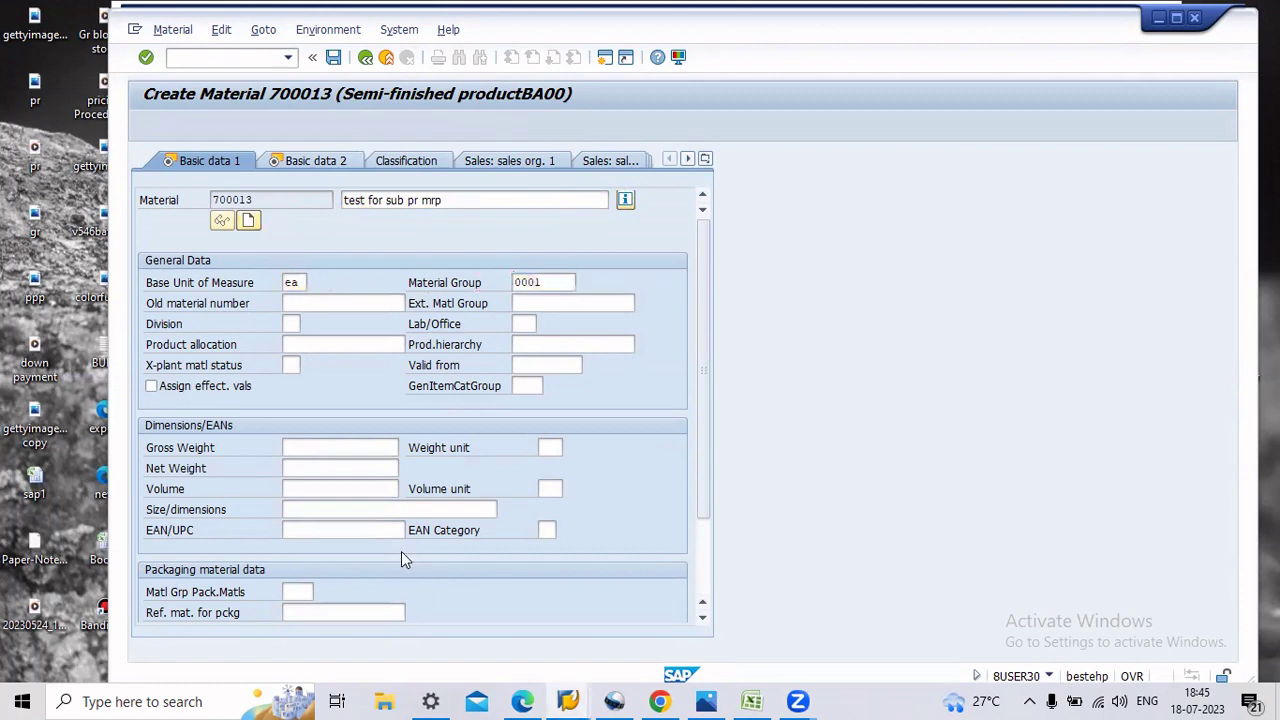
Set purchasing group SZ1 in the Purchasing view.
key("Return")
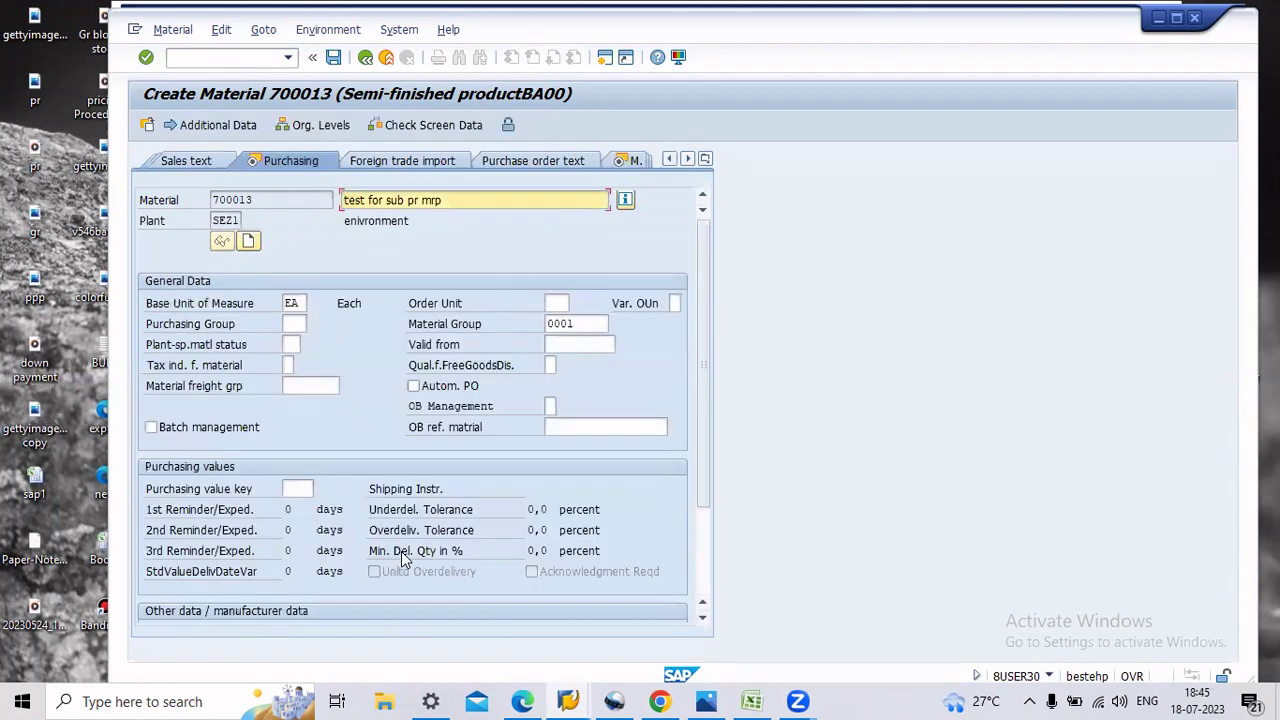
key("Tab")
key("Tab")
key("Tab")
key("Tab")
key("Tab")
key("Tab")
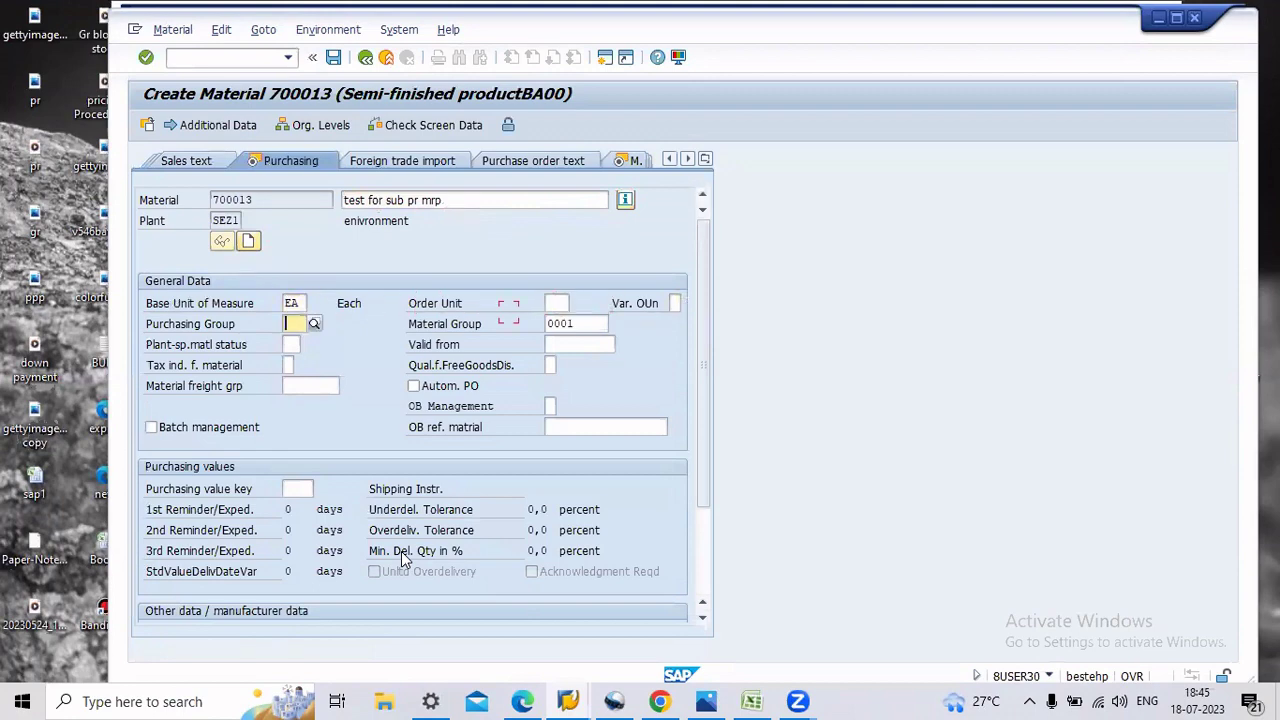
type("sz1")
key("Tab")
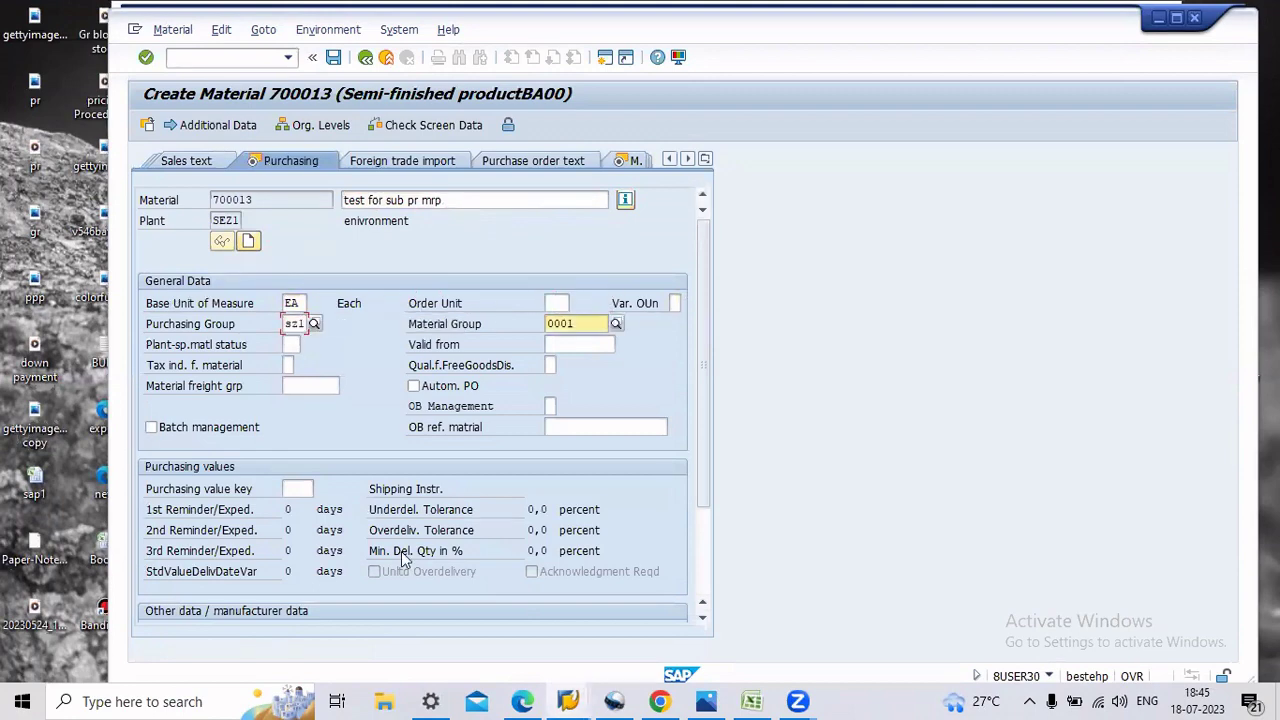
key("Return")
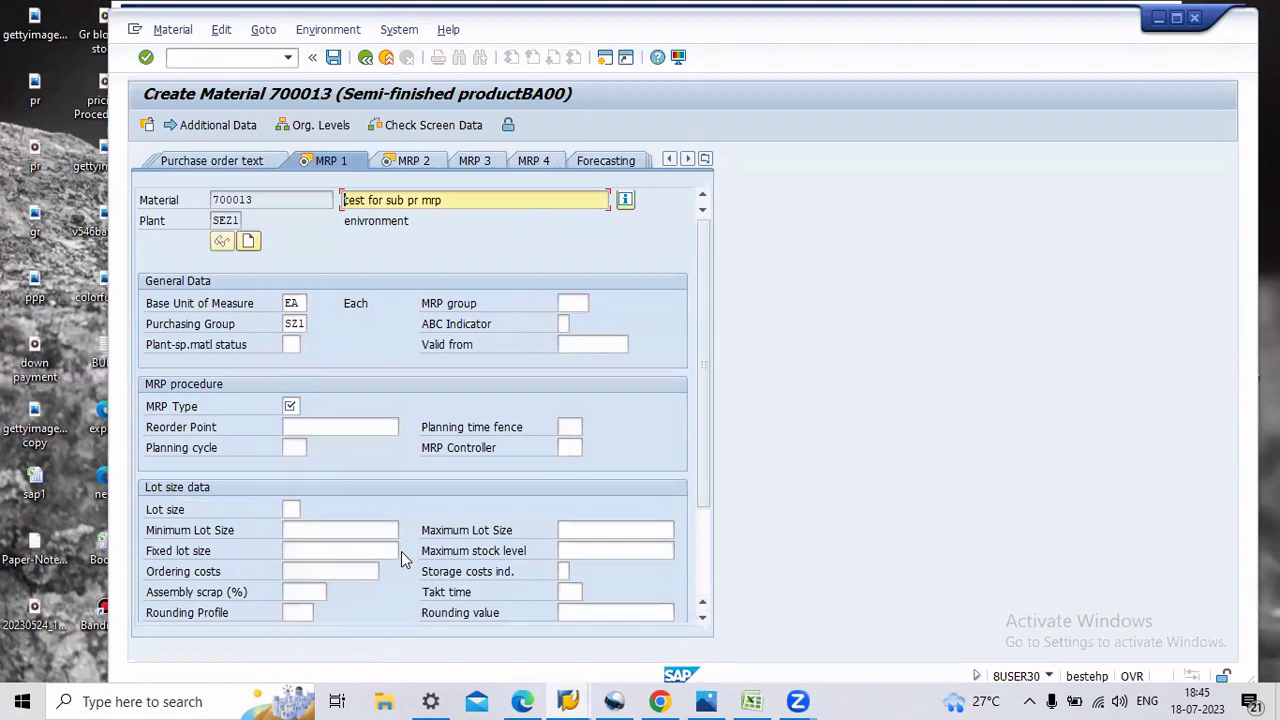
On MRP 1, set MRP type VB, reorder point 1000, MRP controller 000, lot size EX.
left_click(292, 405)
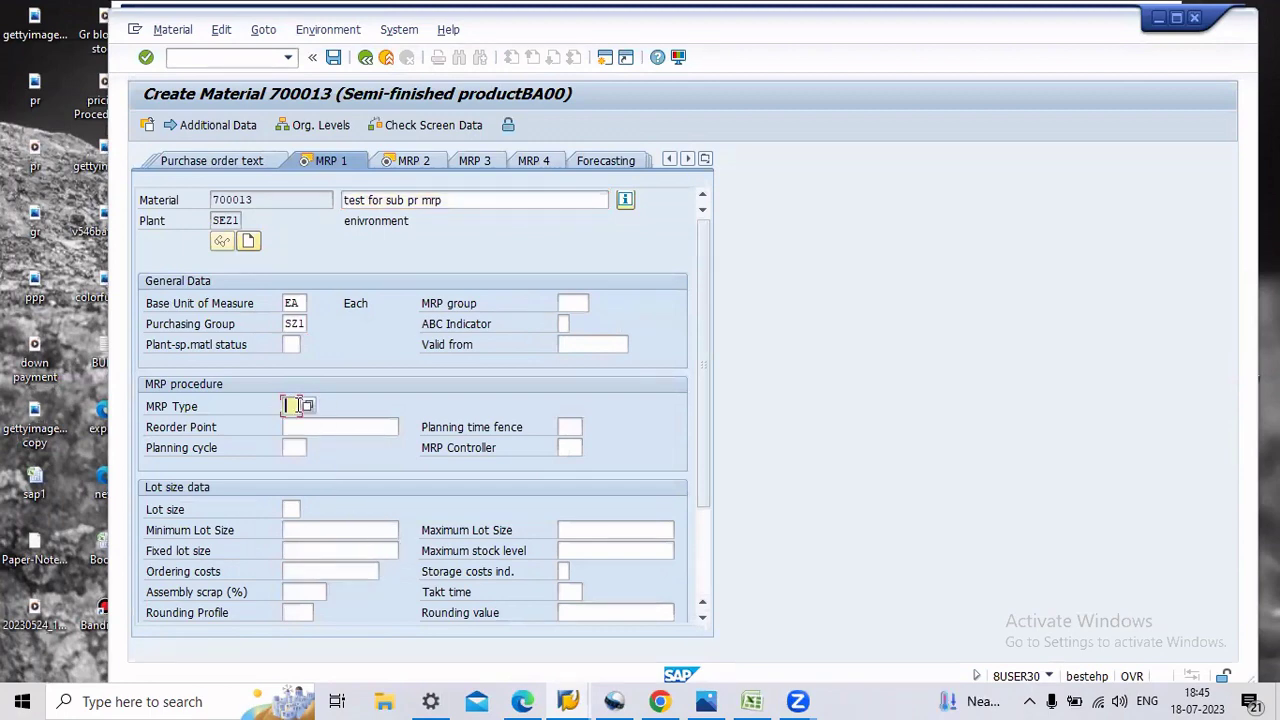
type("vb")
left_click(346, 424)
type("1000")
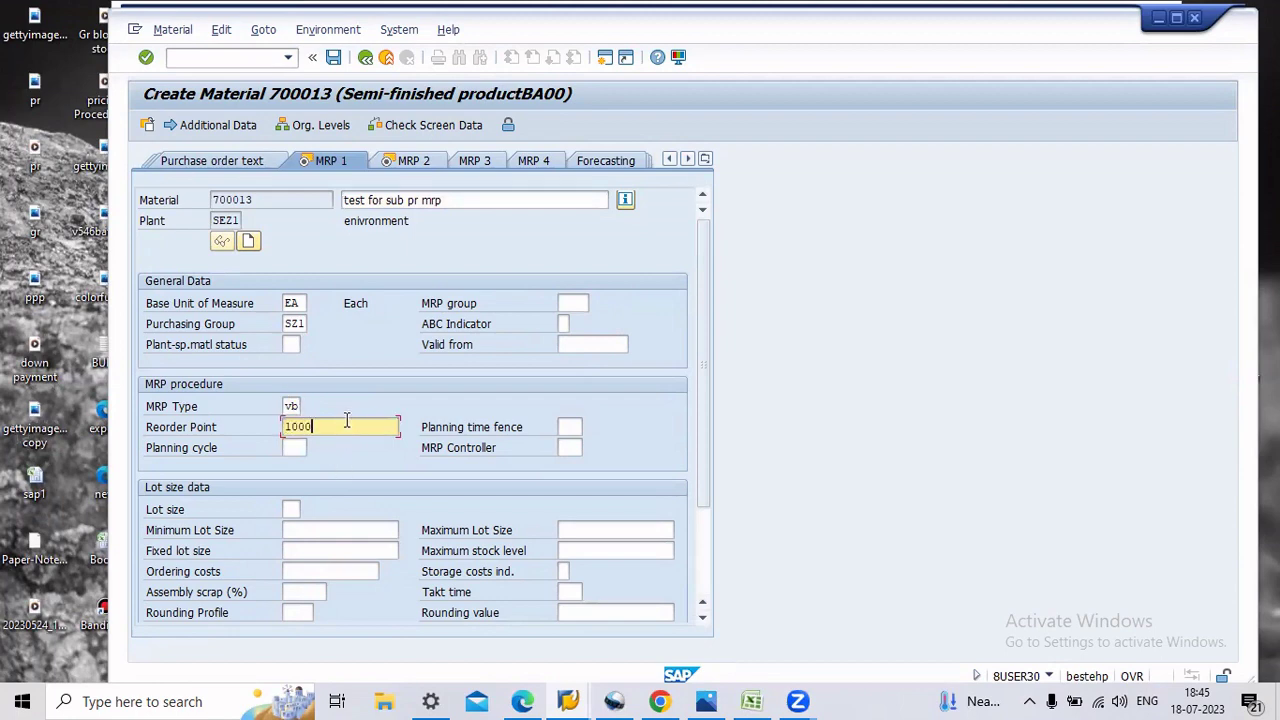
left_click(578, 448)
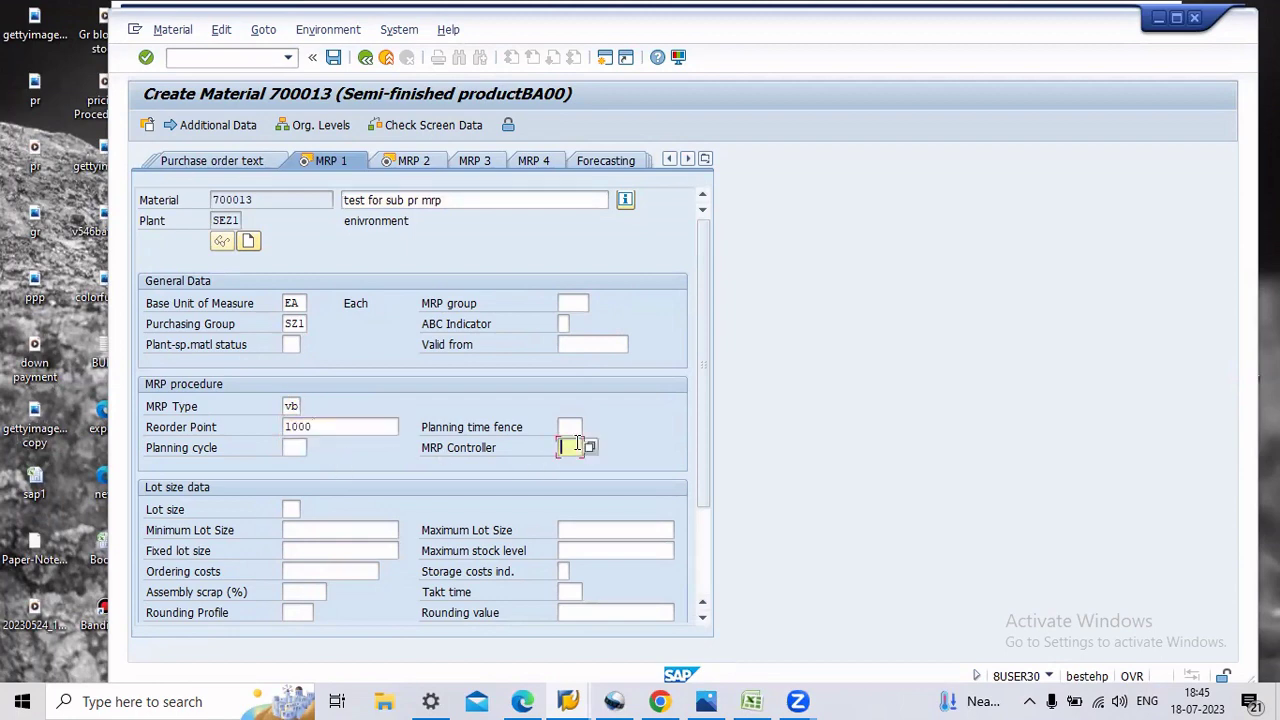
type("000")
left_click(287, 510)
type("ex")
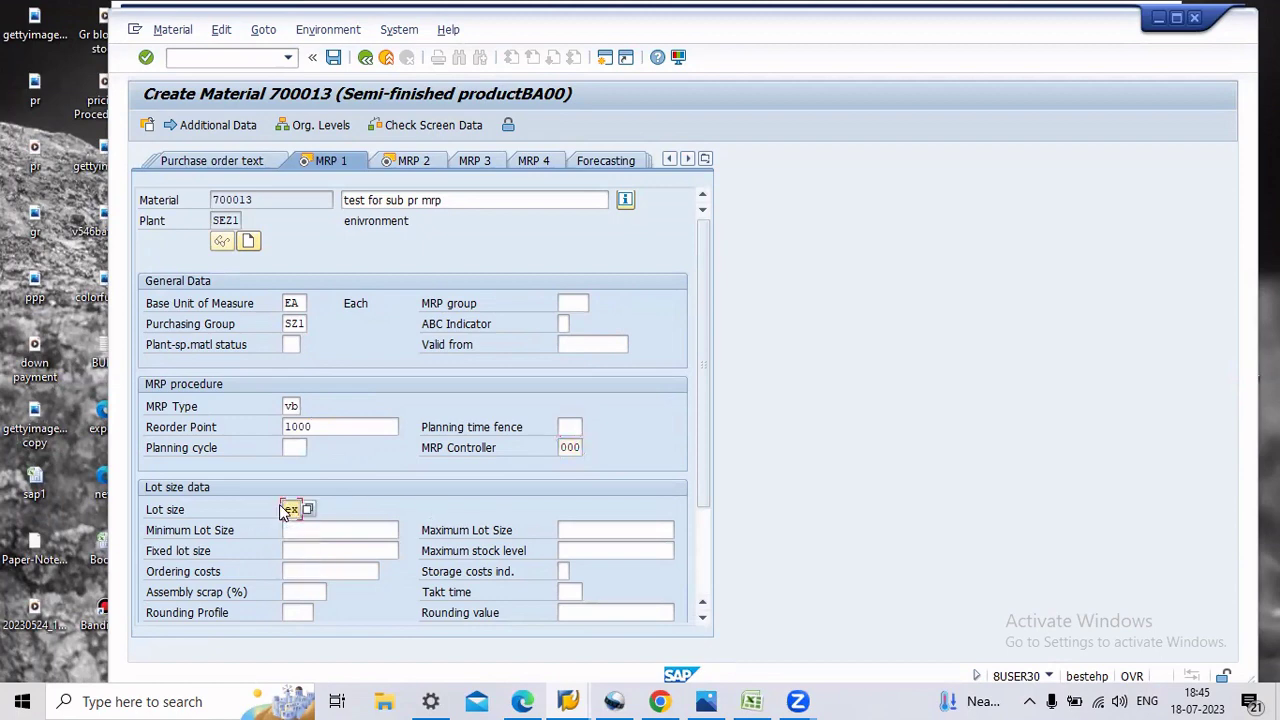
key("Return")
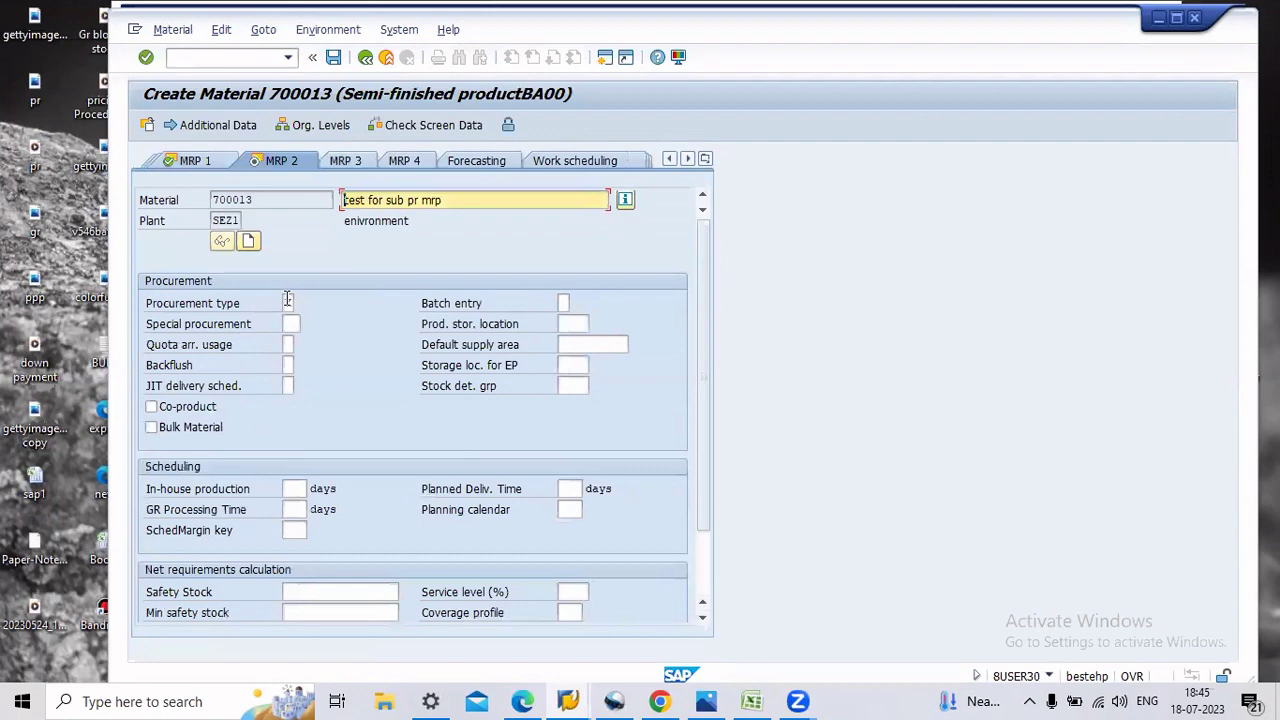
On MRP 2, set procurement type F and special procurement 30 Subcontracting.
left_click(288, 302)
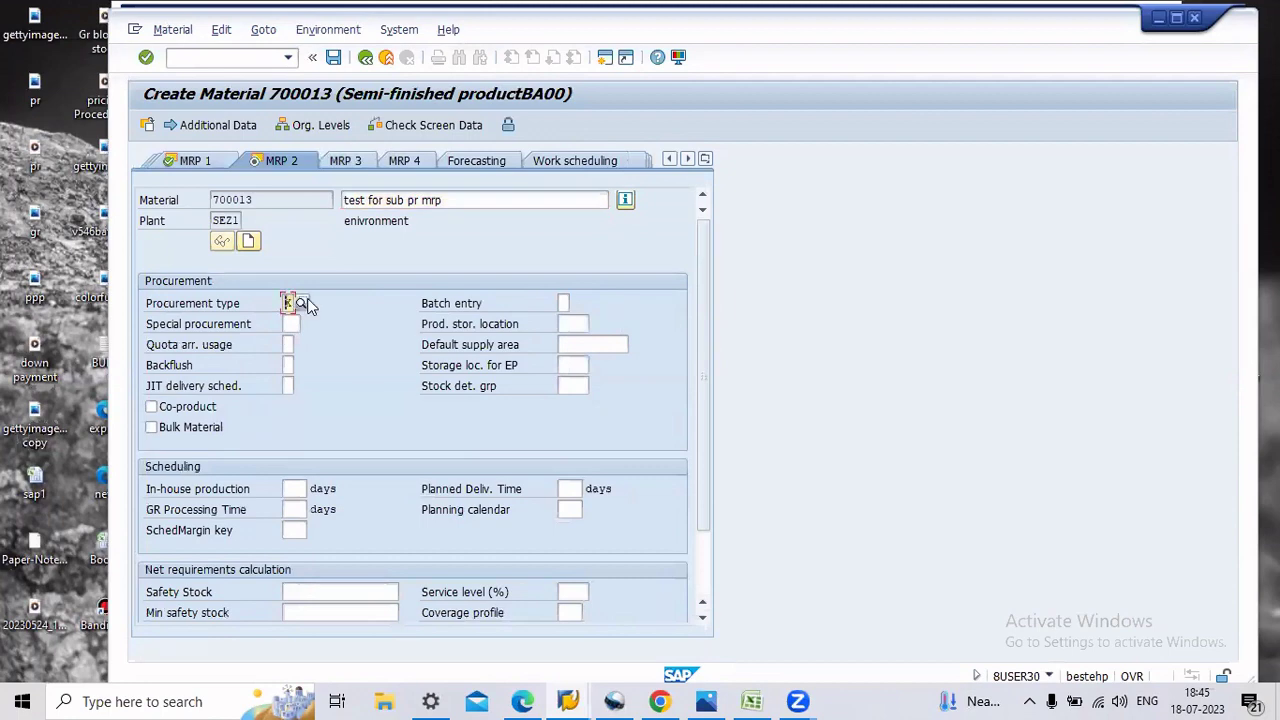
type("x")
key("Return")
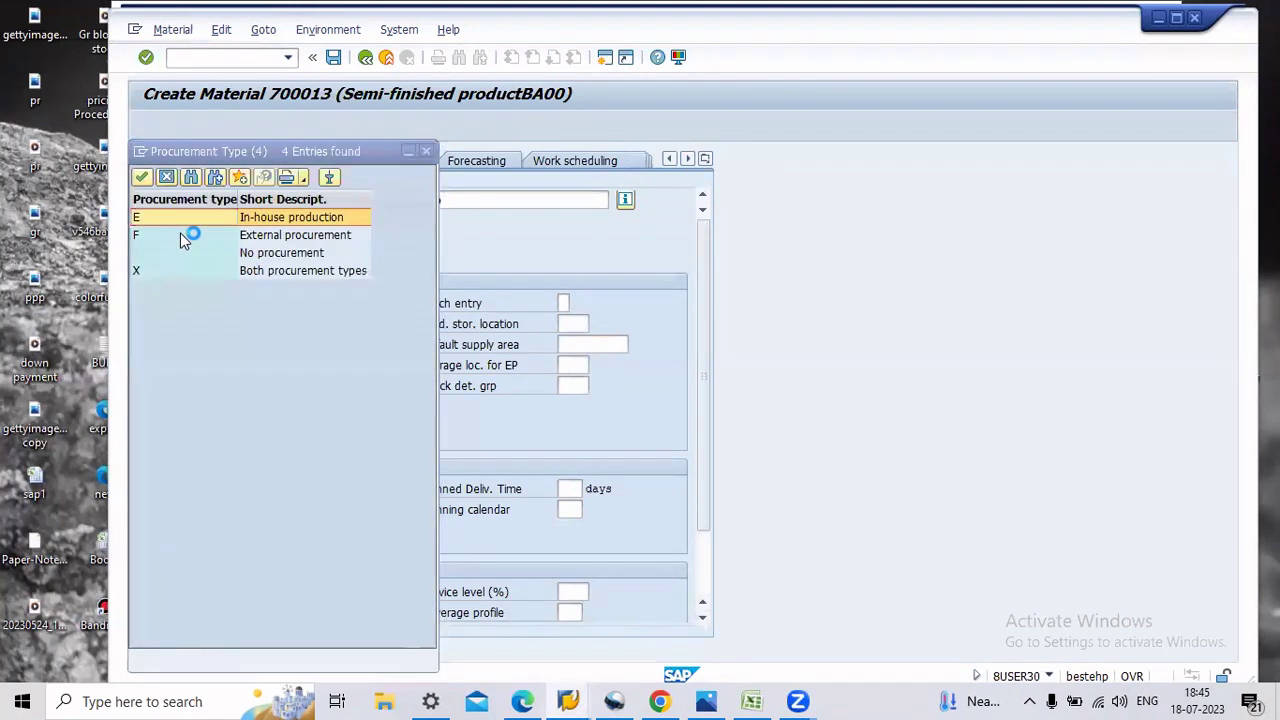
left_click(180, 235)
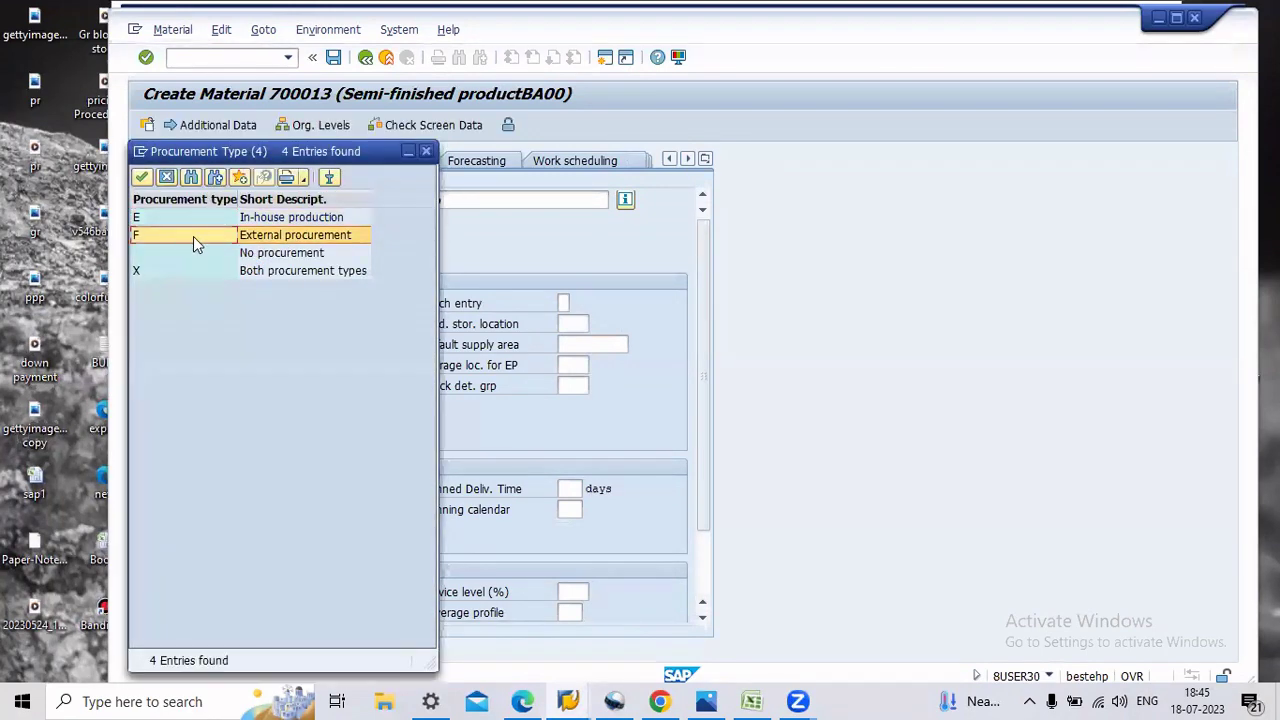
double_click(193, 236)
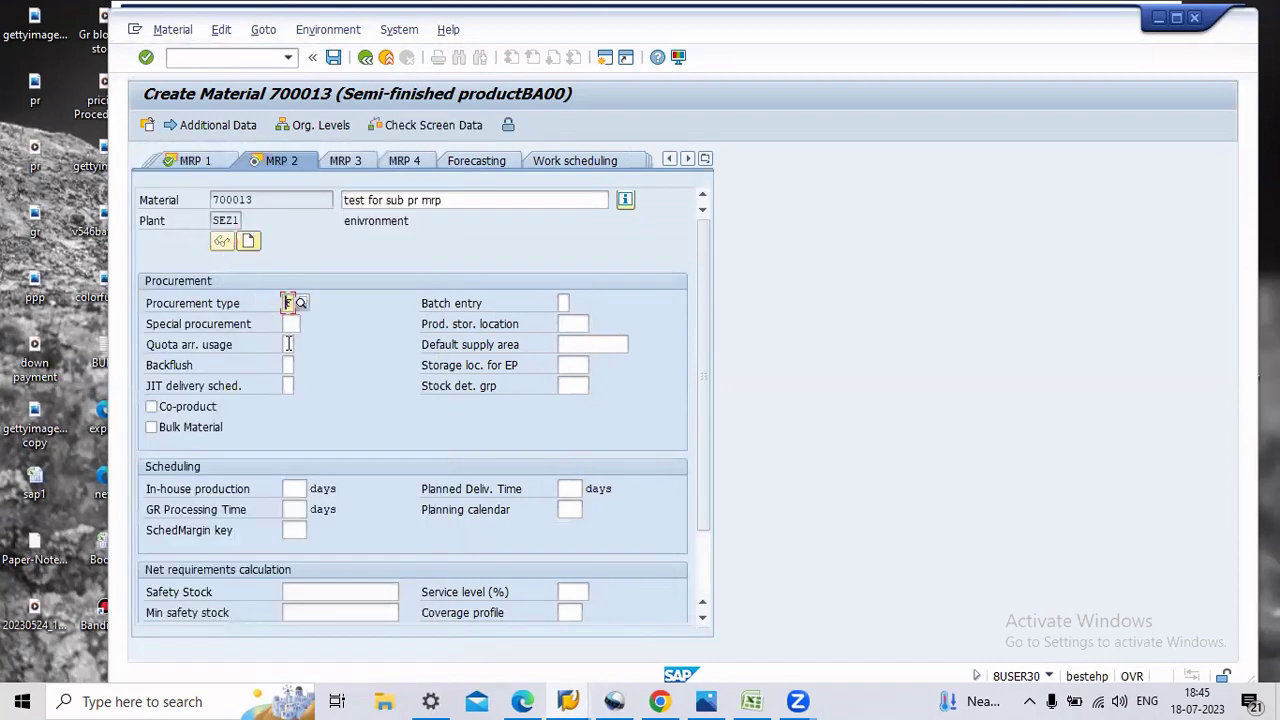
left_click(290, 324)
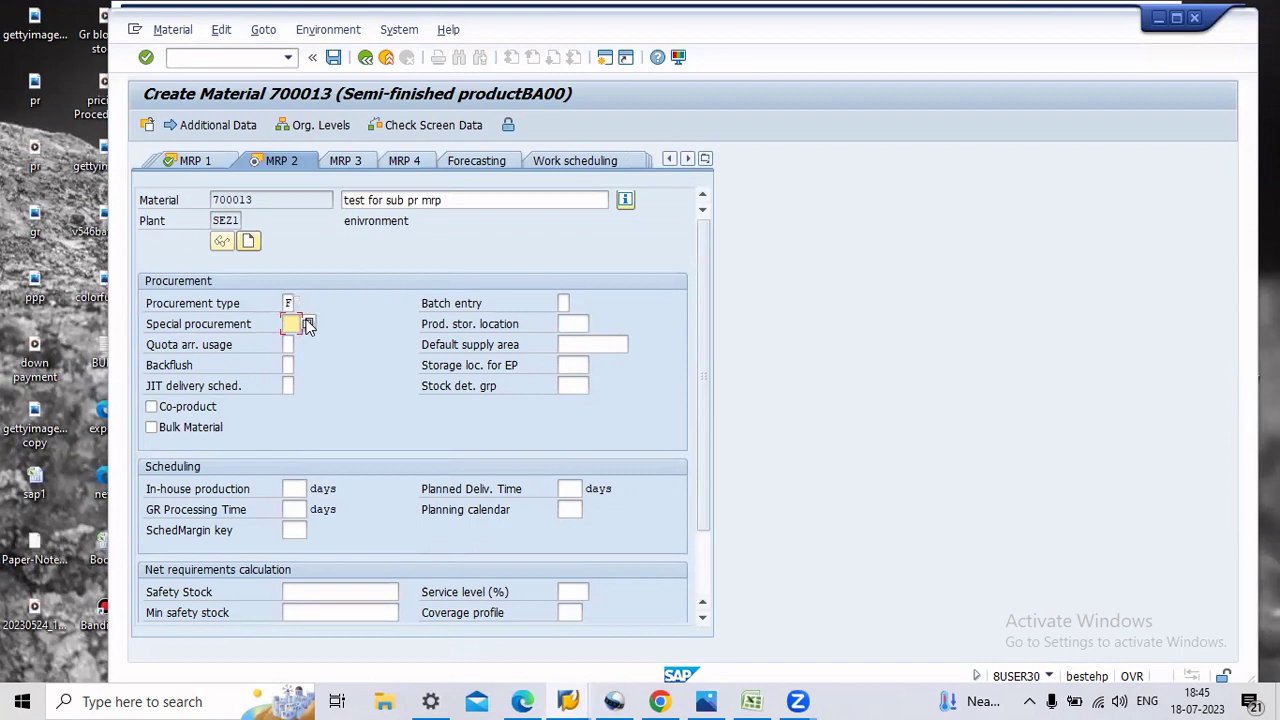
left_click(308, 324)
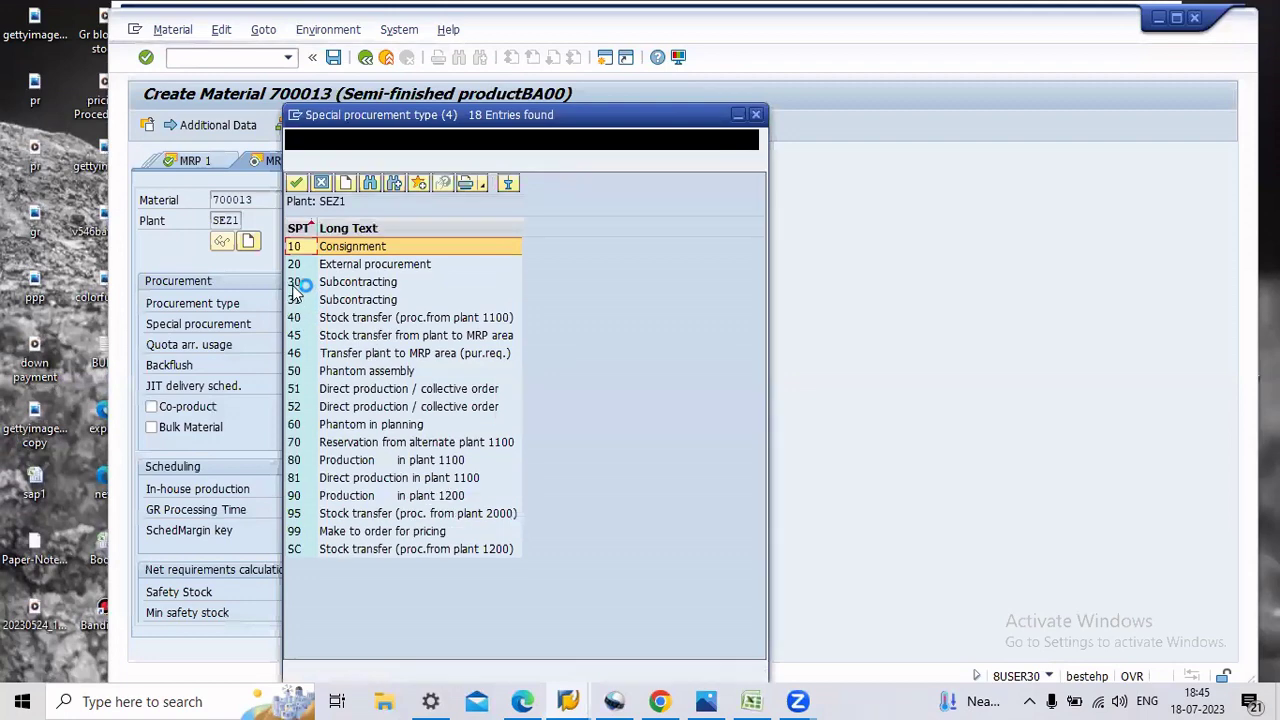
left_click(295, 285)
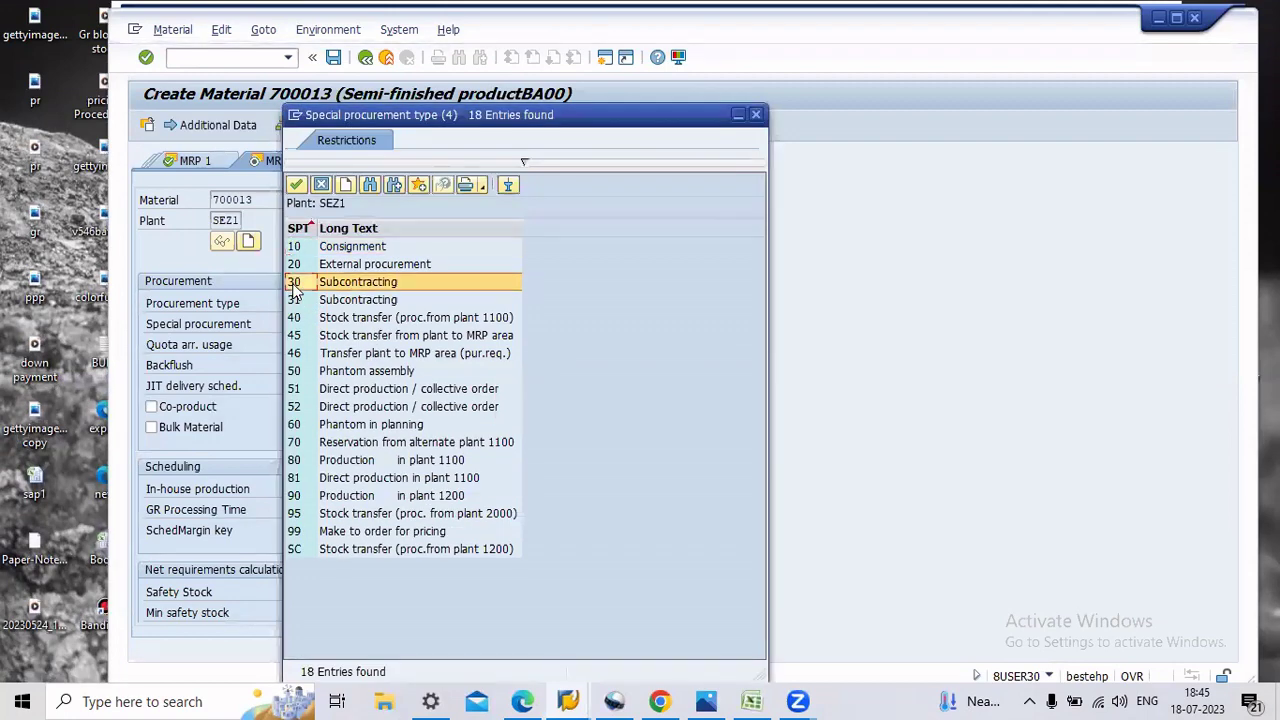
double_click(295, 285)
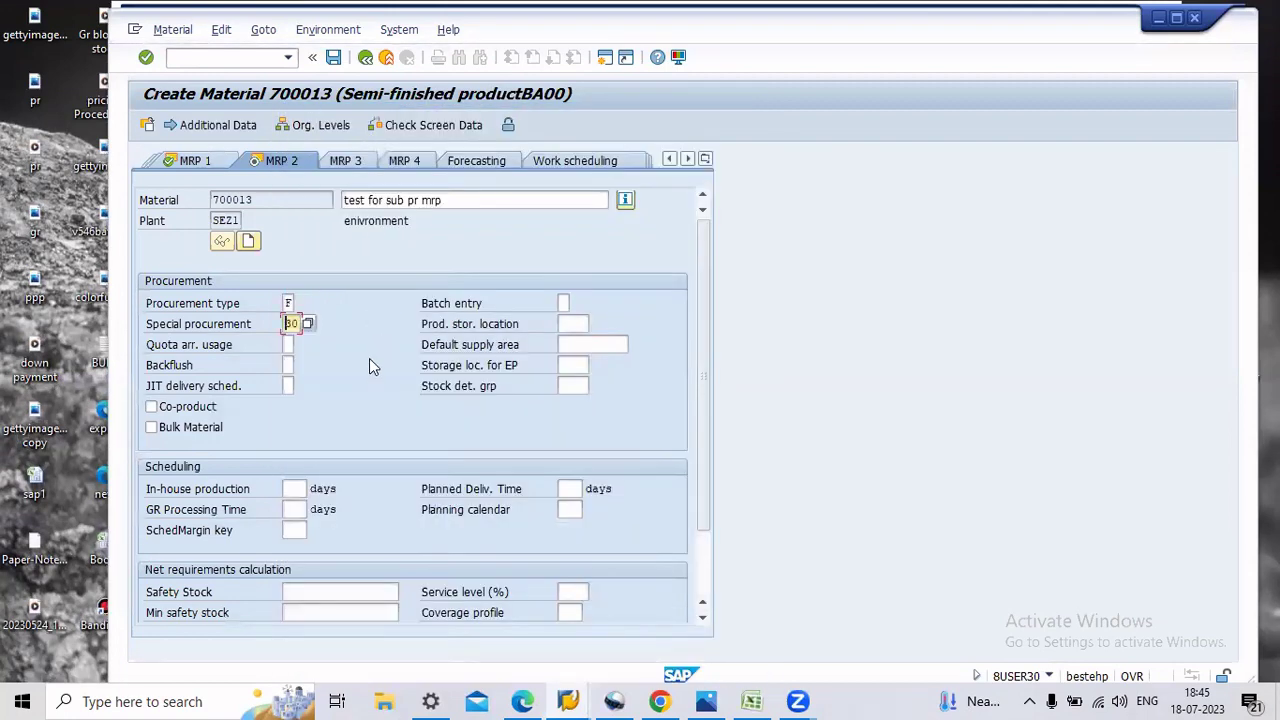
left_click(575, 488)
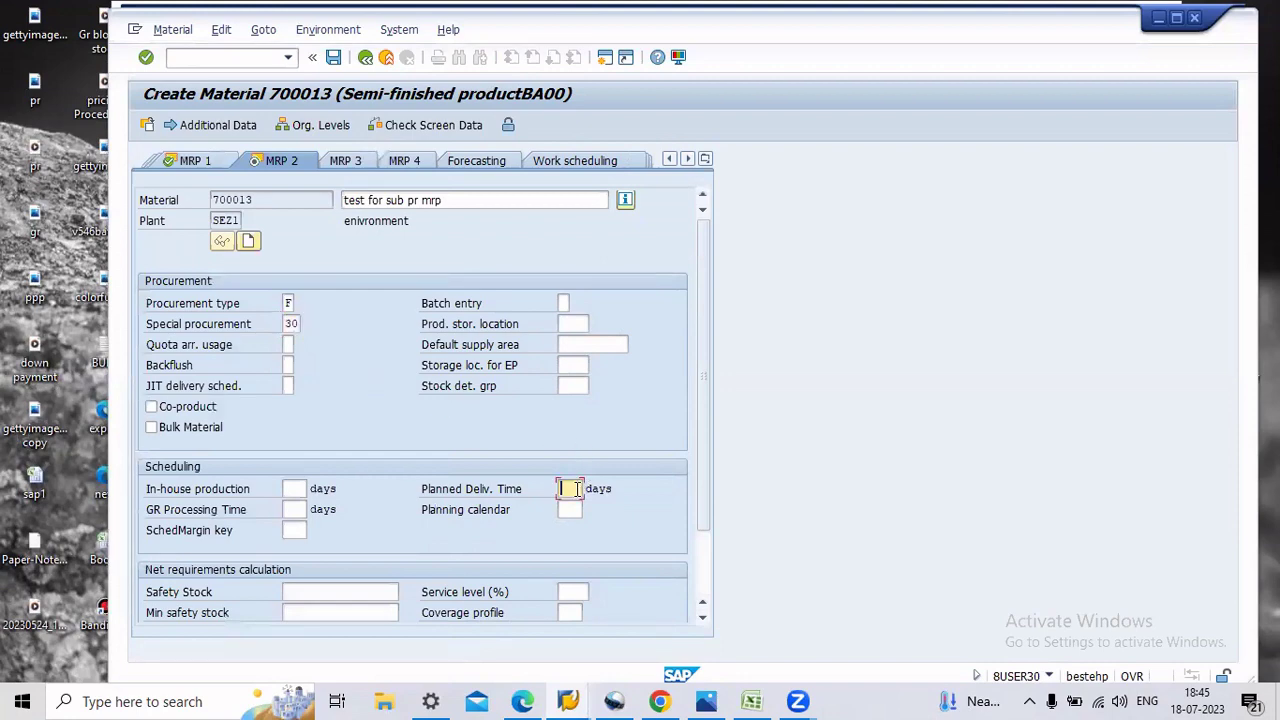
type("02")
Advance to Accounting 1 and enter valuation class 7900, ready for the moving price.
key("Return")
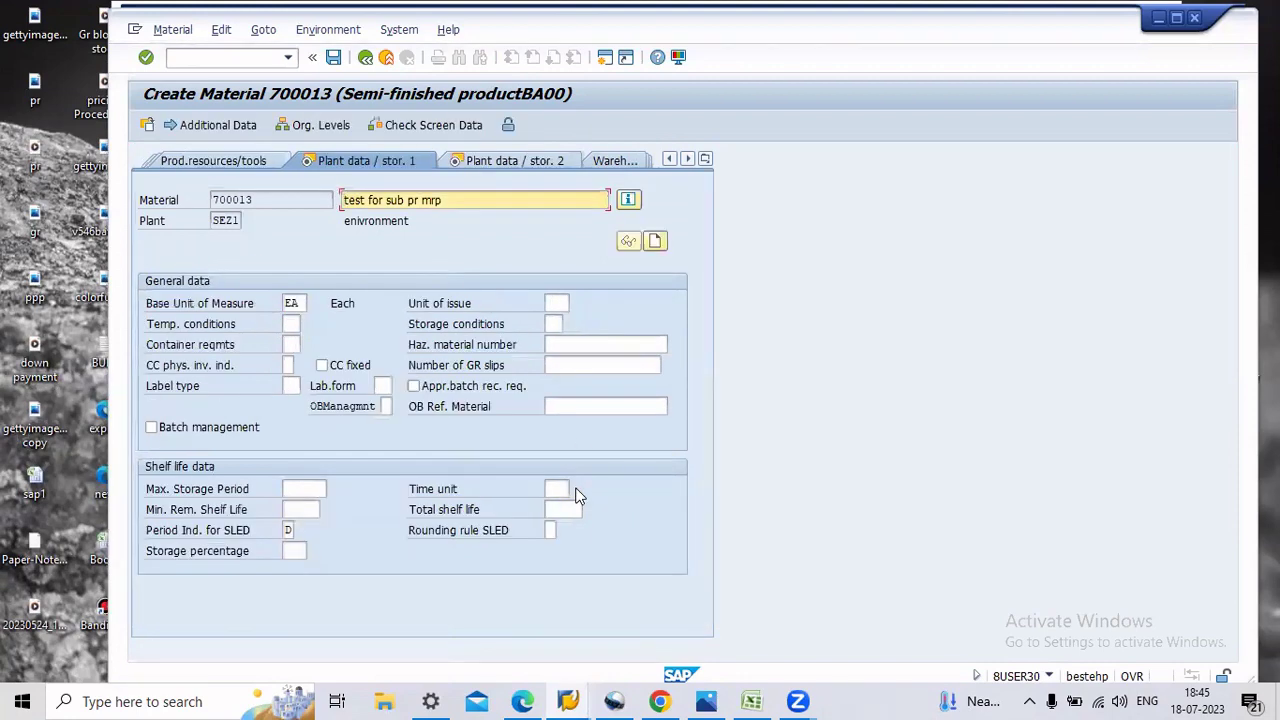
key("Return")
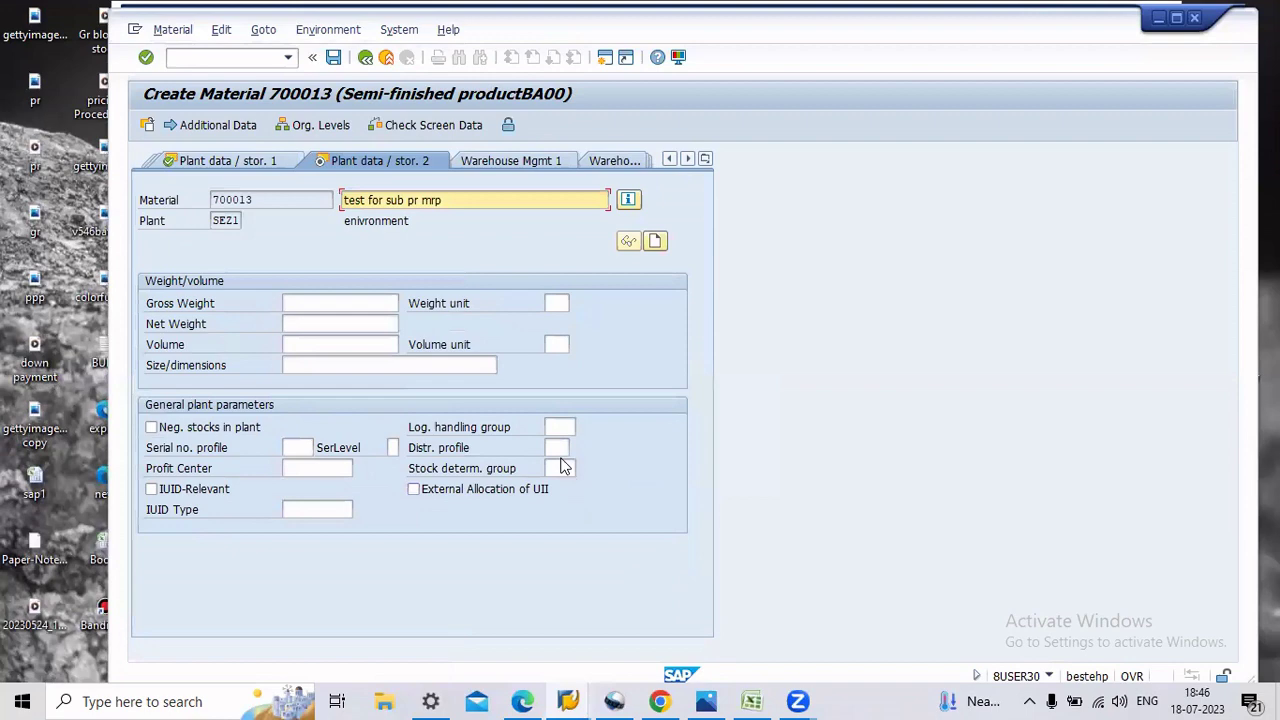
key("Return")
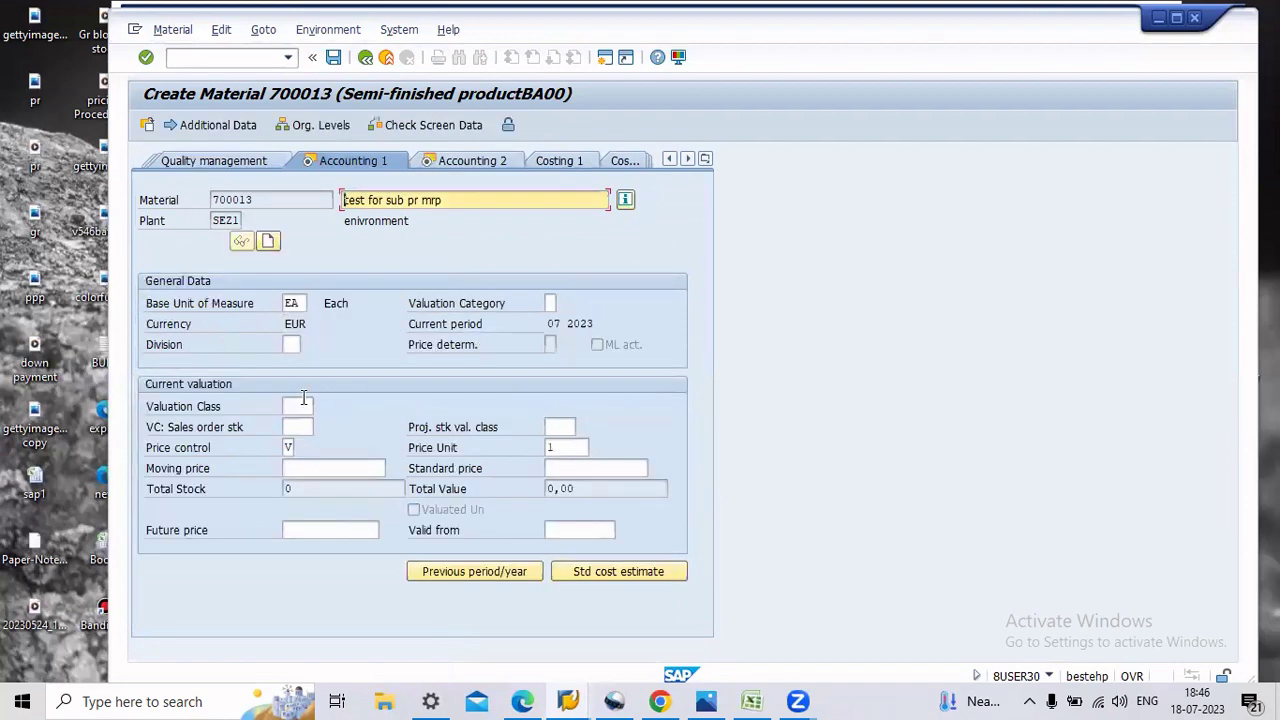
left_click(303, 401)
type("7900")
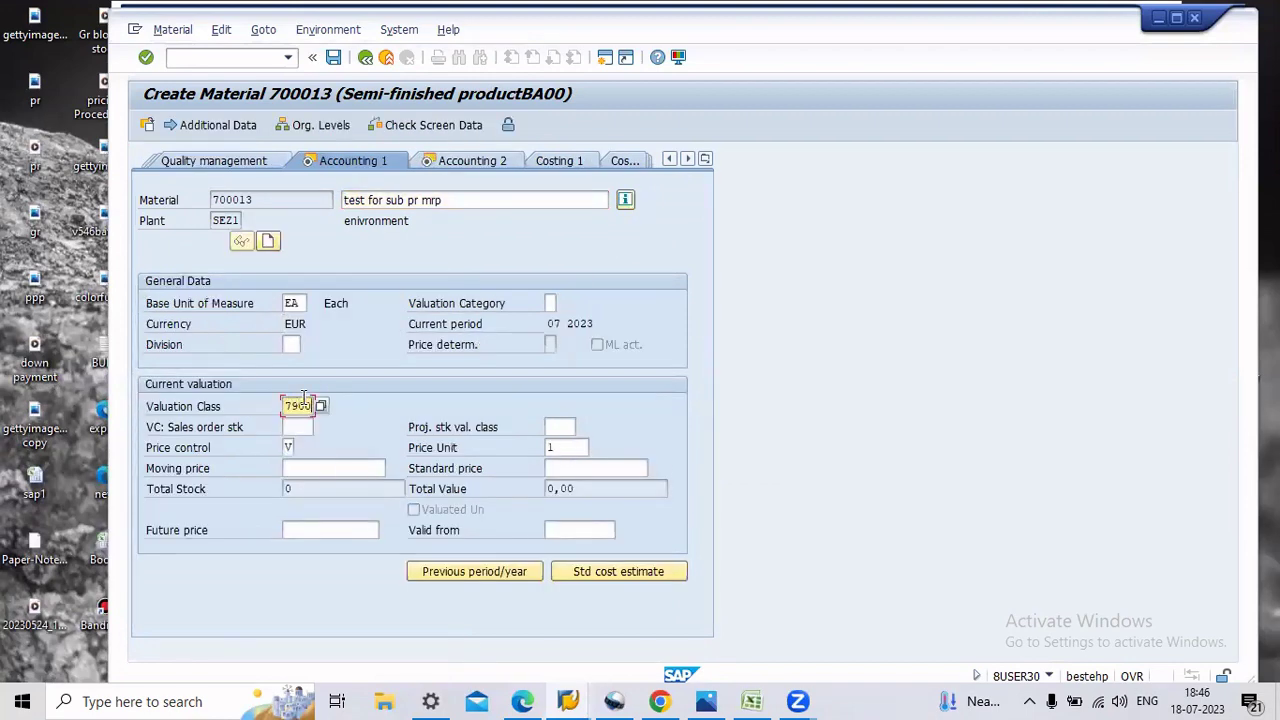
left_click(326, 465)
Enter moving price 555, save the material, and copy number 700013 from the message.
type("555")
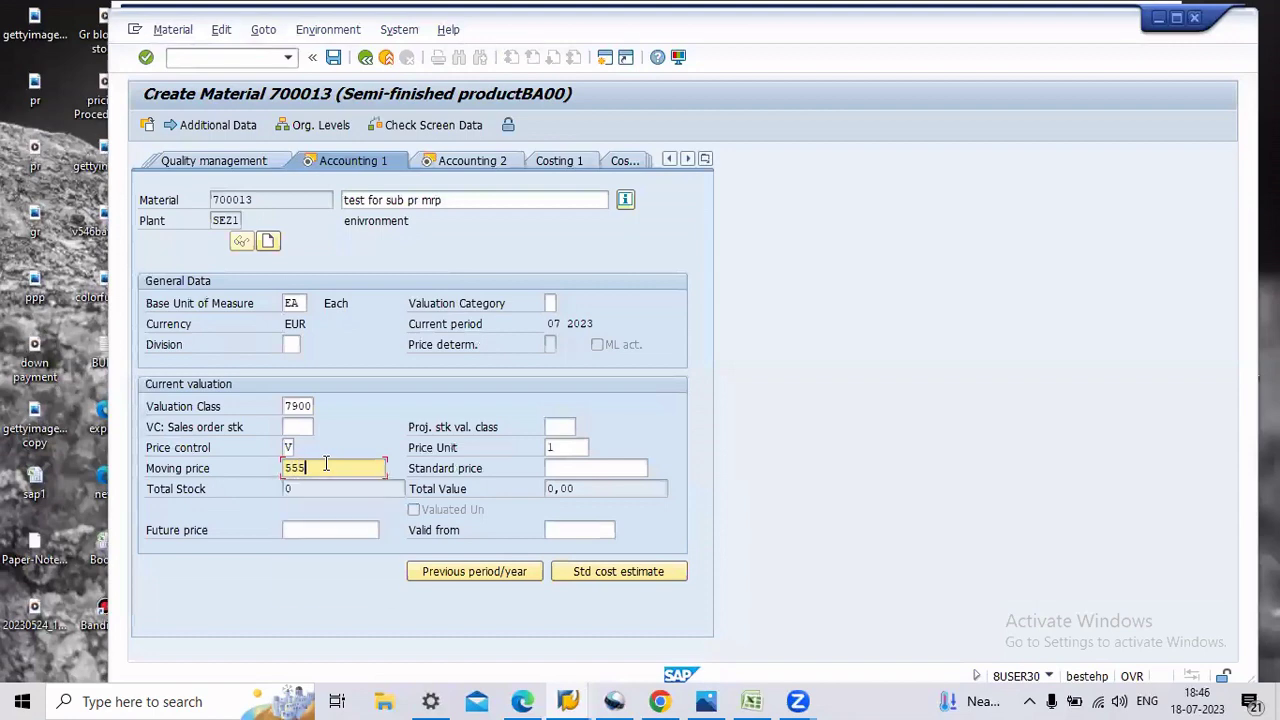
key("Return")
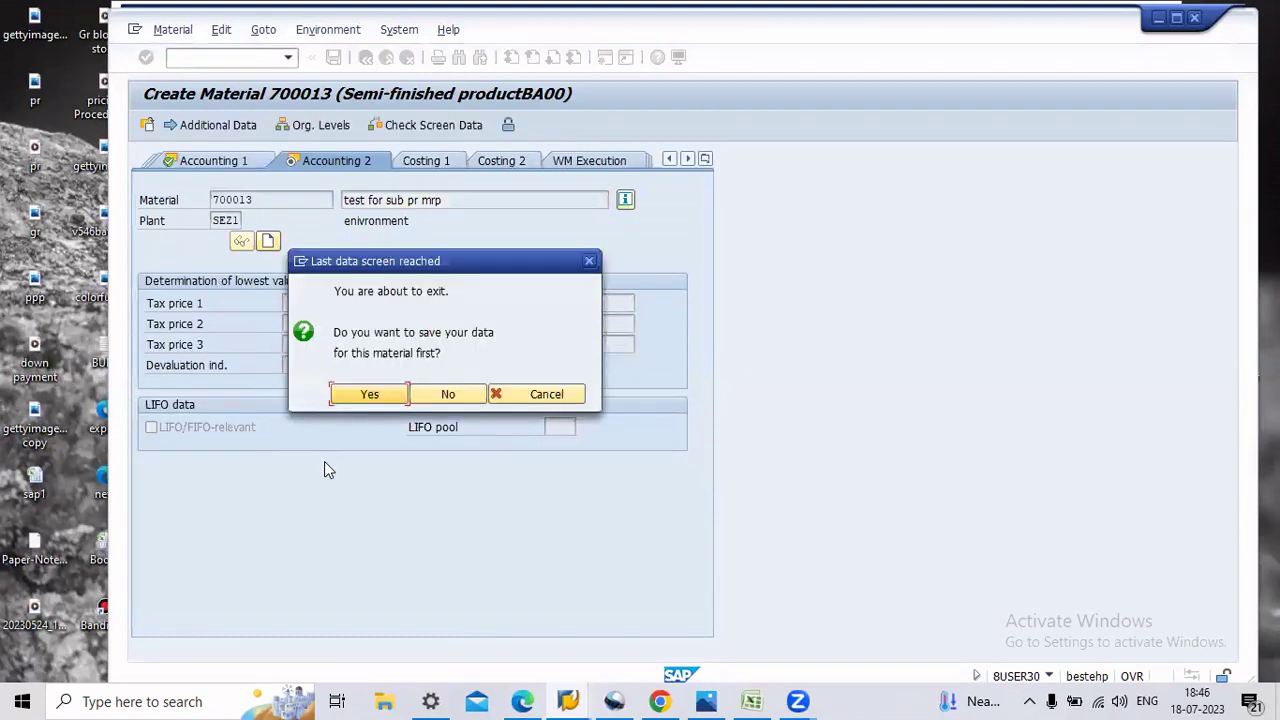
key("Return")
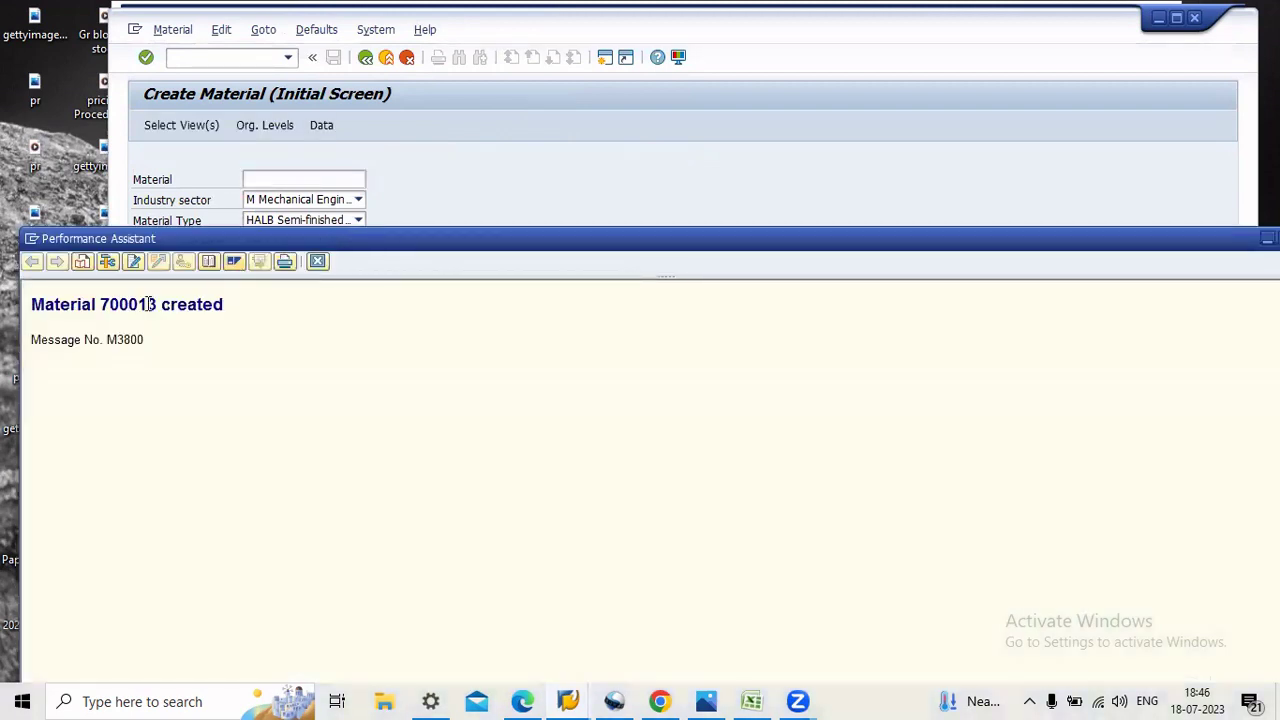
double_click(148, 304)
key("ctrl+c")
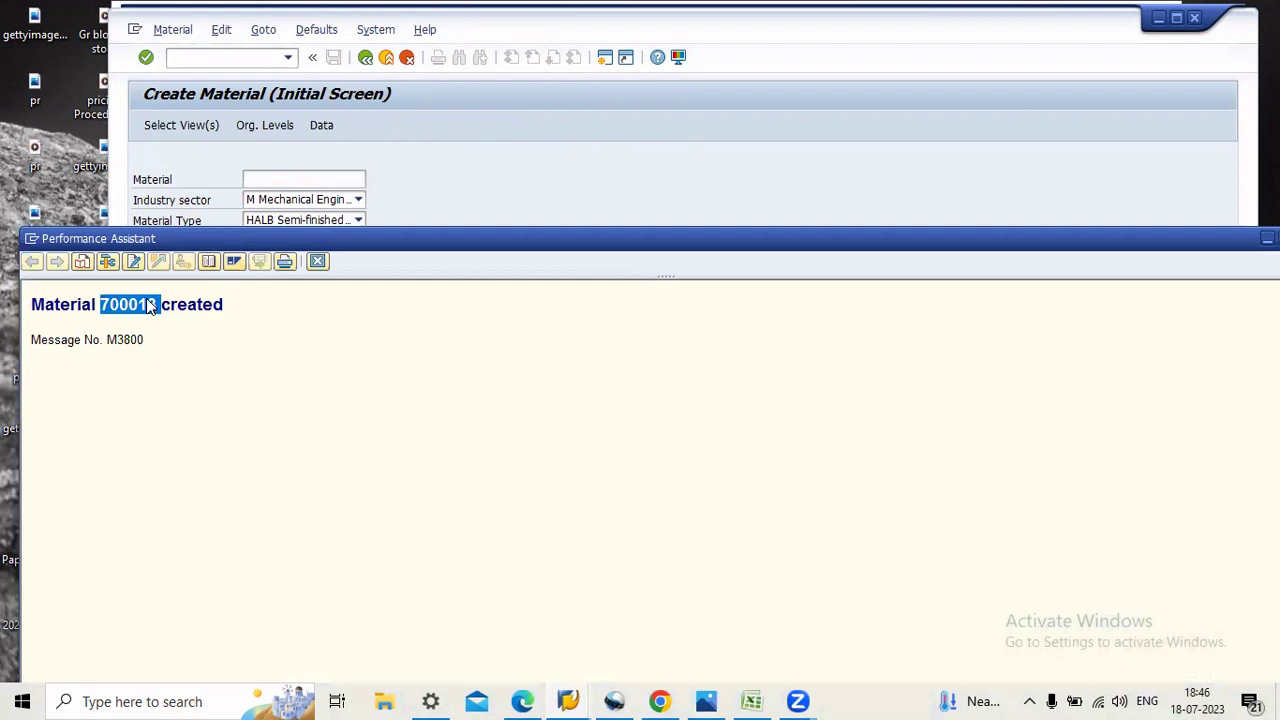
left_click(520, 180)
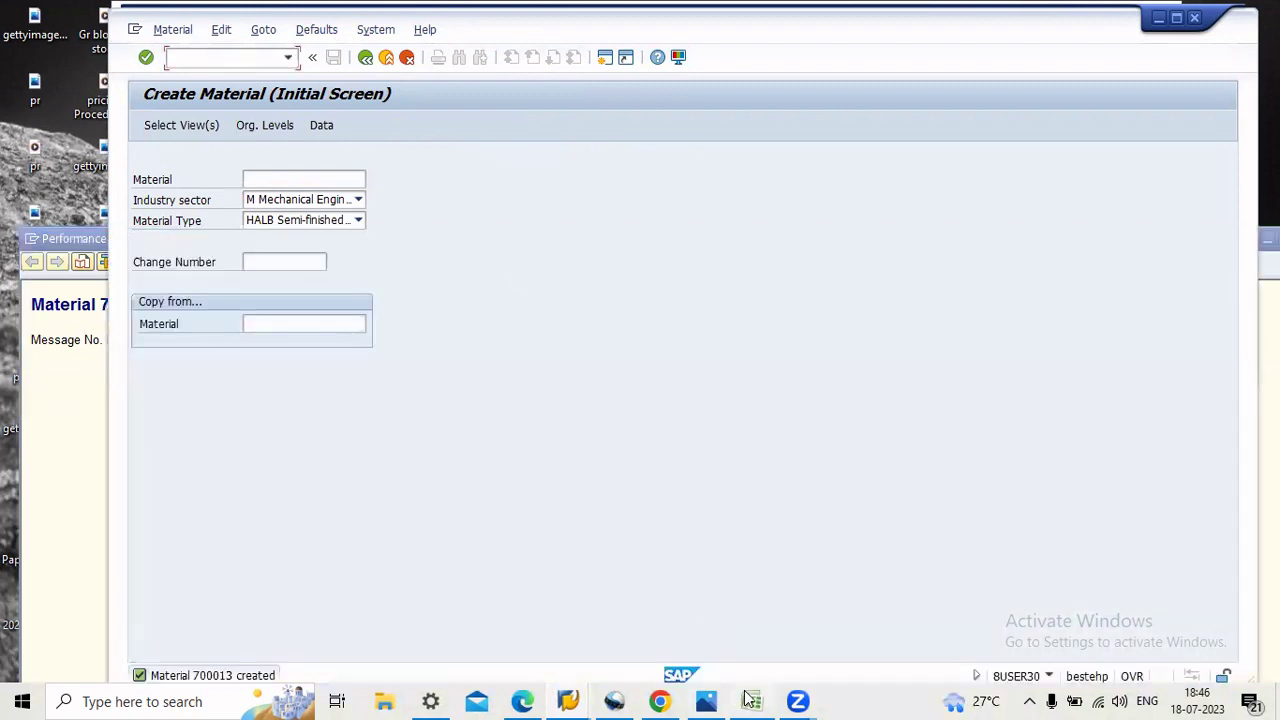
Paste 700013 into Excel cell A27 with label 'semi' in B27, then select 1590 and 1575.
left_click(752, 700)
left_click(328, 269)
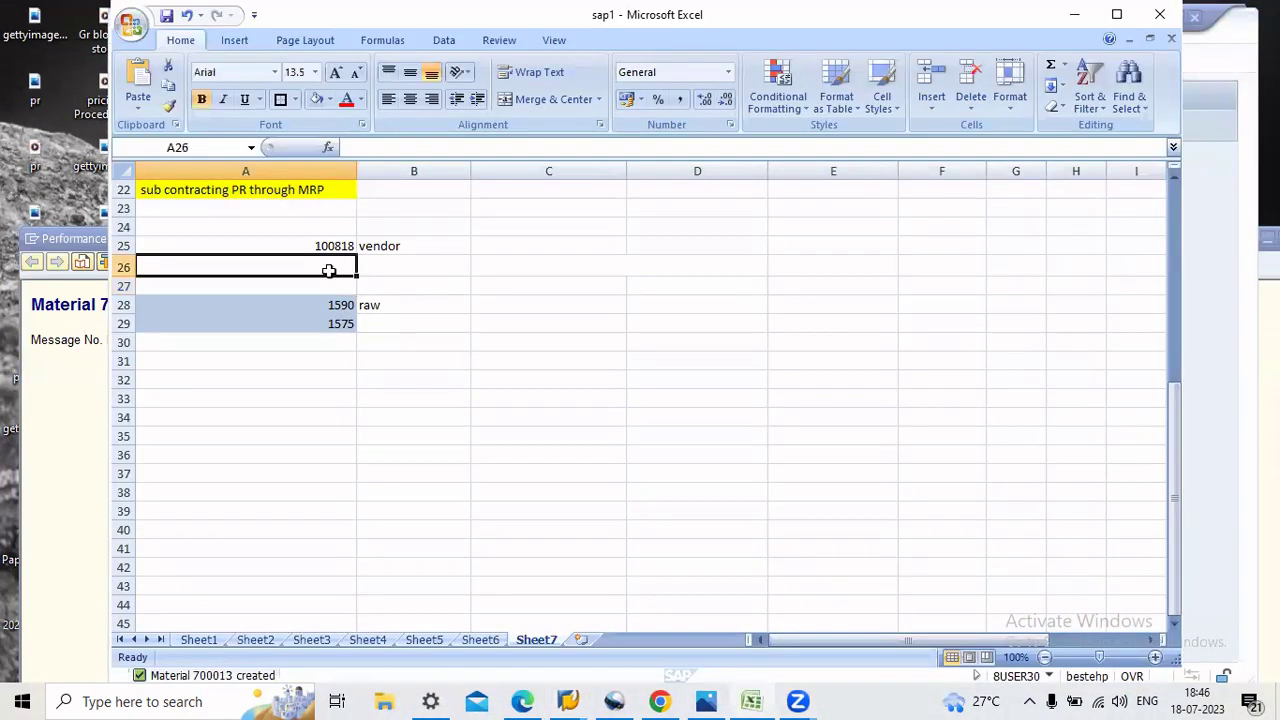
key("ctrl+v")
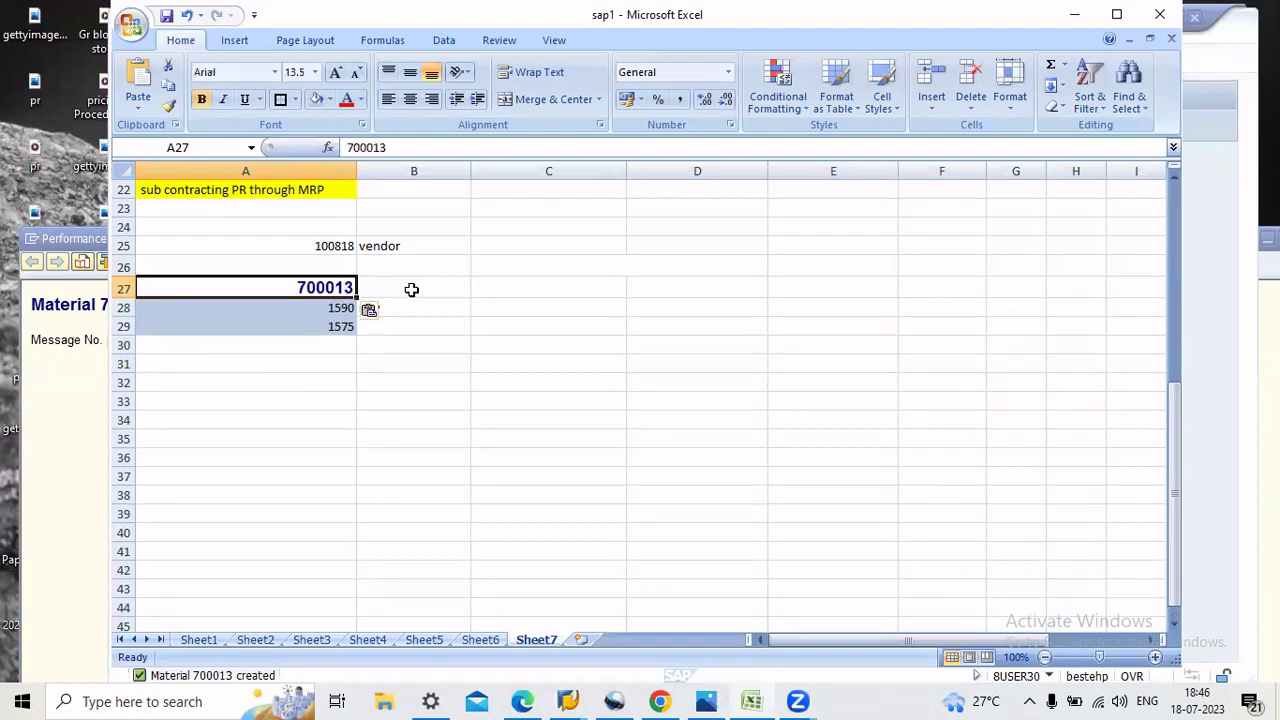
left_click(411, 289)
type("semi")
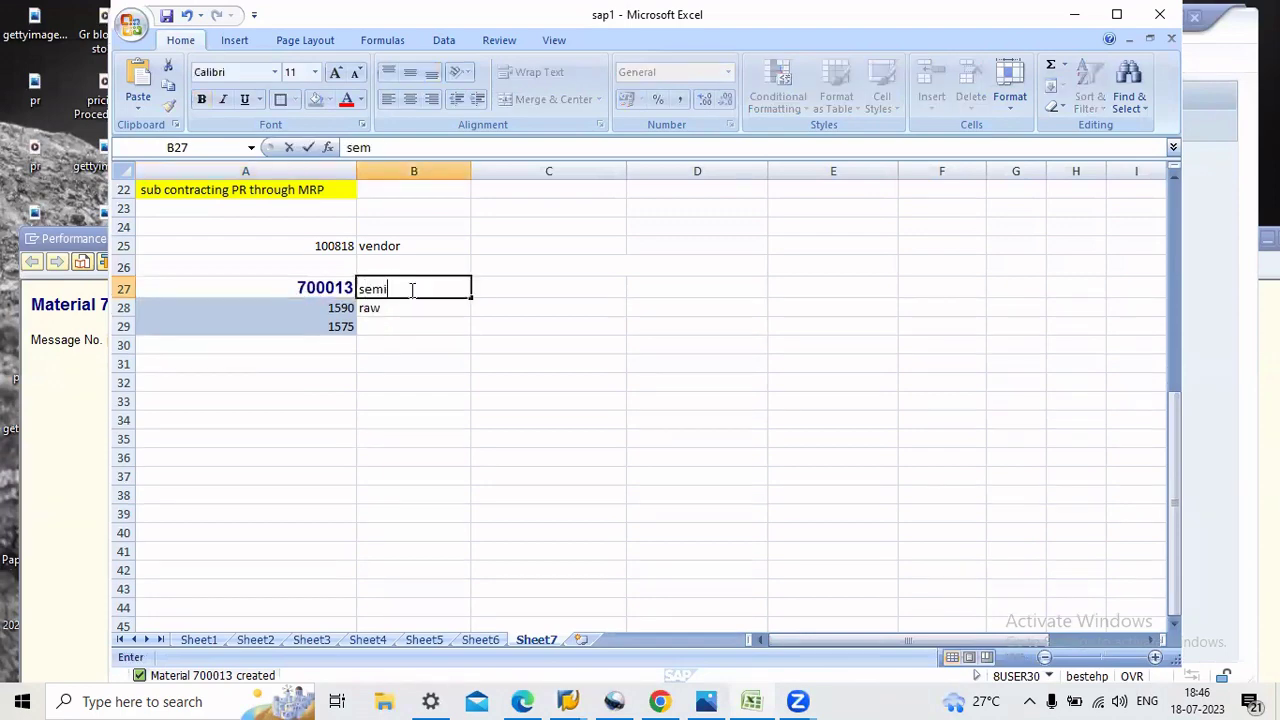
left_click(574, 282)
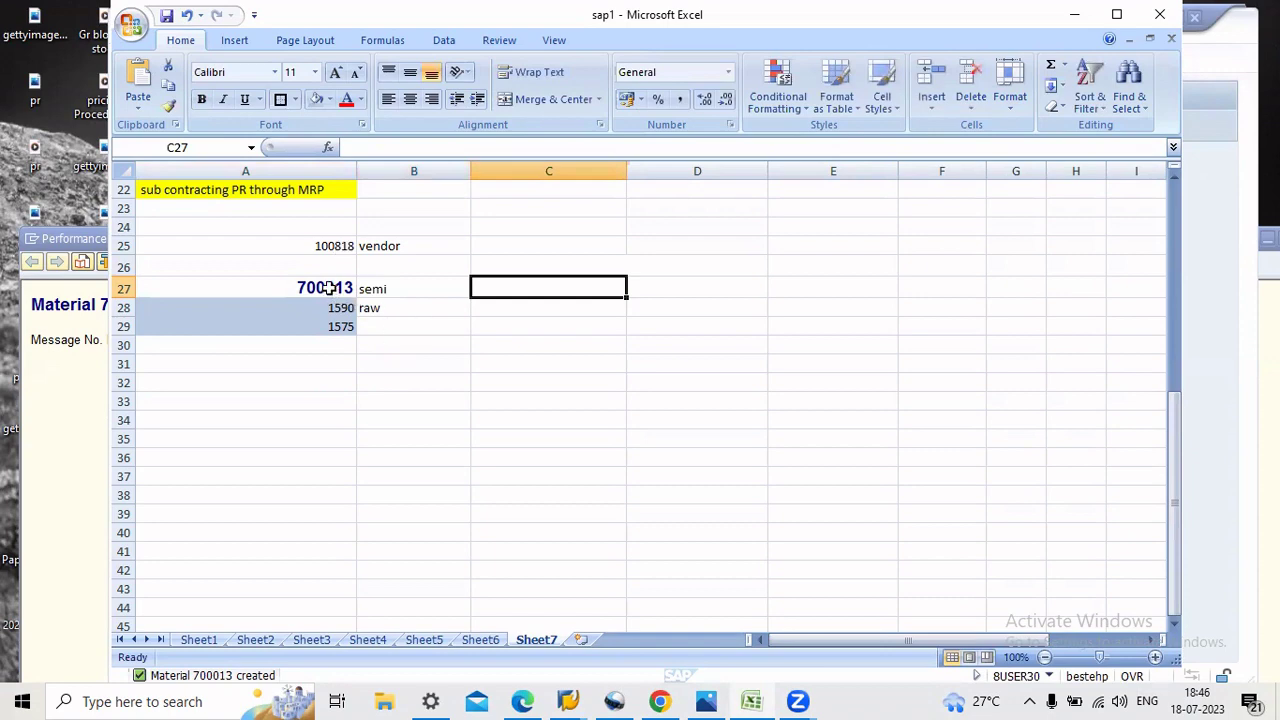
left_click(329, 288)
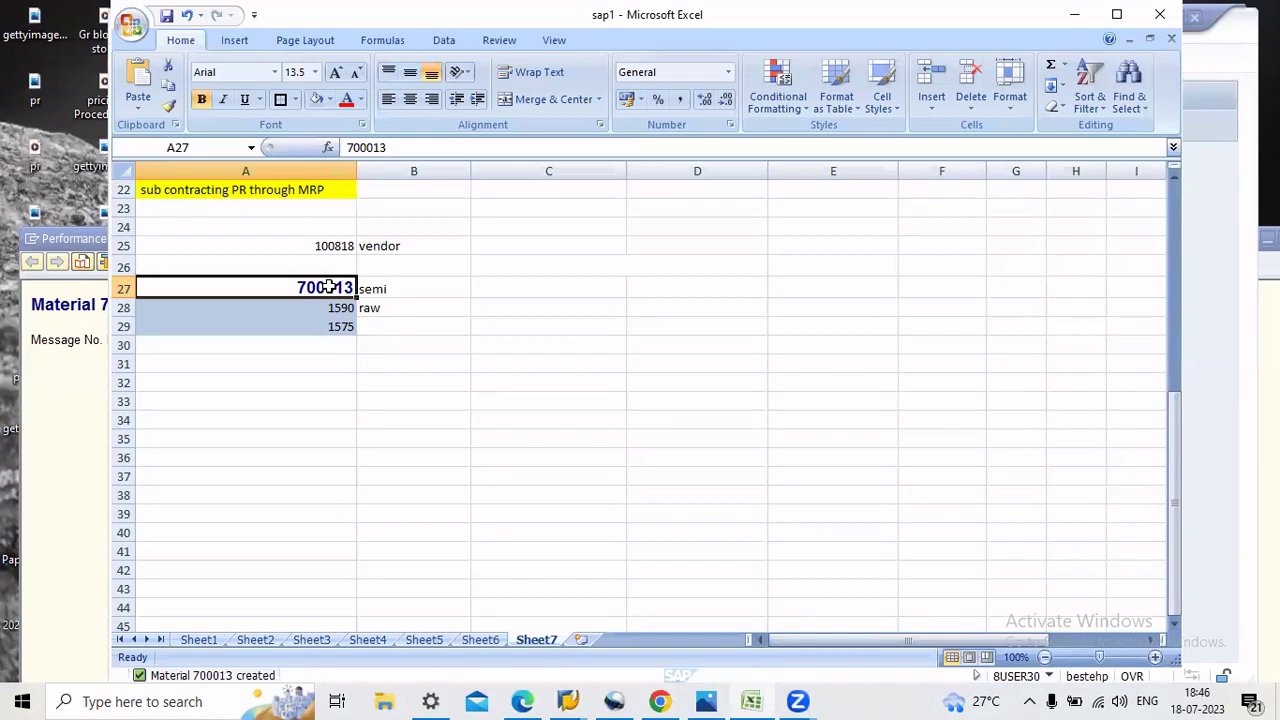
left_click_drag(340, 308, 338, 325)
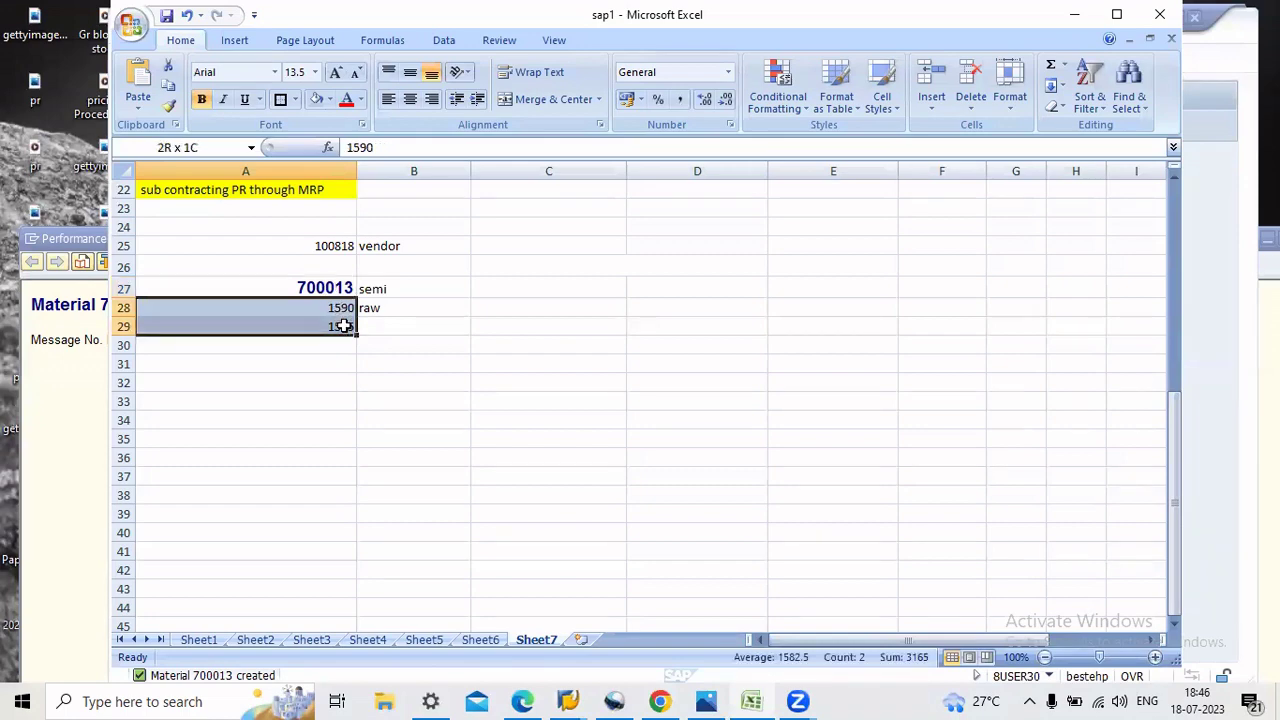
Close the material creation message and help windows and return to the SAP main menu.
left_click(1235, 285)
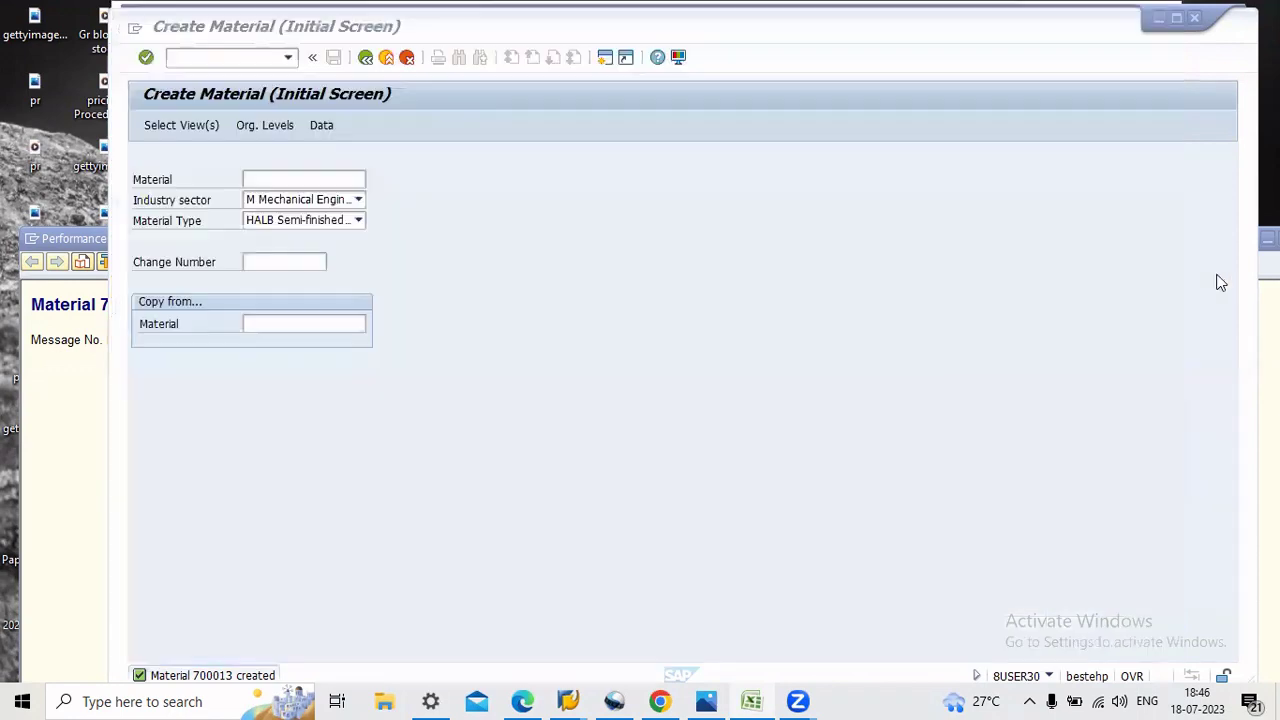
left_click(62, 238)
double_click(128, 304)
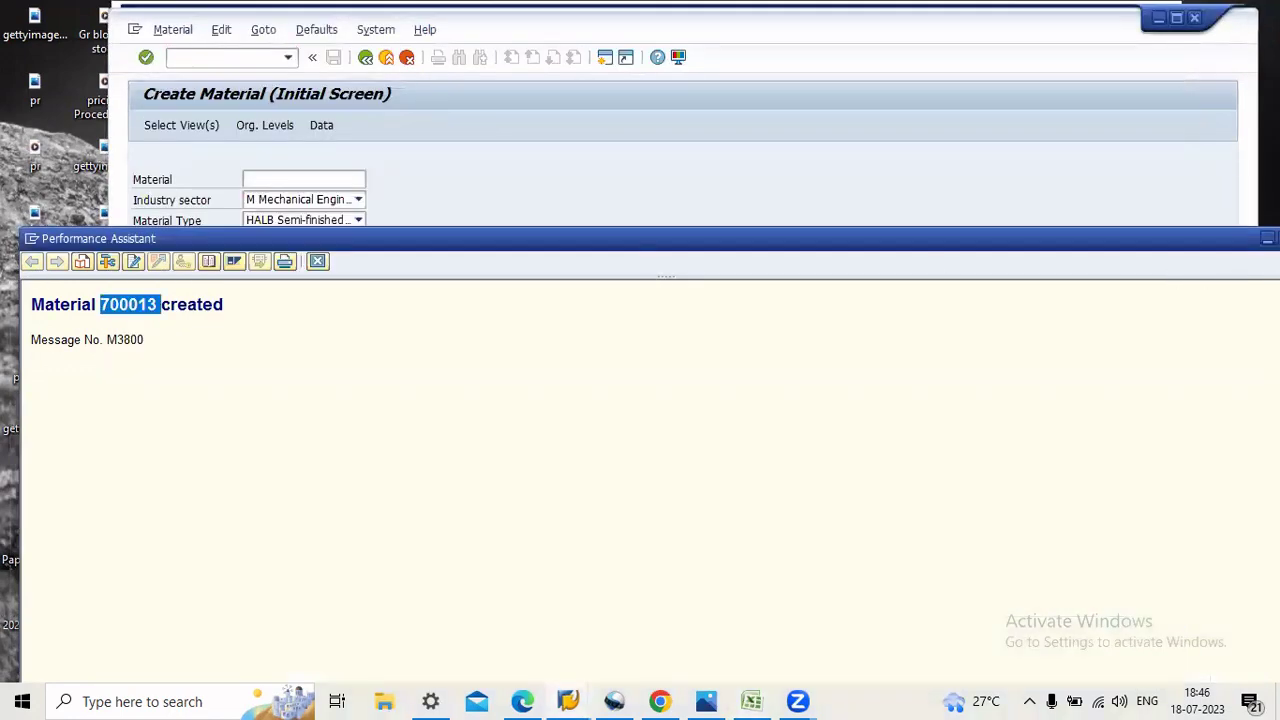
left_click_drag(1160, 246, 1104, 221)
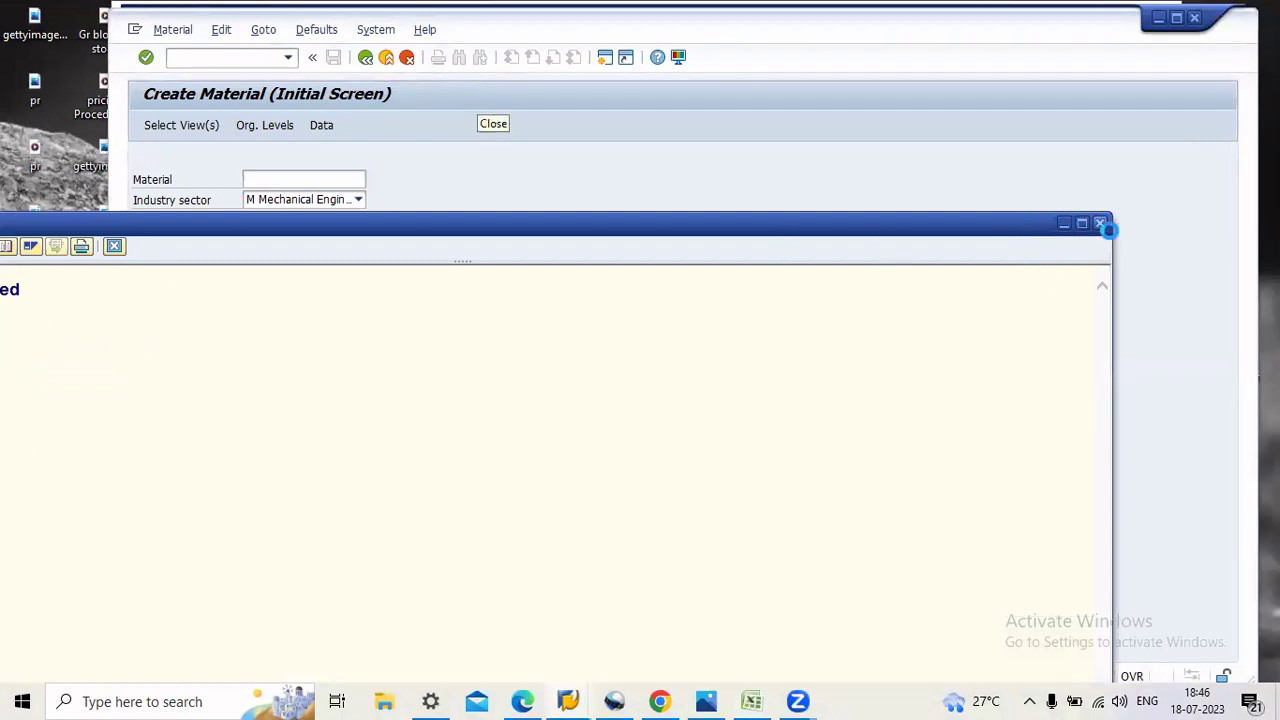
left_click(1100, 223)
left_click(385, 60)
type("cs01")
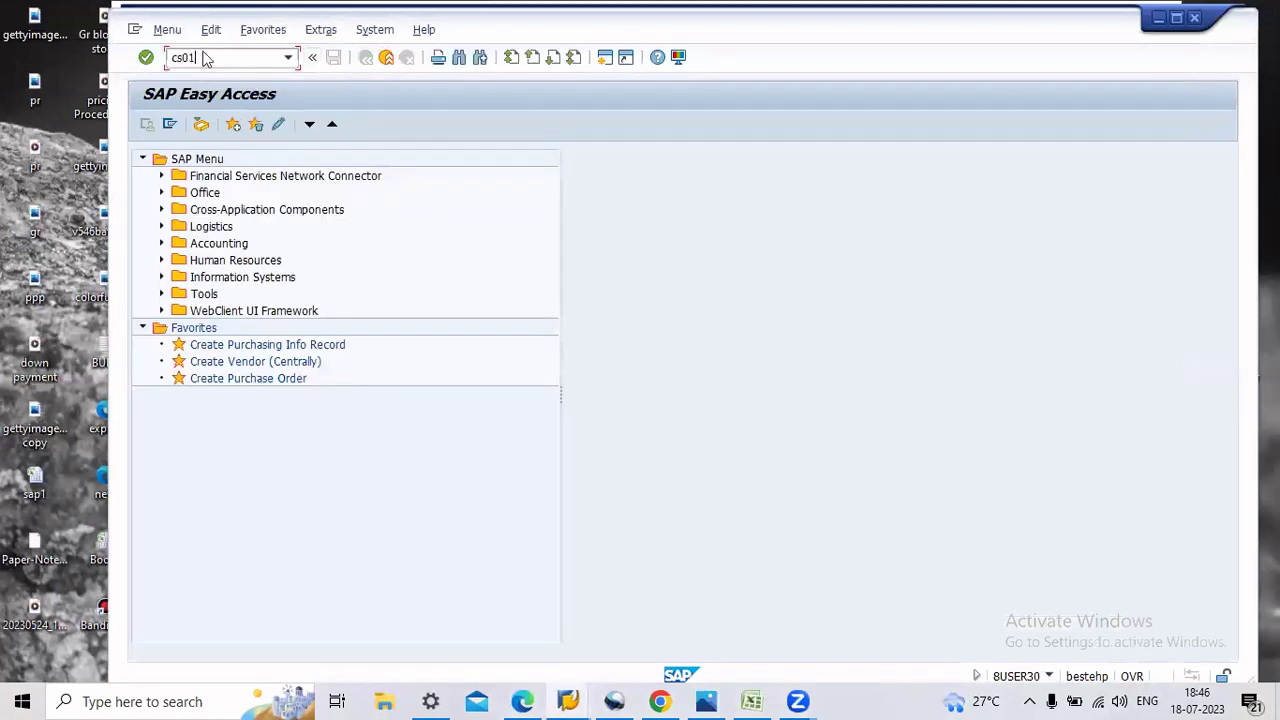
Open CS01 for material 700013, plant SEZ1, BOM usage 1 Production.
key("Return")
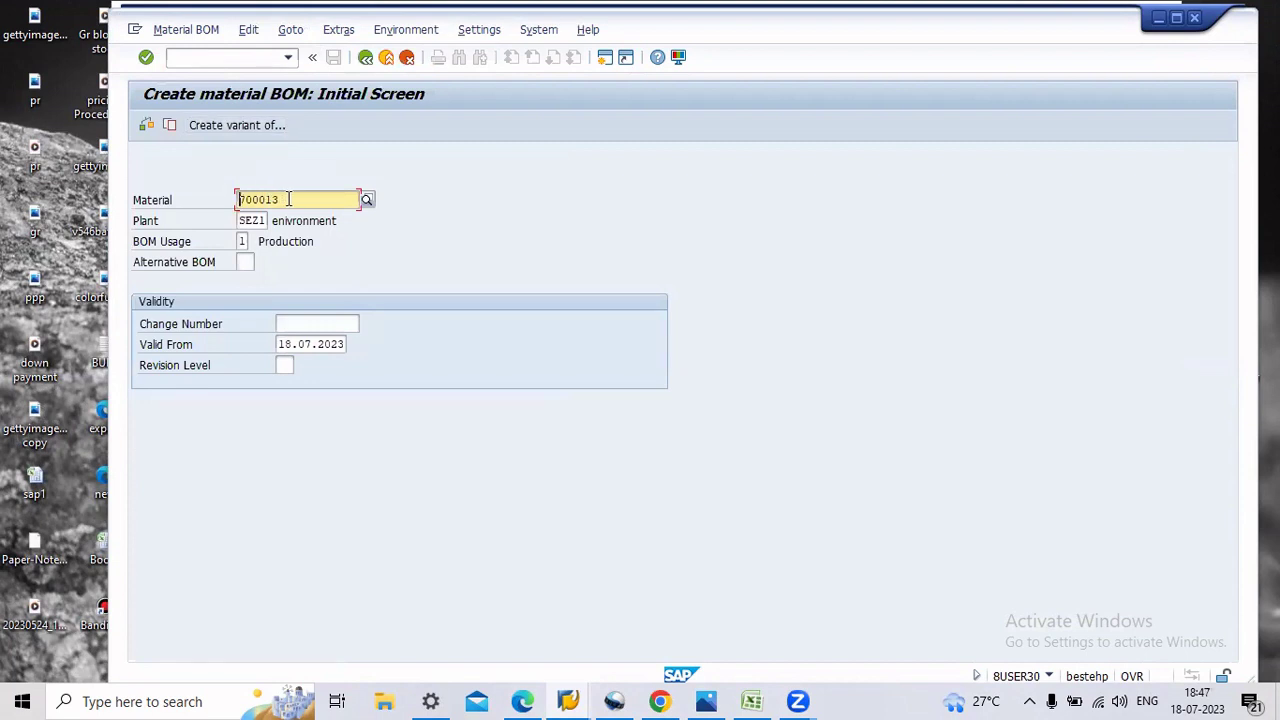
left_click(258, 216)
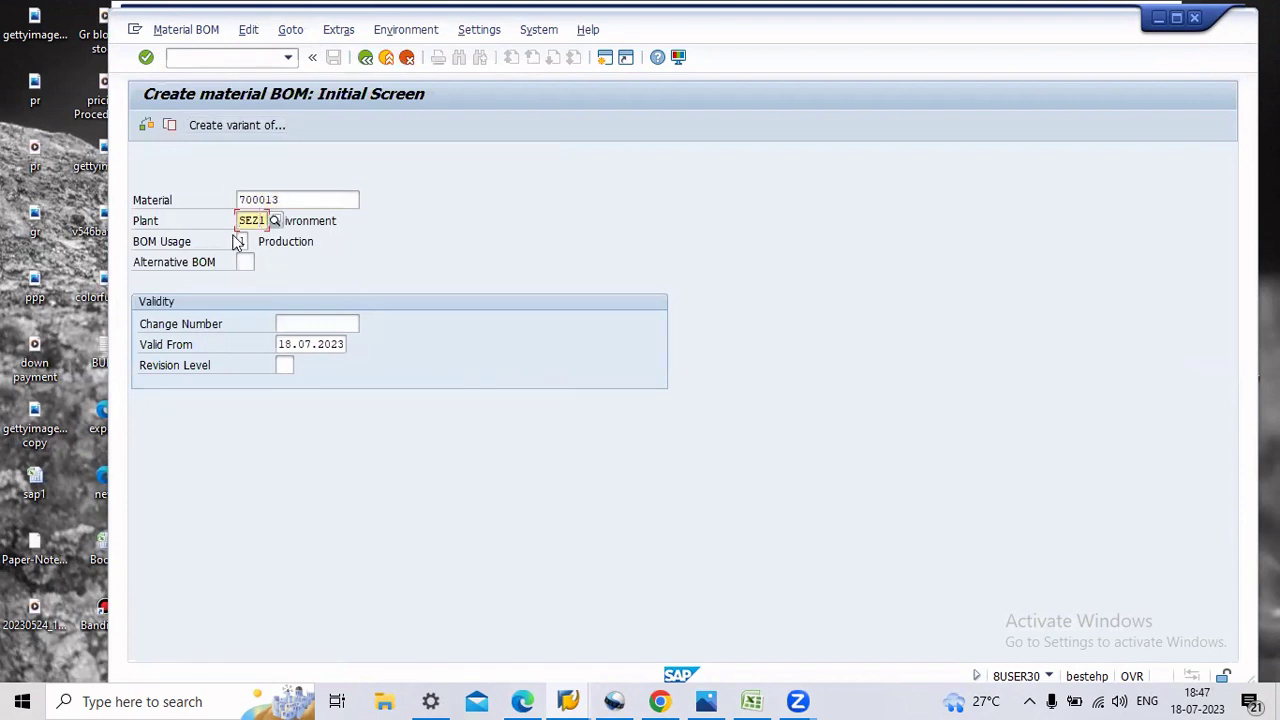
left_click(241, 241)
key("Return")
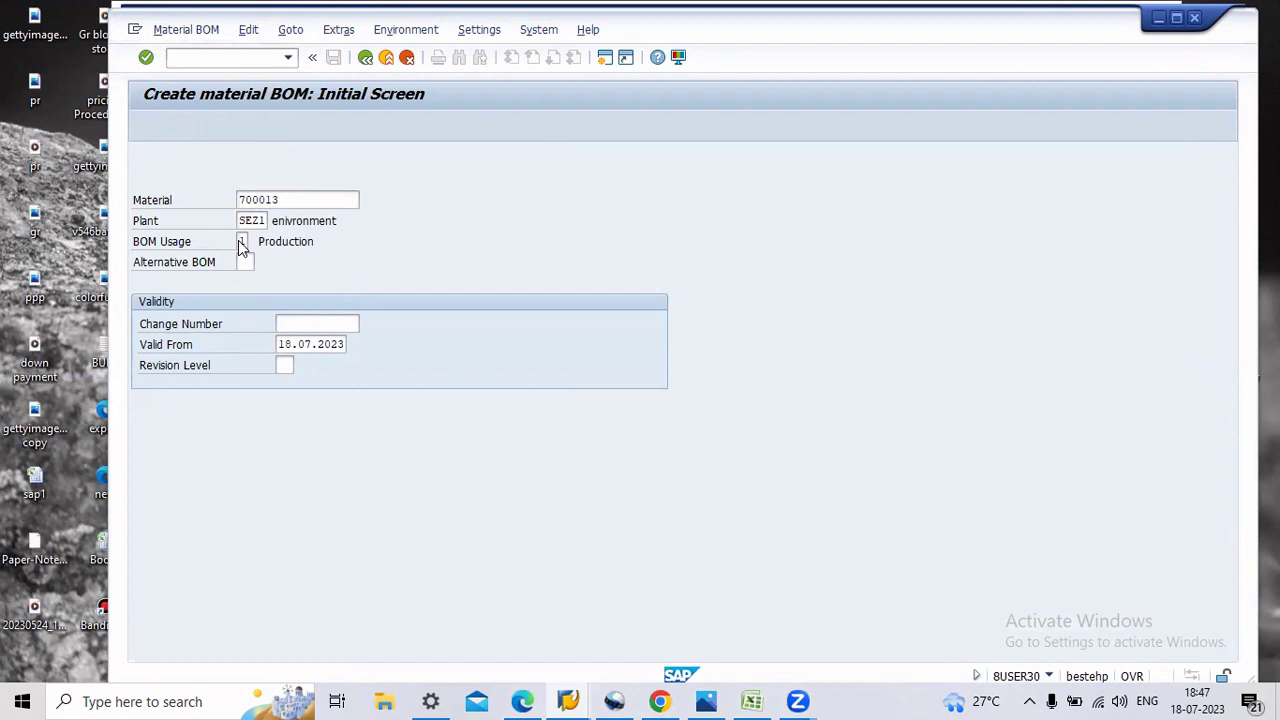
Add the first BOM item with item category 1 and component 1590.
left_click(200, 343)
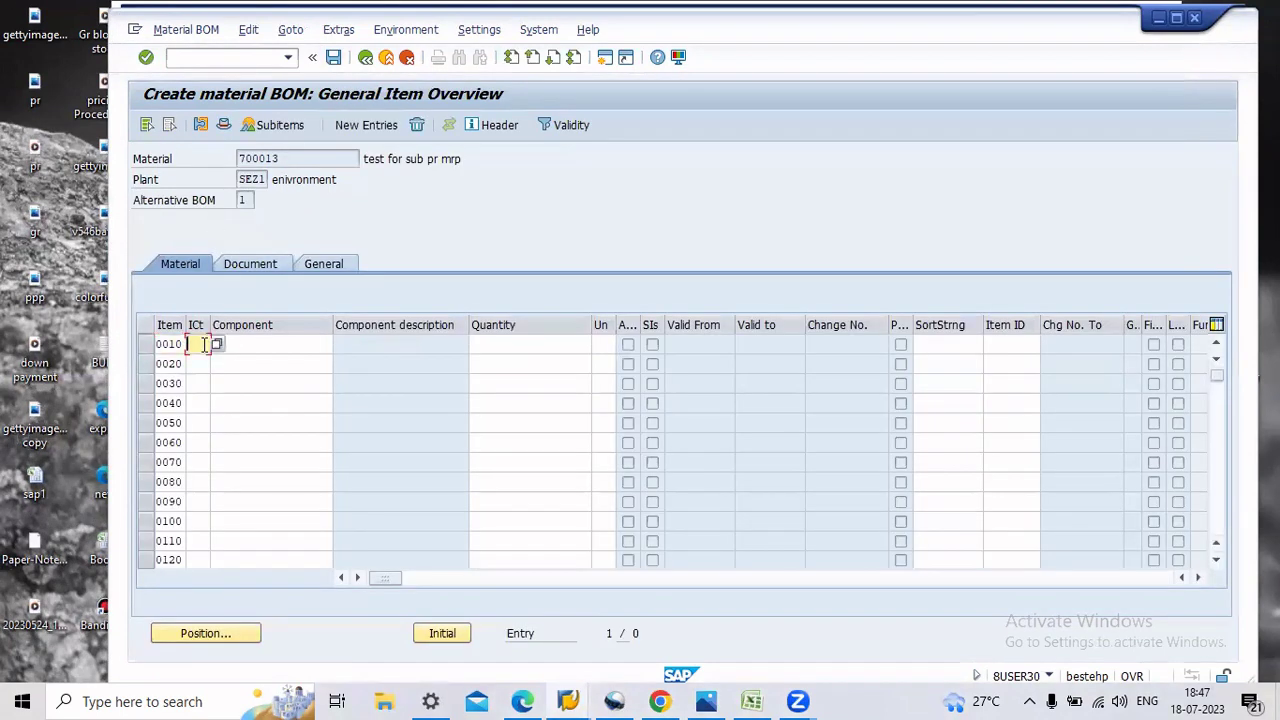
type("1")
left_click(273, 344)
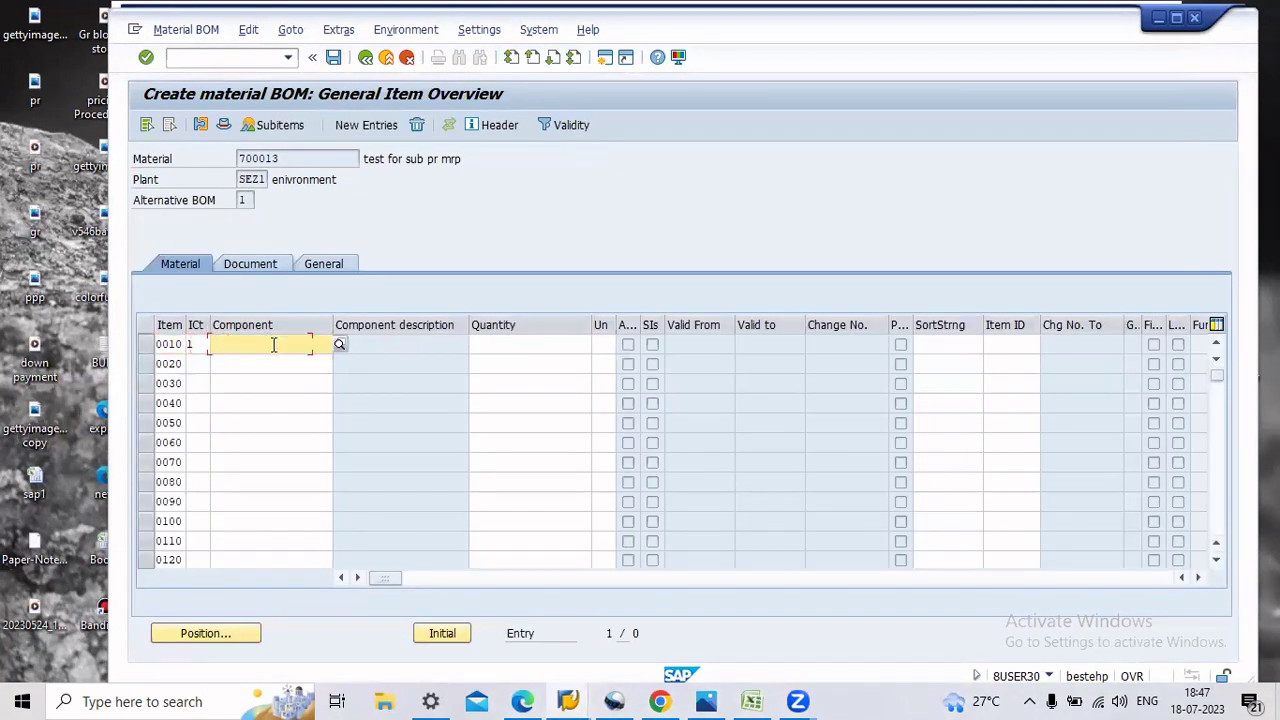
left_click(752, 700)
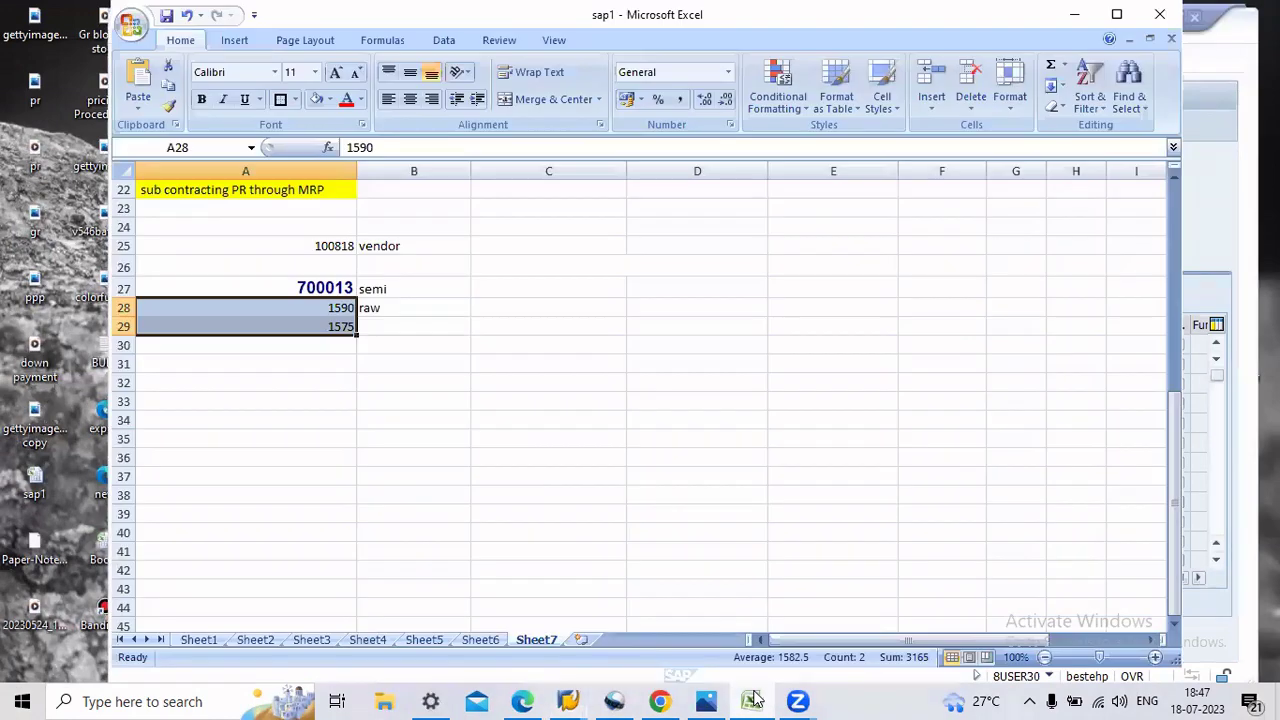
left_click(755, 698)
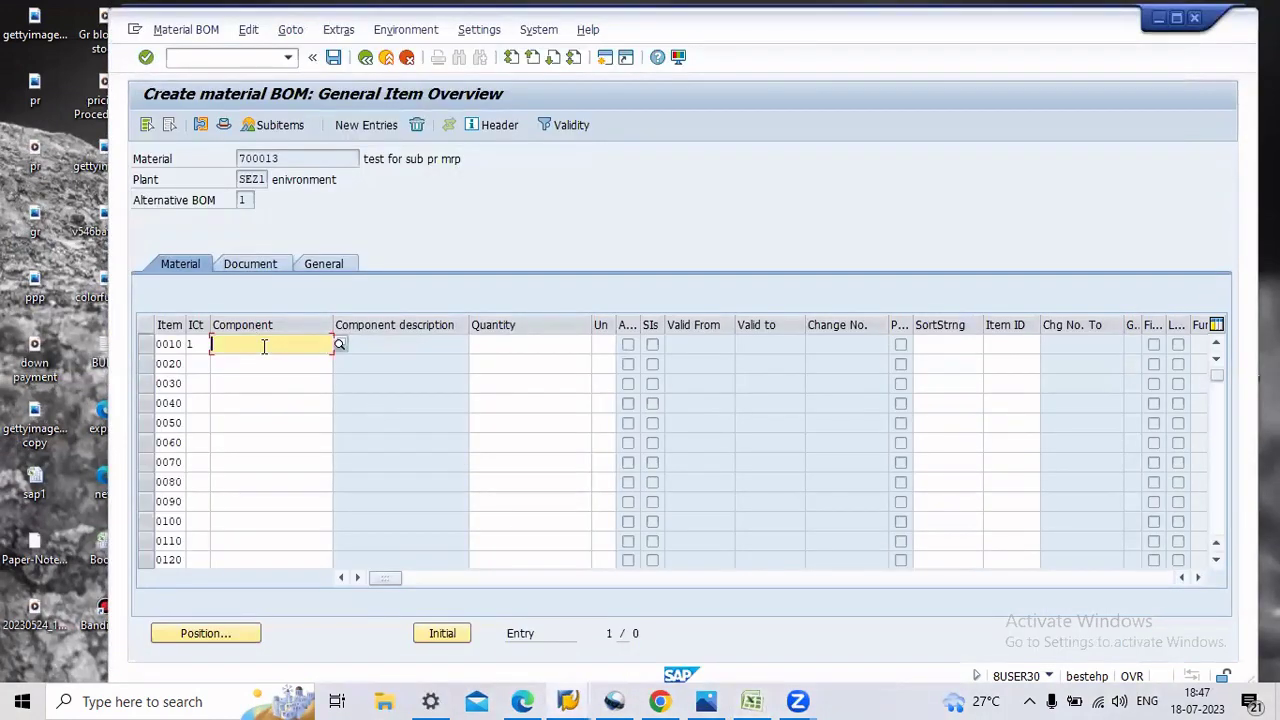
type("1590")
key("Return")
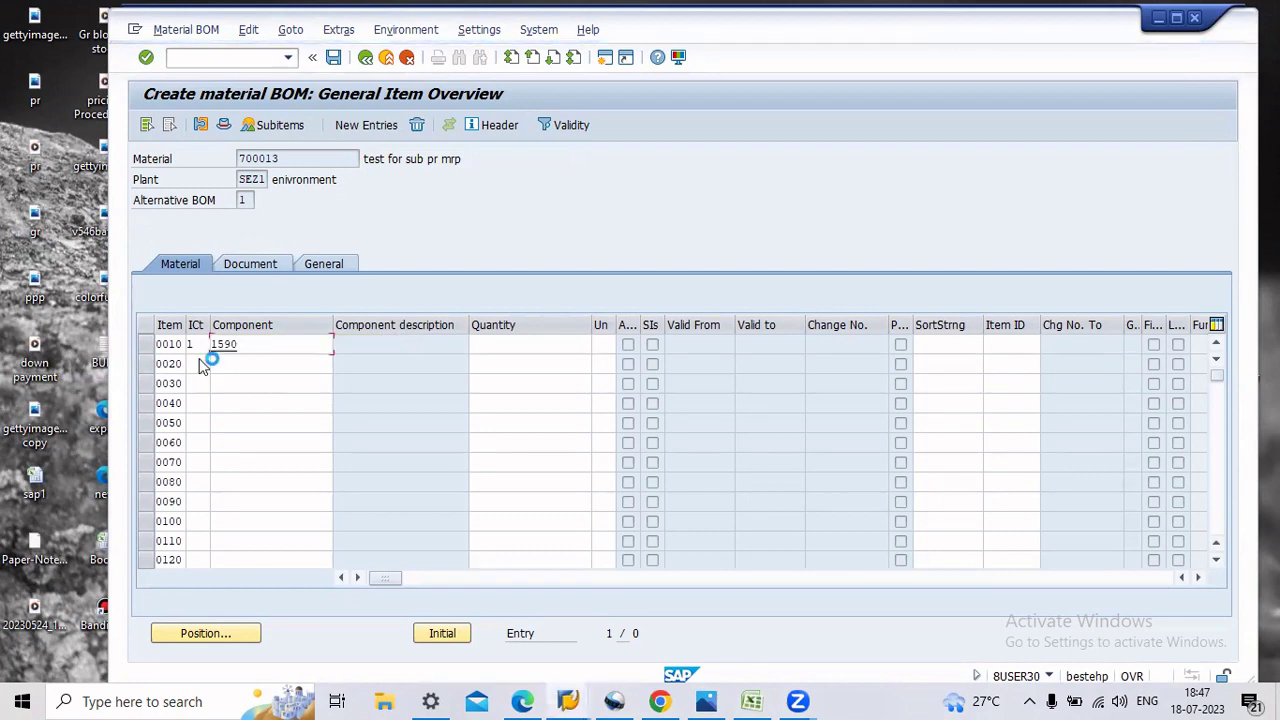
Add component 1575, set quantity 10 for both items, and save the BOM.
left_click(200, 362)
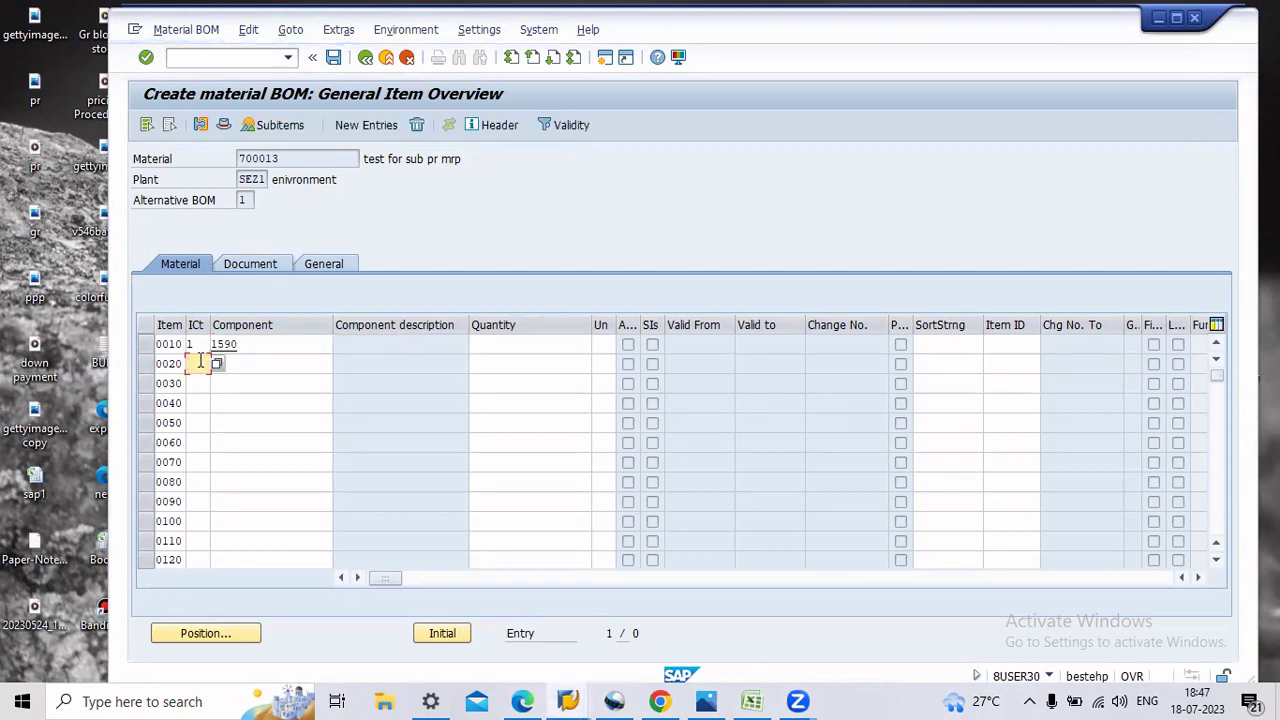
type("1")
key("Tab")
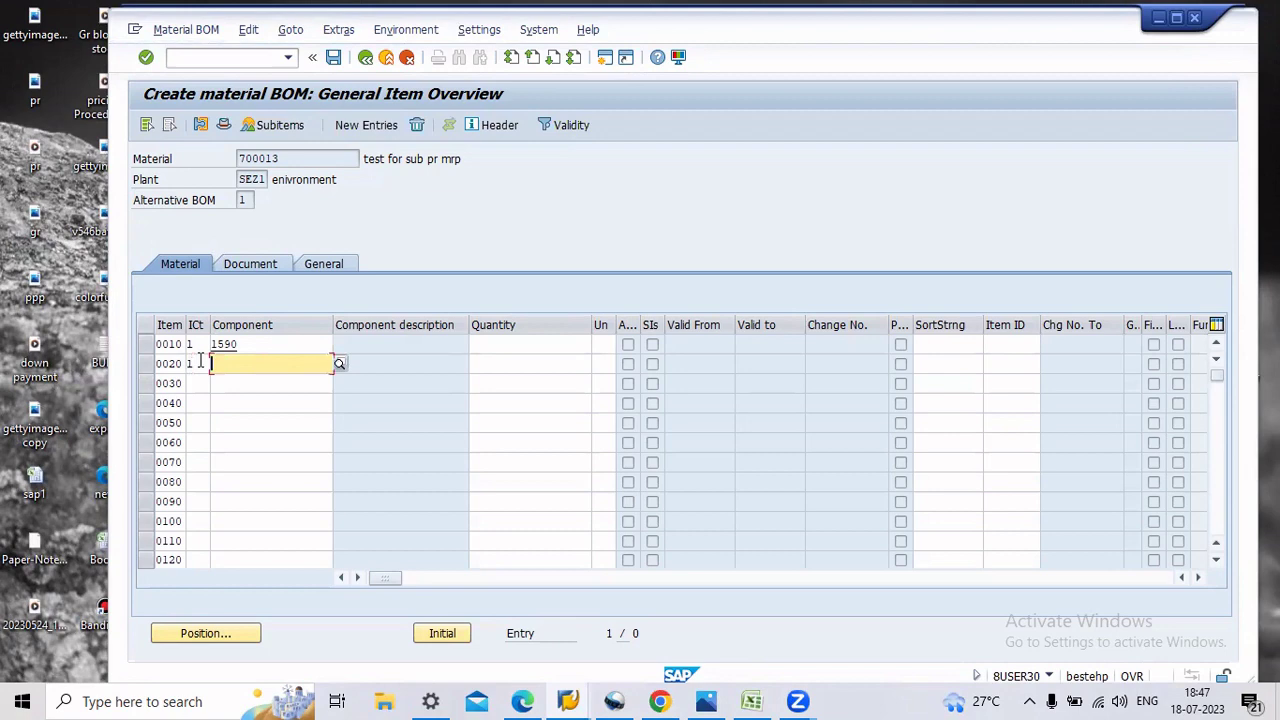
type("1575")
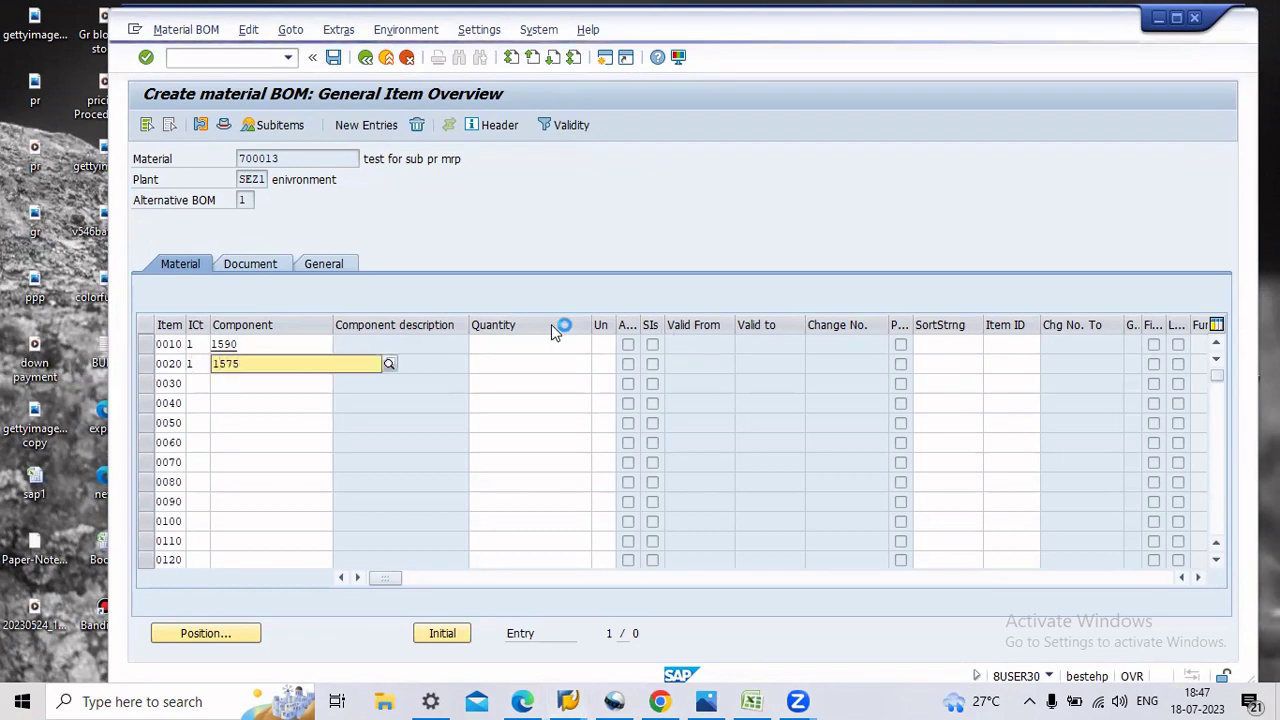
left_click(562, 340)
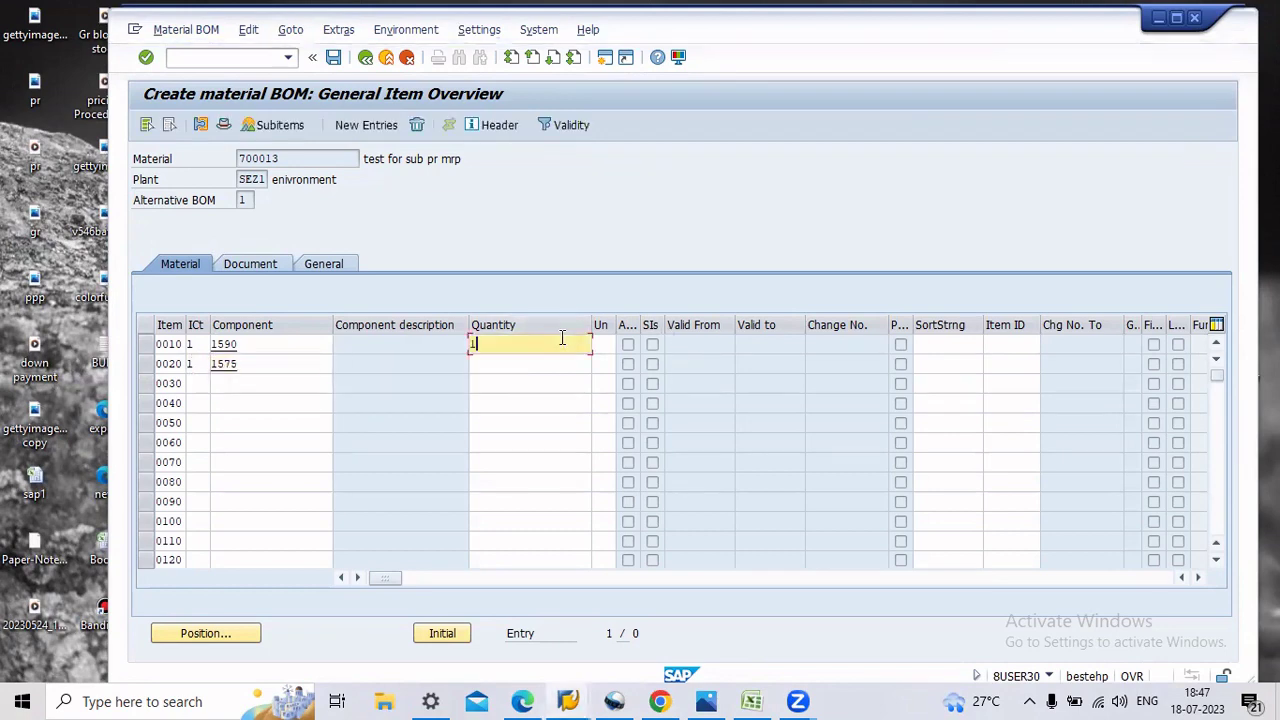
type("0")
left_click(524, 369)
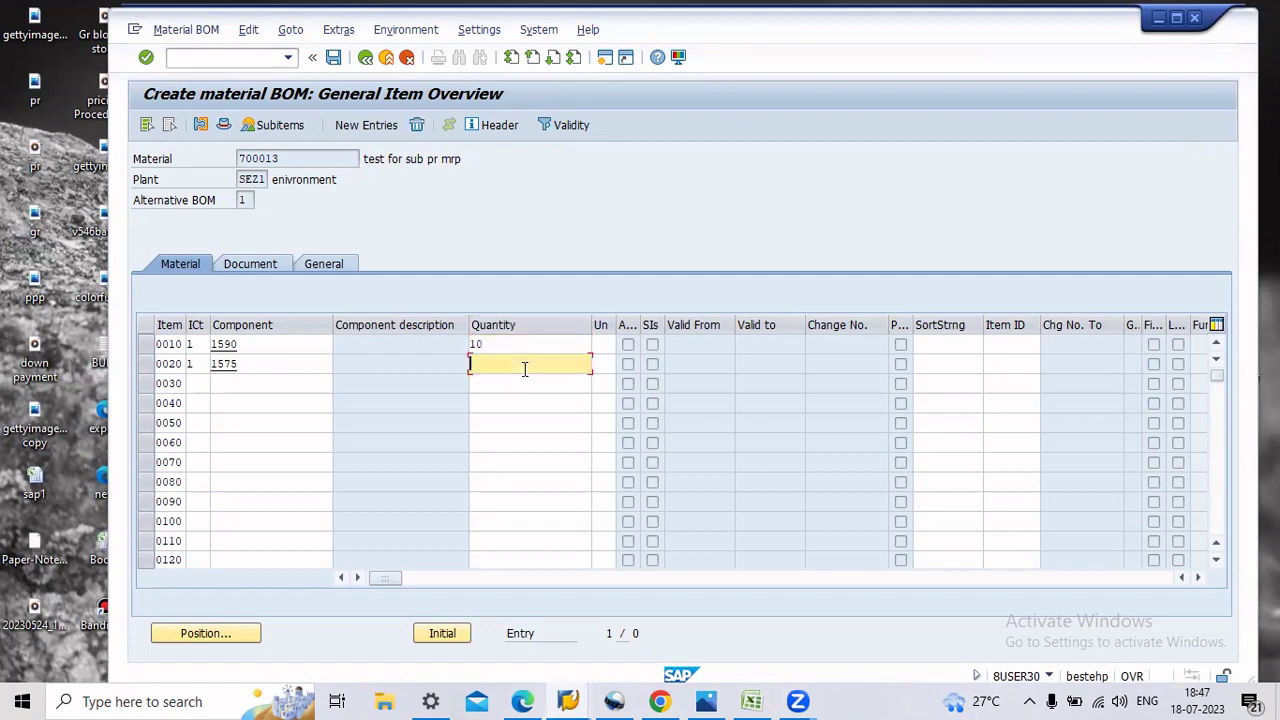
type("10")
key("Return")
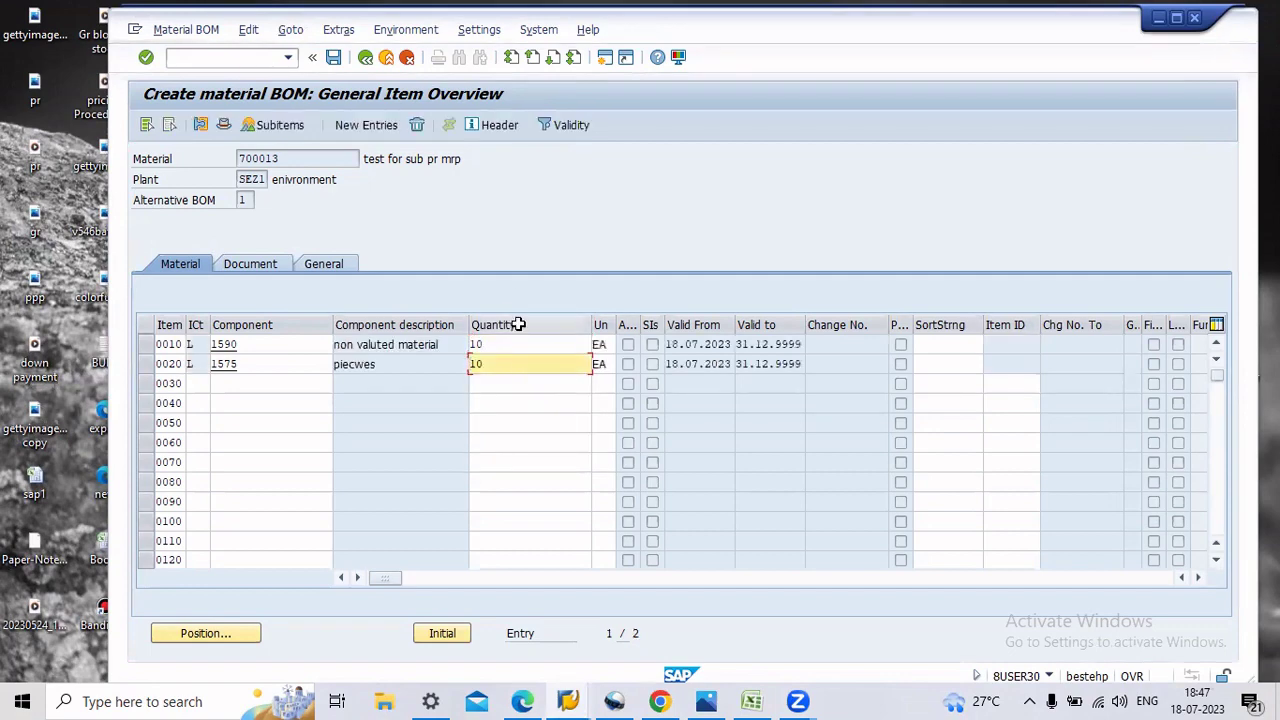
left_click(333, 57)
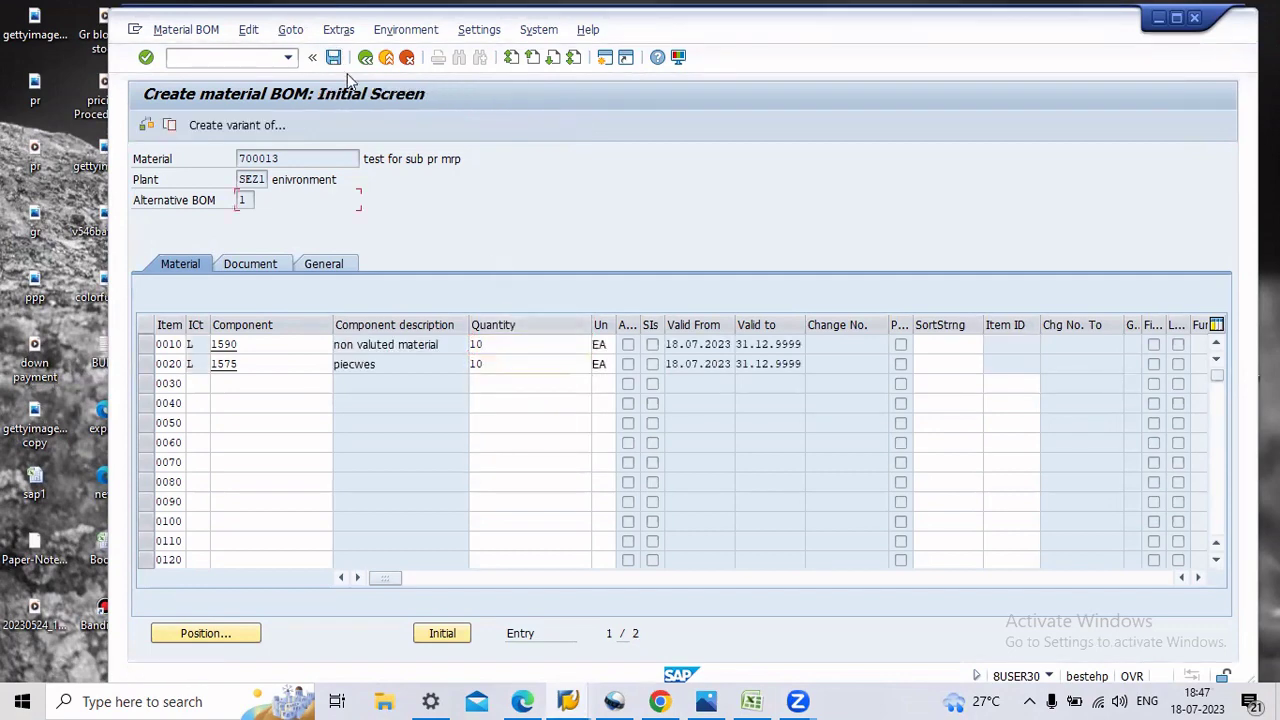
Open ME11 for vendor 100818, material 700013, org SEZP, plant SEZ1, category Subcontracting.
left_click(365, 57)
left_click(228, 56)
type("me11")
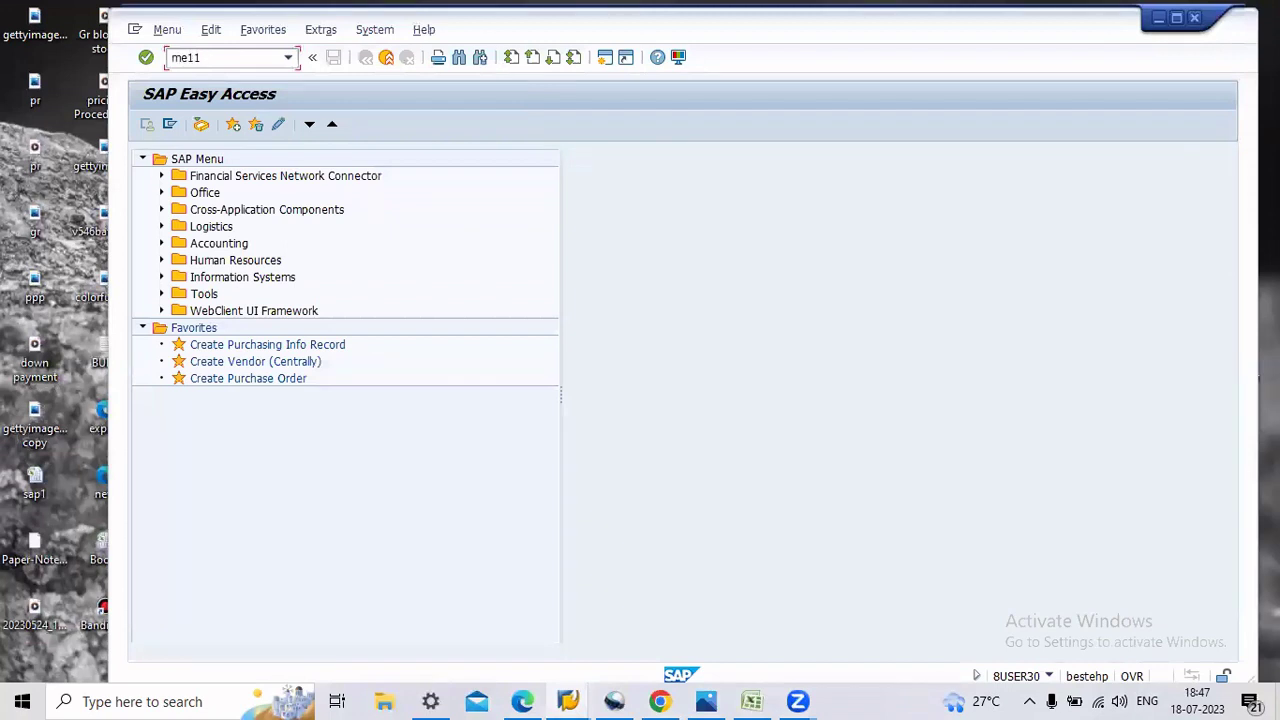
key("Return")
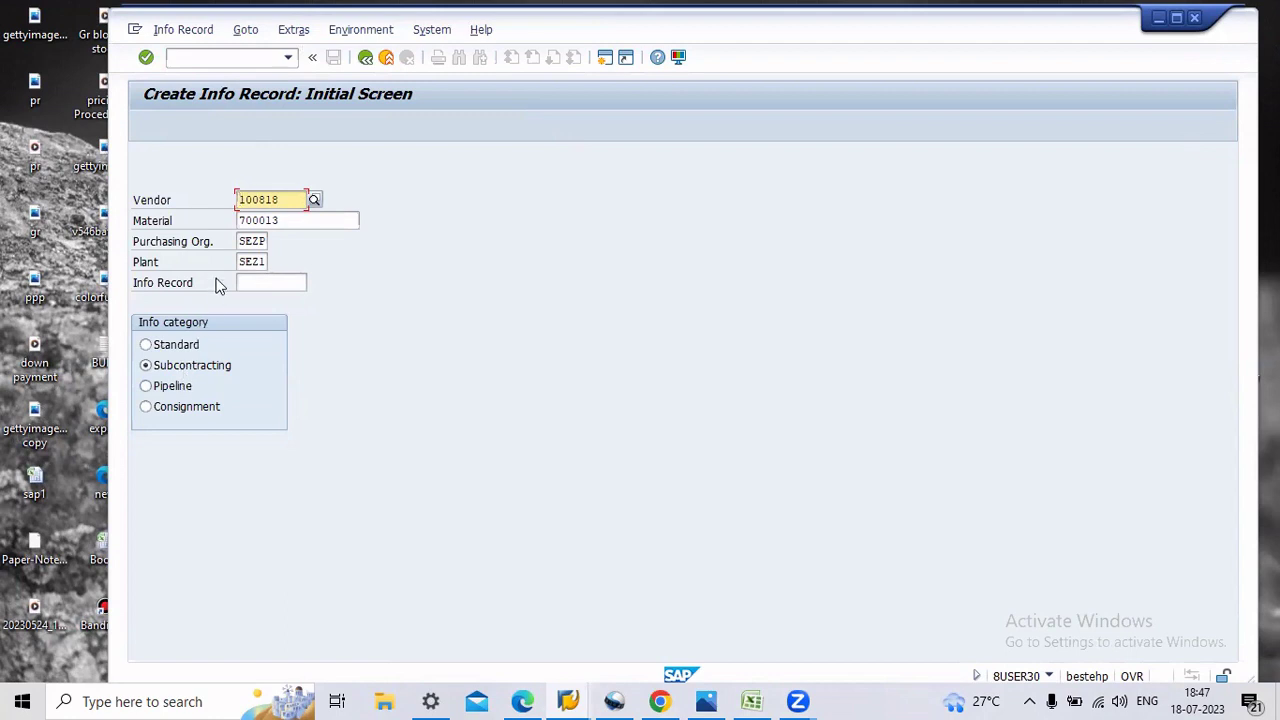
left_click(286, 219)
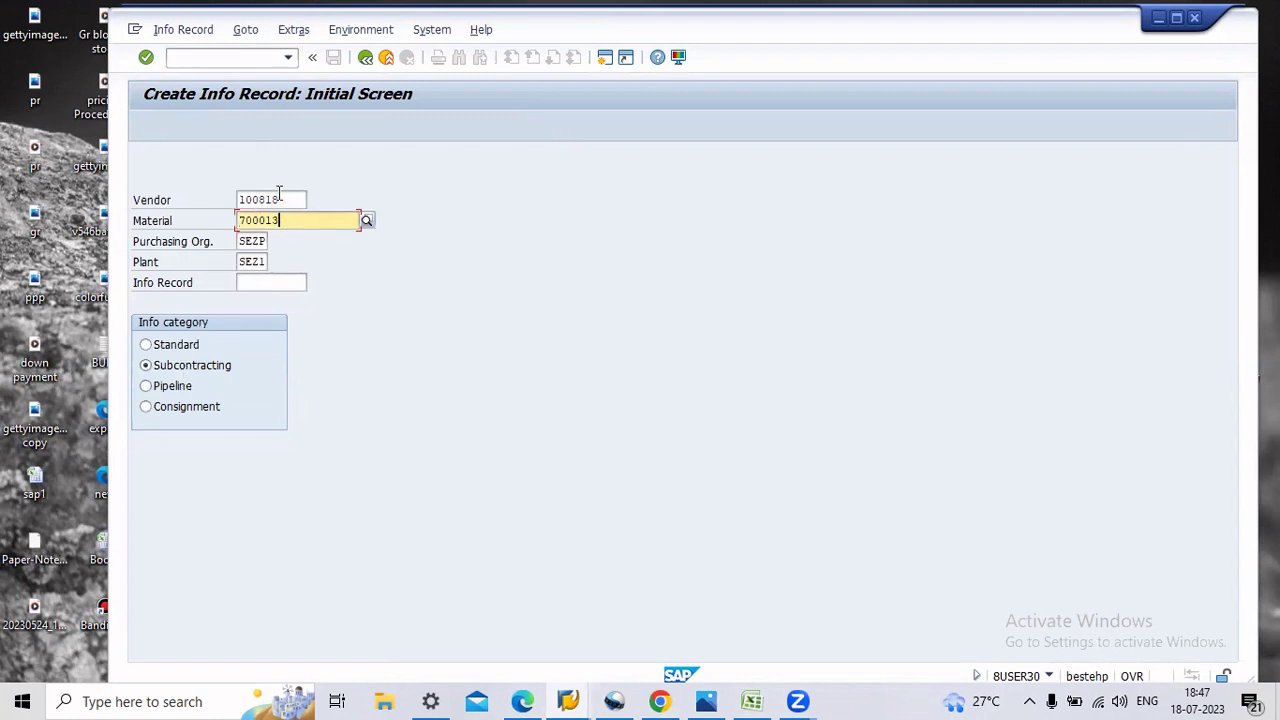
left_click(279, 197)
left_click(252, 240)
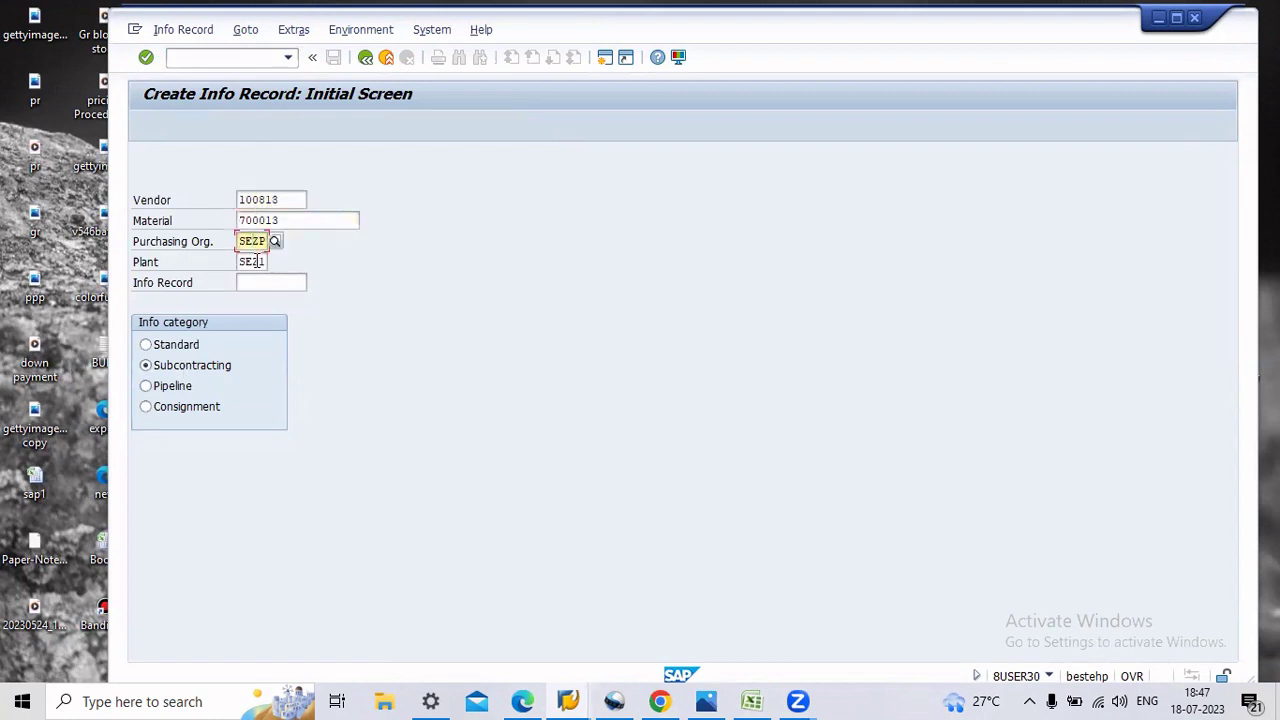
left_click(257, 261)
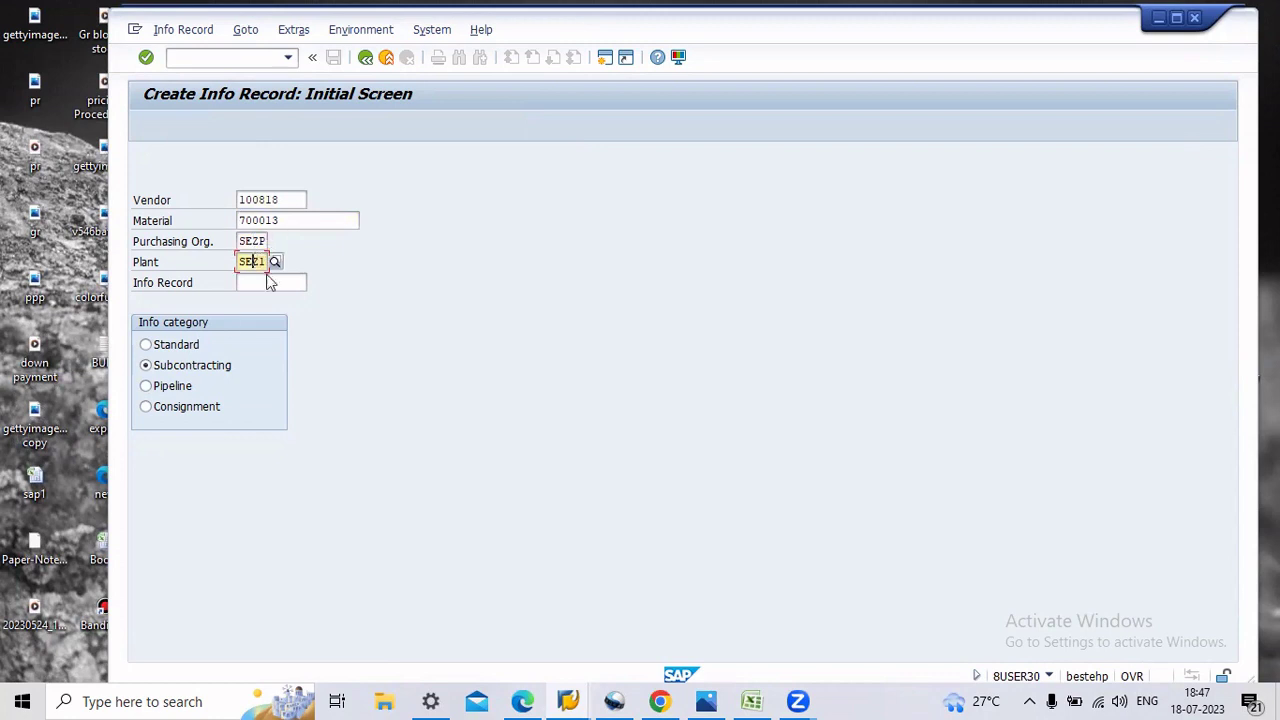
left_click(195, 368)
key("Return")
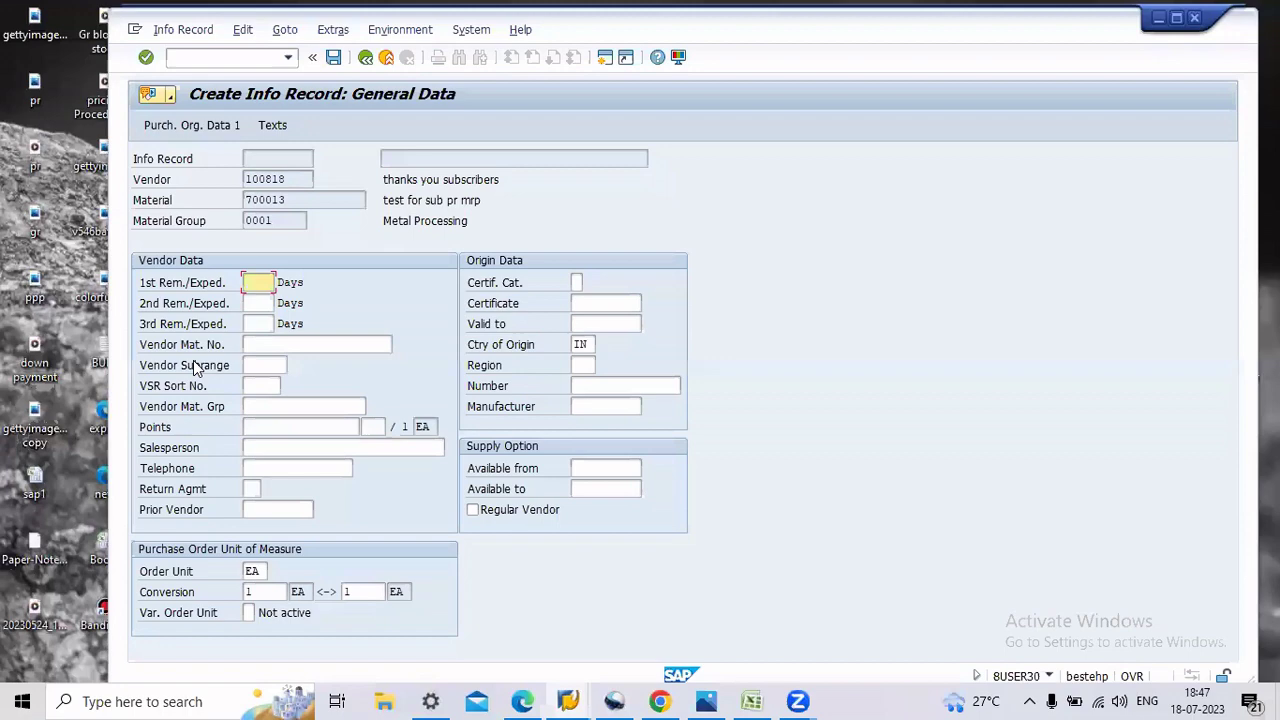
Enter reminder days 01, 02 and 03, then continue through the remaining screens and save the info record.
type("01")
key("Tab")
type("02")
key("Tab")
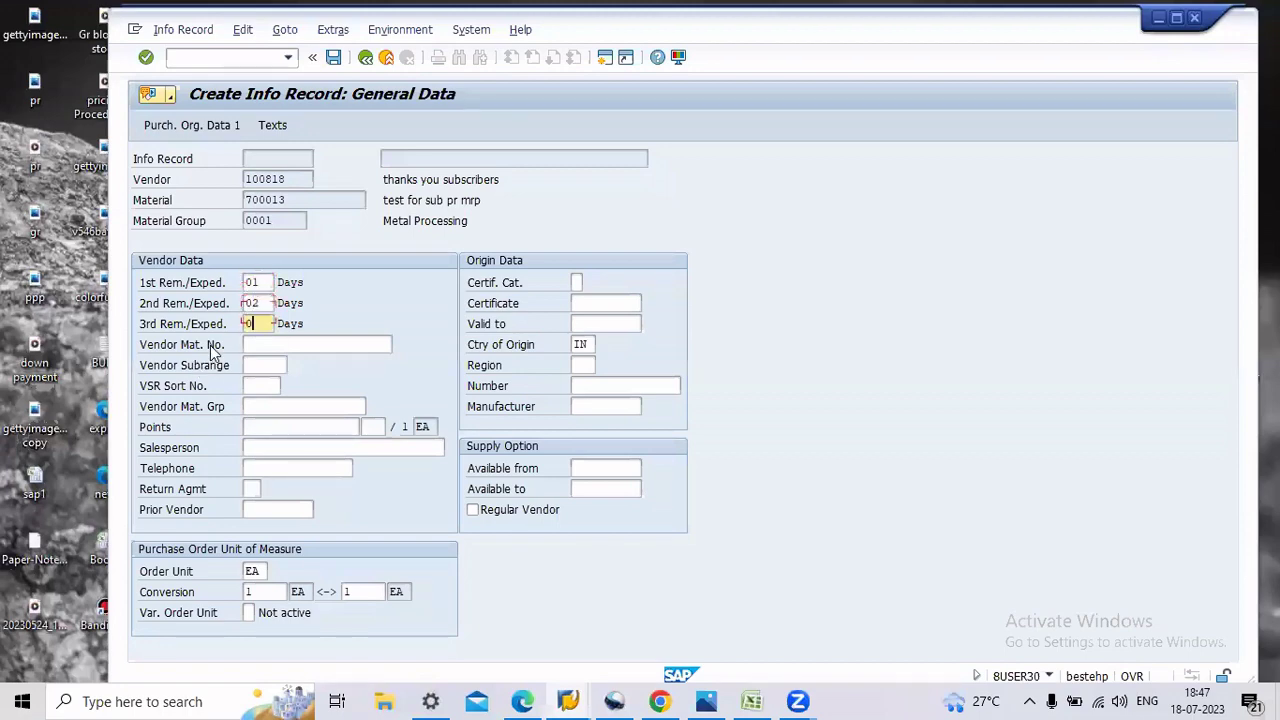
type("03")
key("Return")
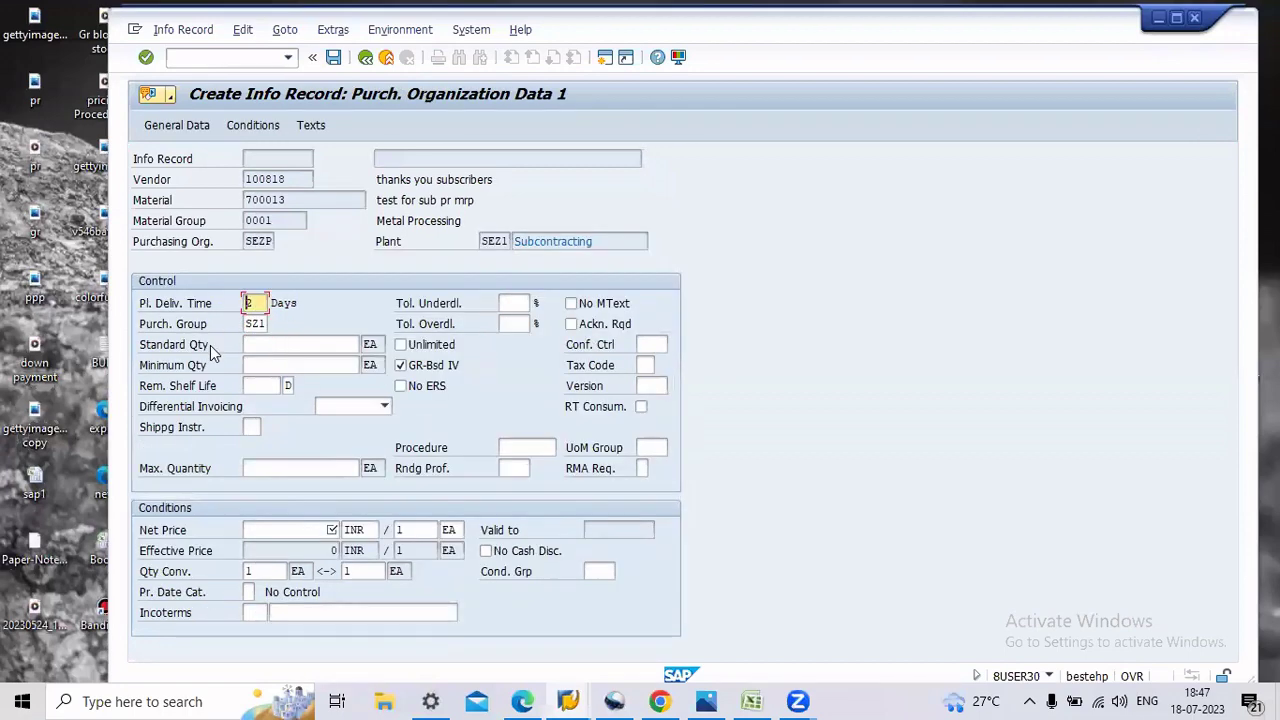
left_click(279, 533)
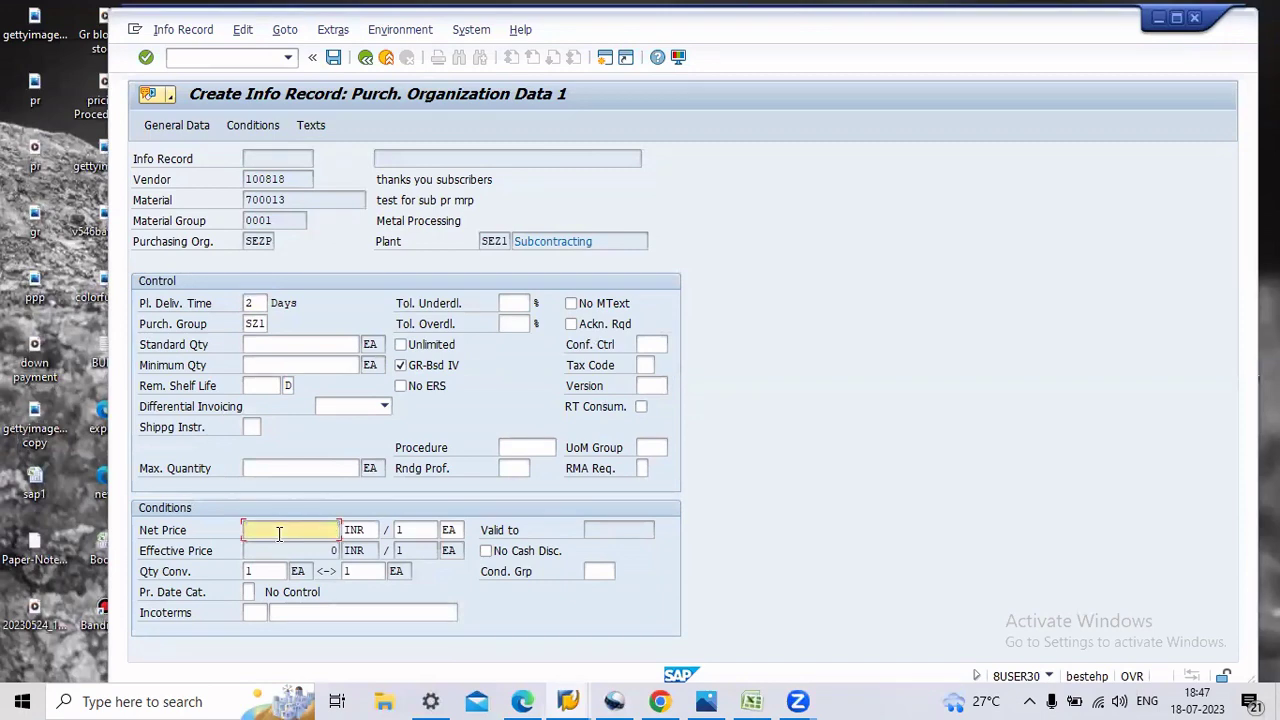
type("500")
key("Return")
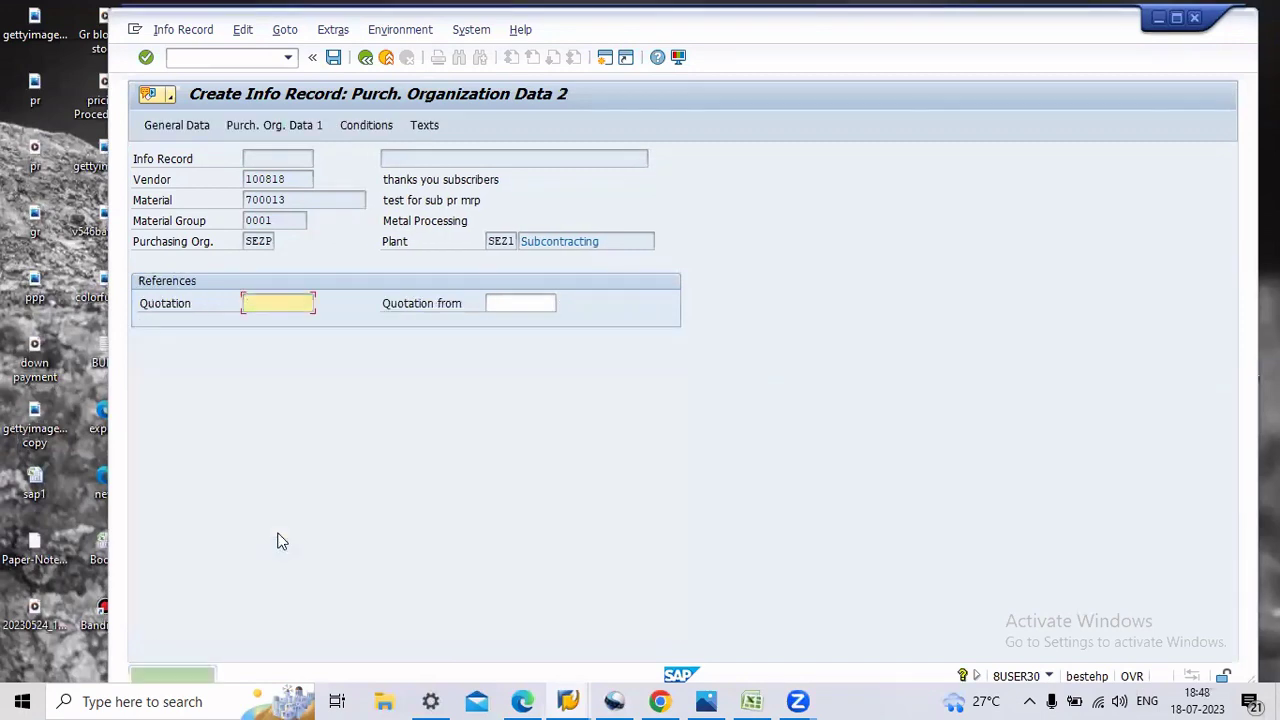
key("Return")
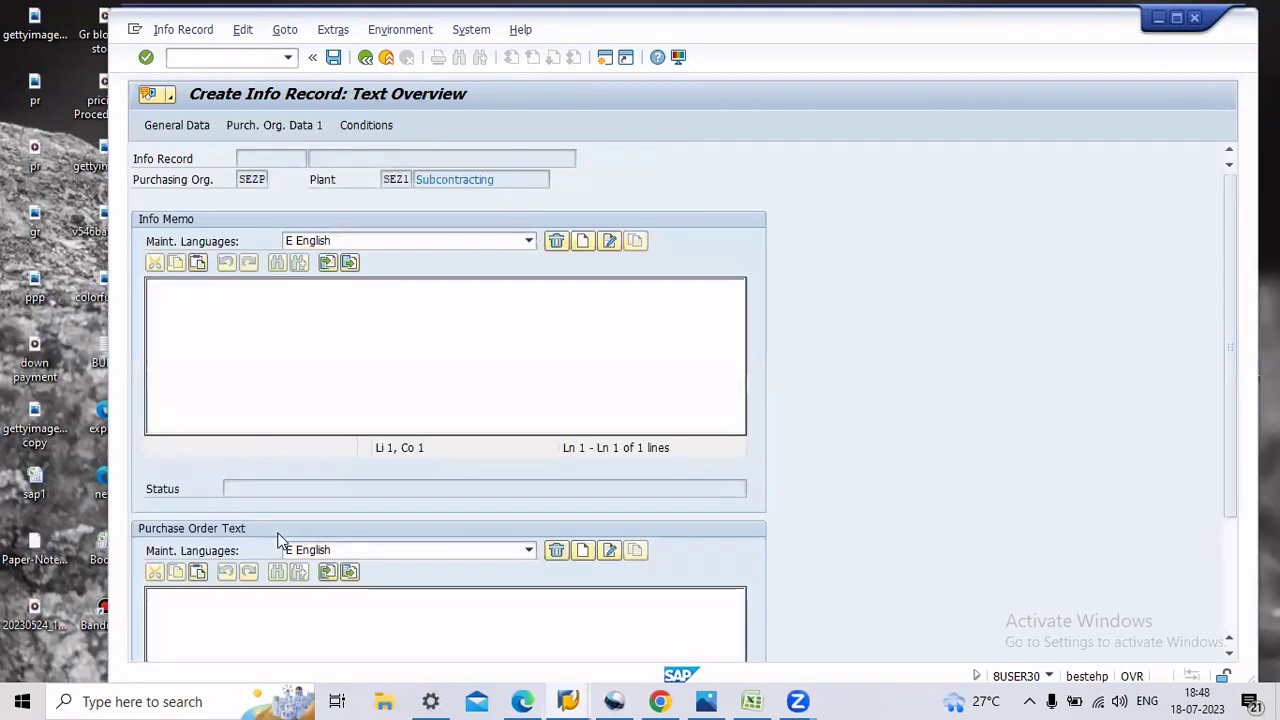
key("Return")
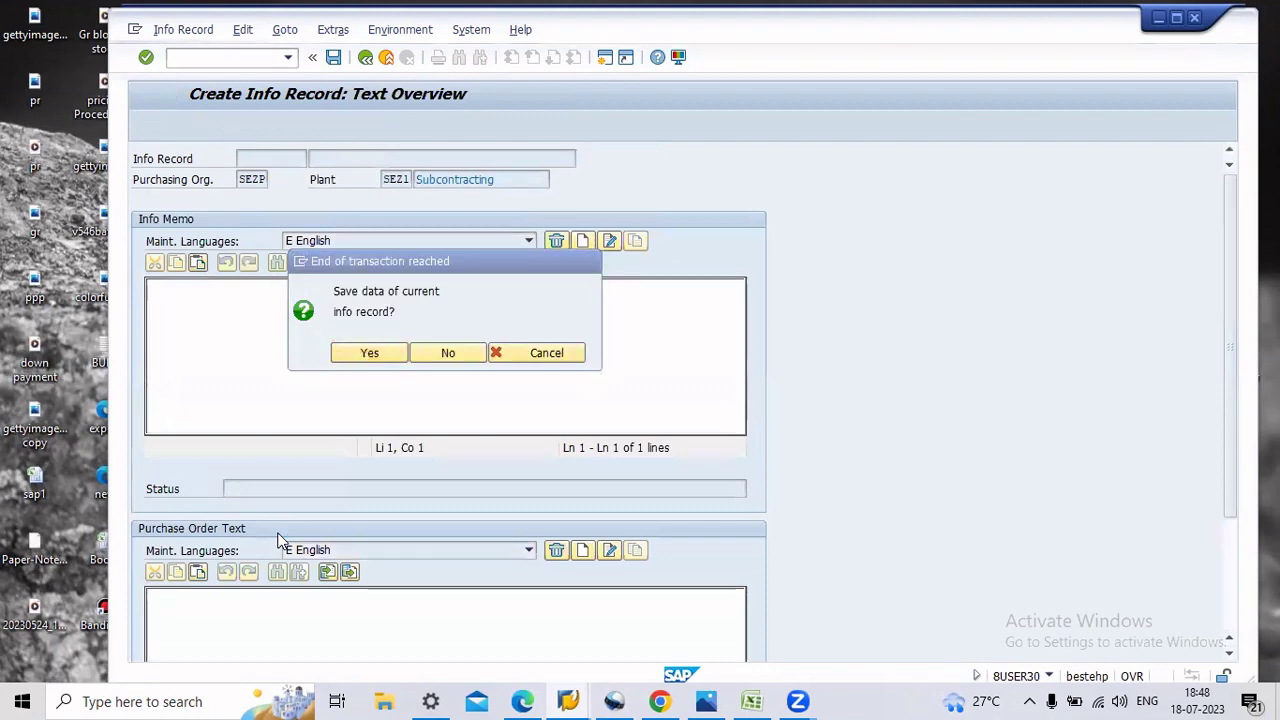
key("Return")
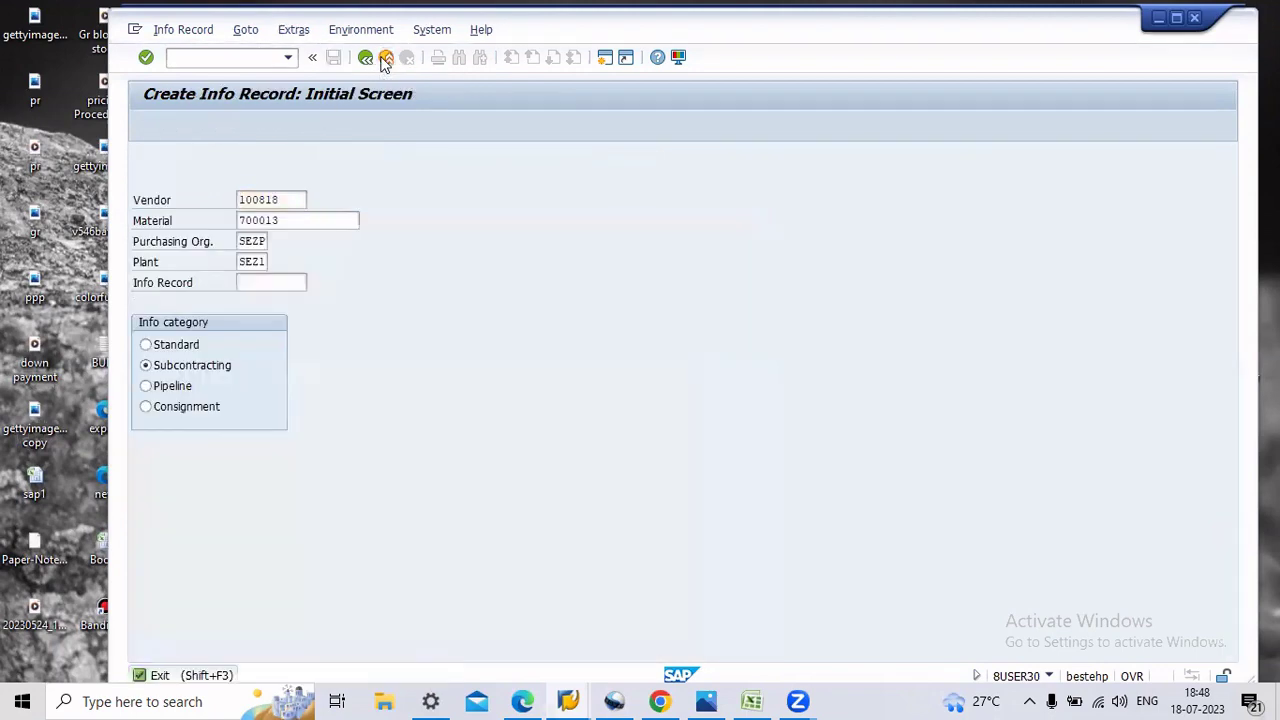
Leave ME11 and open the ME01 source list overview for material 700013.
left_click(386, 57)
type("me11")
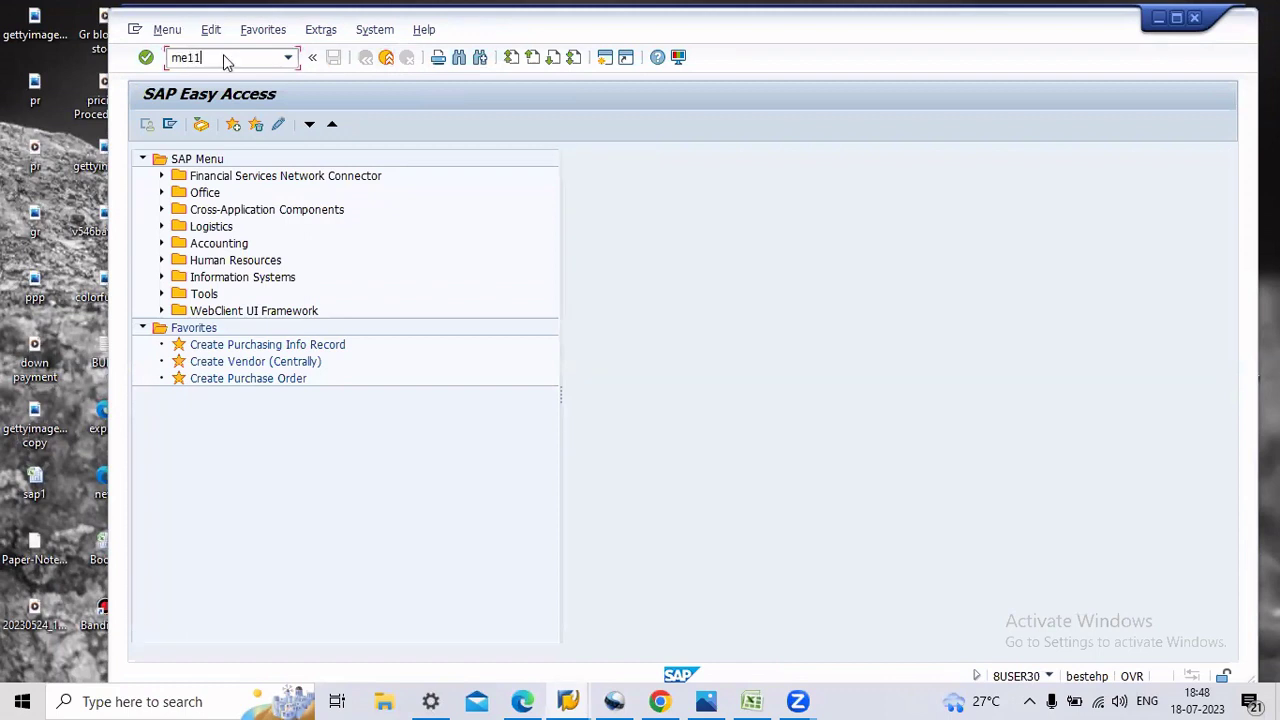
key("Return")
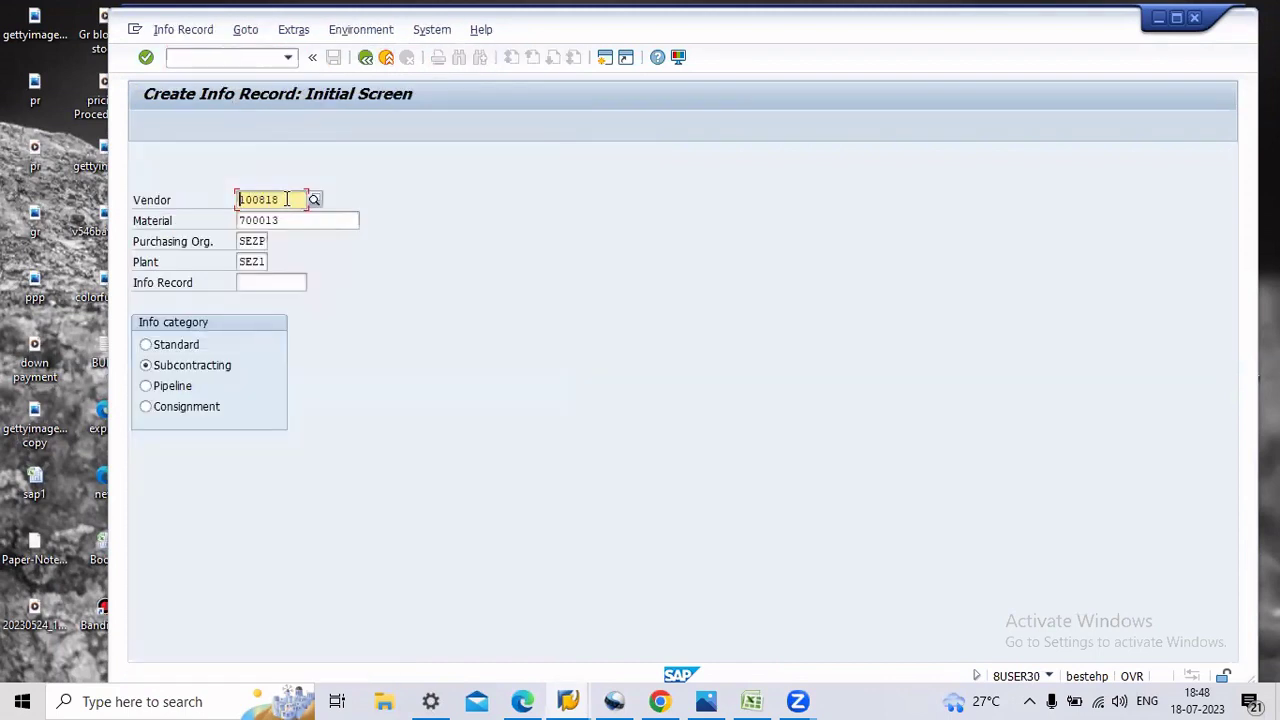
left_click(386, 57)
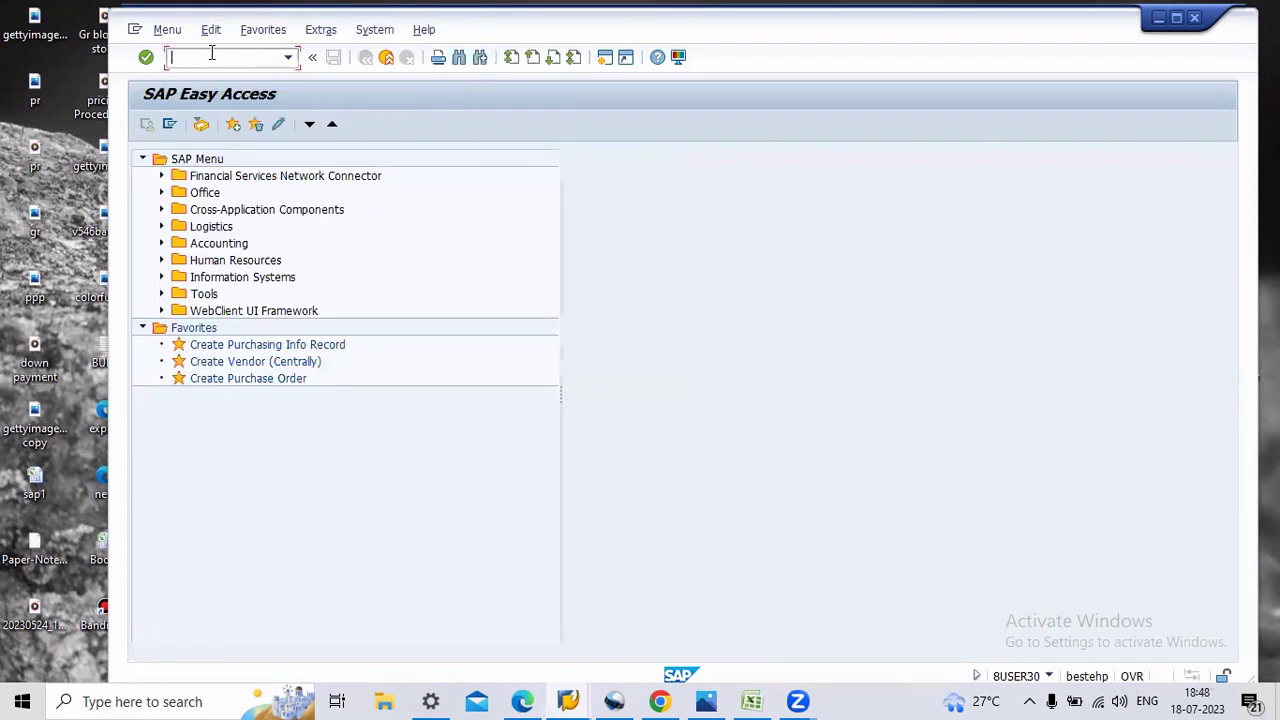
left_click(211, 56)
type("me01")
key("Return")
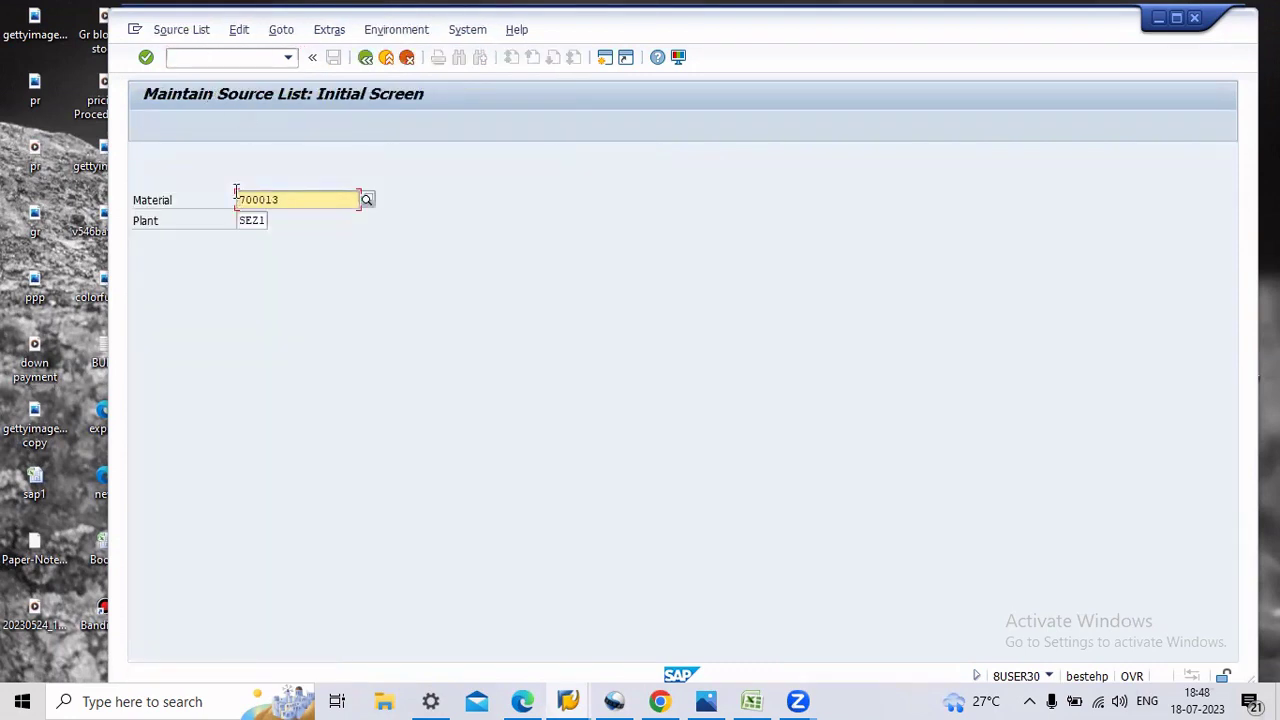
left_click_drag(236, 198, 291, 211)
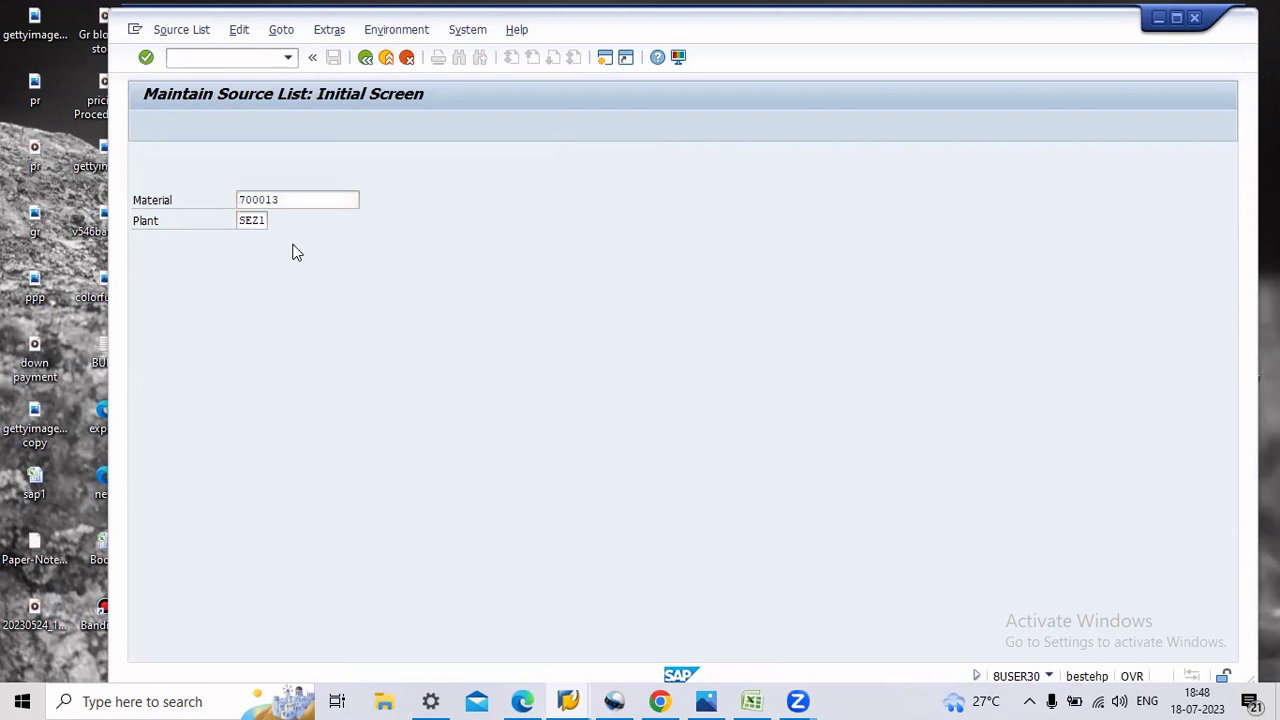
key("Return")
Set validity 18.07.2023 to 28.07.2024 and vendor 100816 on the source list row.
key("Down")
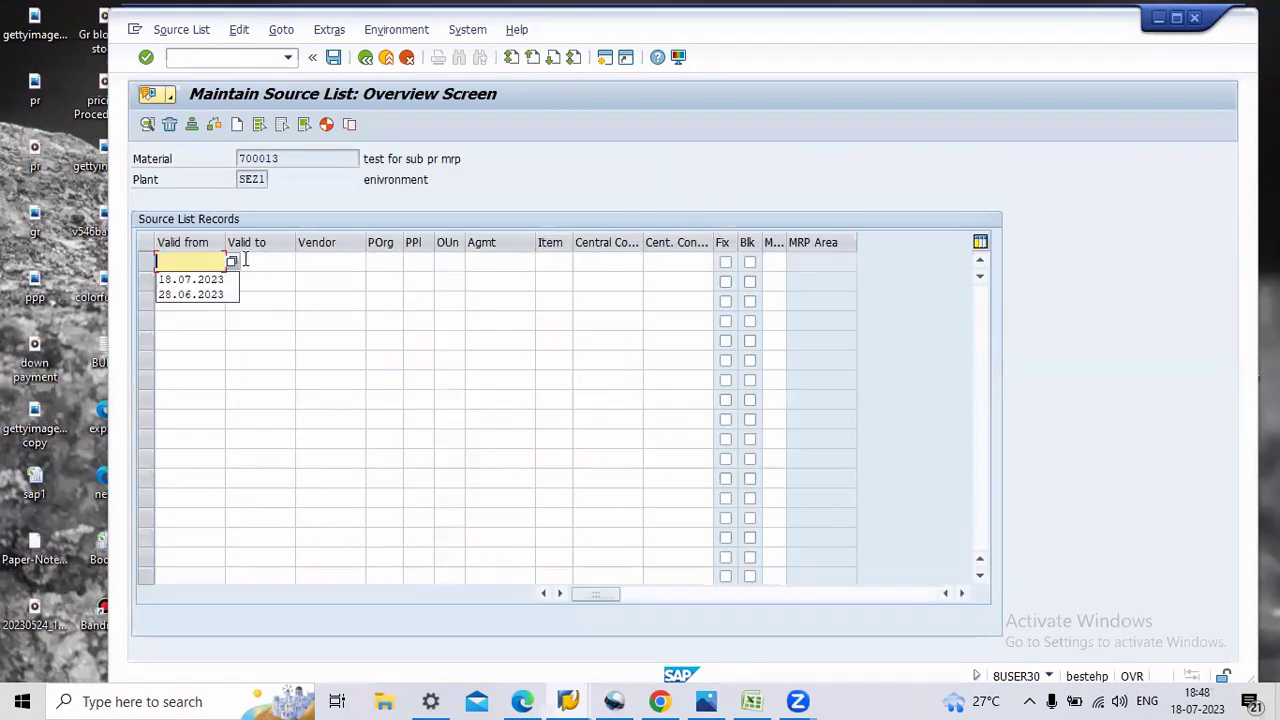
key("Down")
key("Return")
left_click(281, 263)
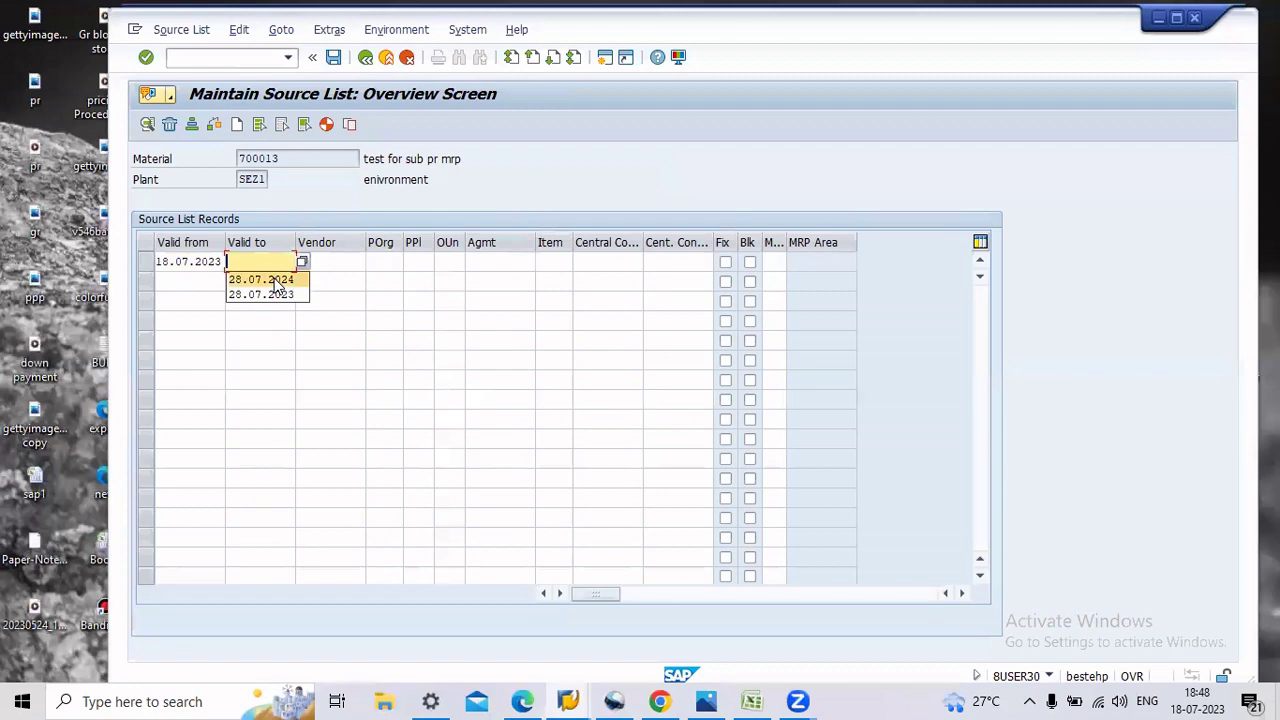
left_click(265, 280)
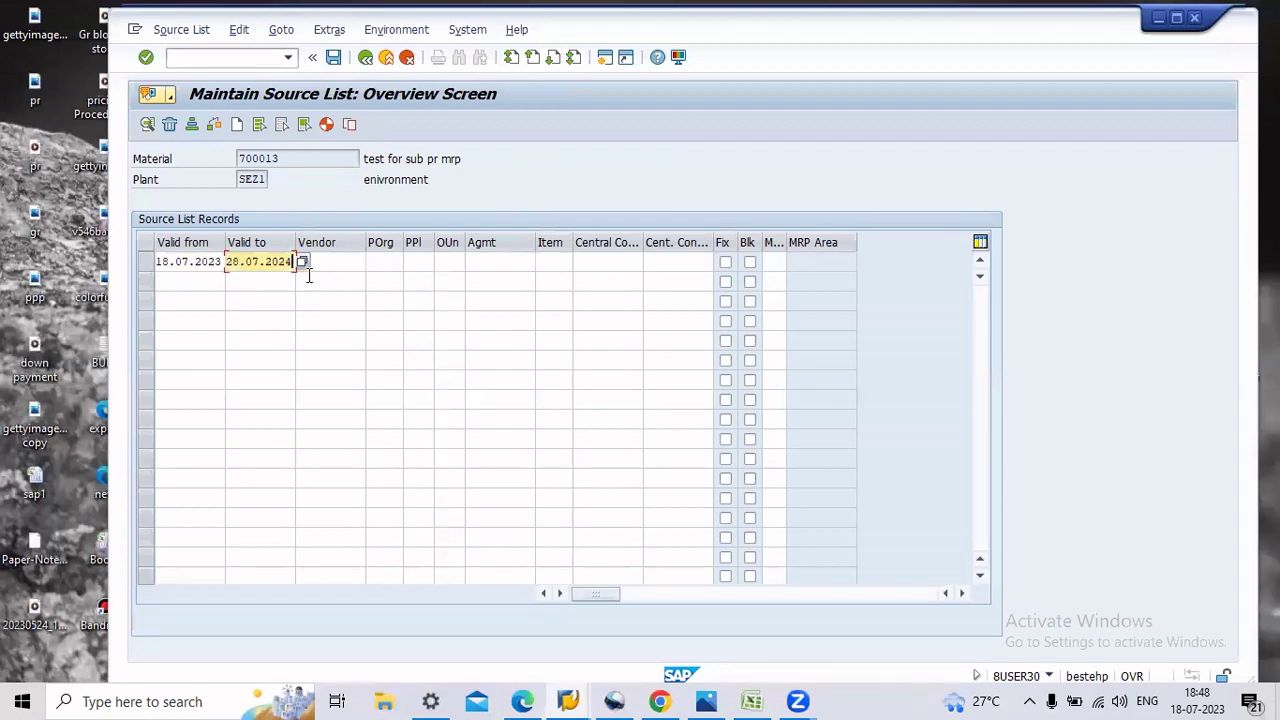
left_click(340, 262)
left_click(343, 279)
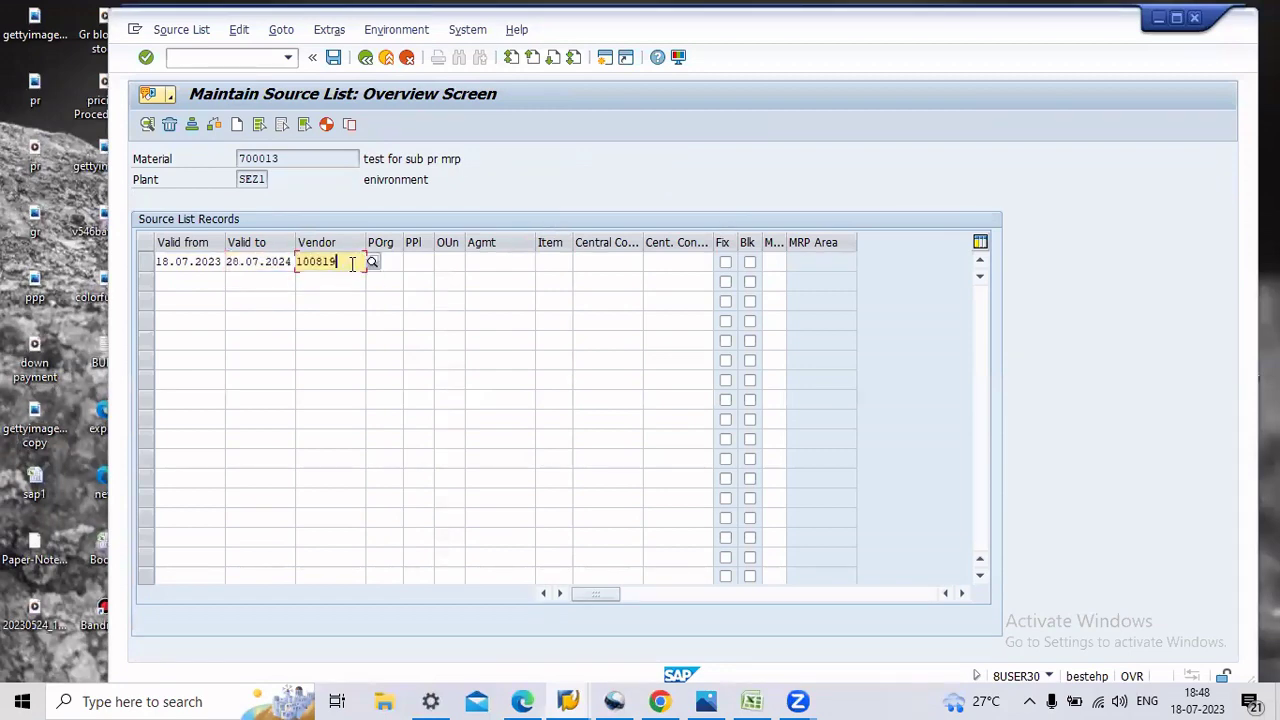
key("BackSpace")
type("6")
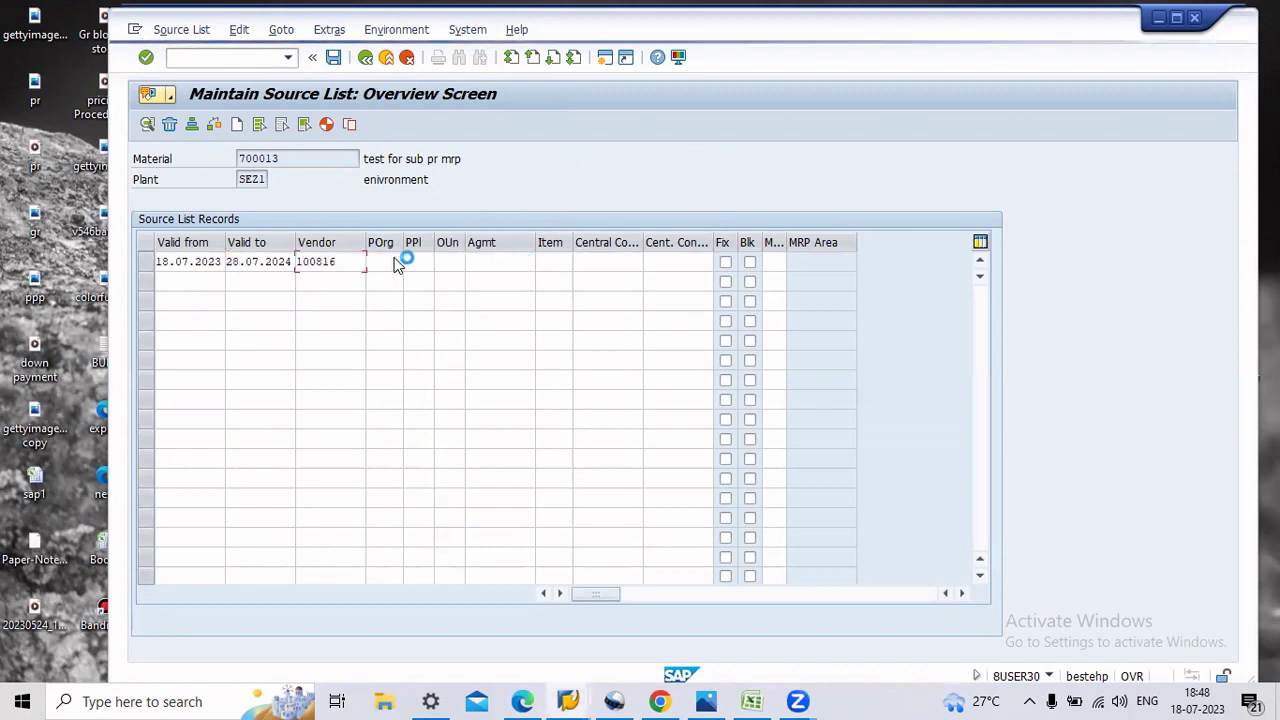
Set purchasing org SEZP, MRP indicator 'Record relevant to MRP', tick Fix, and check the record.
left_click(395, 261)
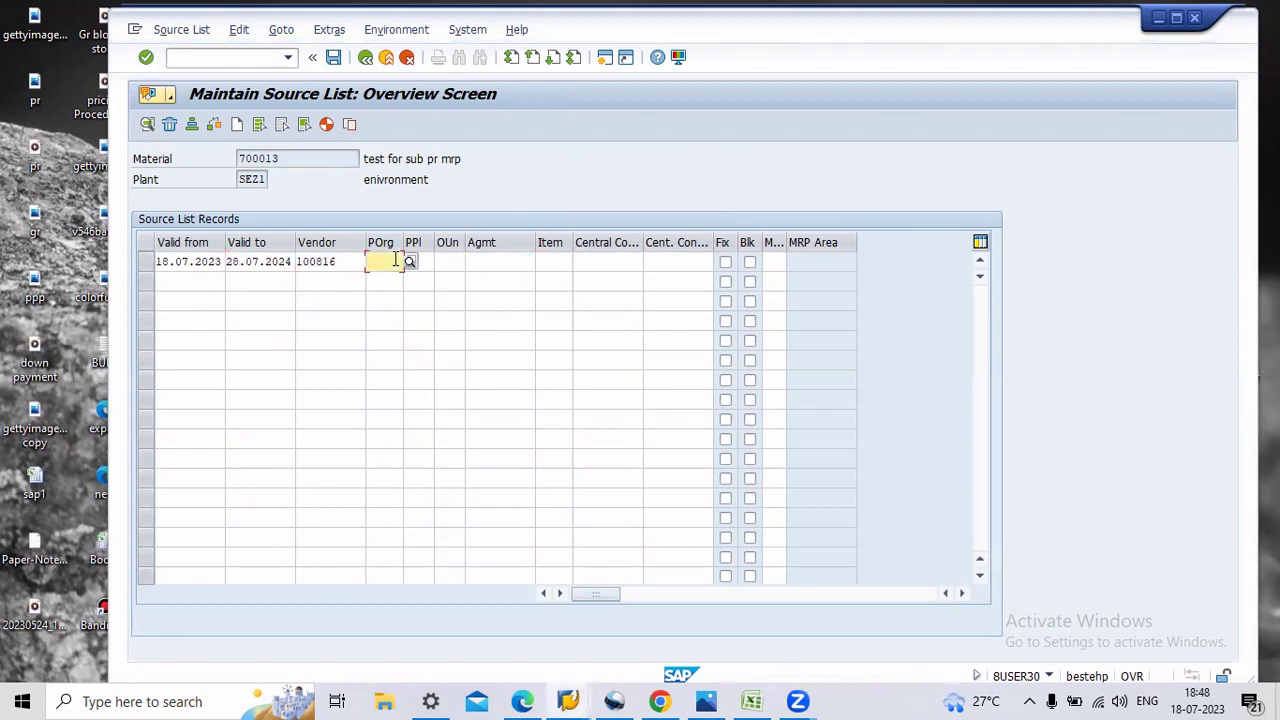
type("sezp")
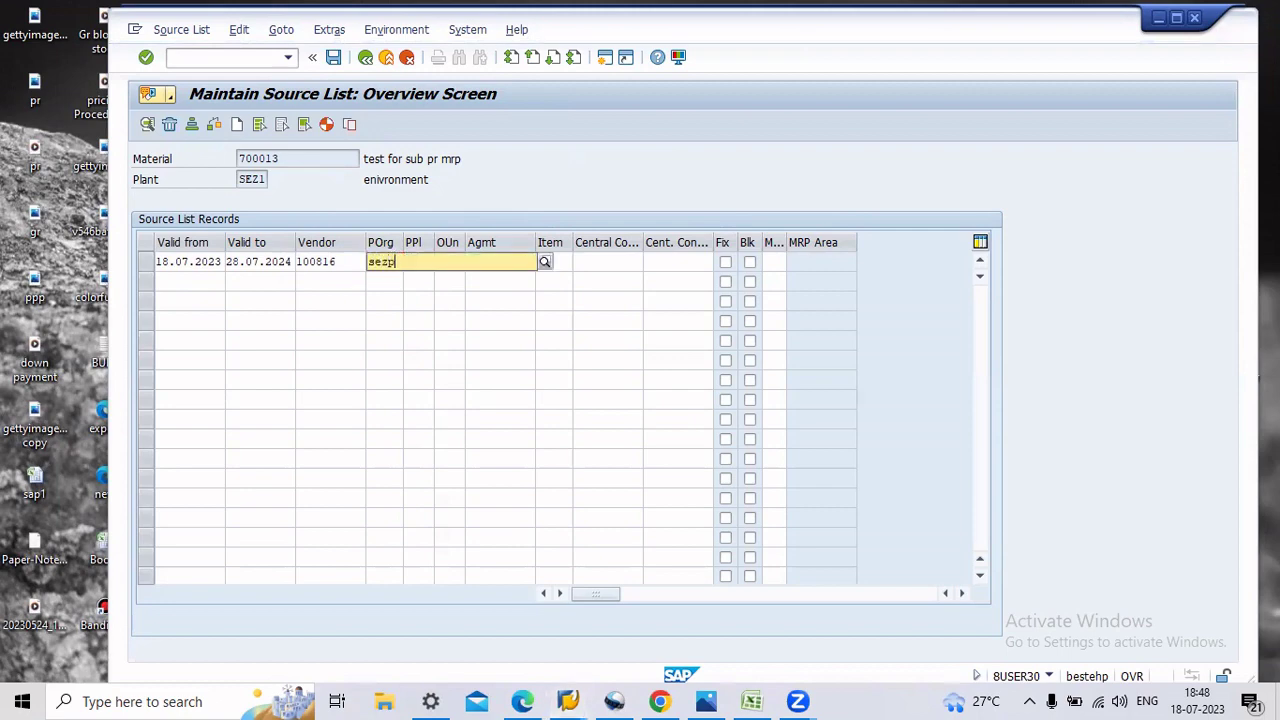
left_click(676, 259)
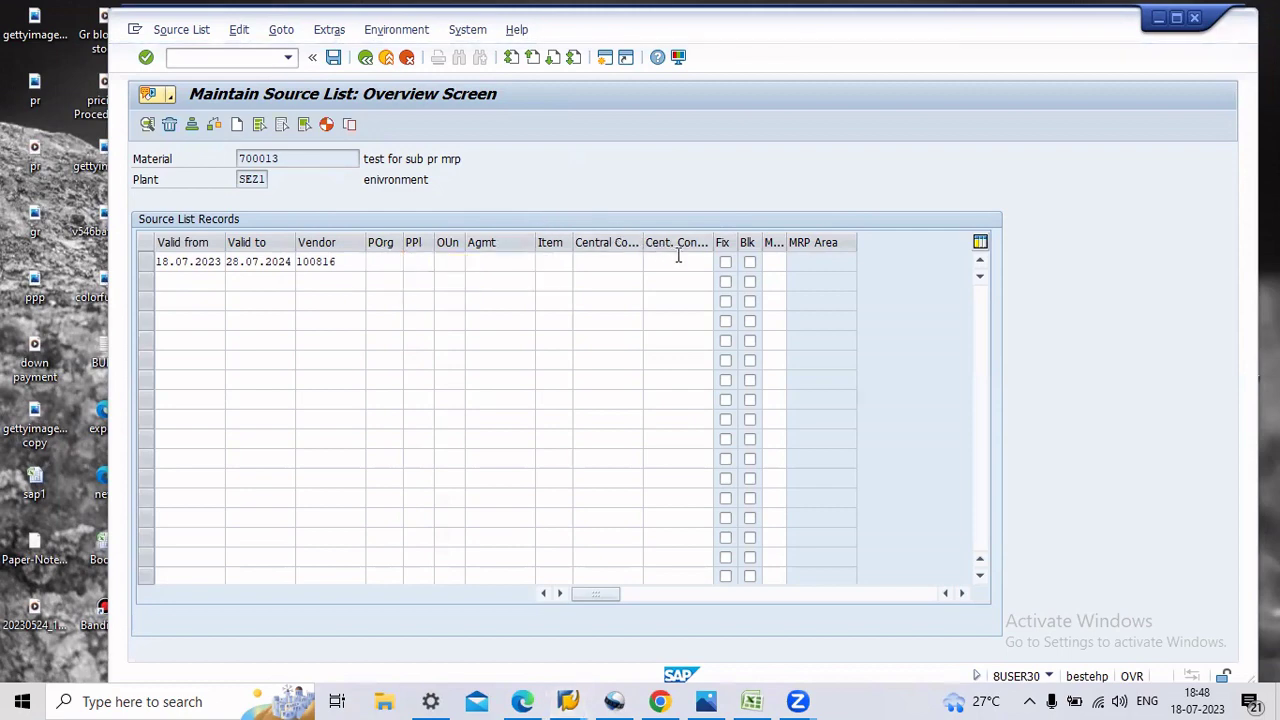
type("sezp")
left_click(775, 261)
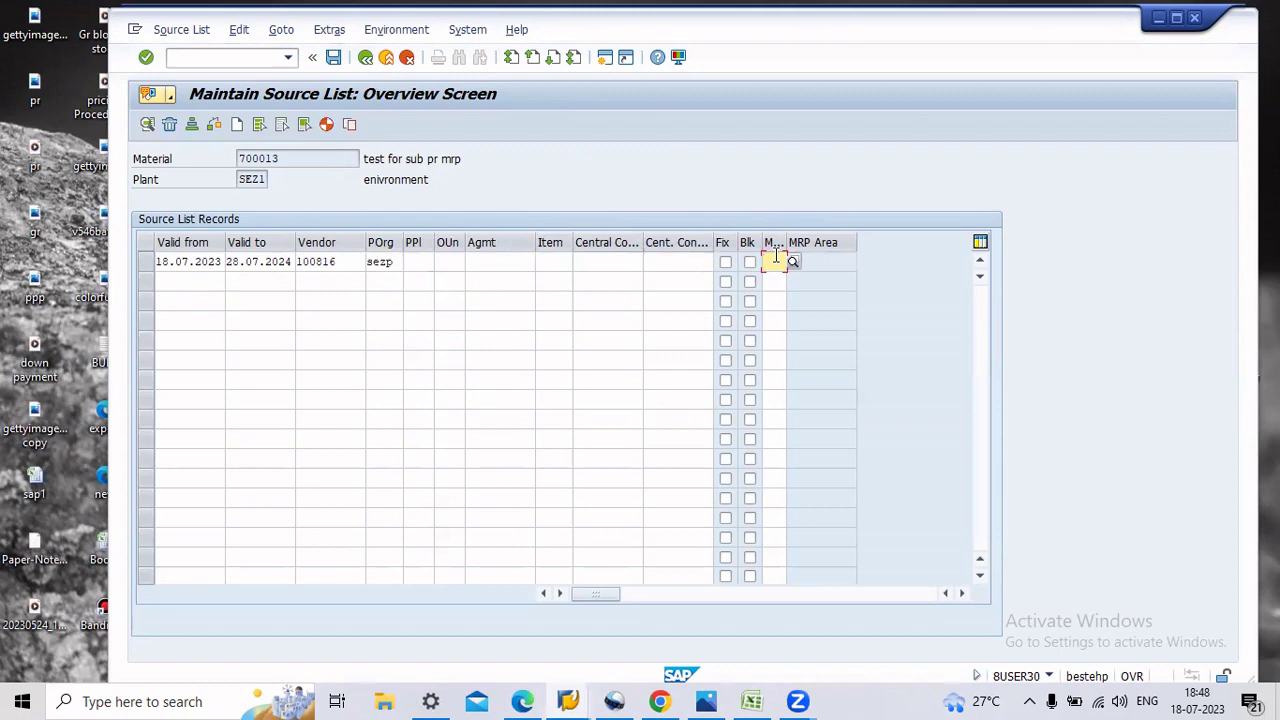
type("01")
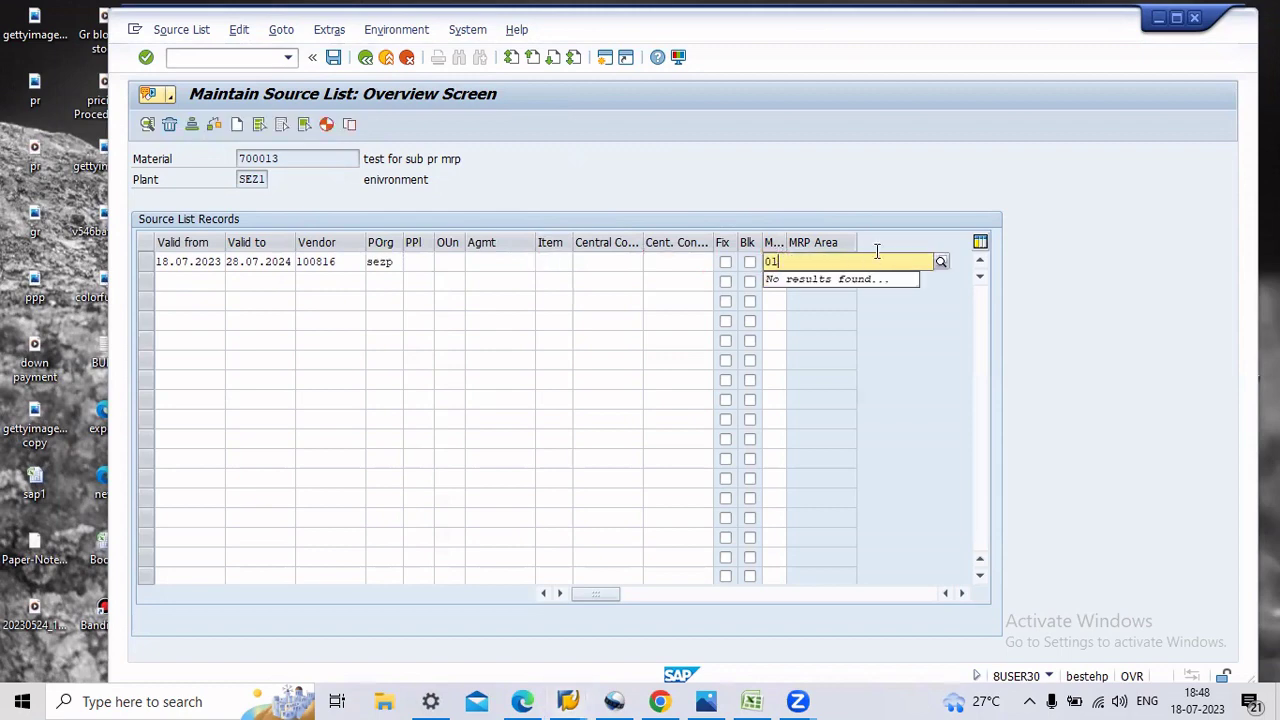
key("BackSpace")
key("BackSpace")
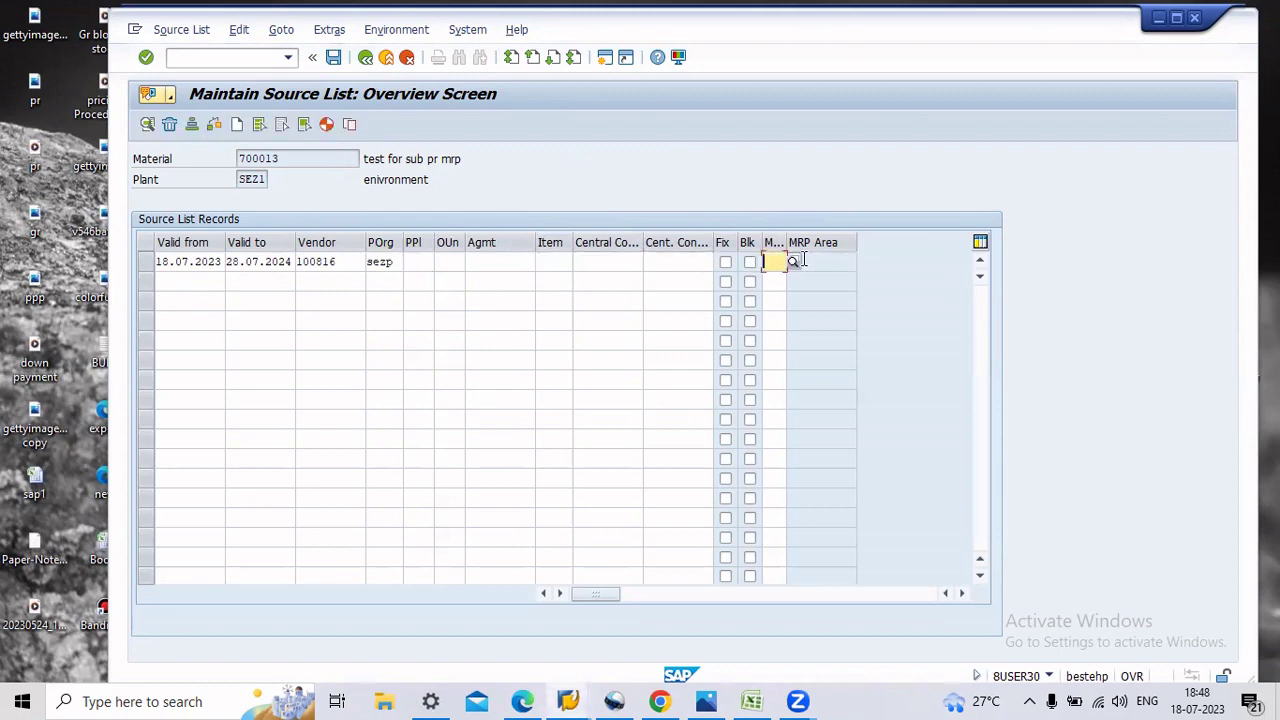
left_click(797, 262)
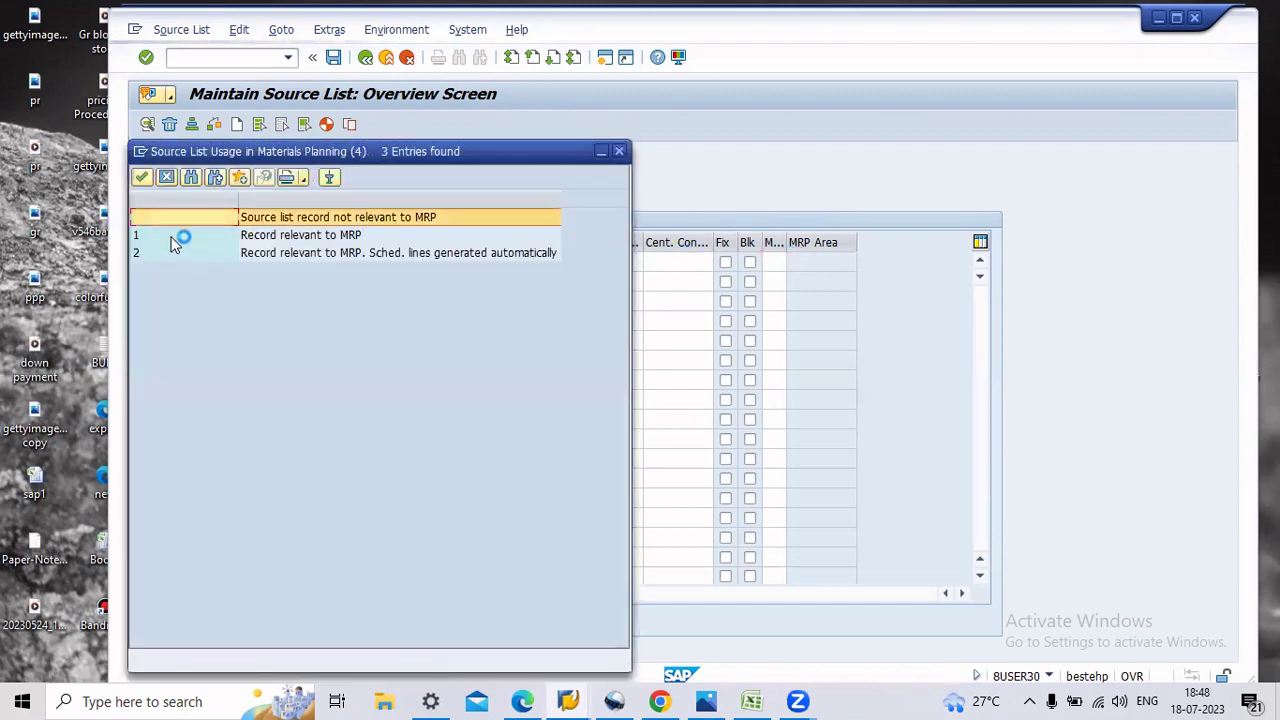
left_click(167, 234)
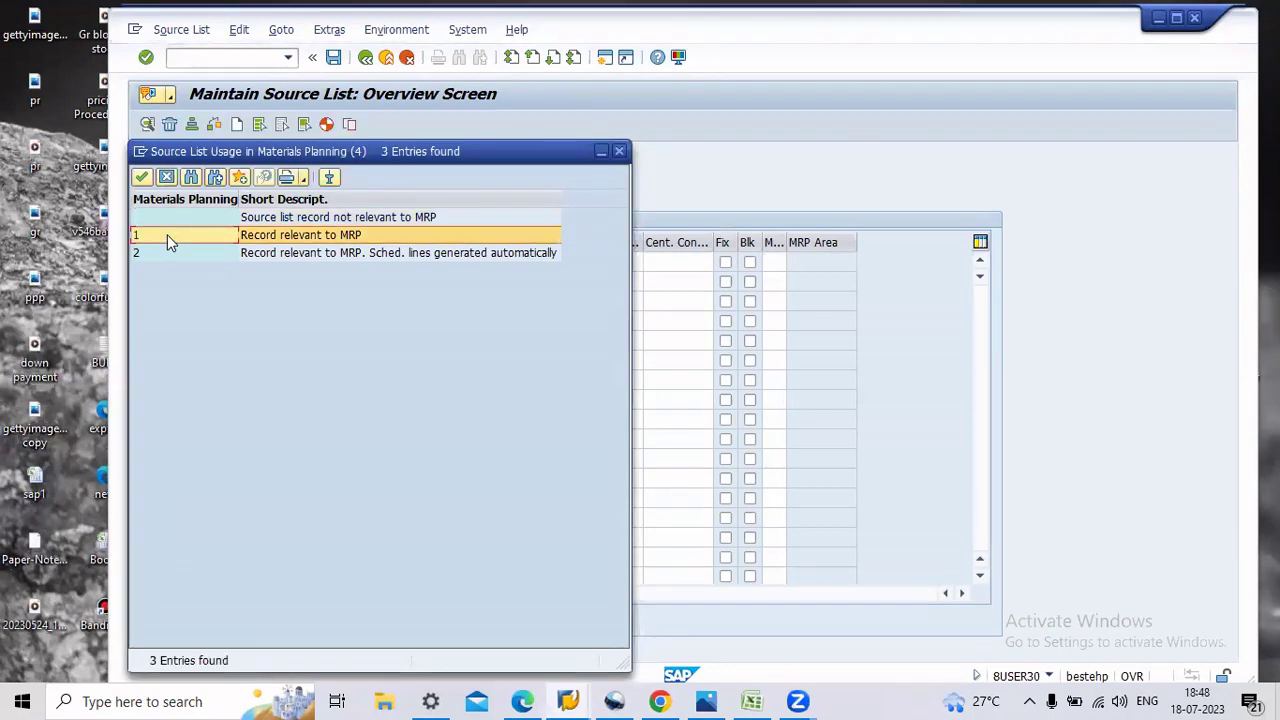
double_click(167, 234)
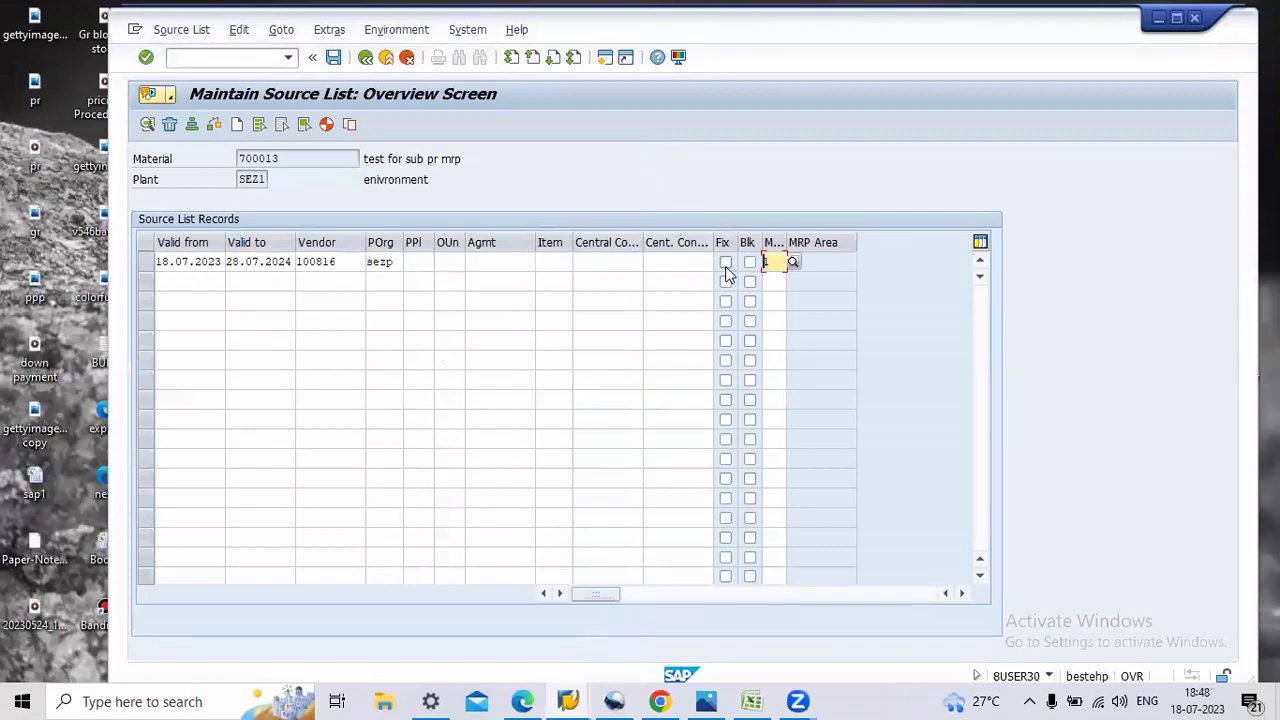
left_click(725, 262)
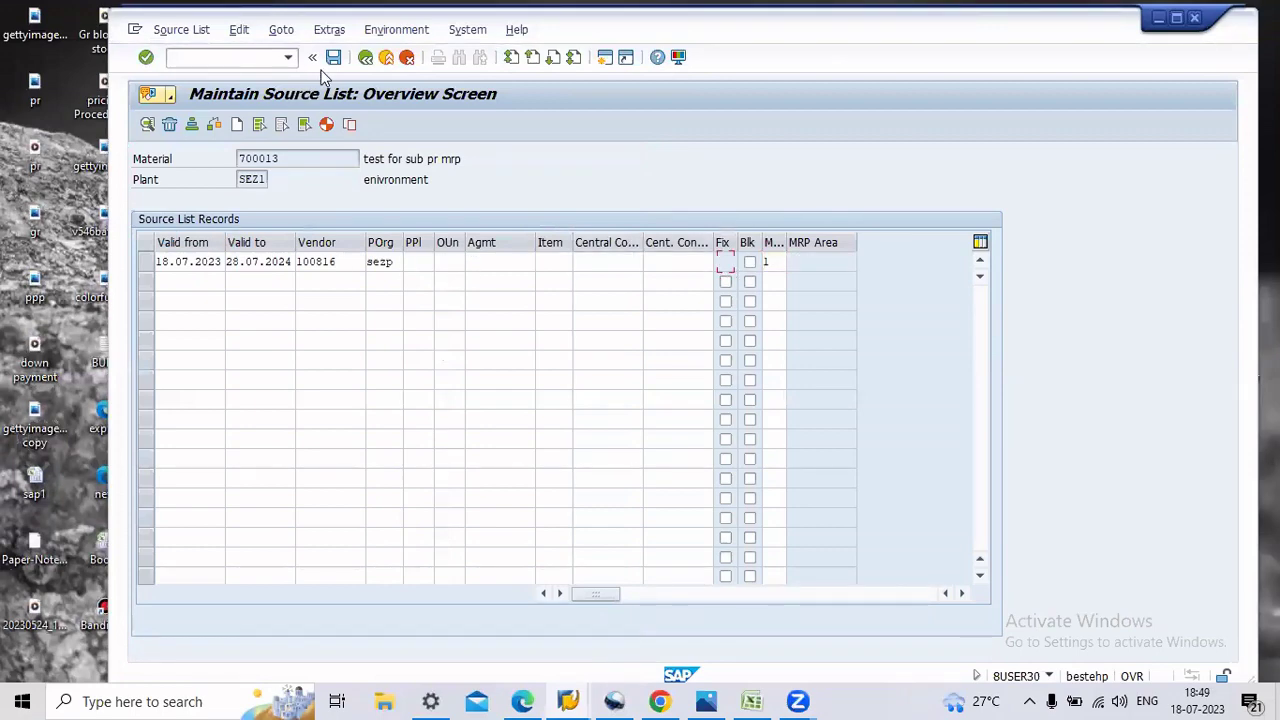
key("Return")
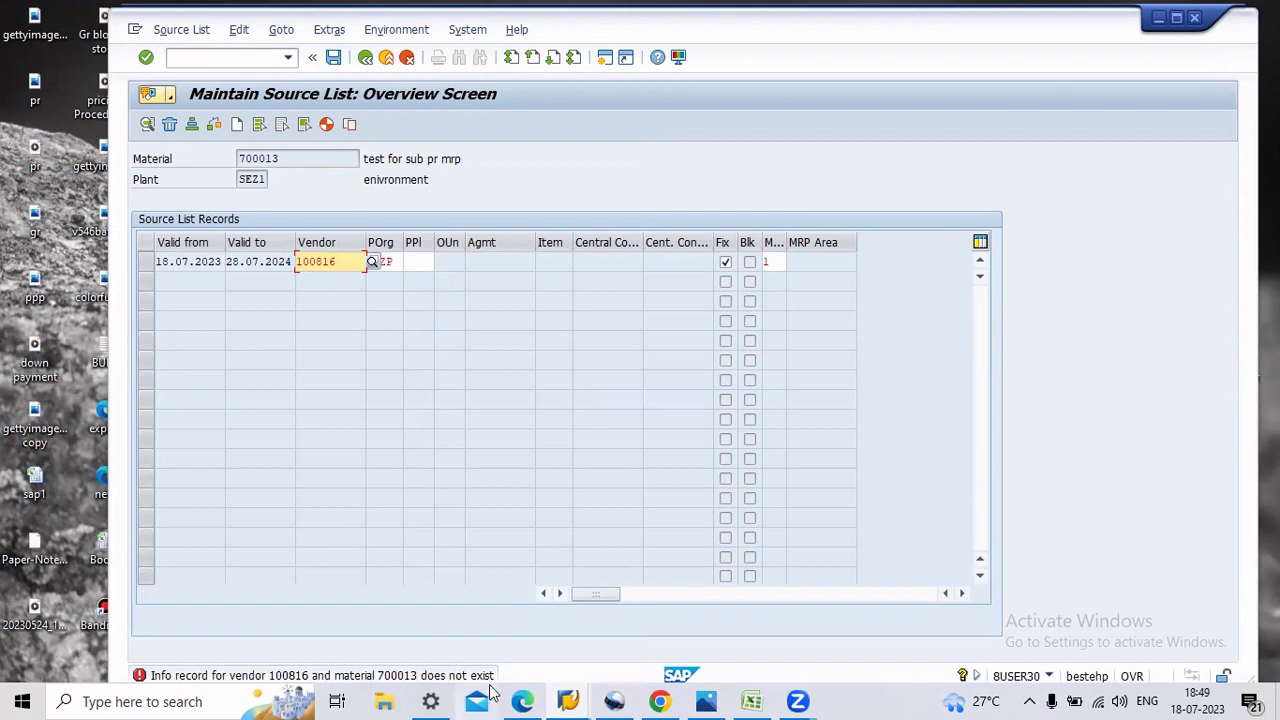
Drop the rejected source list, briefly open and exit ME11, then reopen ME01 for 700013/SEZ1.
left_click(389, 57)
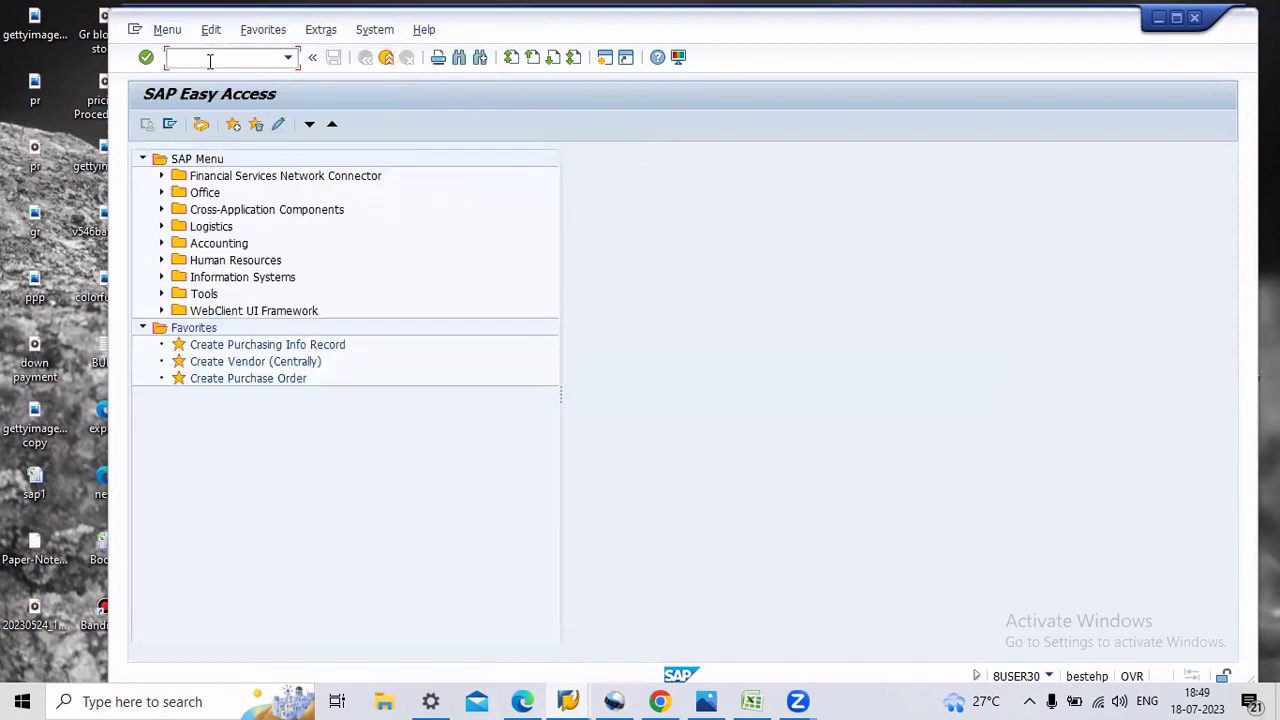
left_click(208, 62)
type("me11")
key("Return")
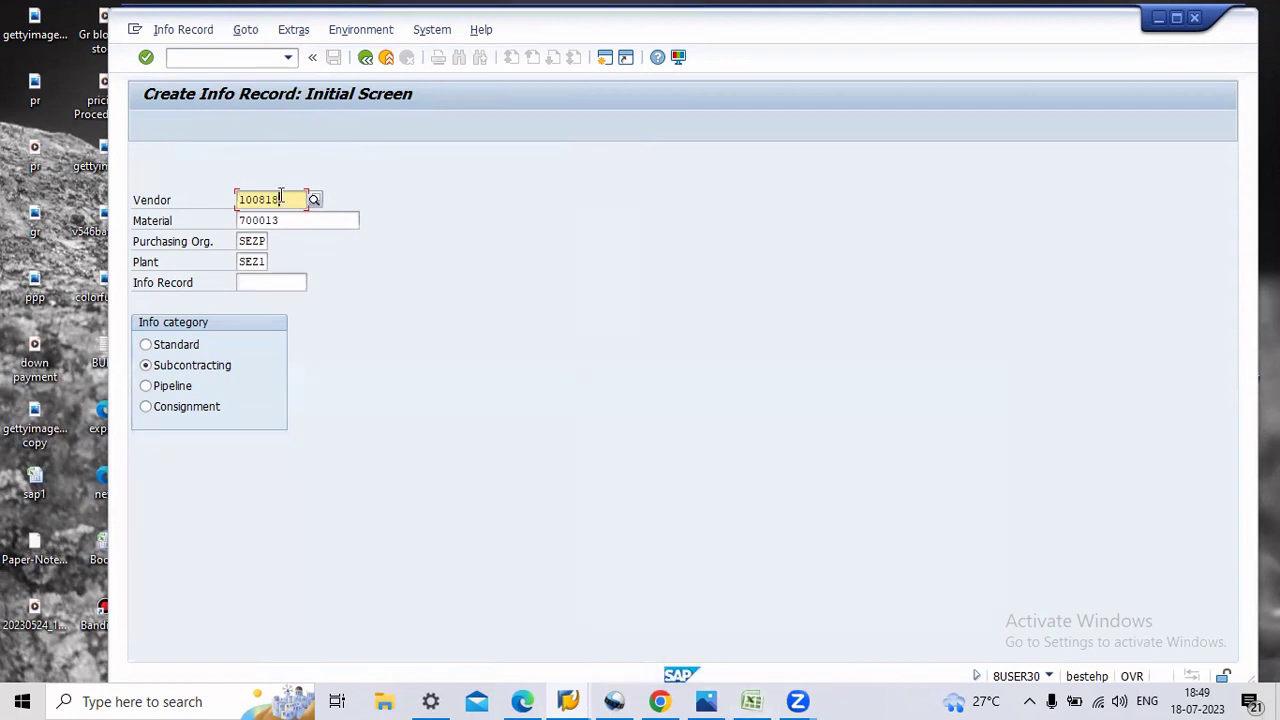
left_click_drag(281, 197, 206, 196)
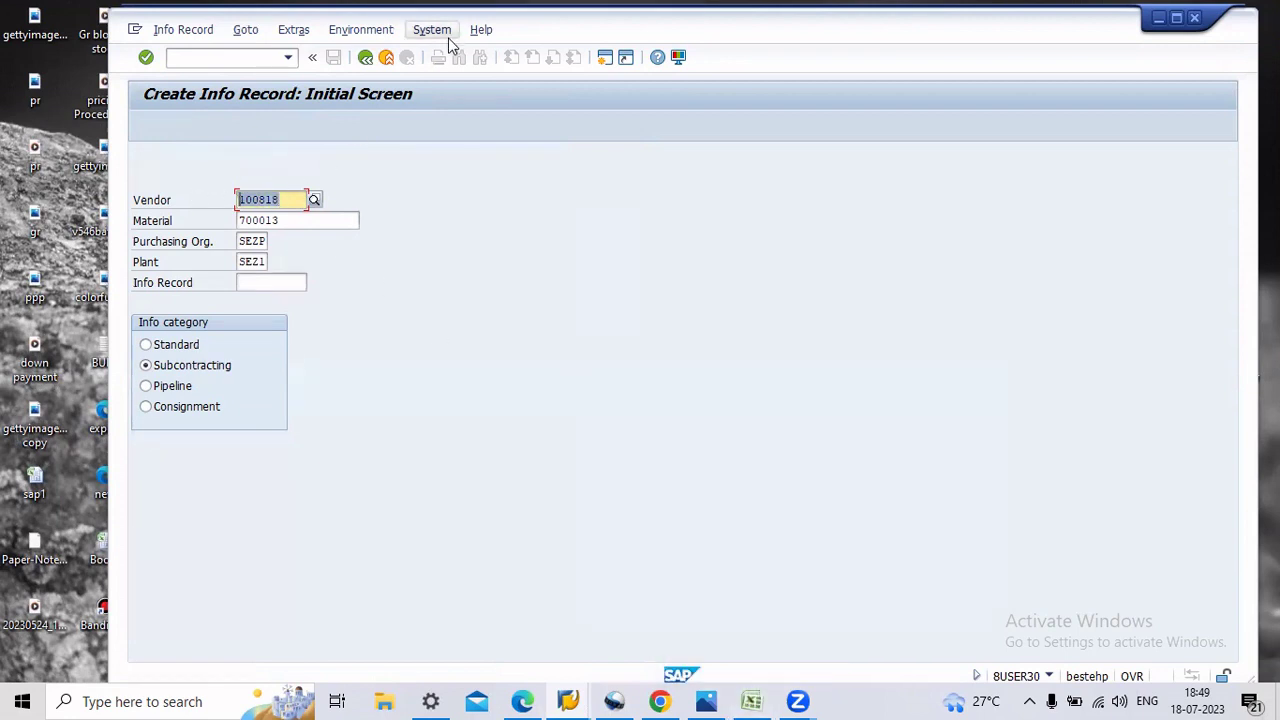
left_click(386, 57)
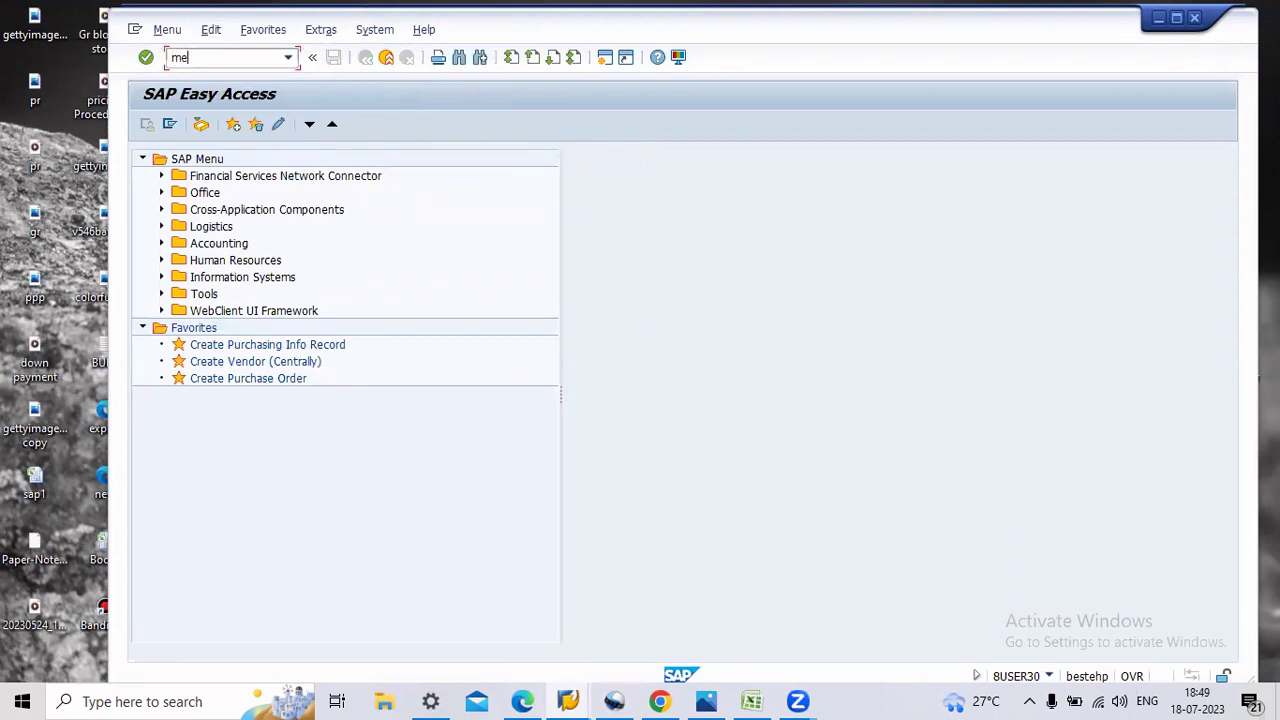
key("Return")
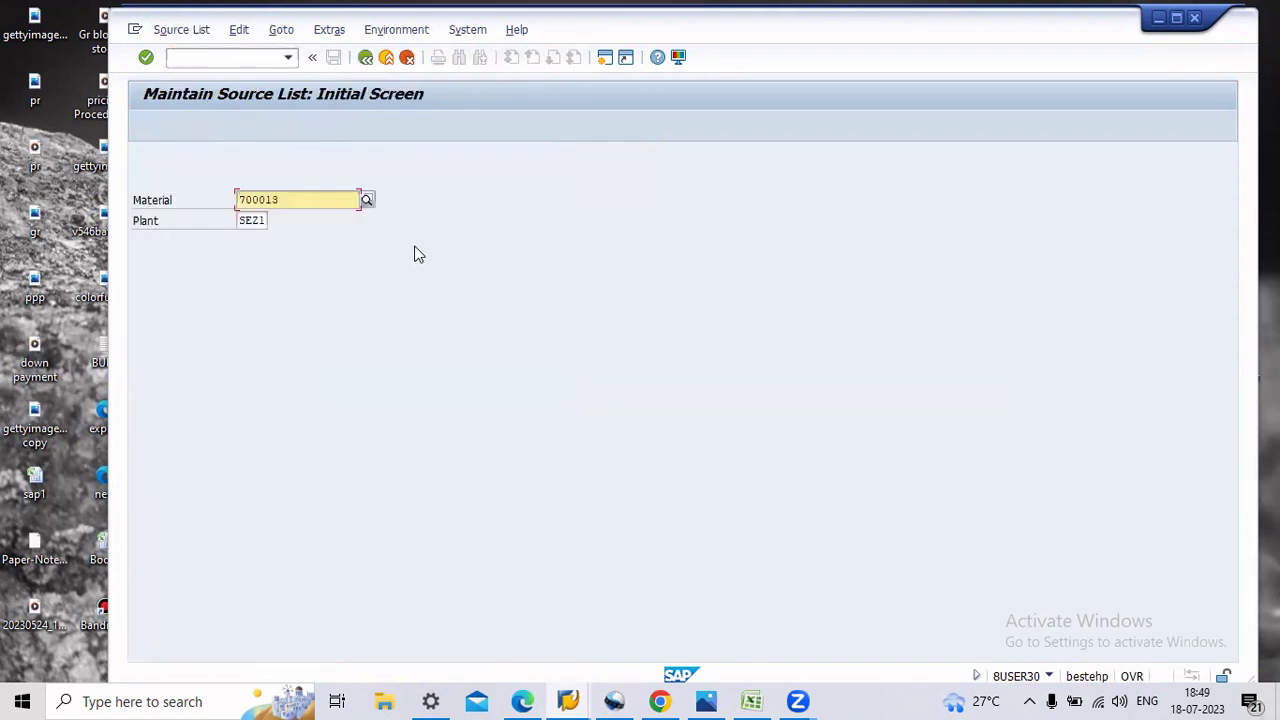
Fill in the source list row's validity dates and vendor 100818.
key("Return")
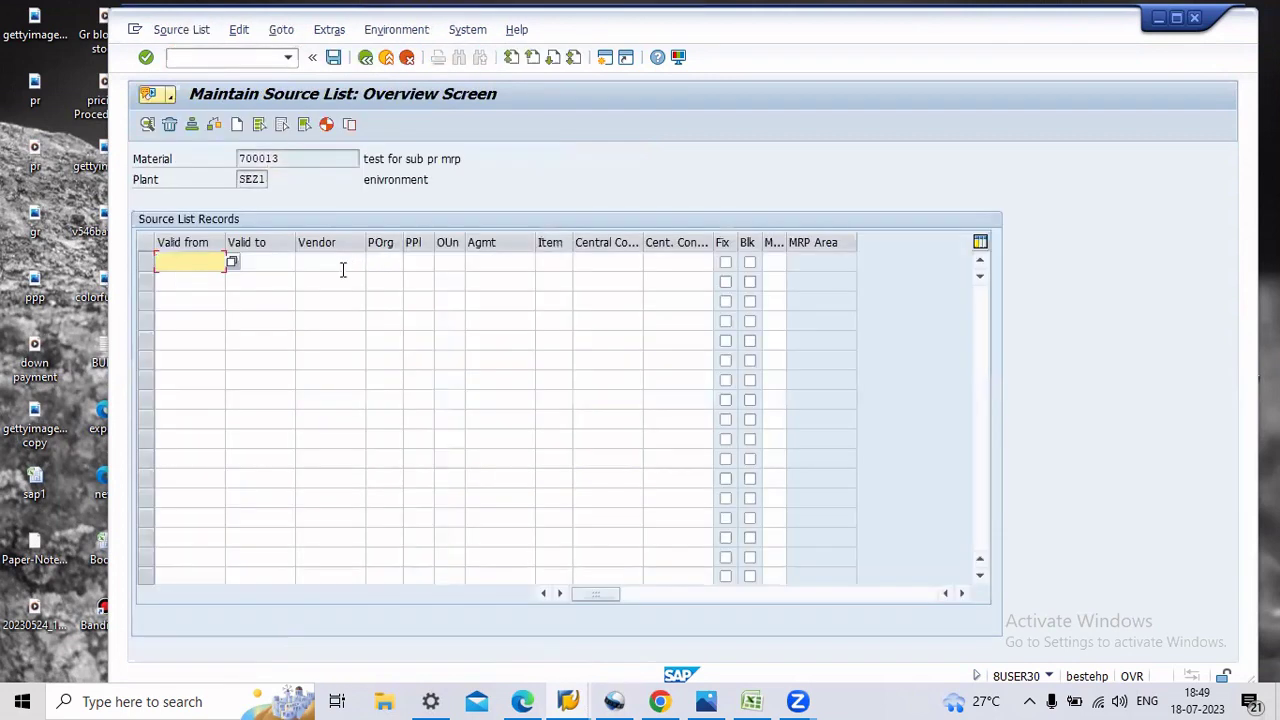
key("BackSpace")
key("Down")
key("Return")
key("BackSpace")
left_click(271, 260)
left_click(340, 262)
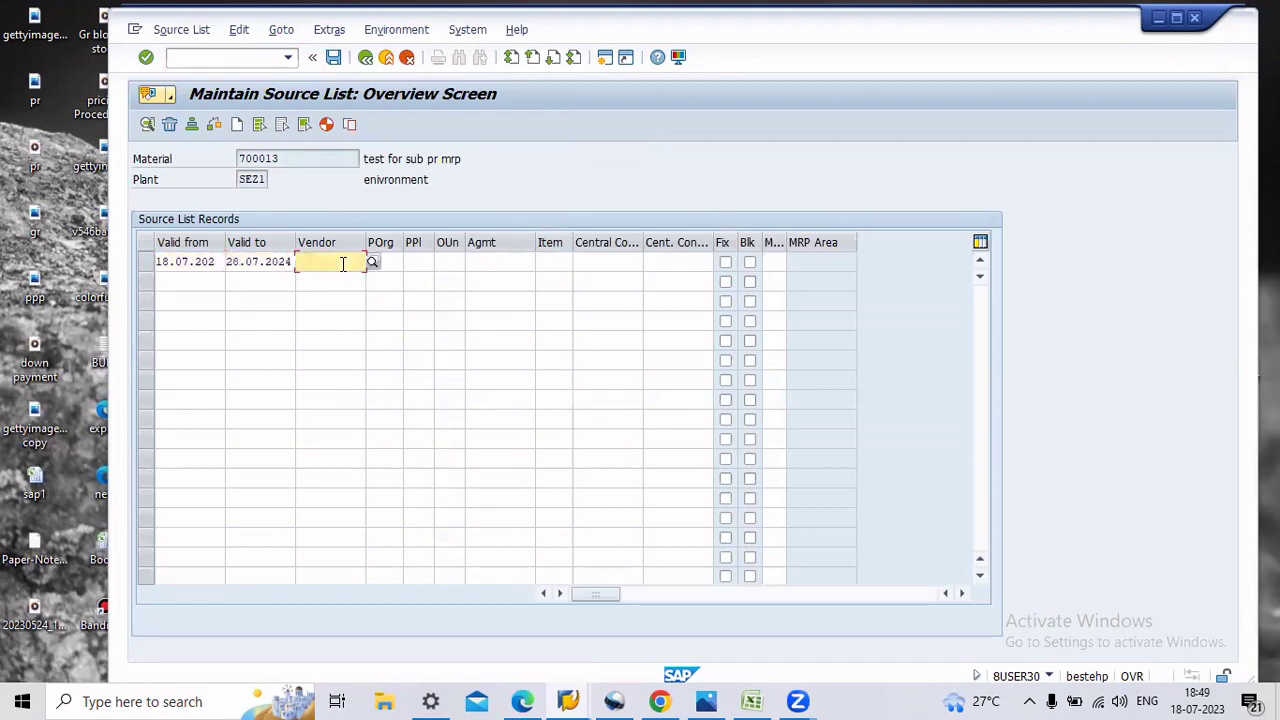
left_click(356, 280)
key("BackSpace")
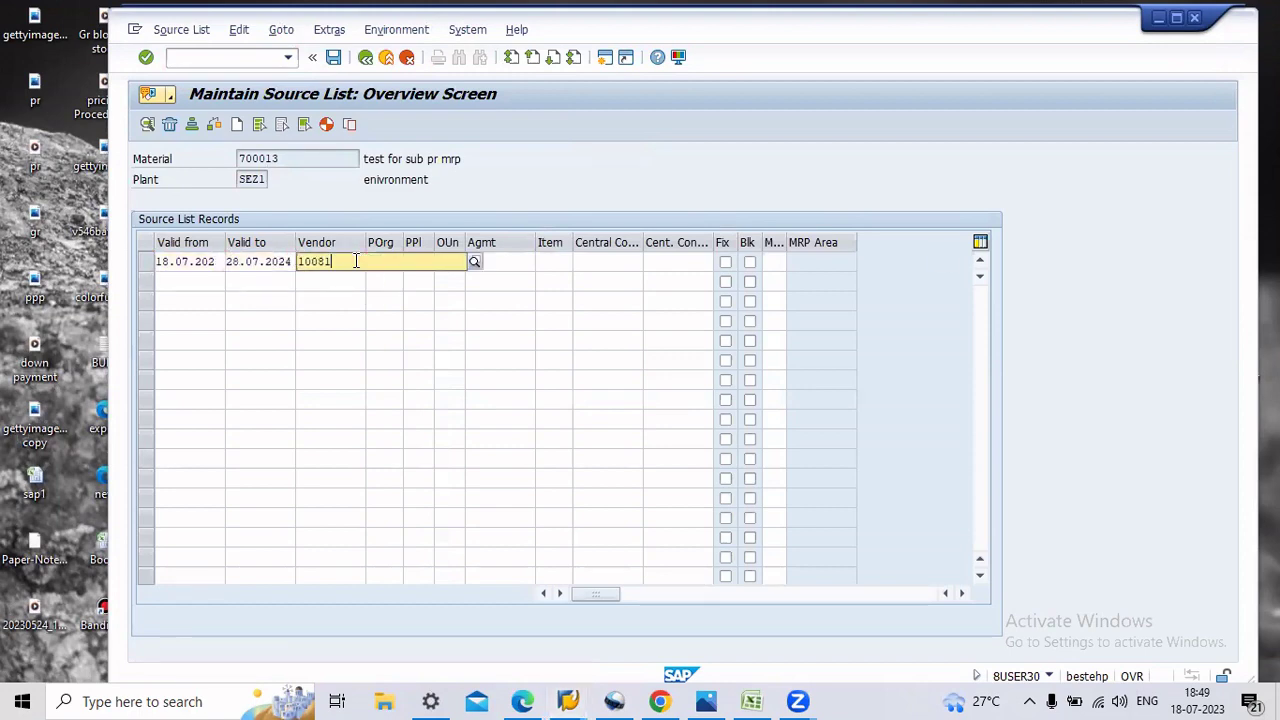
type("8")
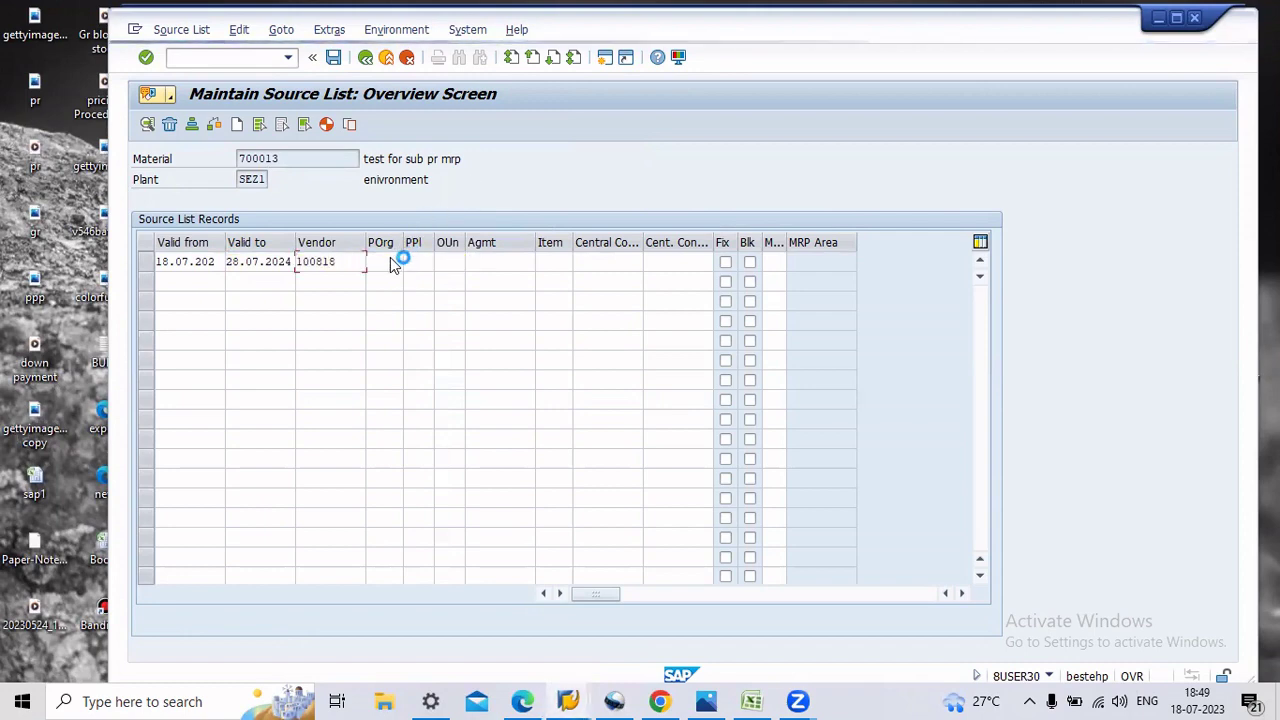
Set purchasing org SEZP, mark the vendor Fixed, and choose MRP indicator 1 (record relevant to MRP).
left_click(393, 262)
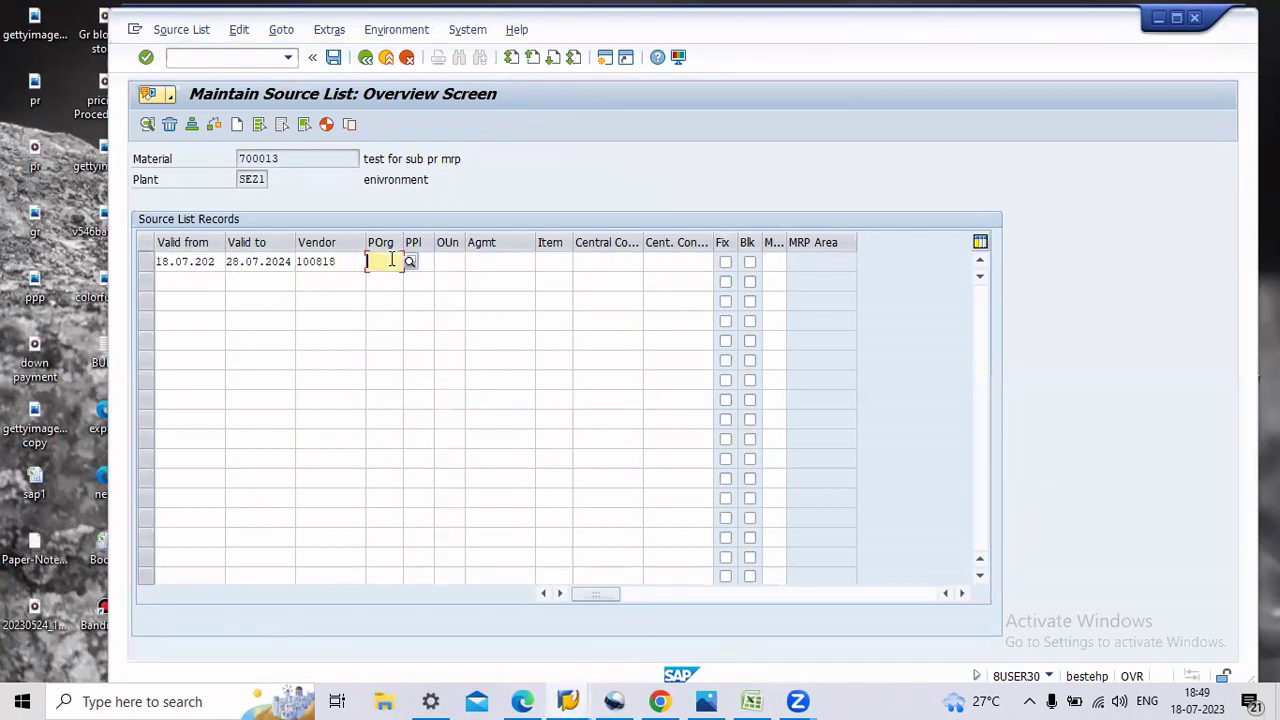
left_click(397, 282)
left_click(725, 262)
left_click(772, 262)
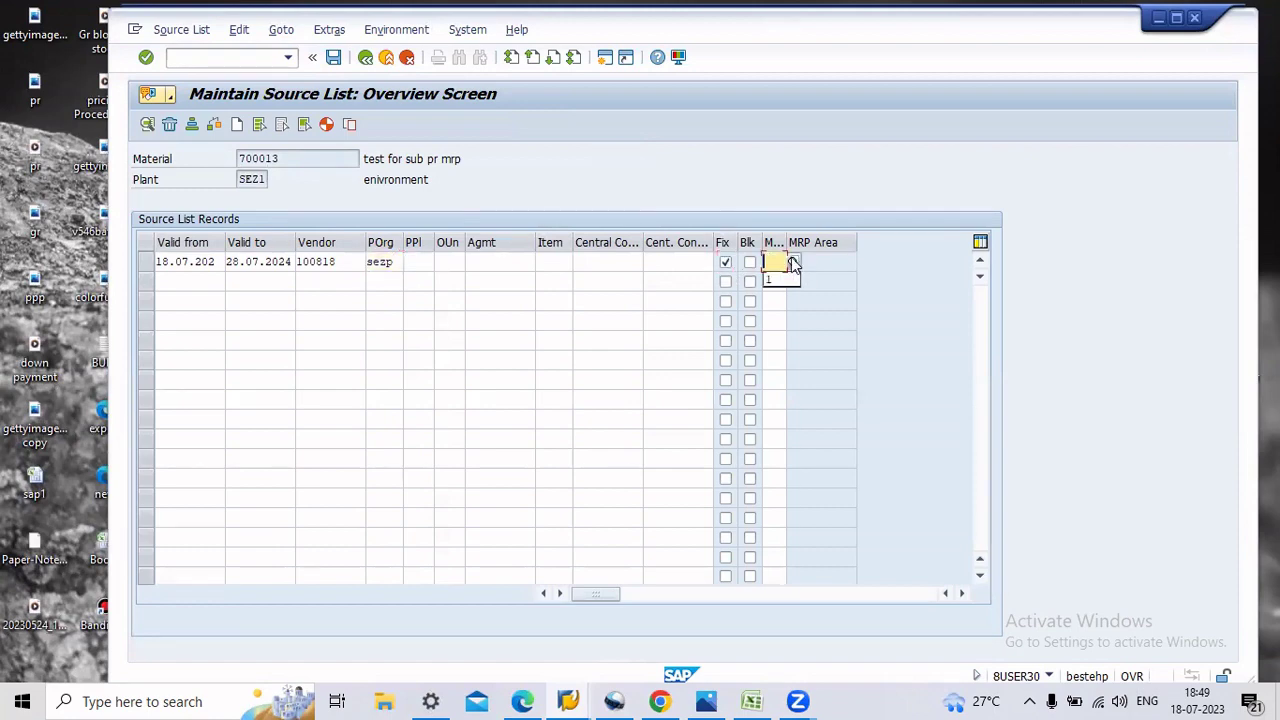
left_click(794, 262)
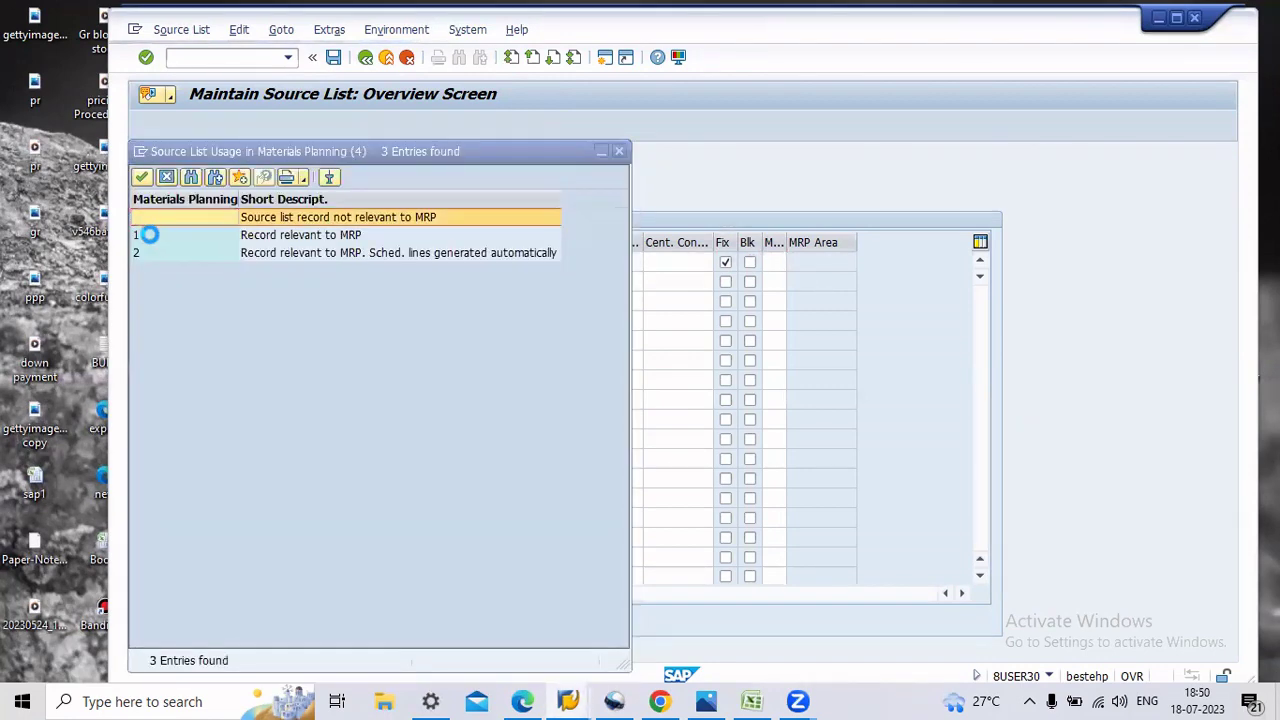
left_click(149, 236)
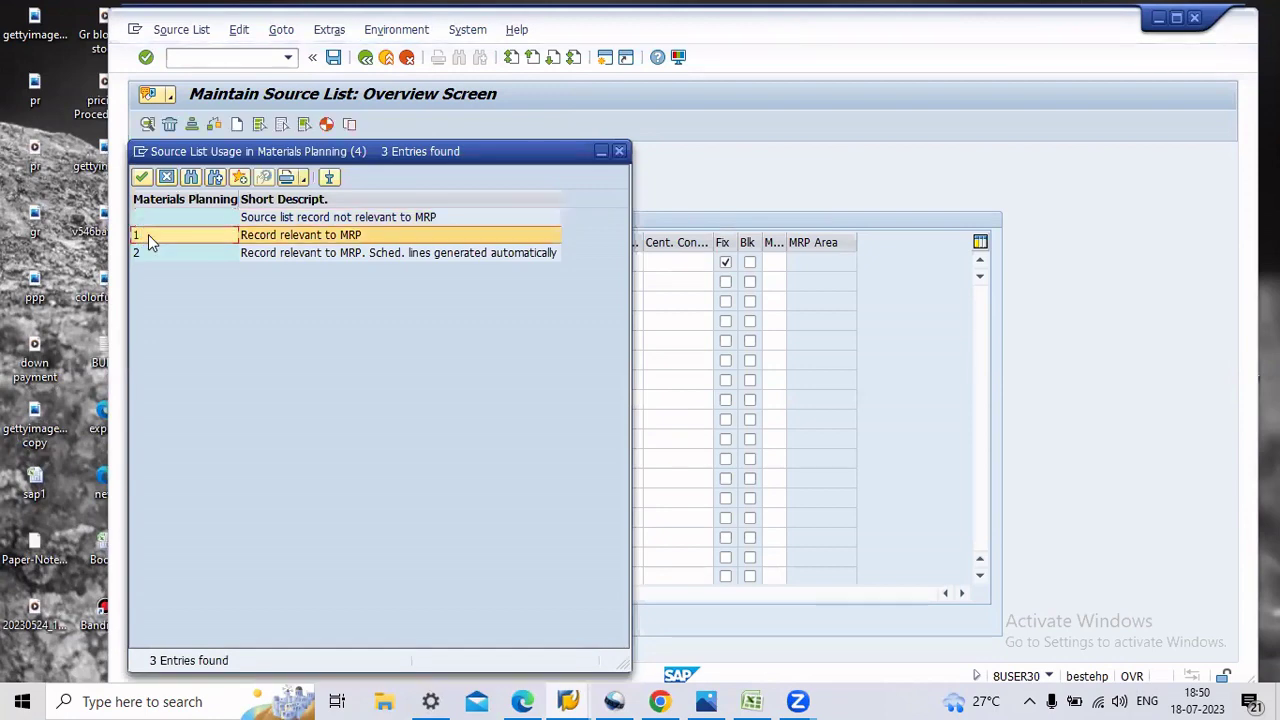
double_click(149, 236)
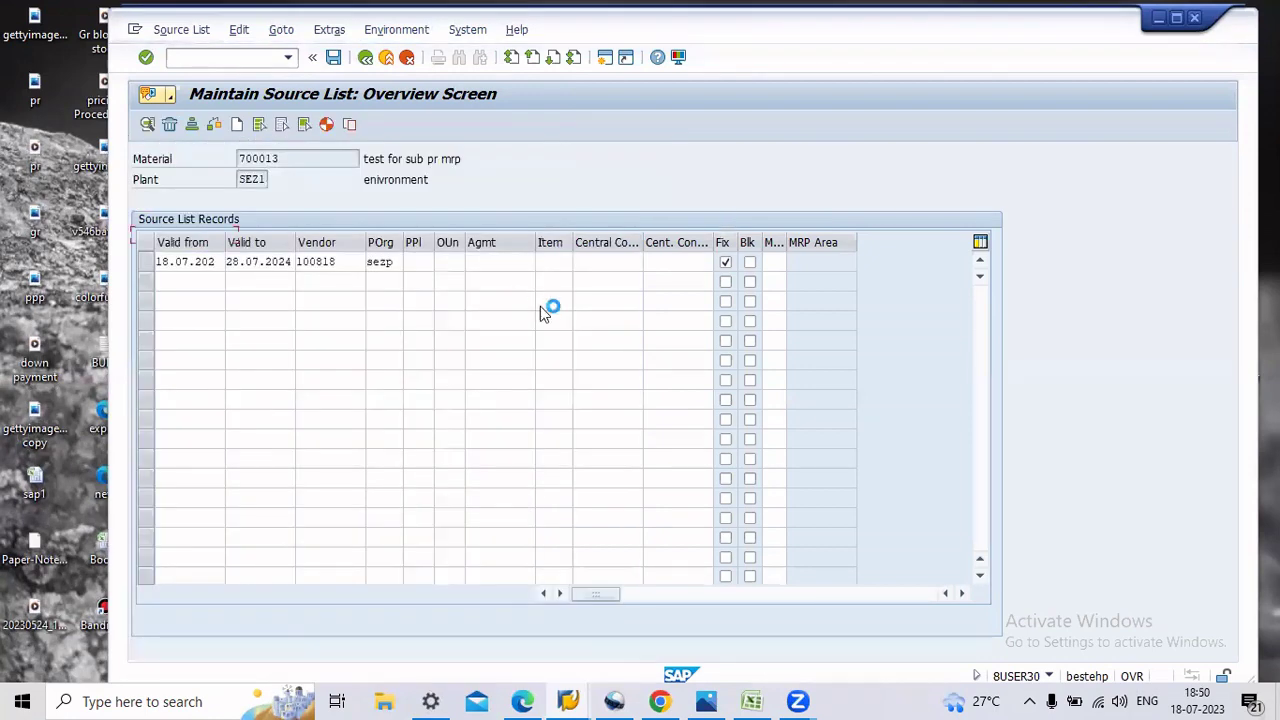
Correct Valid from to 18.07.2023 and save the source list.
key("Return")
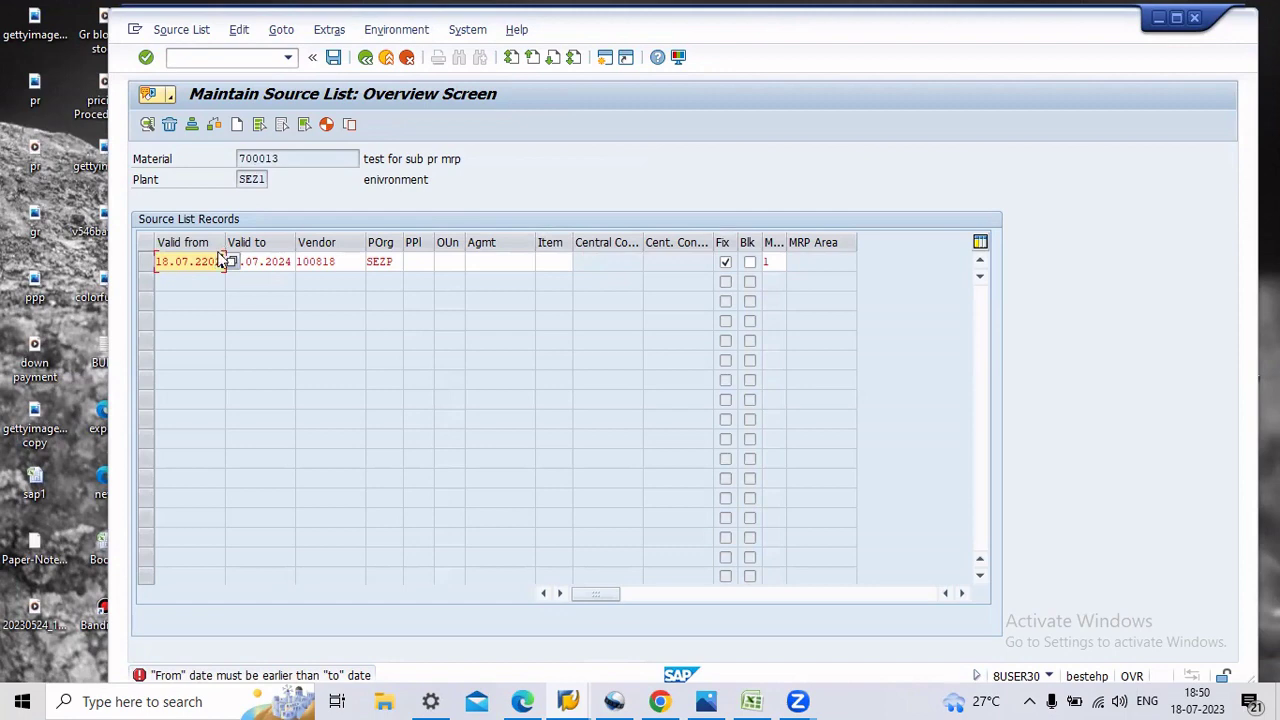
key("BackSpace")
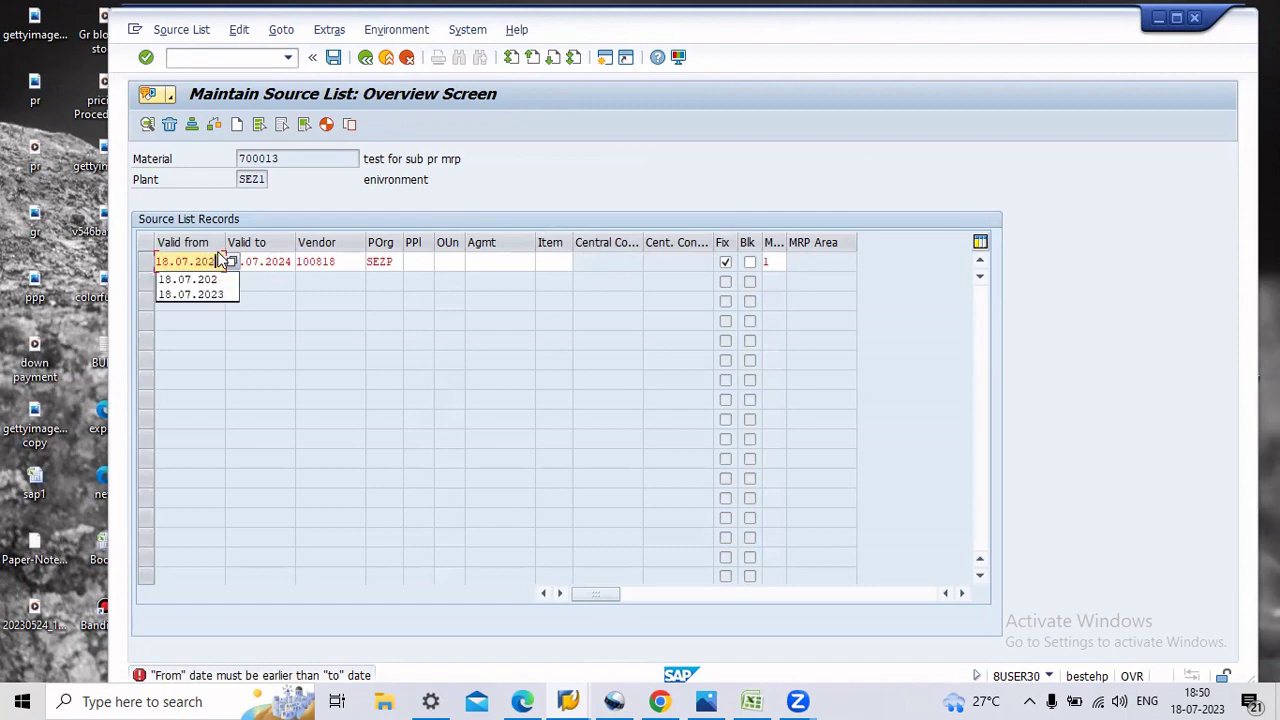
type("3")
key("Return")
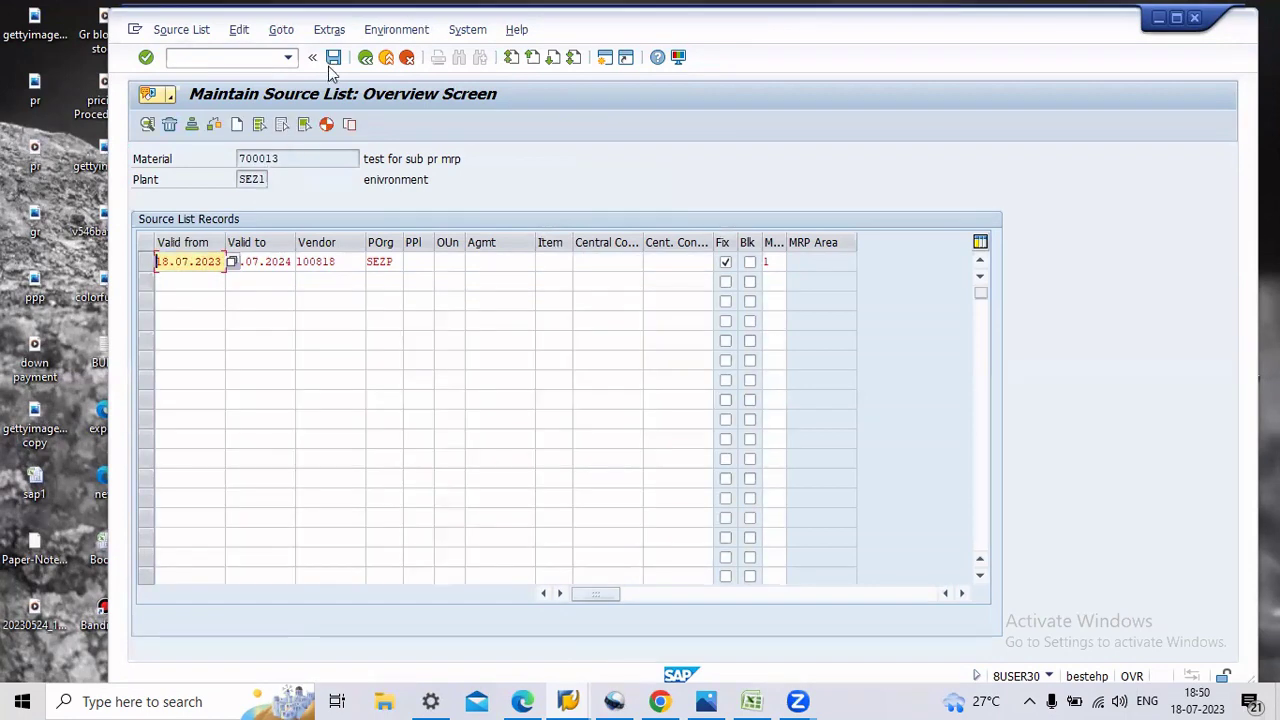
left_click(333, 58)
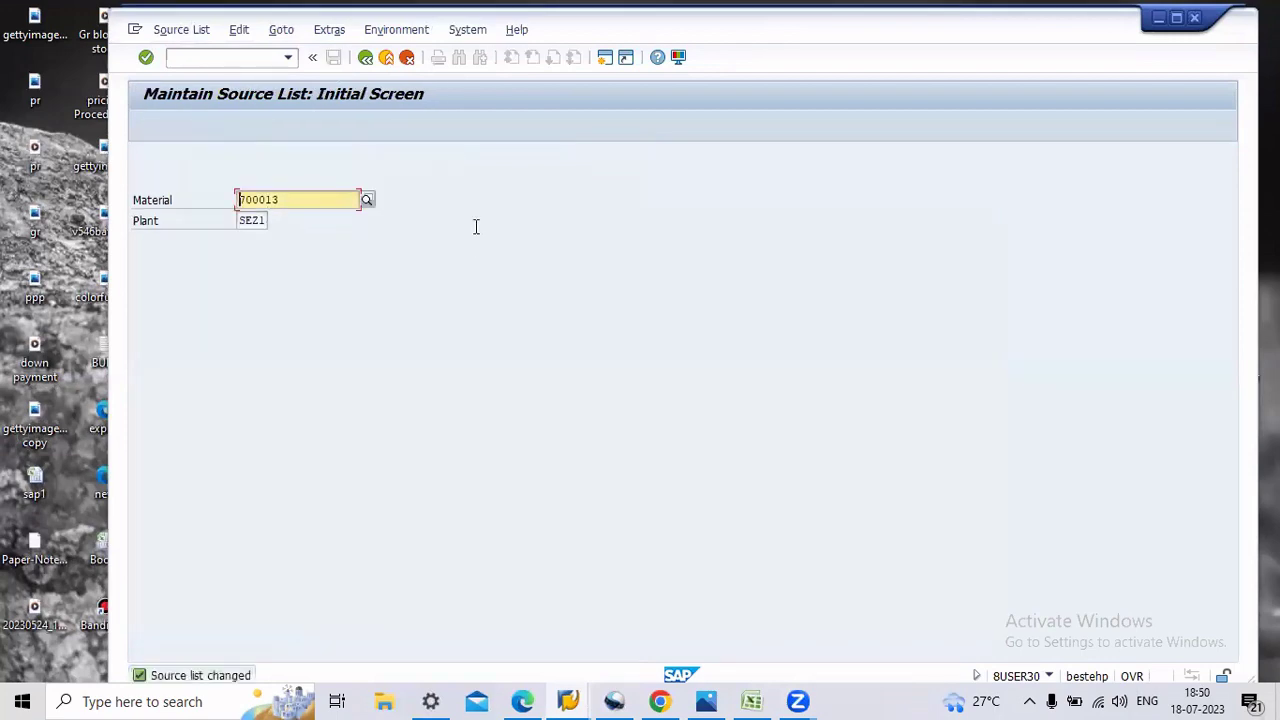
Review MD04 for material 700013 at SEZ1, confirming zero stock and no requirements, then exit.
left_click(225, 58)
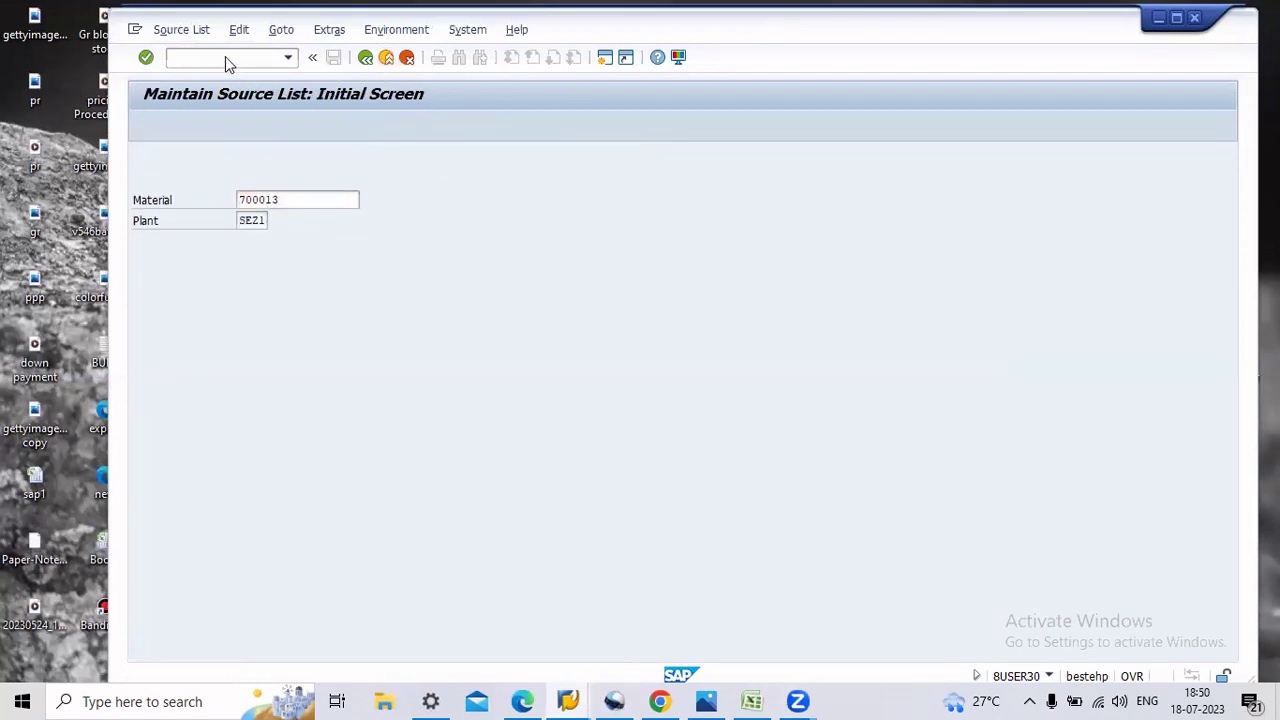
left_click(365, 57)
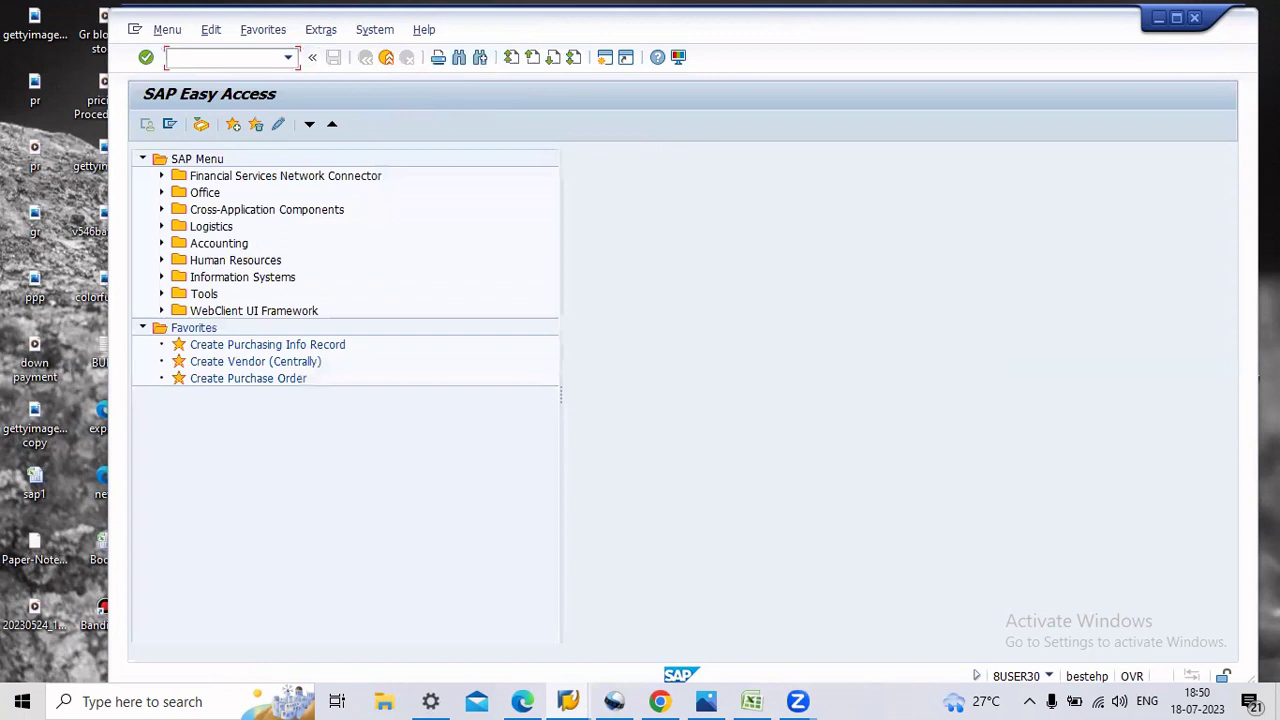
type("md04")
key("Return")
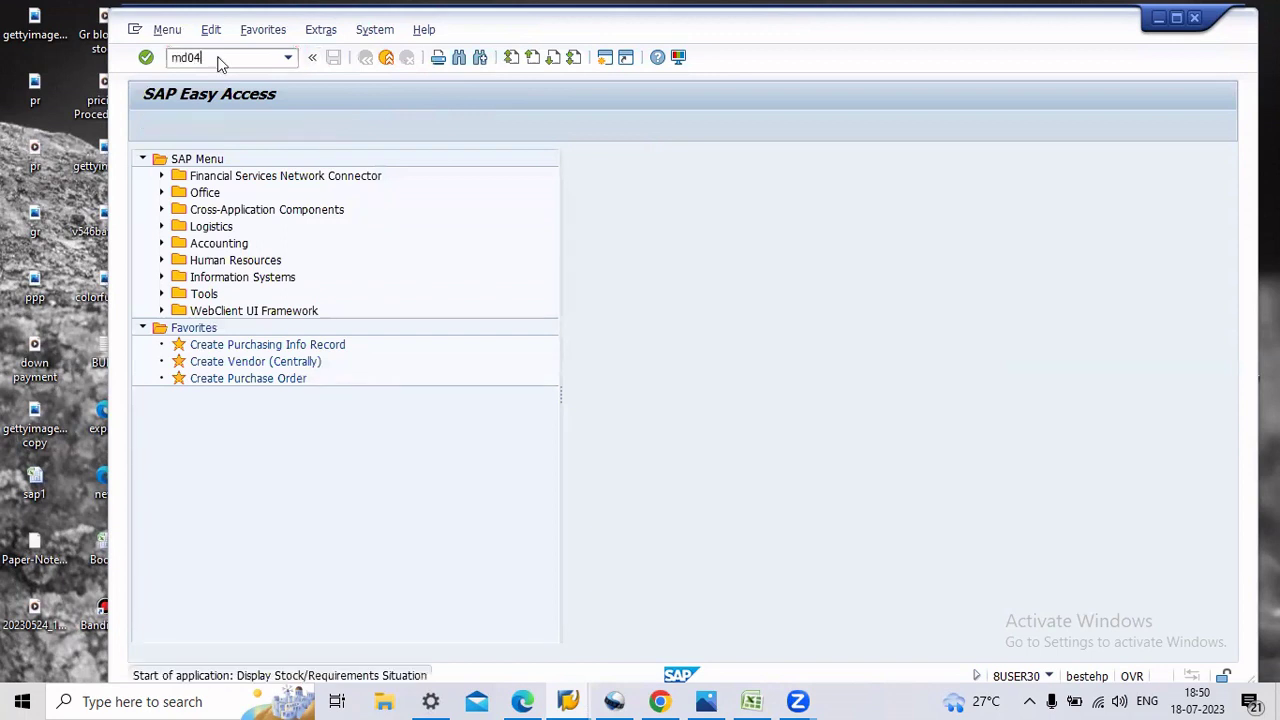
key("Return")
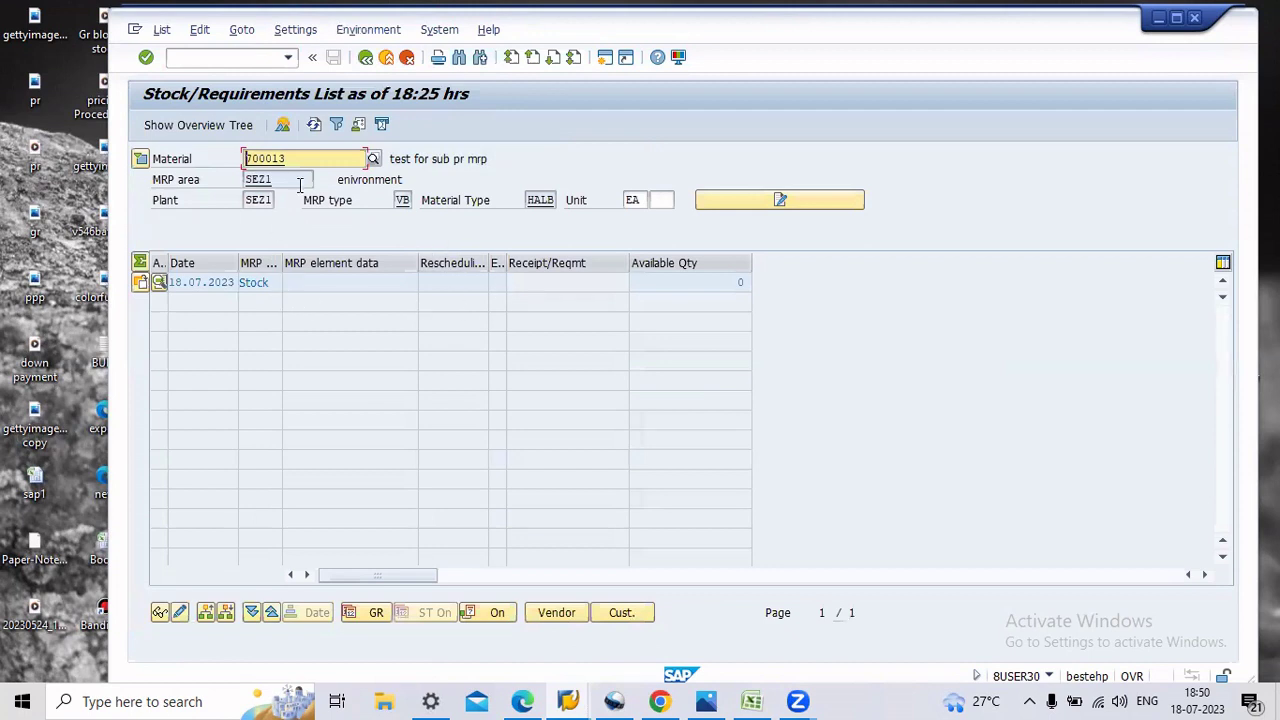
double_click(251, 157)
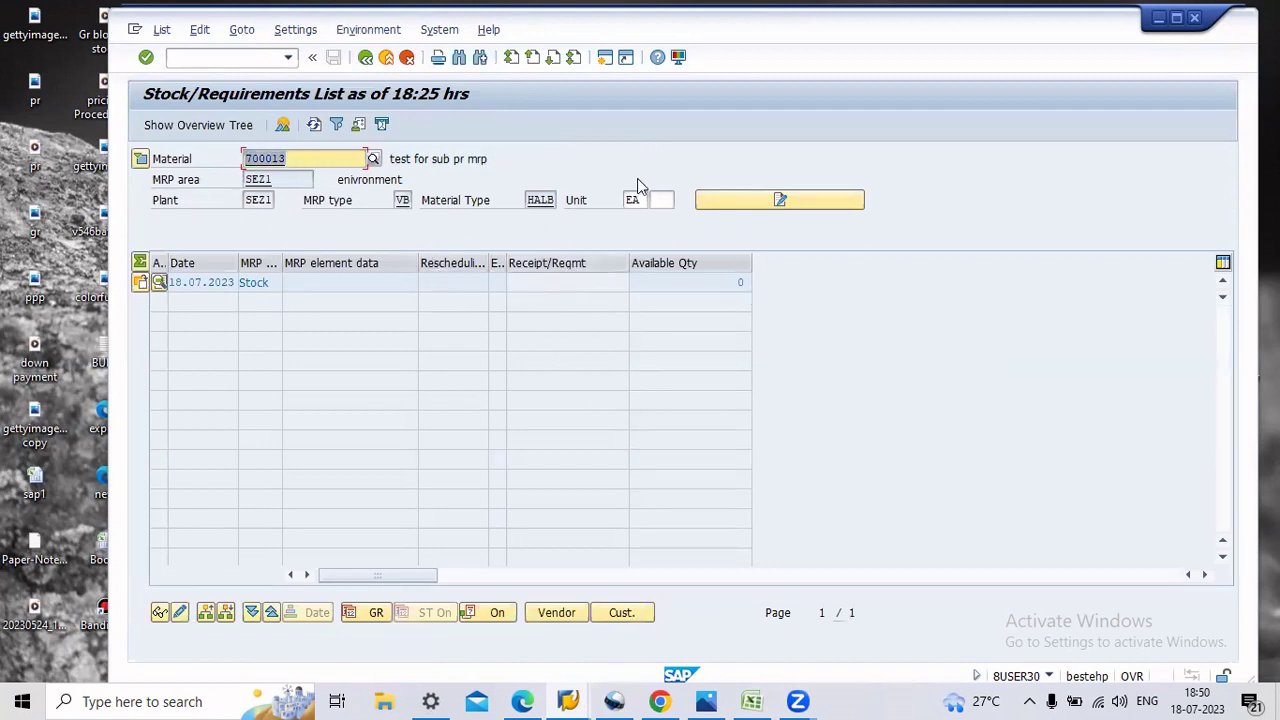
left_click(386, 58)
left_click(214, 54)
type("md02")
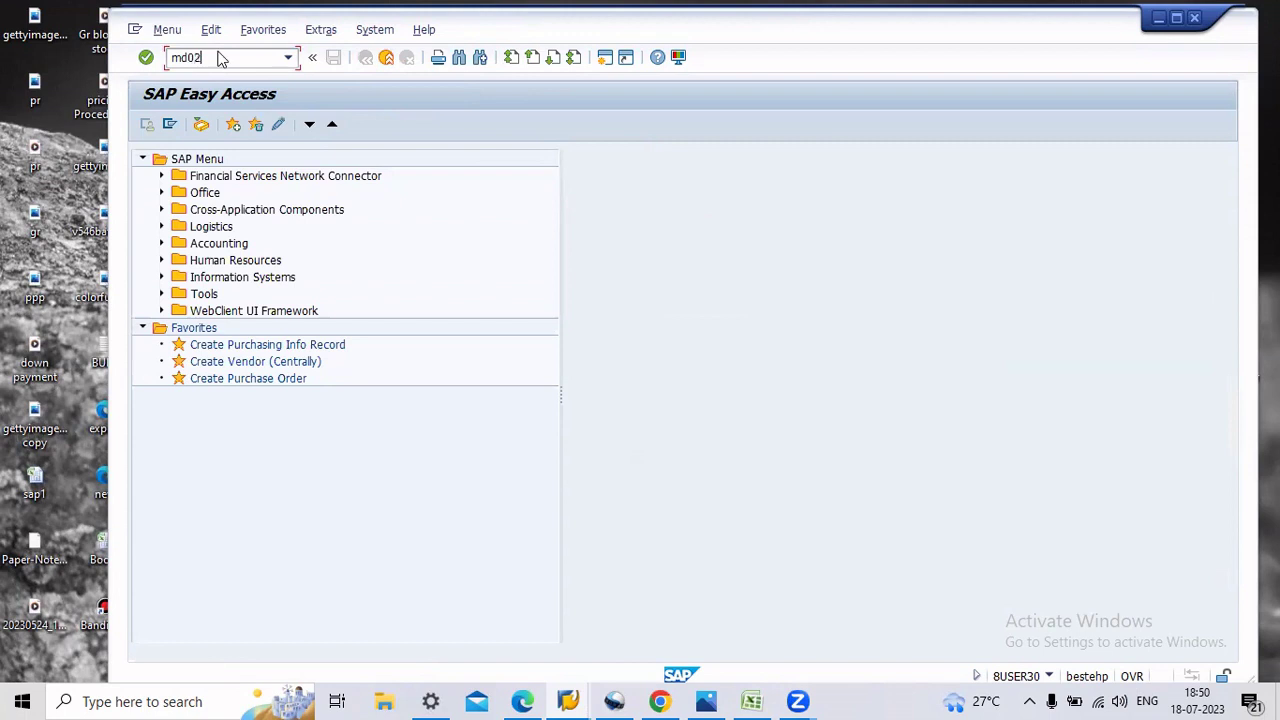
Run MD02 single-item MRP for 700013/SEZ1, then check MD04 for the new 1.000 requisition.
key("Return")
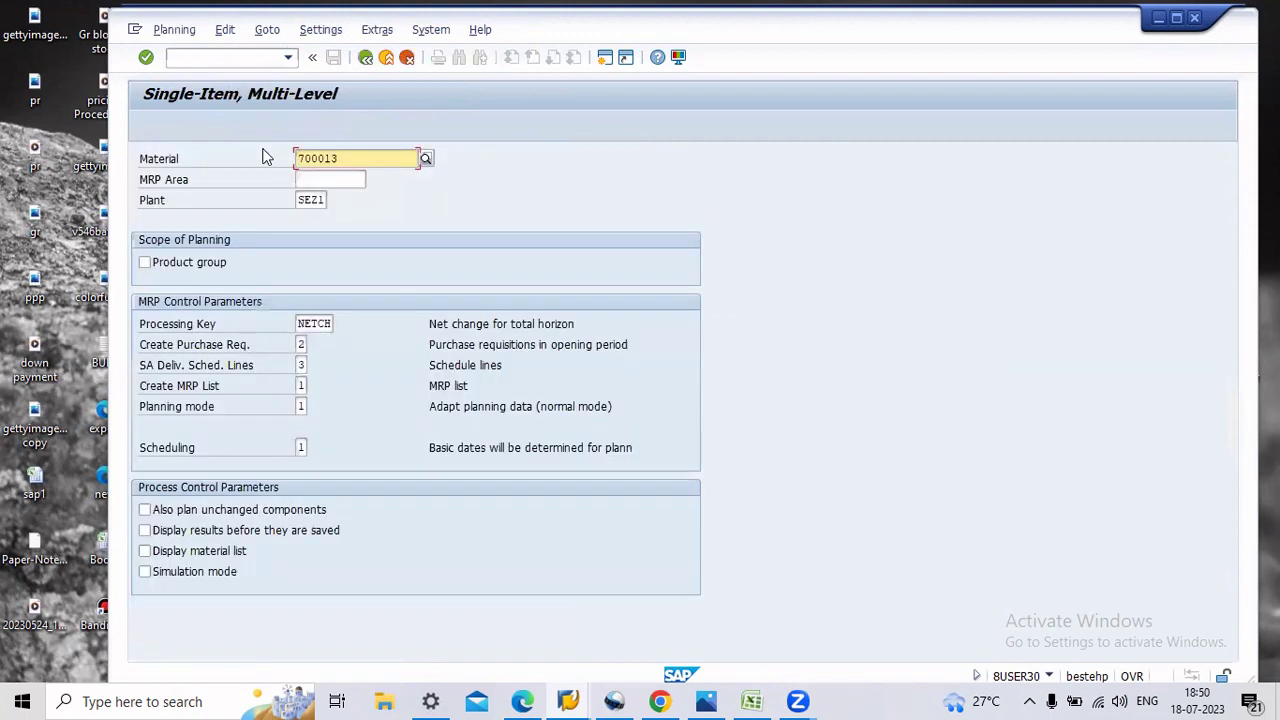
key("Return")
key("Return")
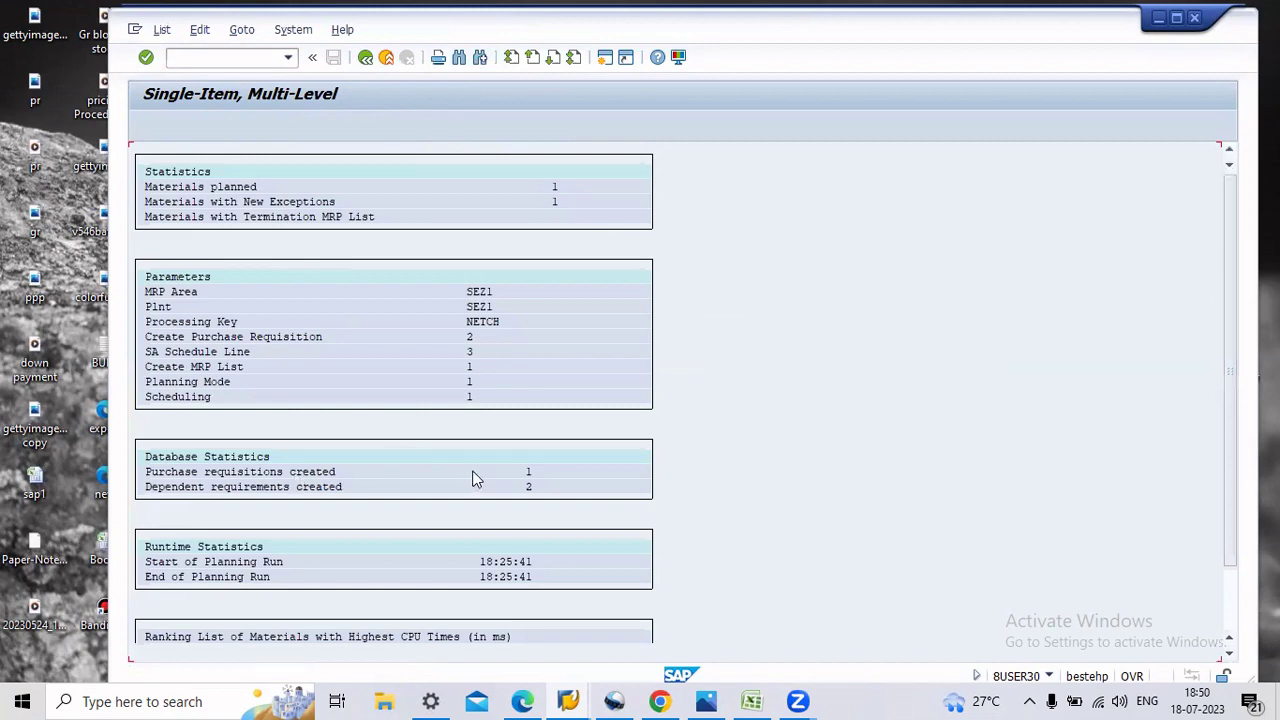
left_click(386, 57)
type("md0")
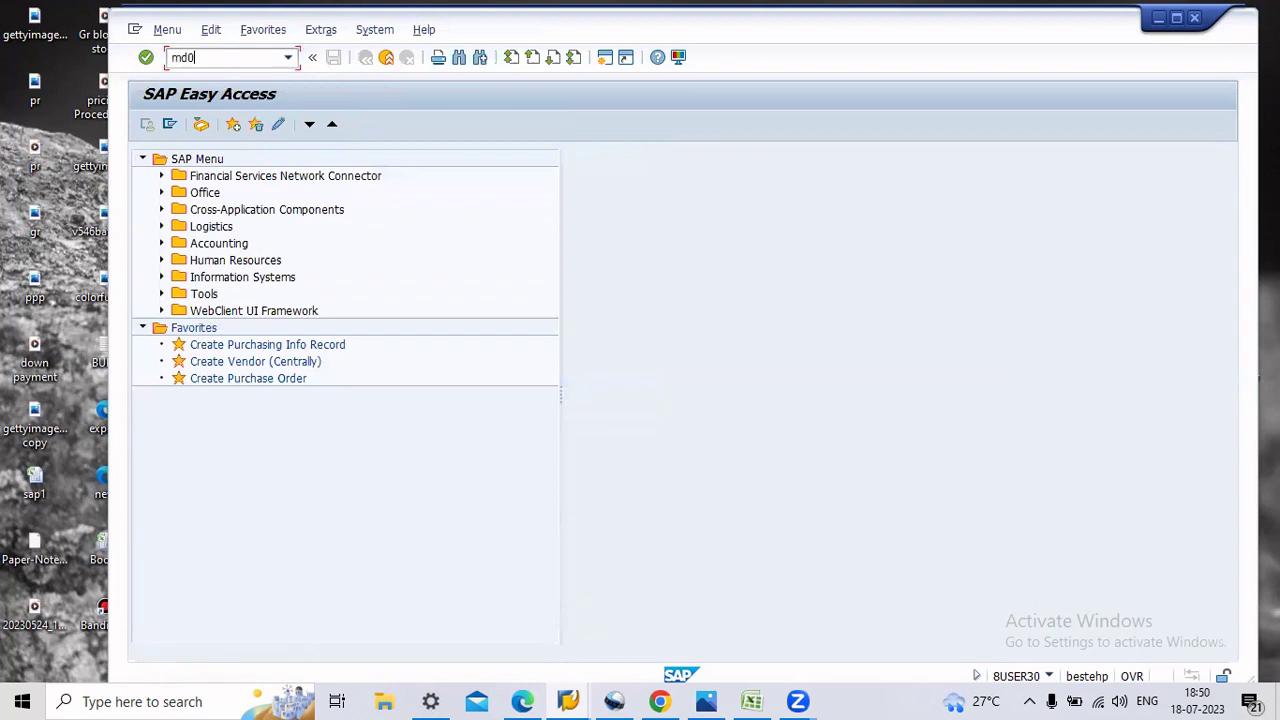
type("4")
key("Return")
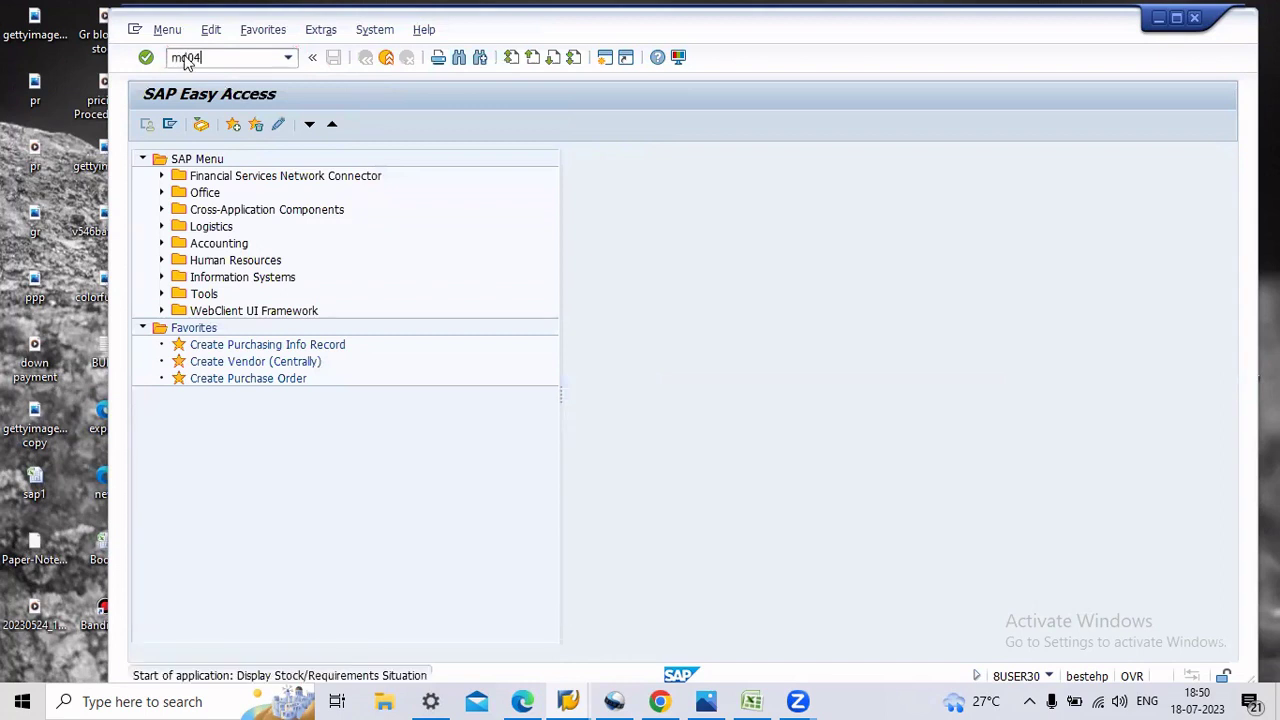
key("Return")
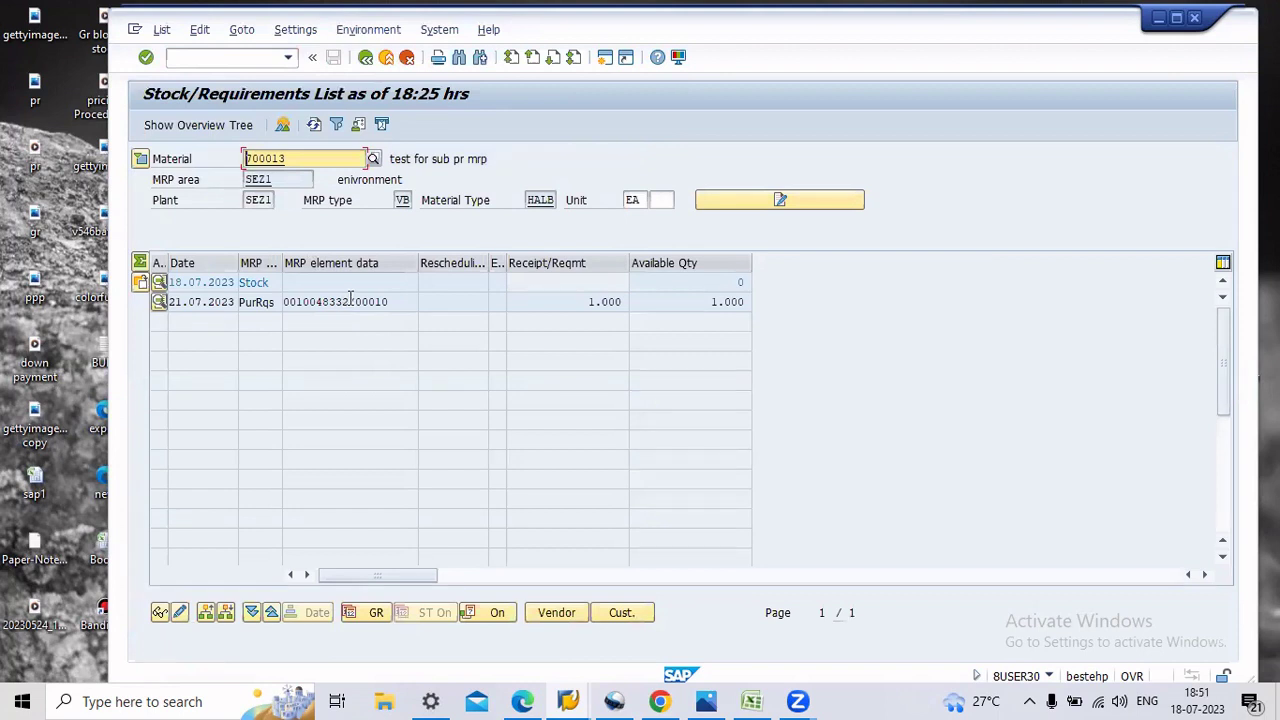
Note the new requisition number, then display purchase requisition 10048331 via ME53N.
left_click_drag(350, 300, 280, 302)
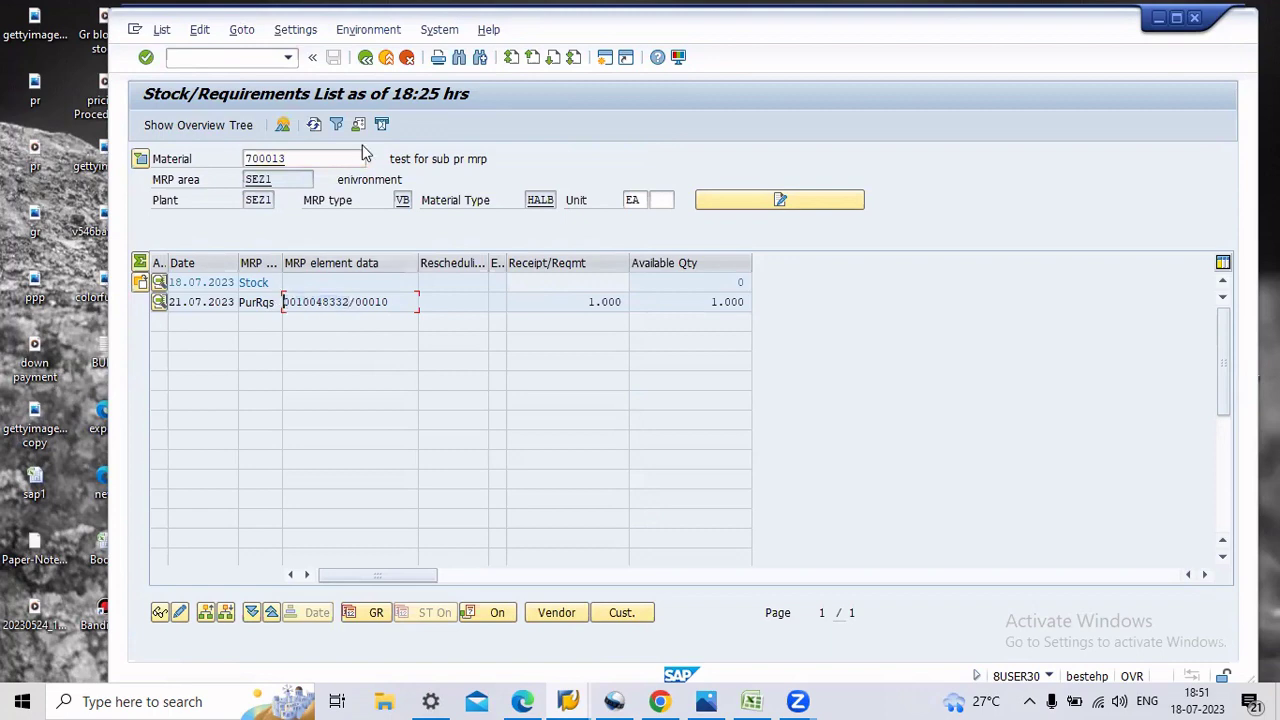
left_click(388, 58)
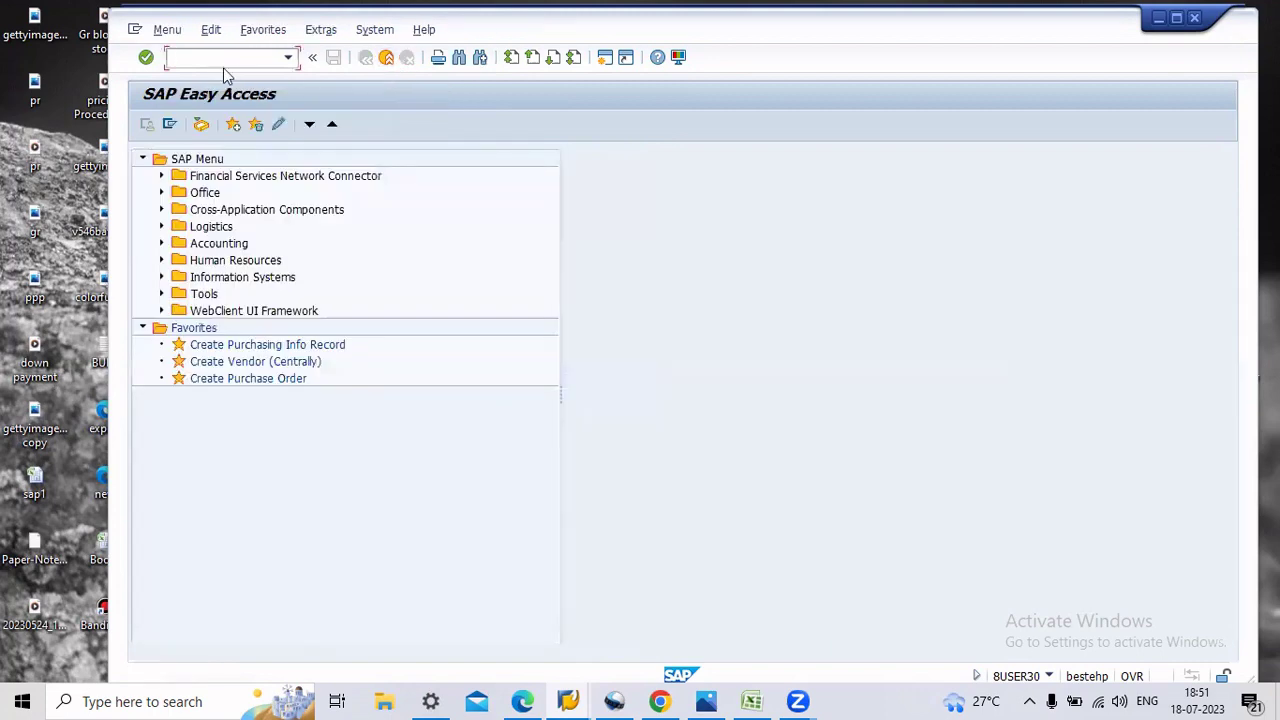
type("me53n")
key("Return")
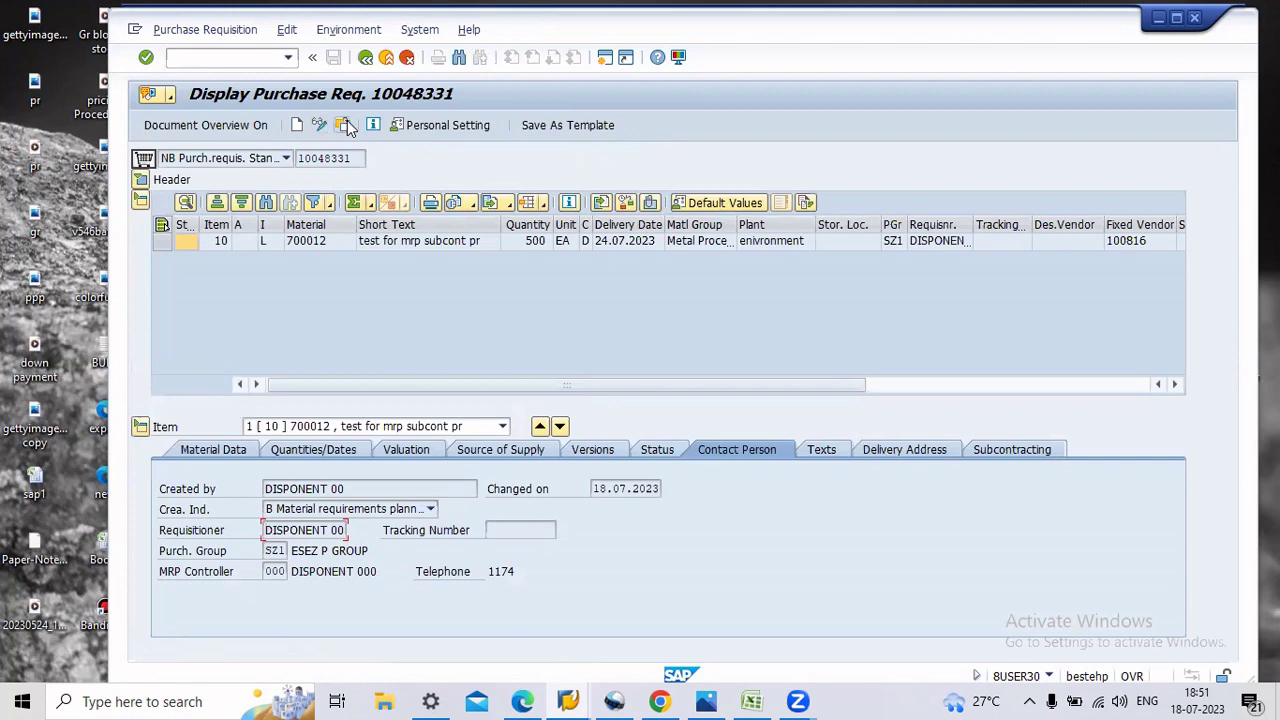
left_click(344, 125)
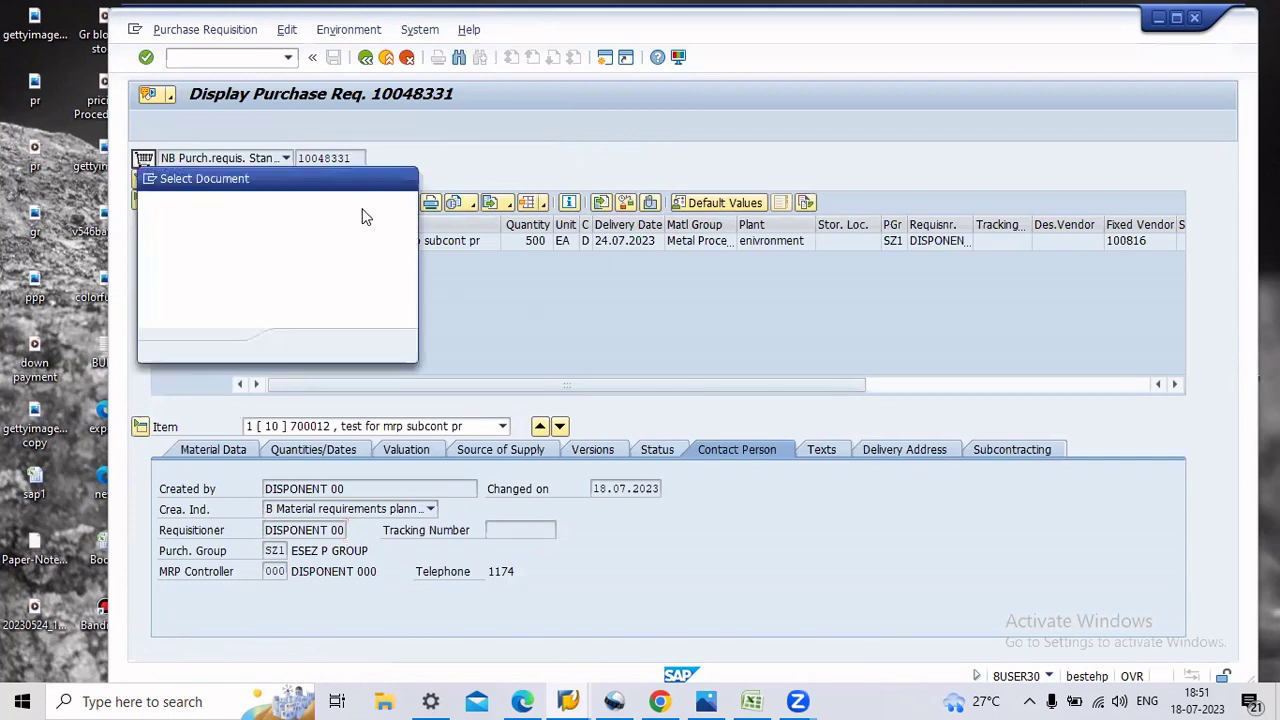
left_click_drag(336, 208, 254, 208)
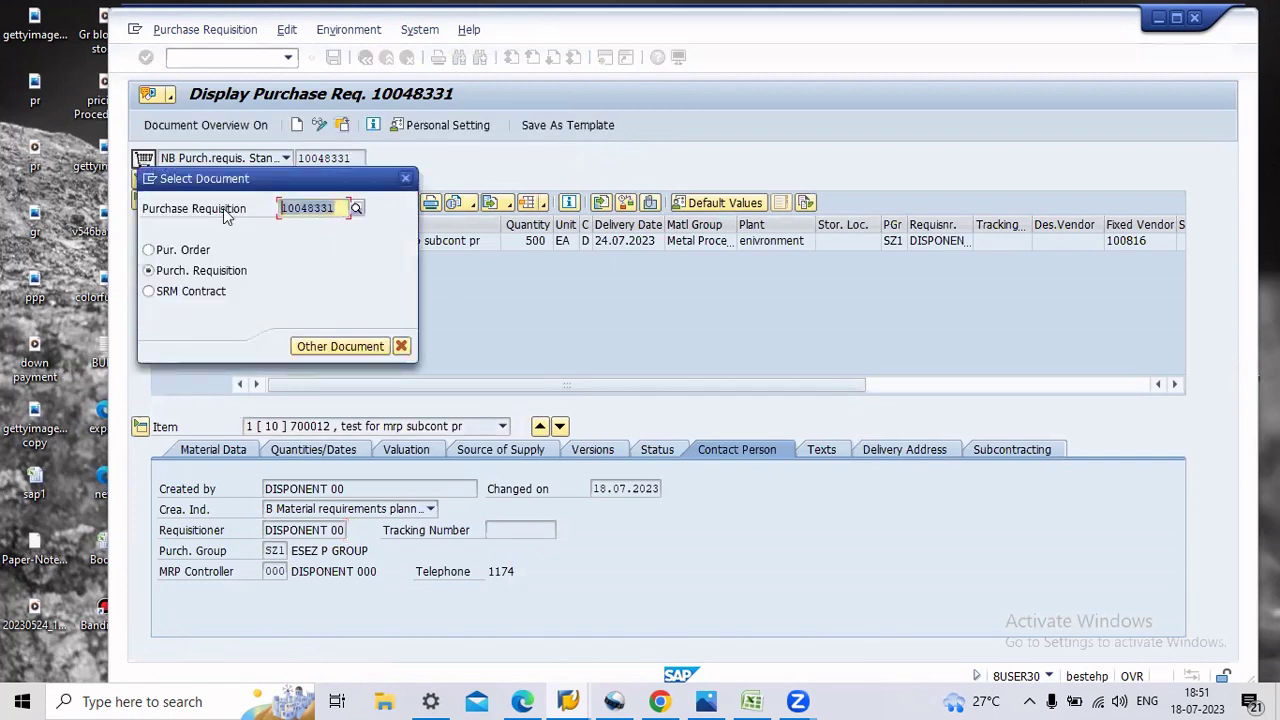
key("BackSpace")
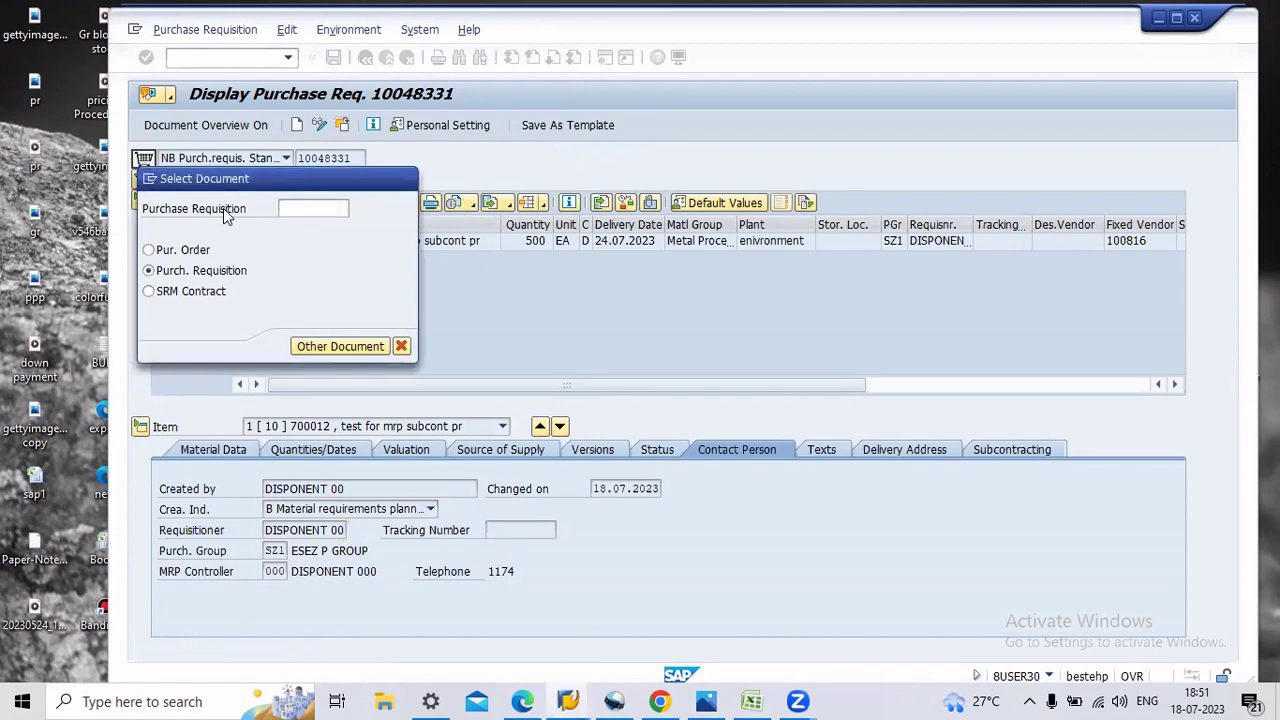
type("10048331")
key("Return")
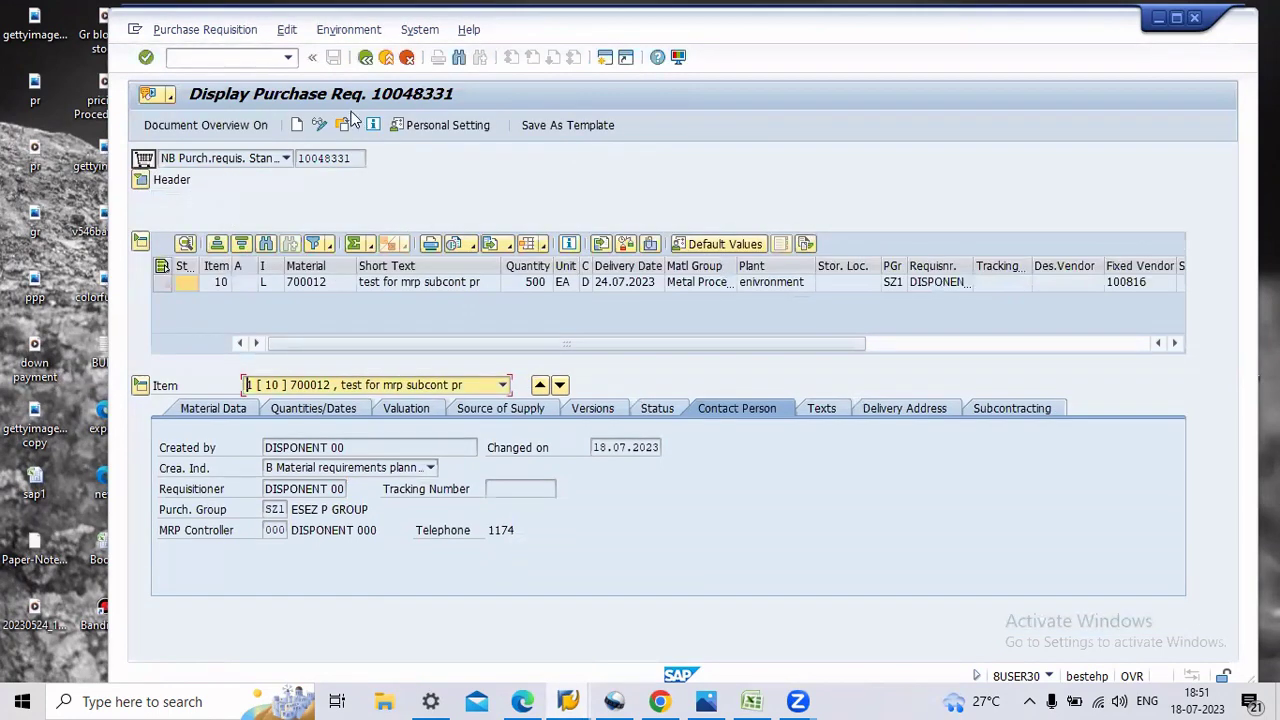
left_click(344, 123)
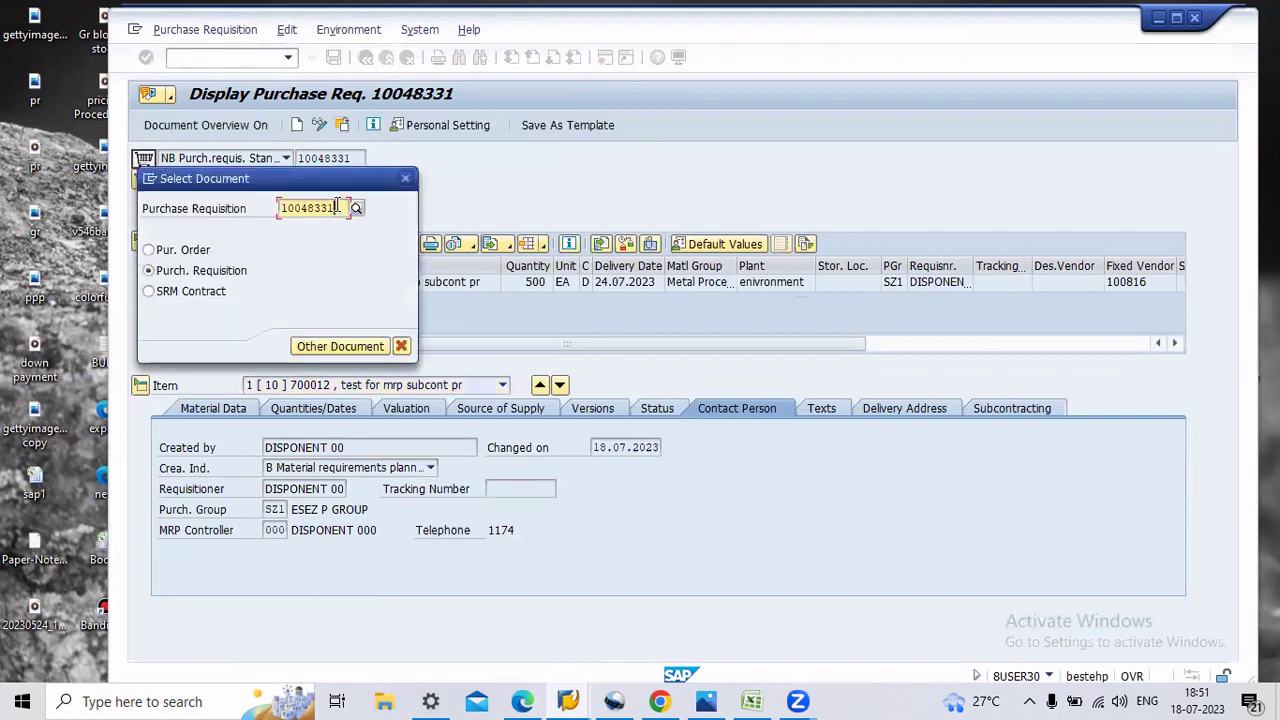
key("BackSpace")
key("BackSpace")
key("BackSpace")
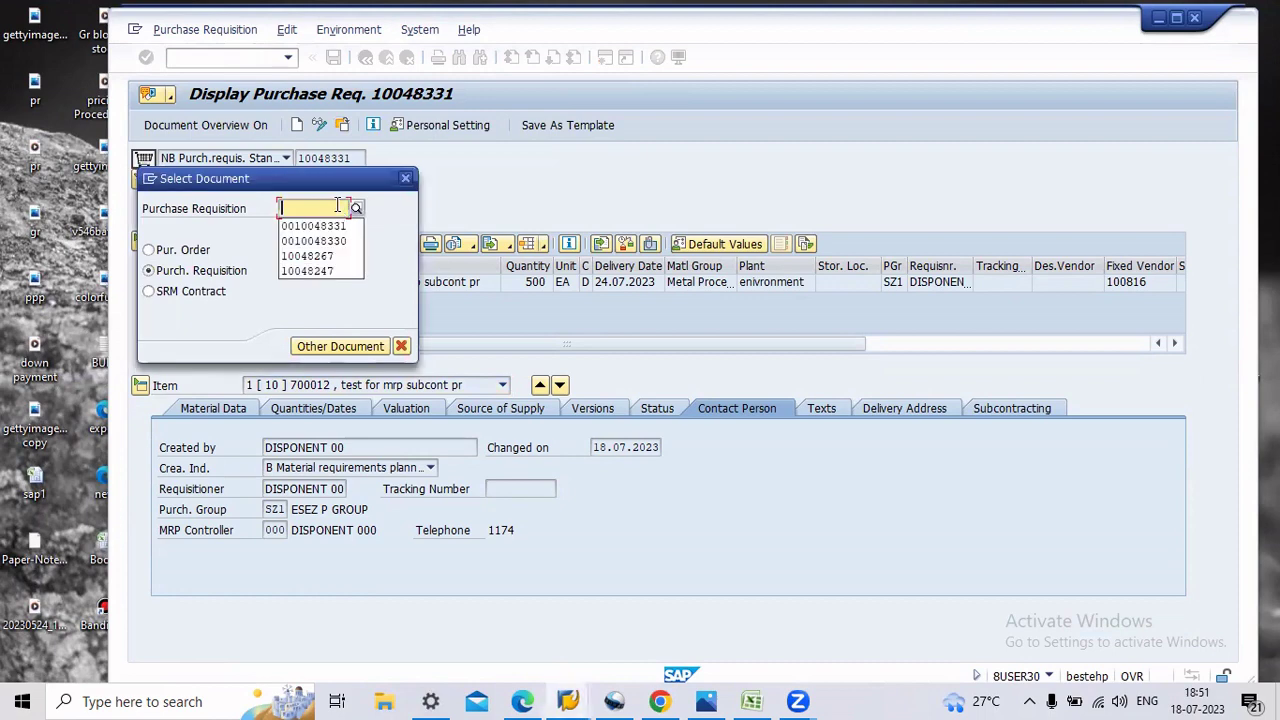
type("0010048332")
key("Return")
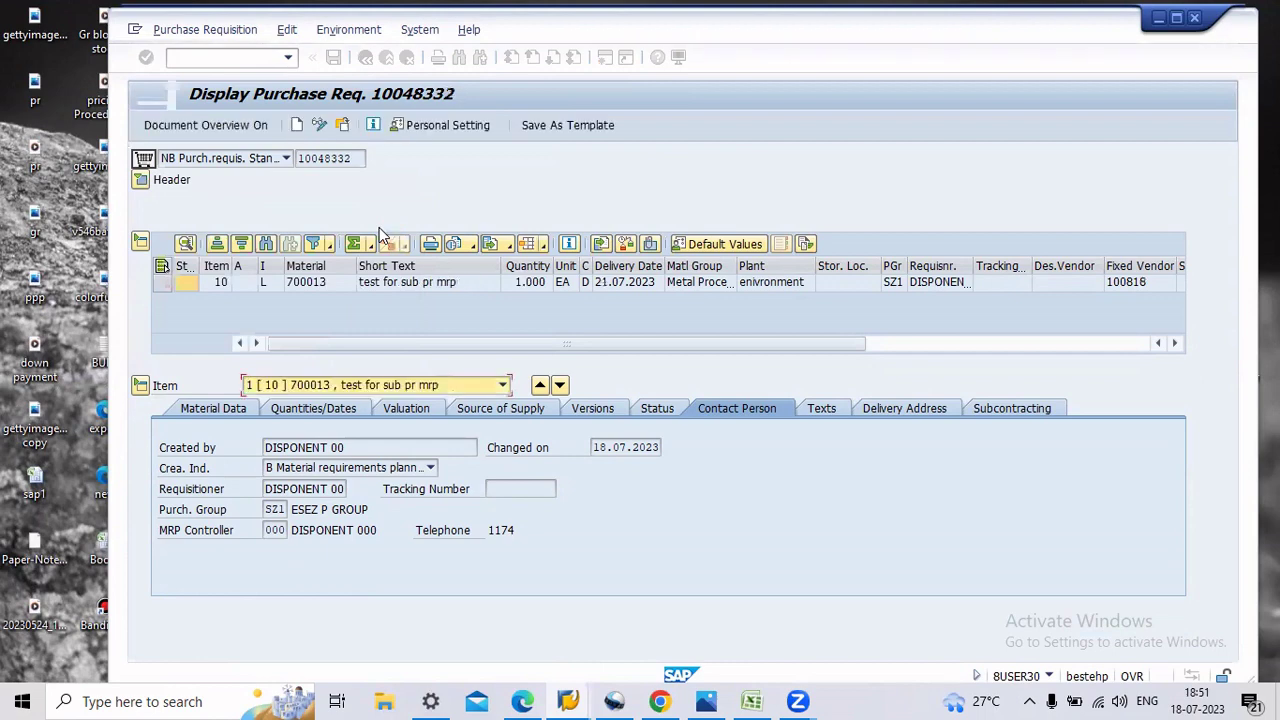
left_click(657, 409)
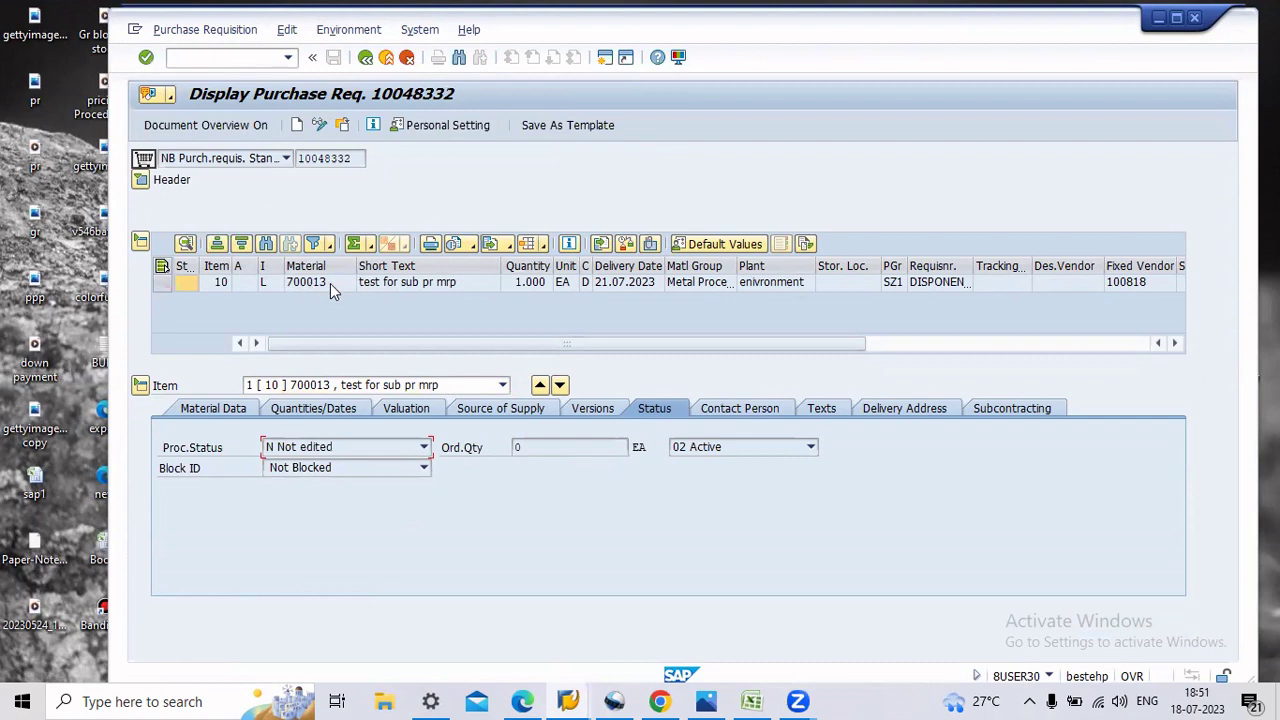
left_click(435, 413)
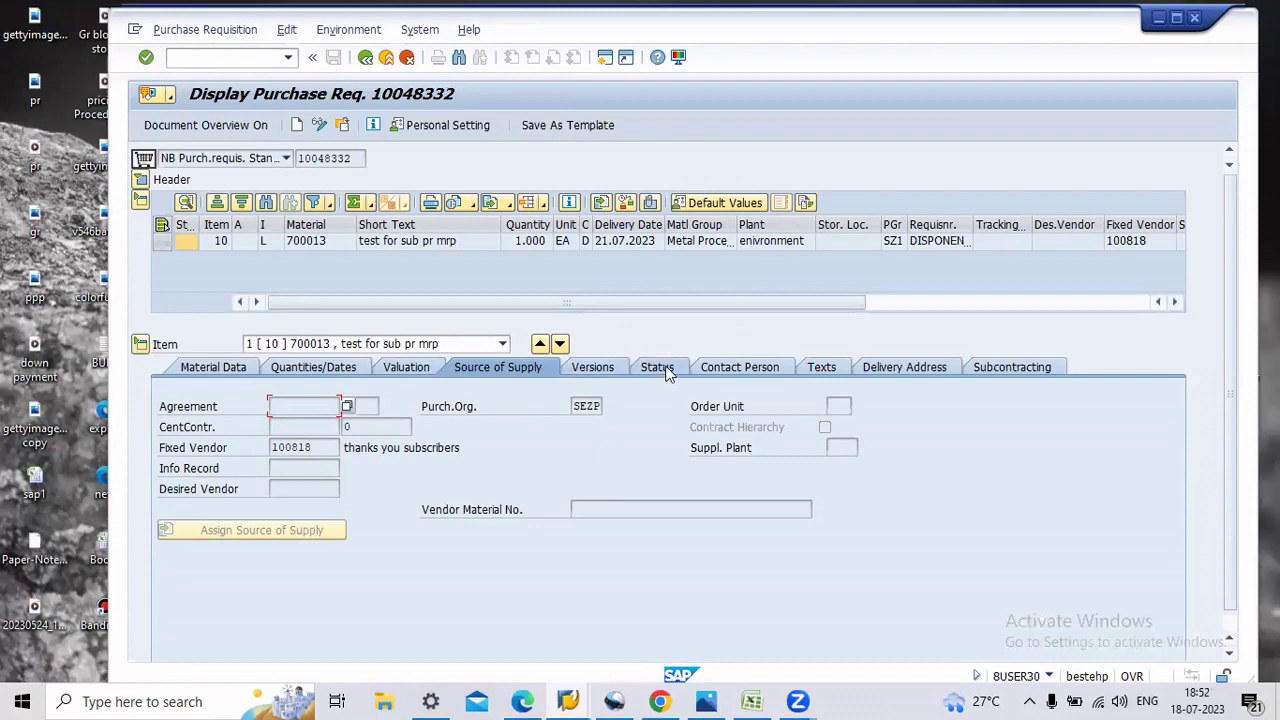
left_click(744, 367)
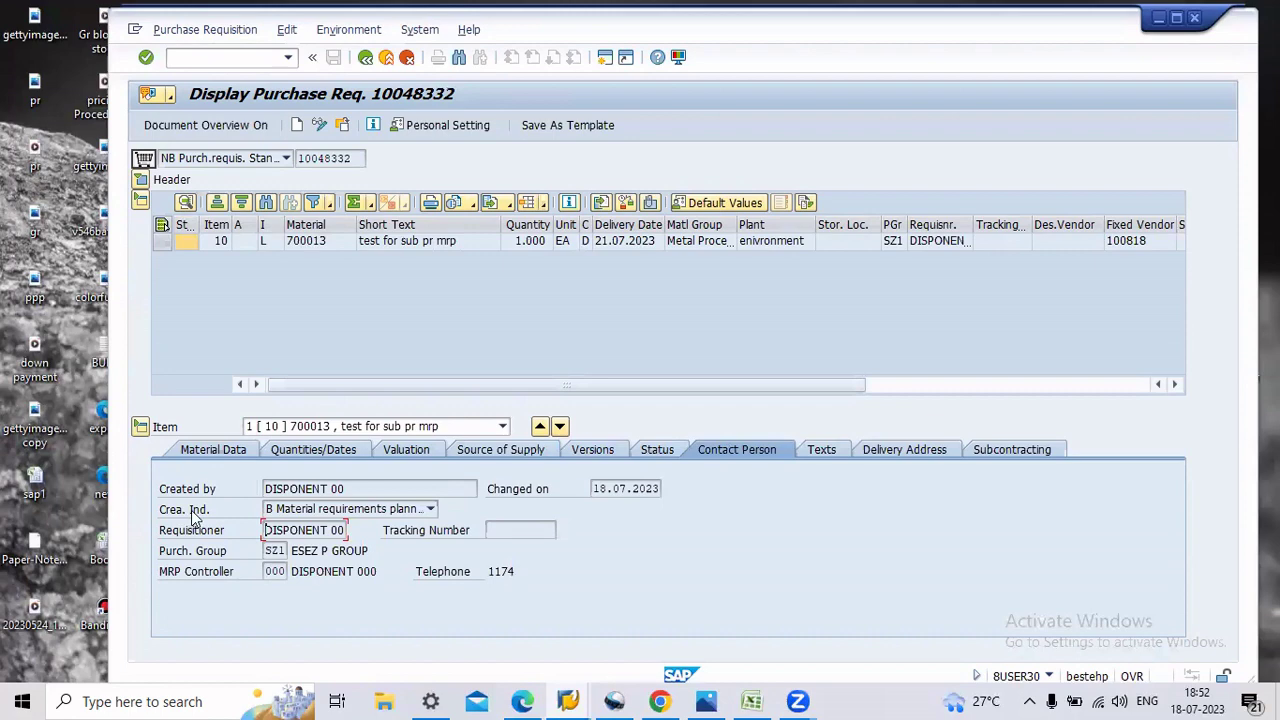
left_click(331, 511)
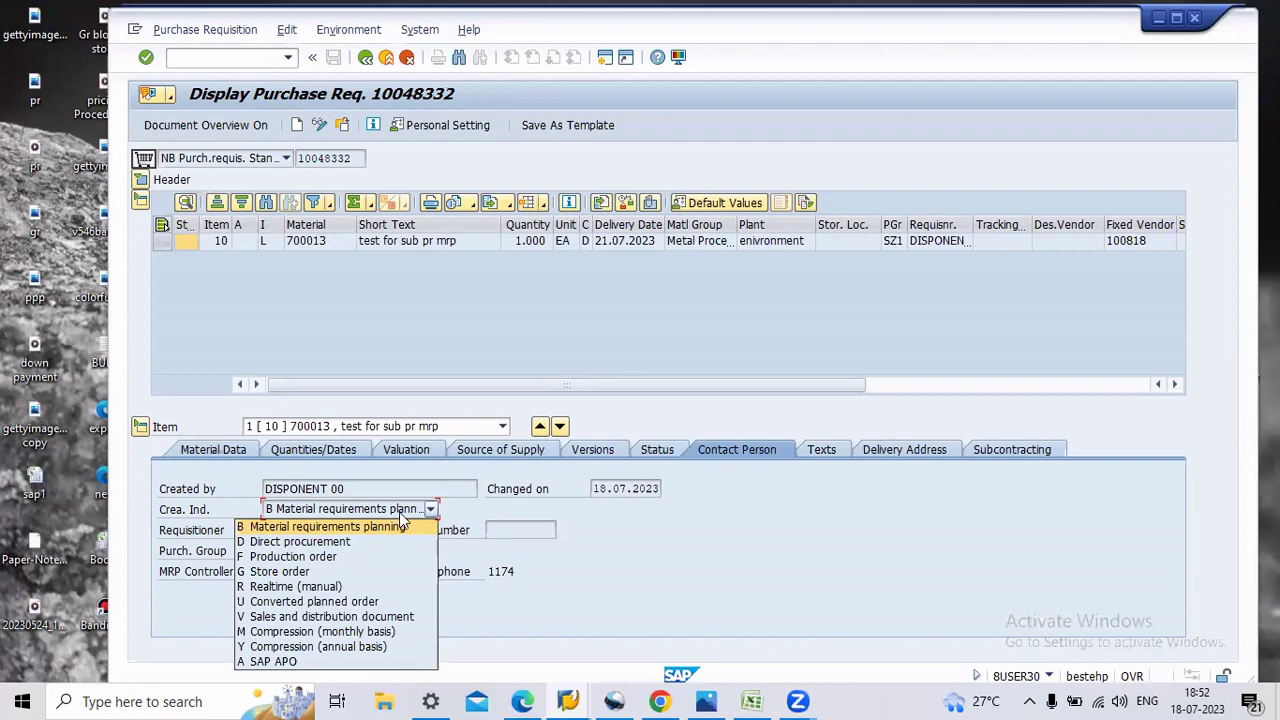
left_click(394, 513)
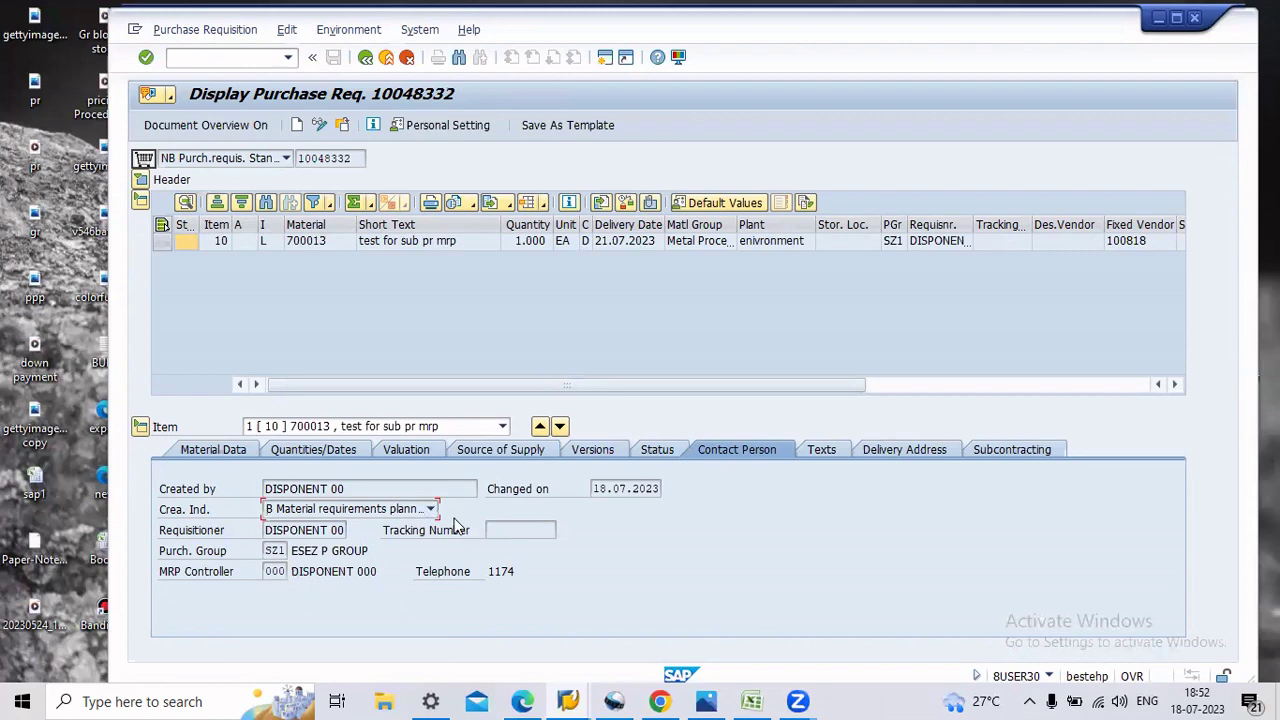
left_click(392, 513)
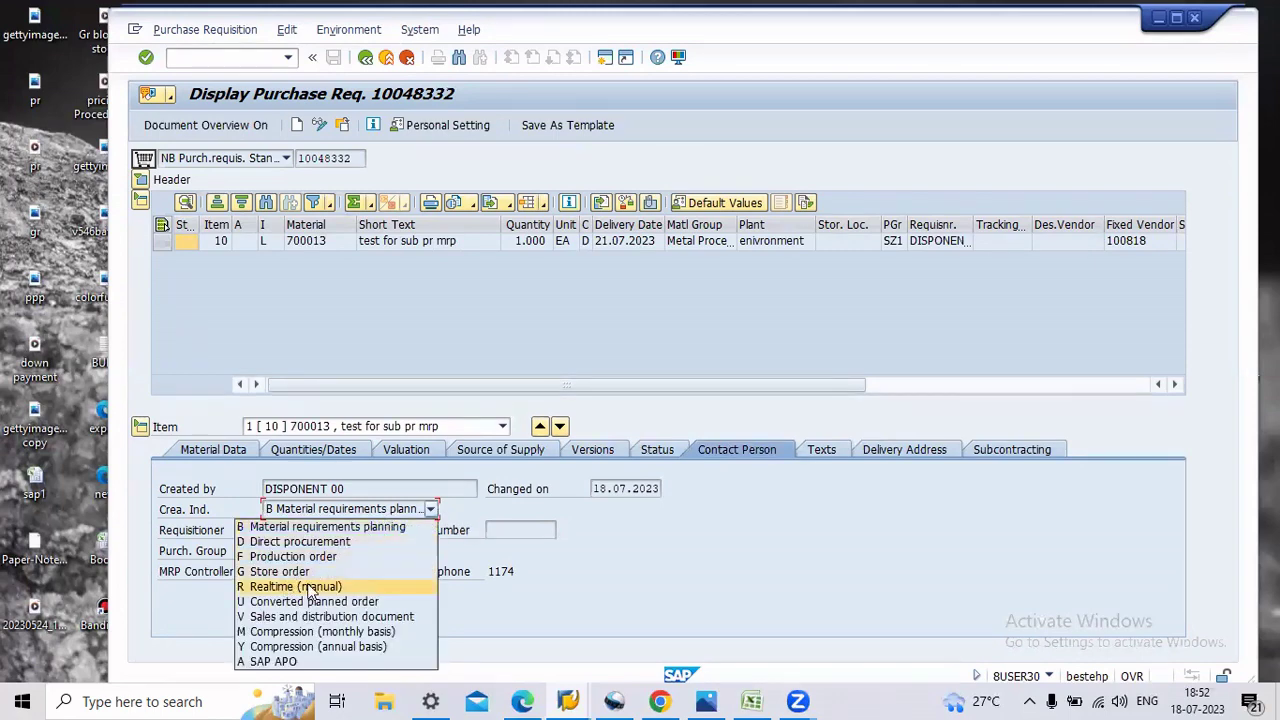
left_click(481, 323)
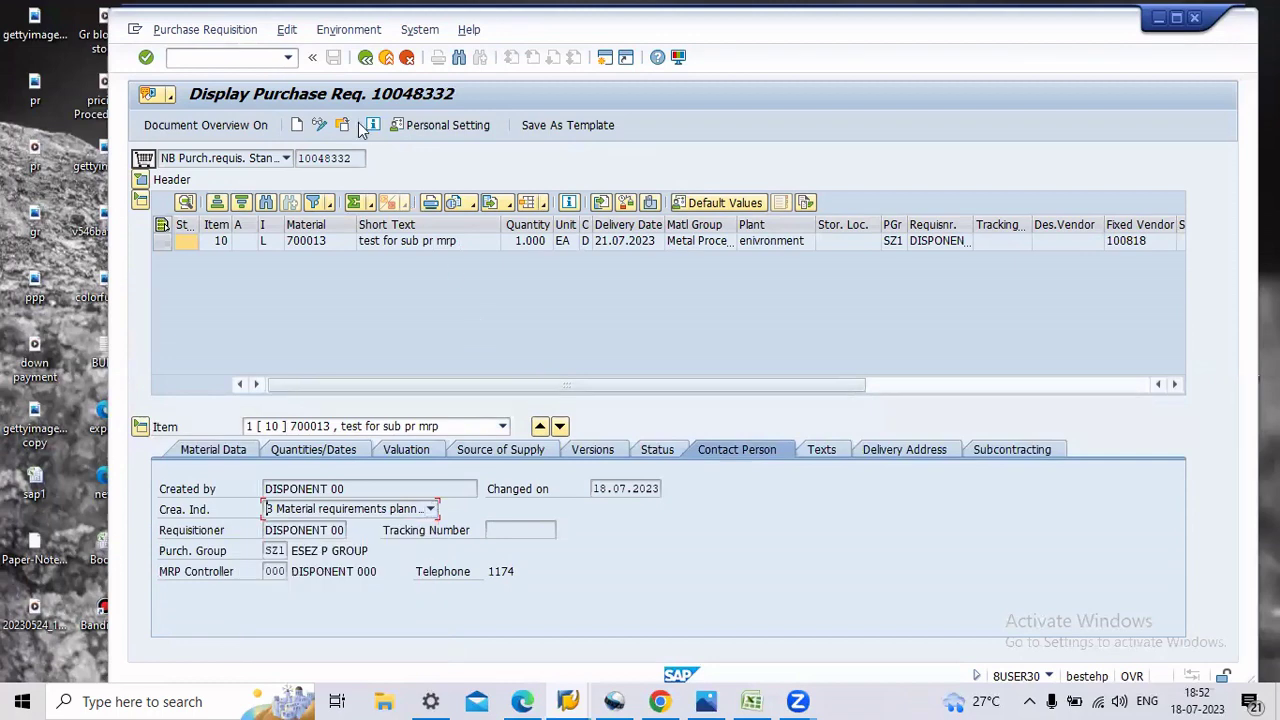
left_click(388, 59)
type("me21n")
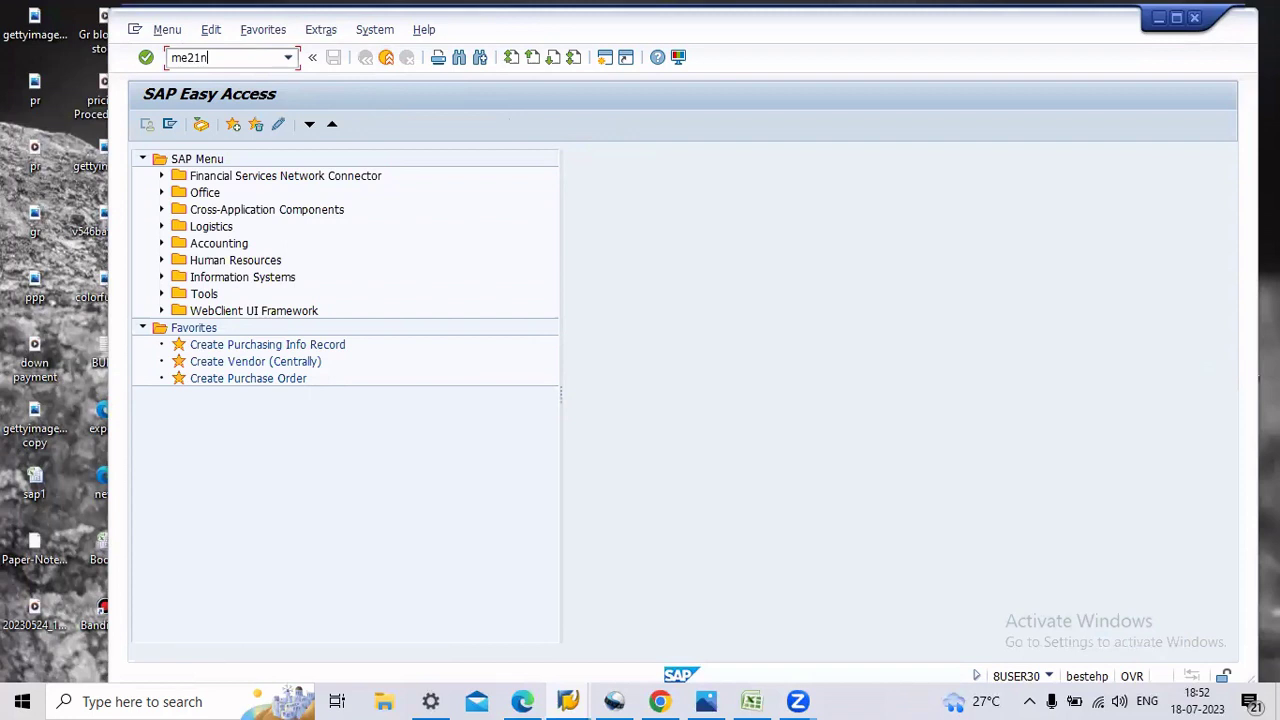
key("Return")
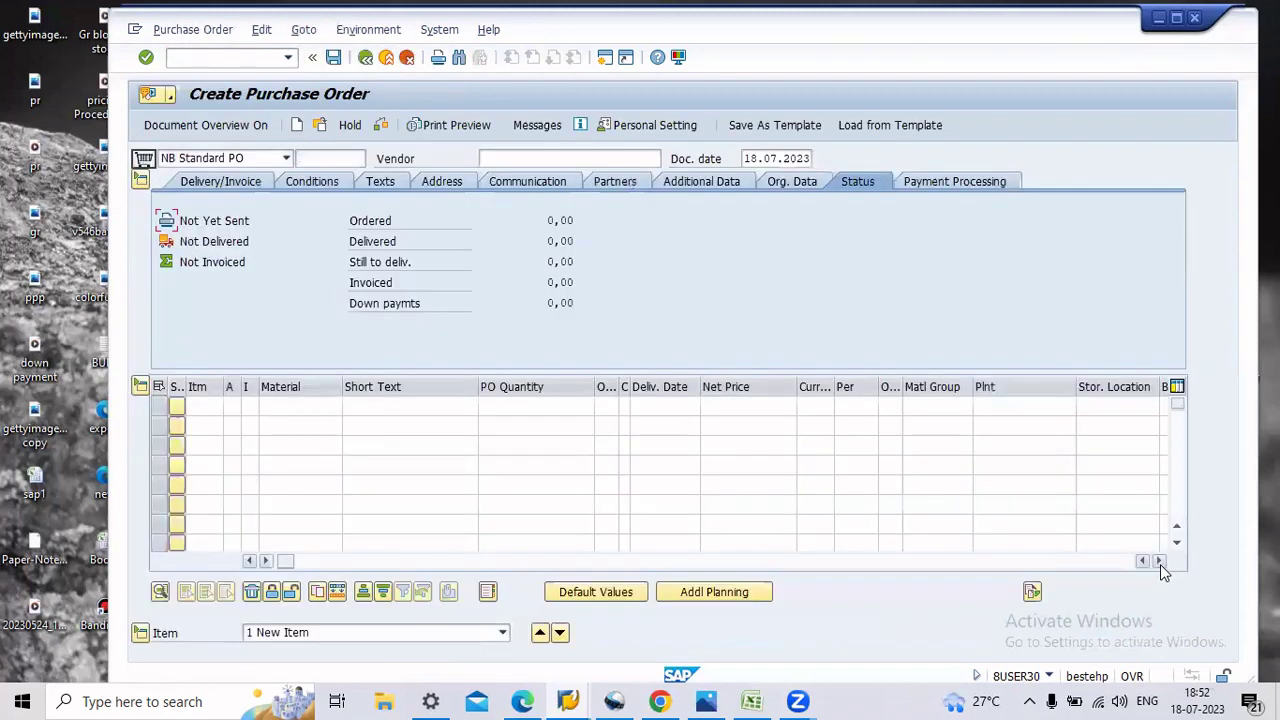
left_click(1160, 562)
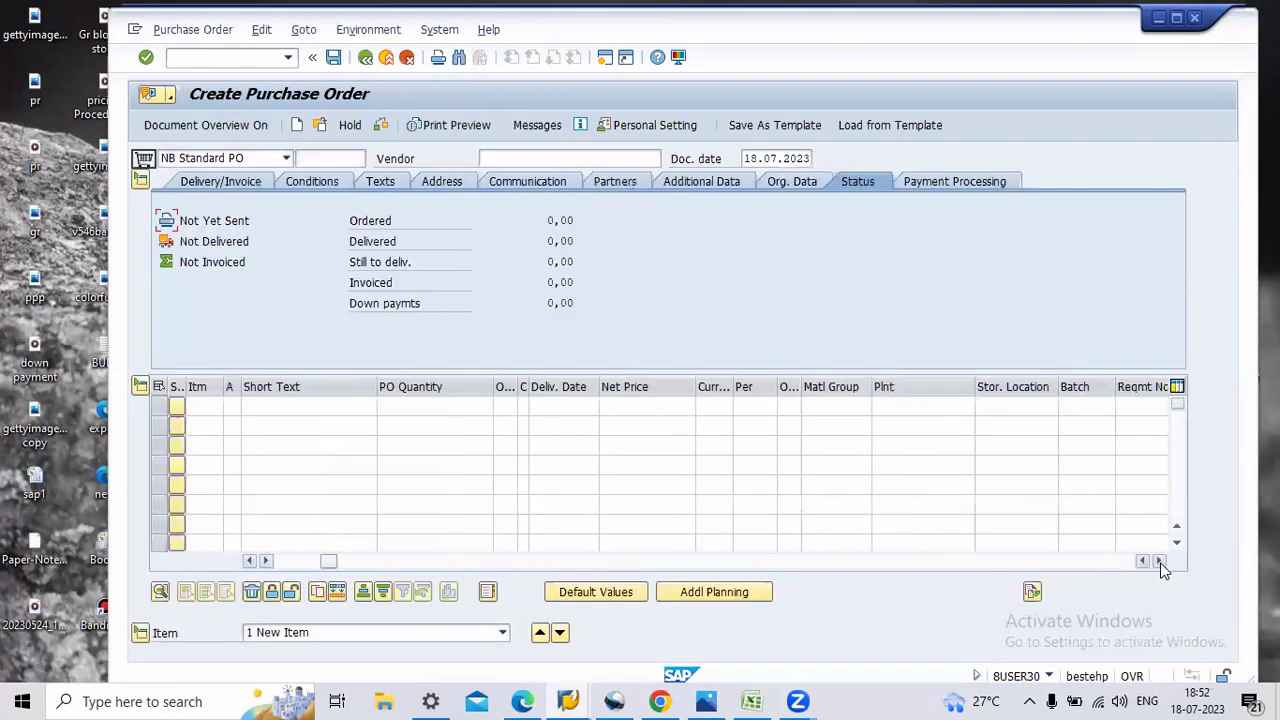
left_click(1160, 562)
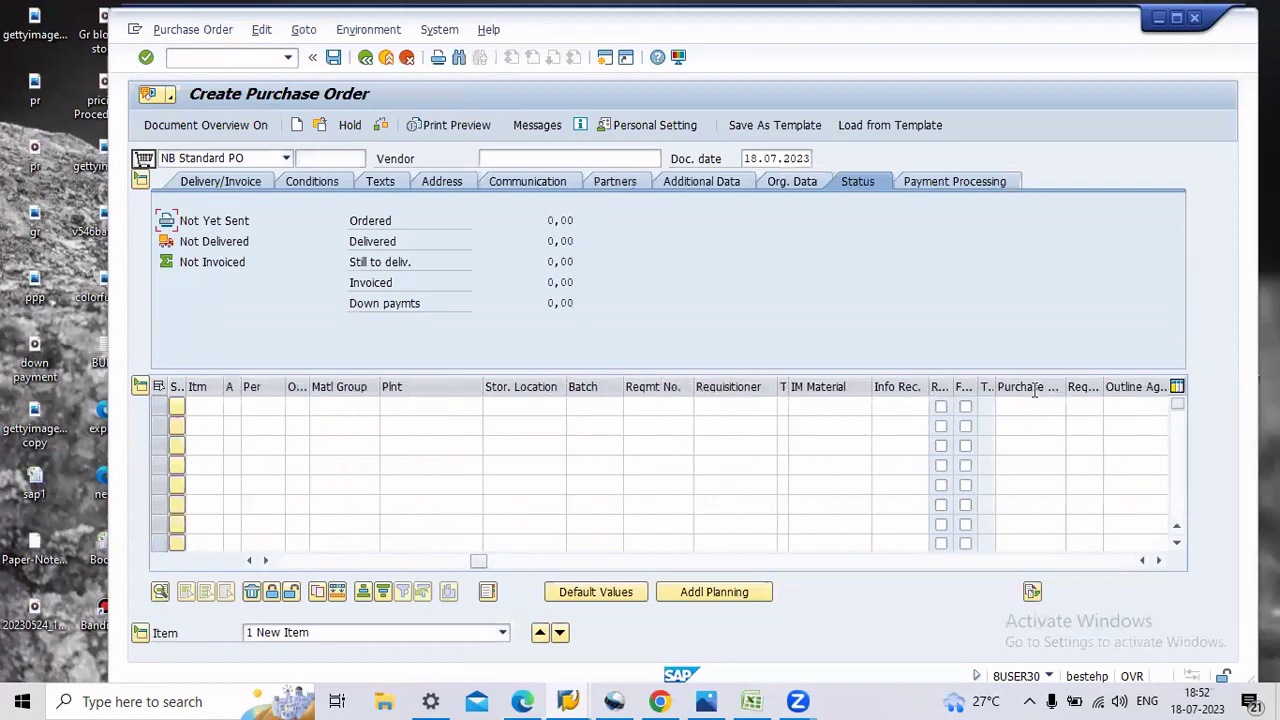
left_click(1035, 402)
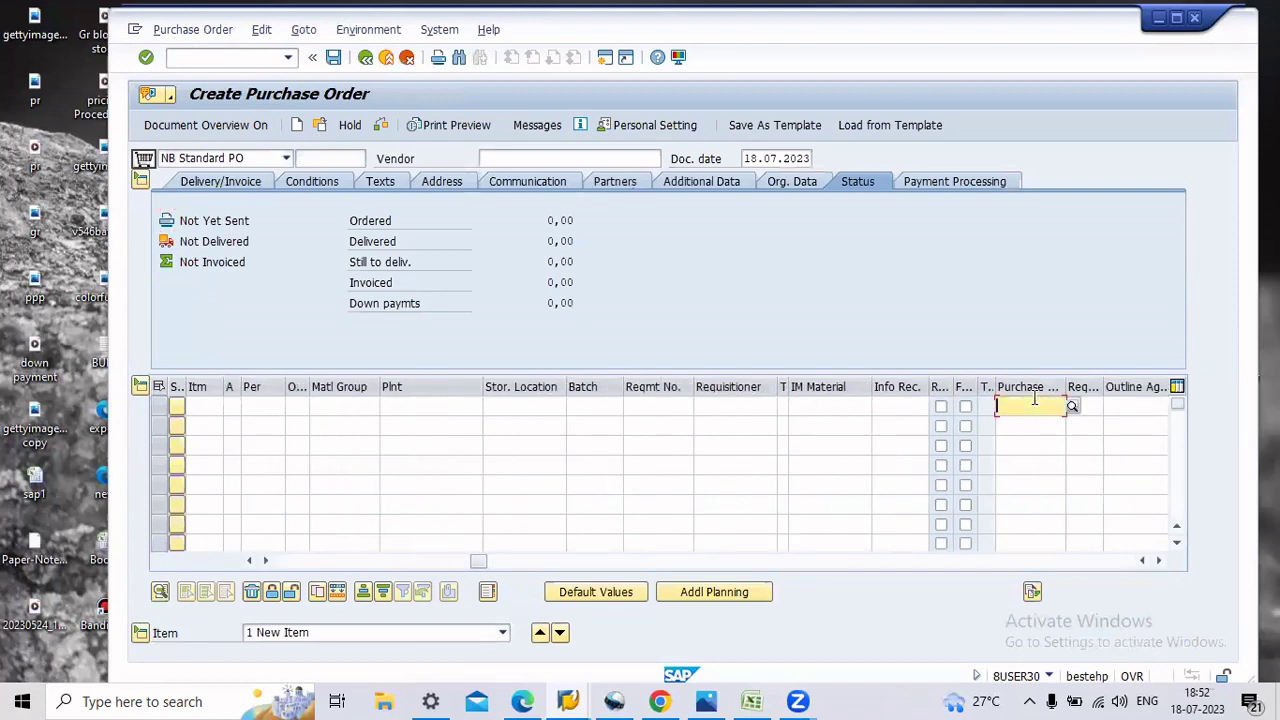
type("0010048332")
key("Return")
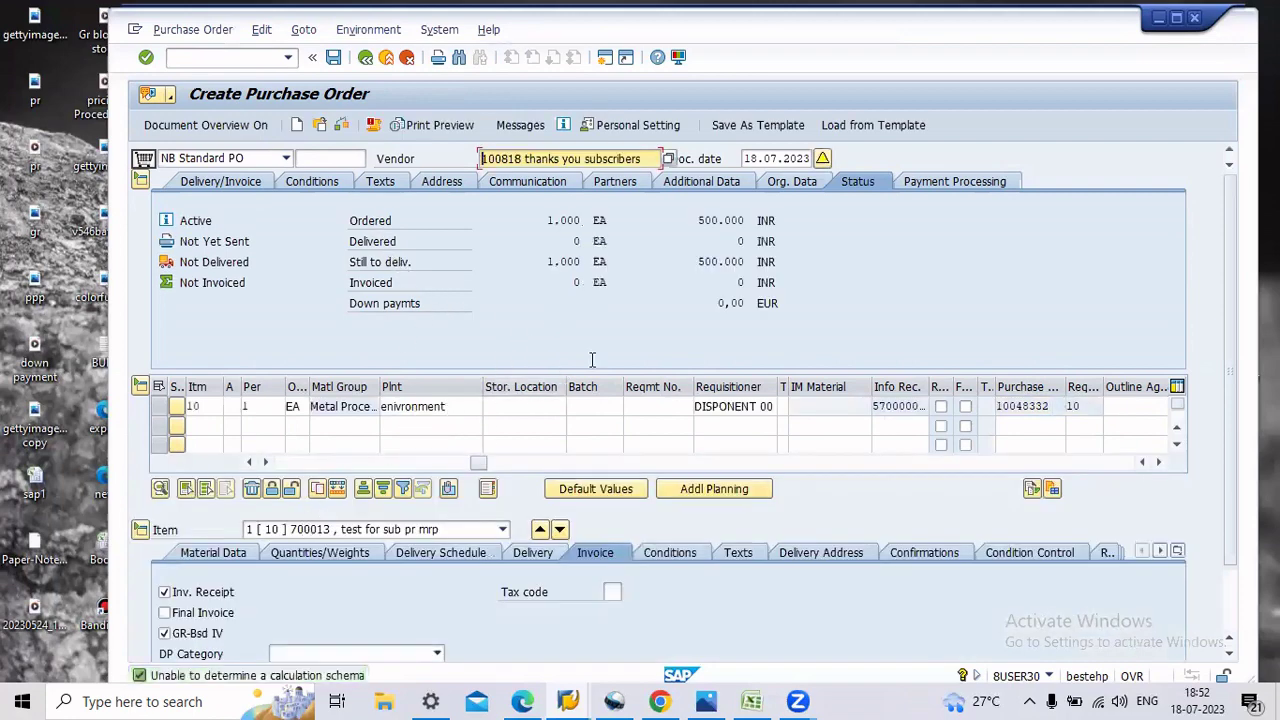
left_click(250, 462)
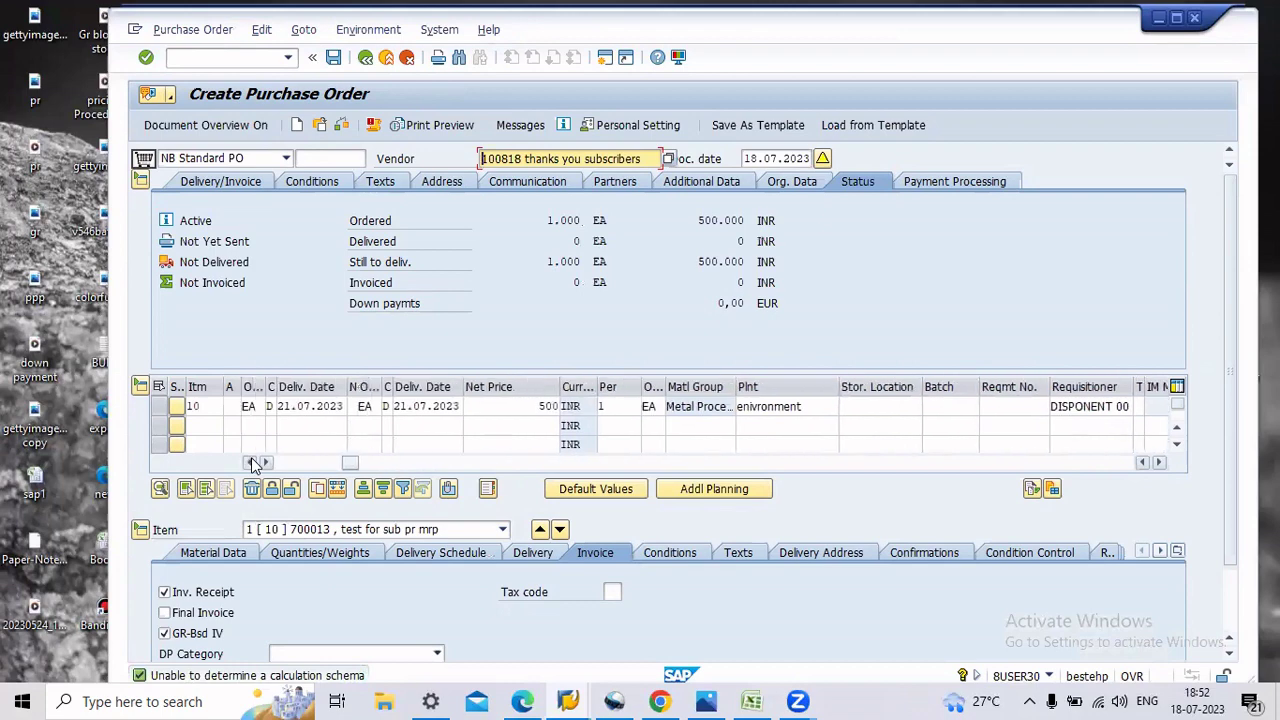
left_click(252, 462)
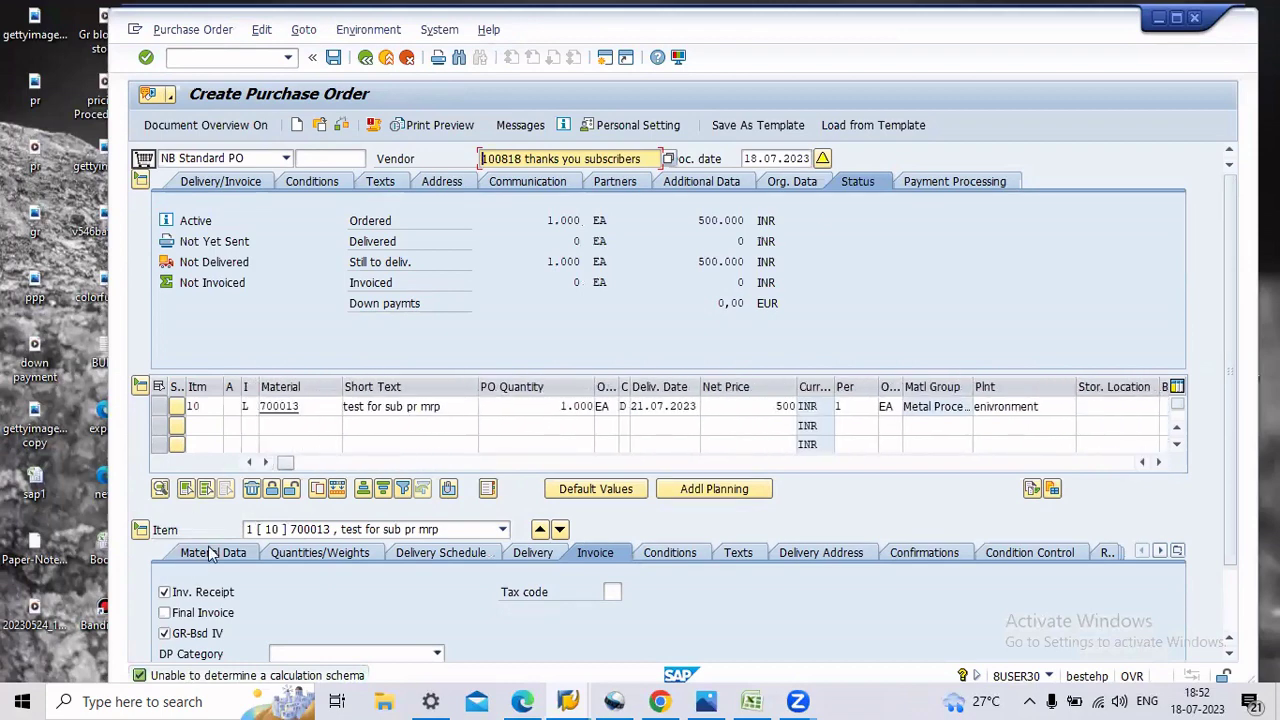
key("Return")
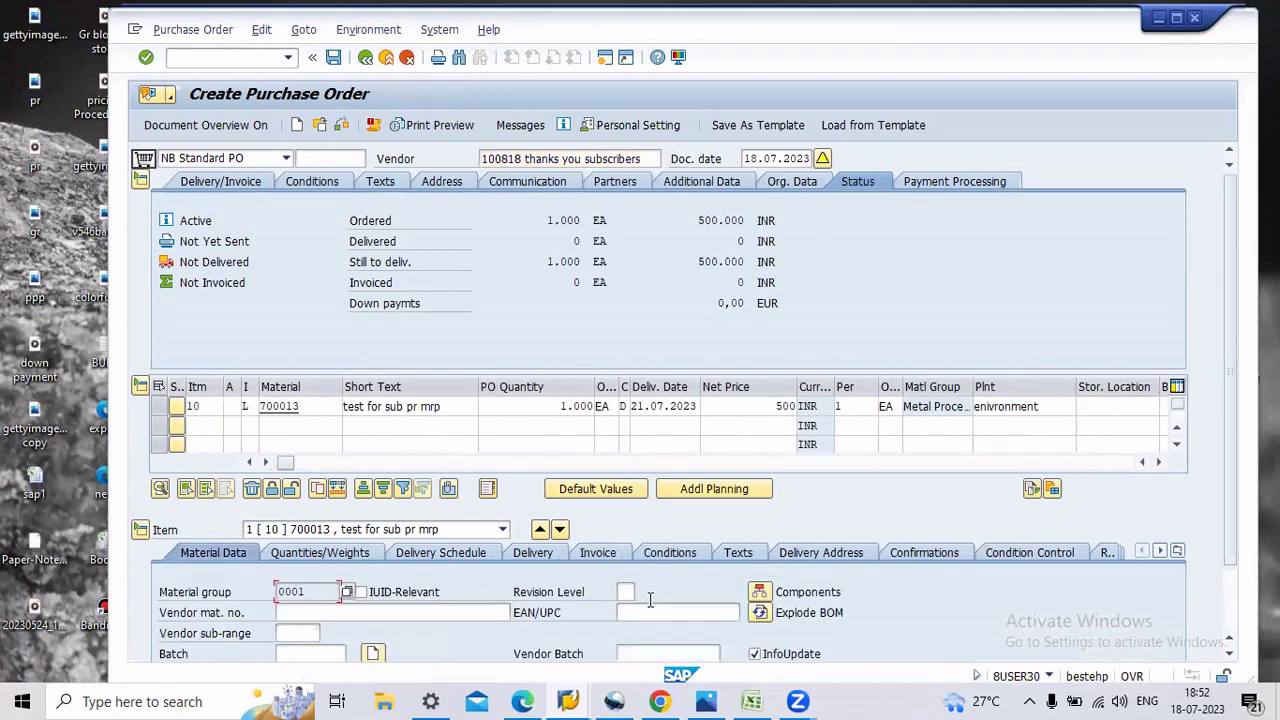
left_click(759, 613)
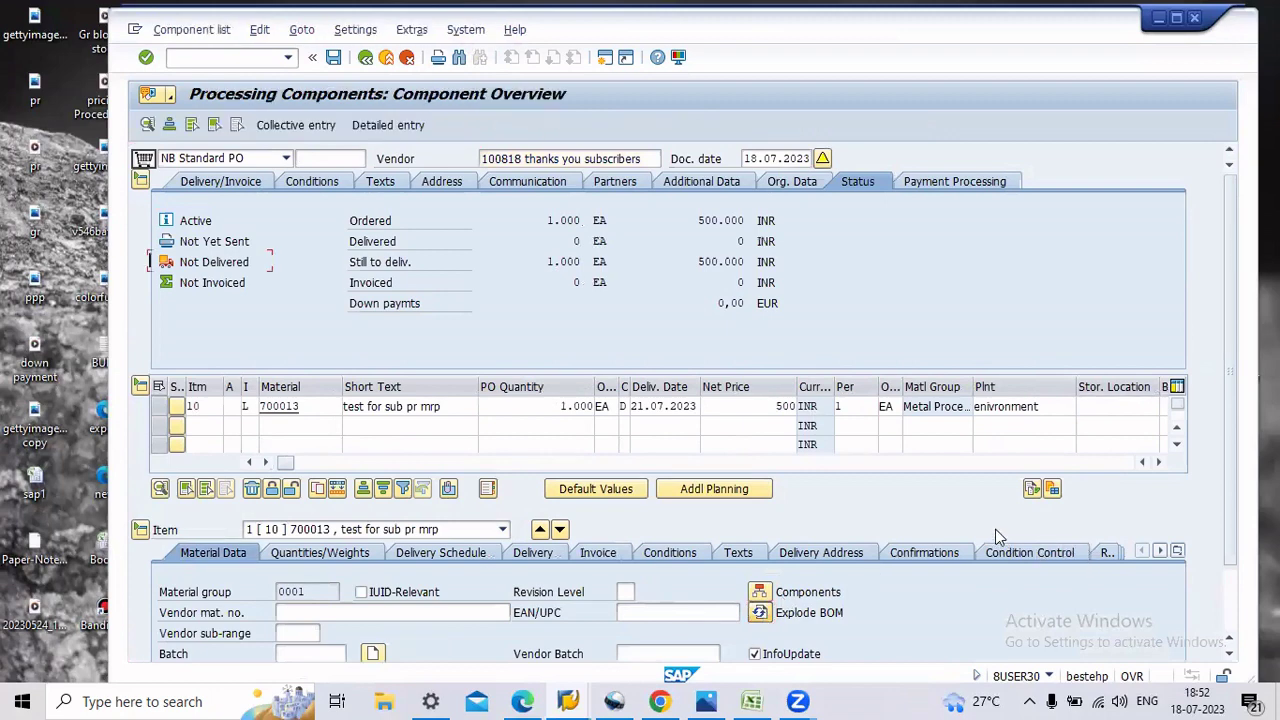
left_click(366, 57)
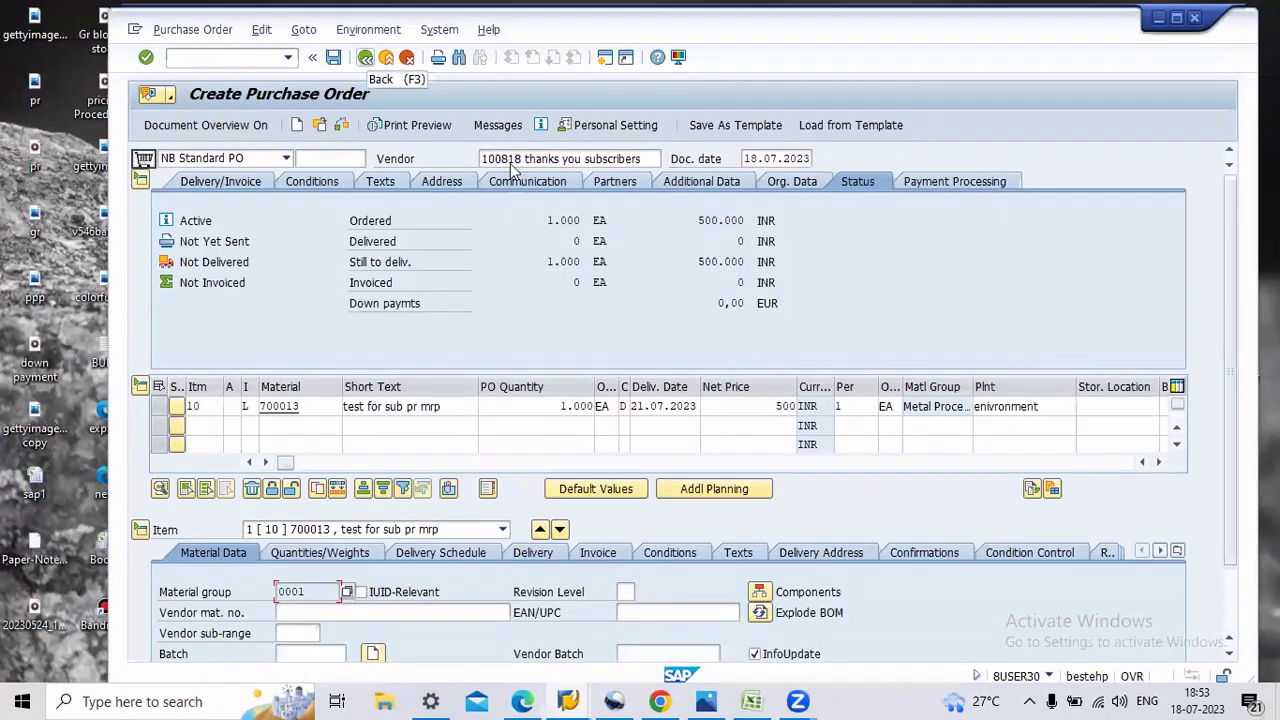
left_click(335, 58)
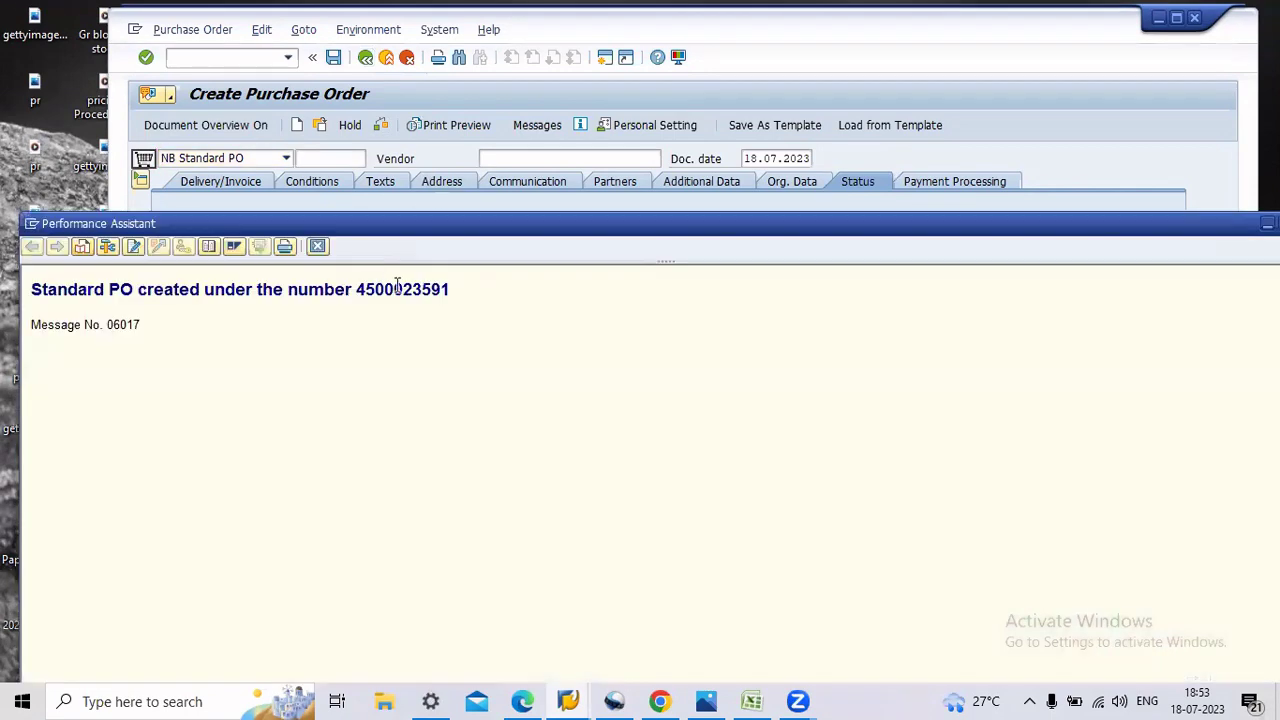
double_click(410, 290)
key("ctrl+c")
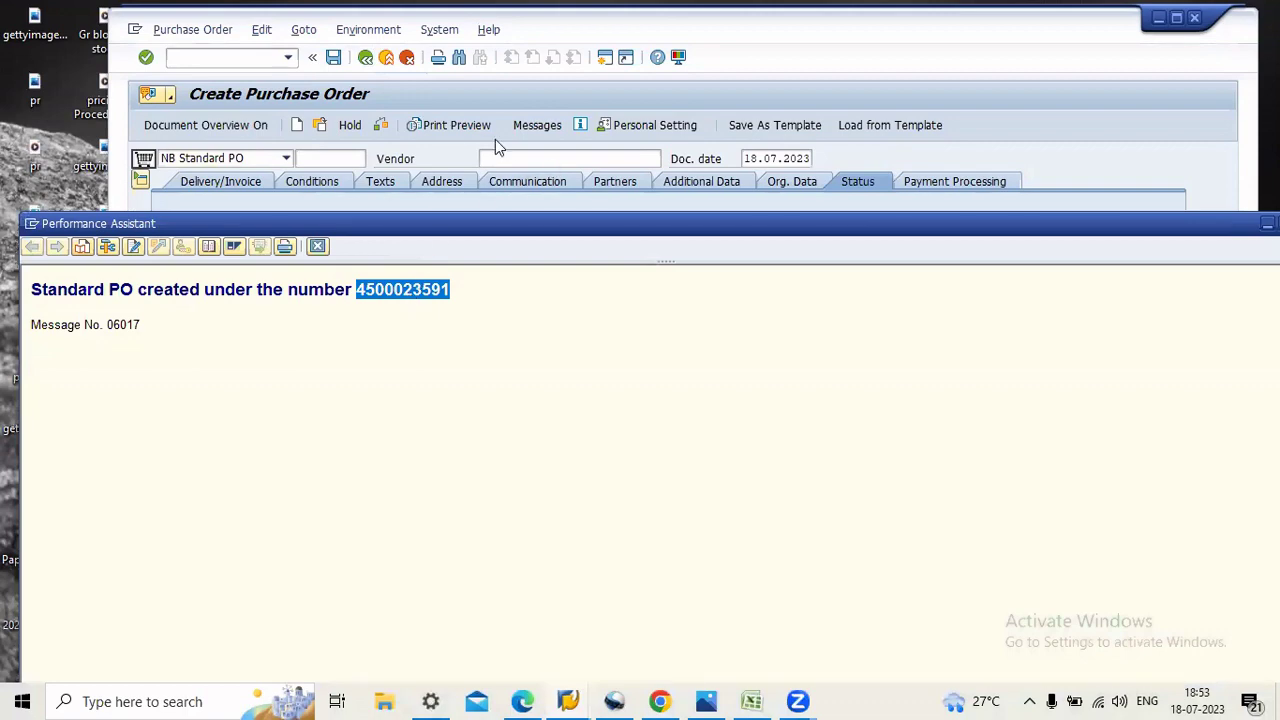
left_click(495, 141)
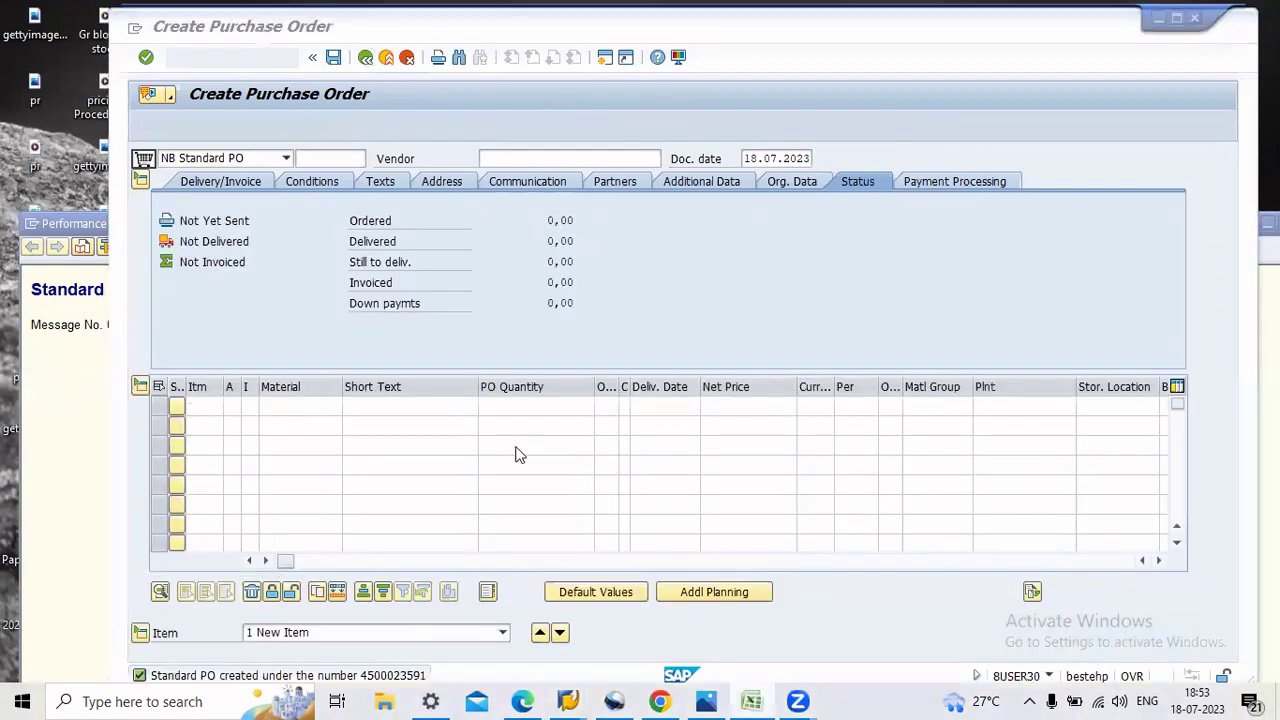
key("alt+Tab")
left_click(315, 387)
key("ctrl+v")
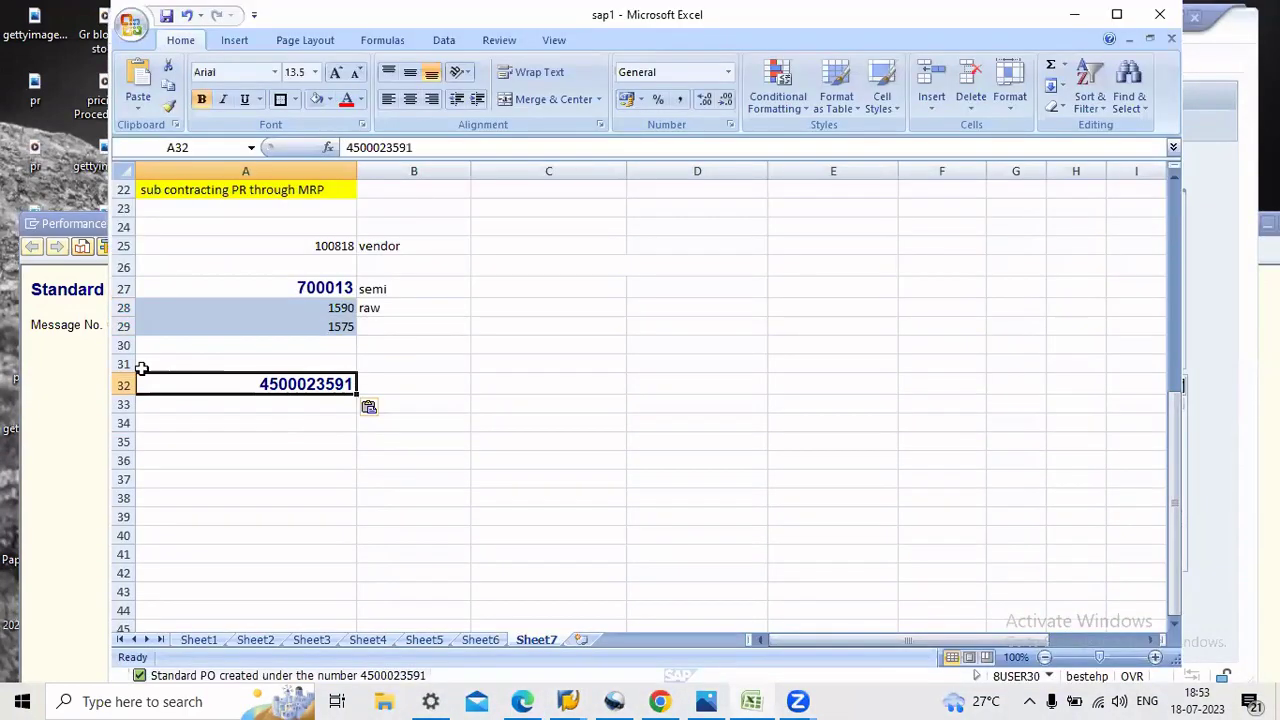
left_click(67, 354)
double_click(686, 238)
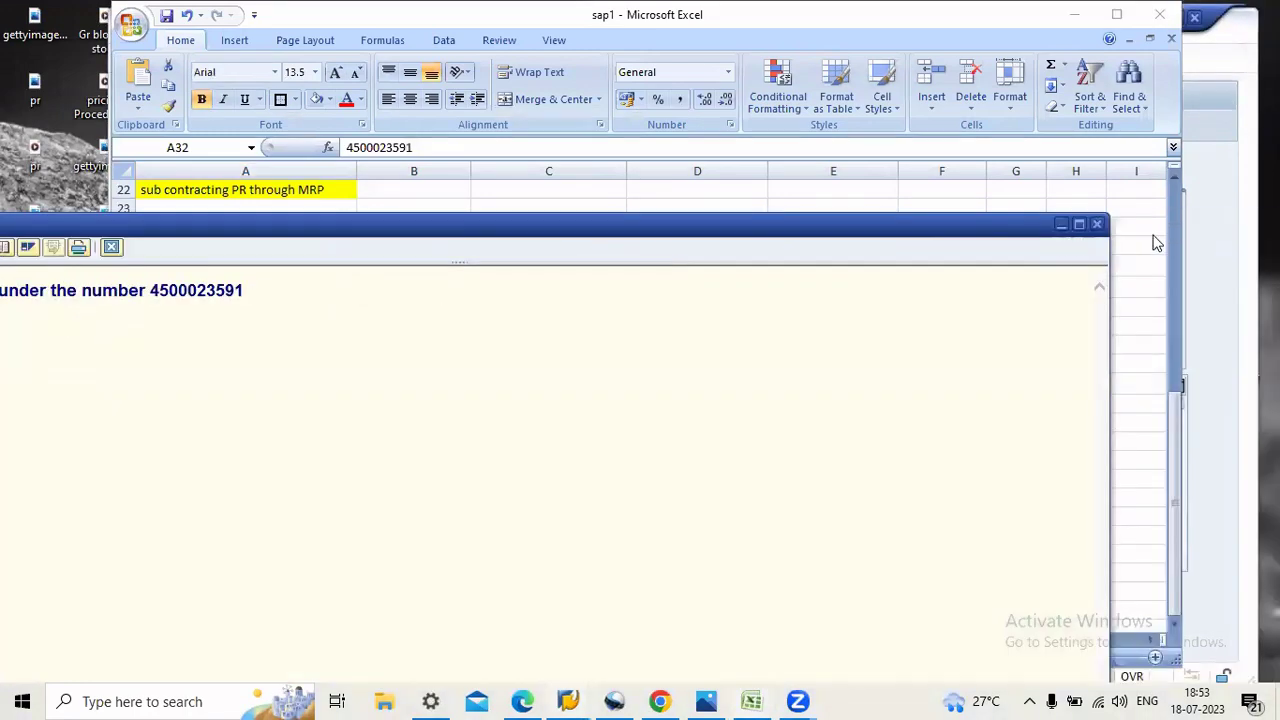
left_click(1098, 225)
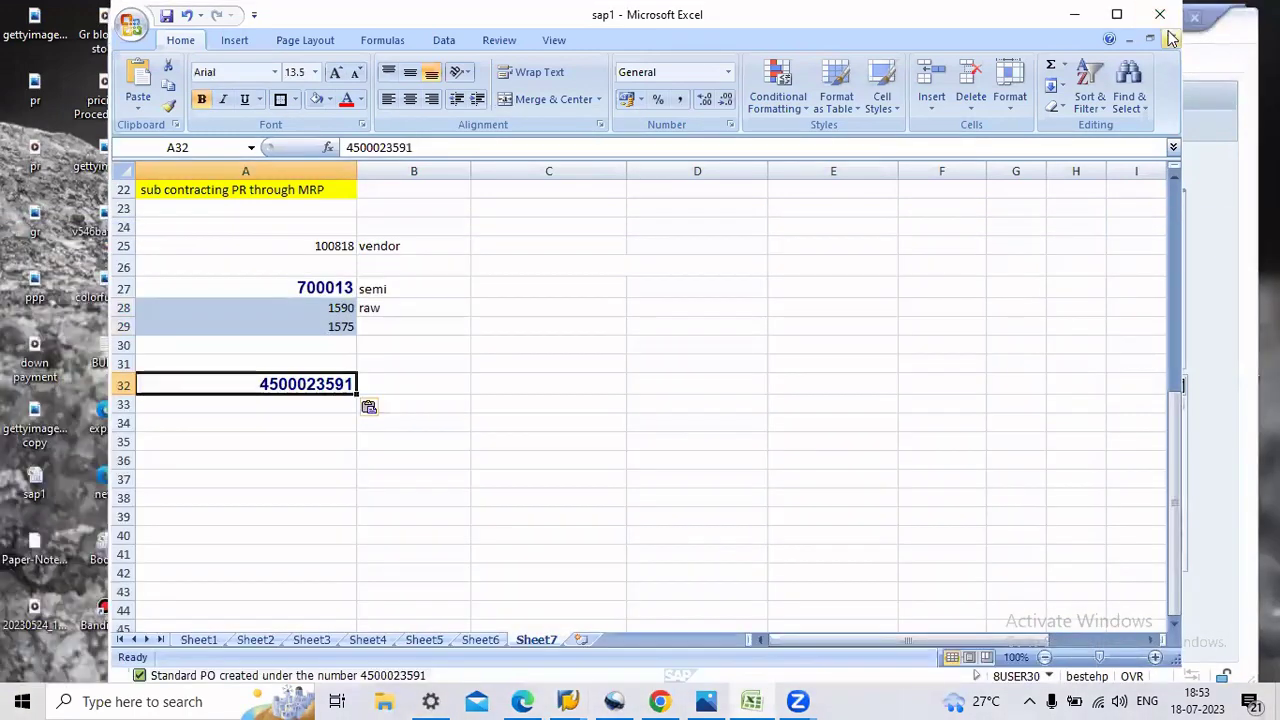
left_click(1074, 14)
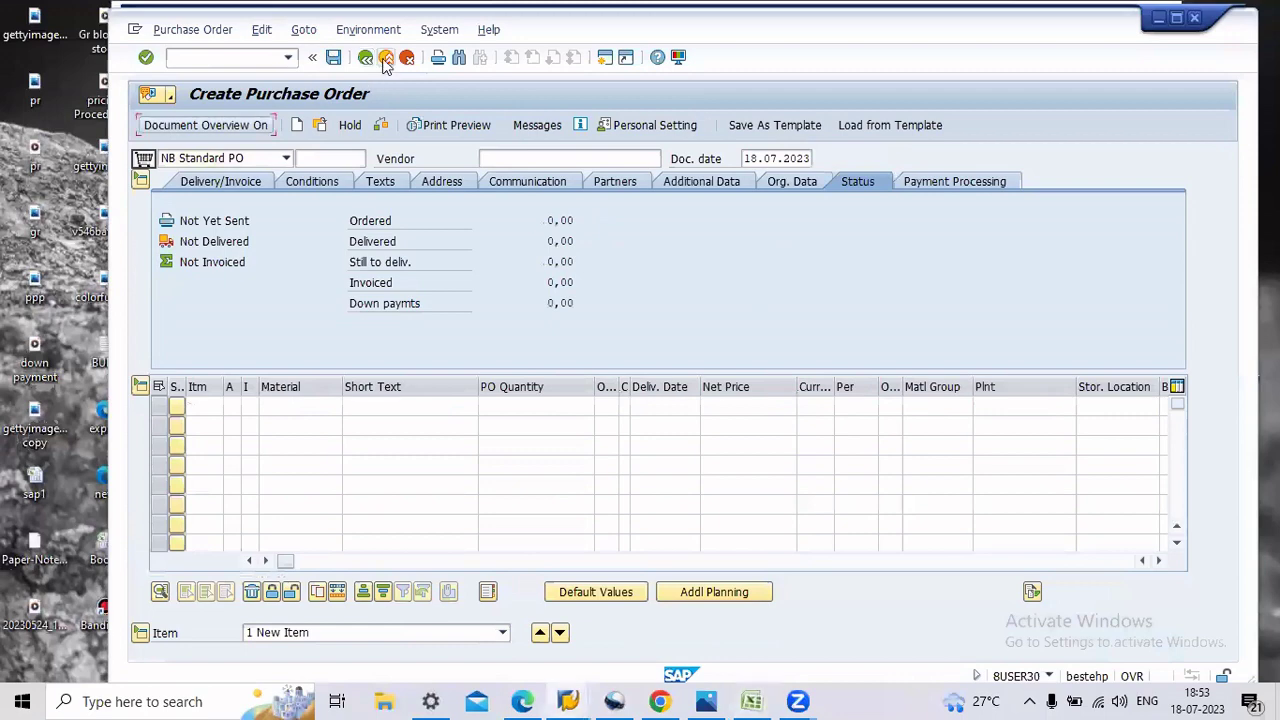
Check the MMBE stock overview at plant SEZ1 for materials 700013 and 1575.
key("F3")
type("mmbe")
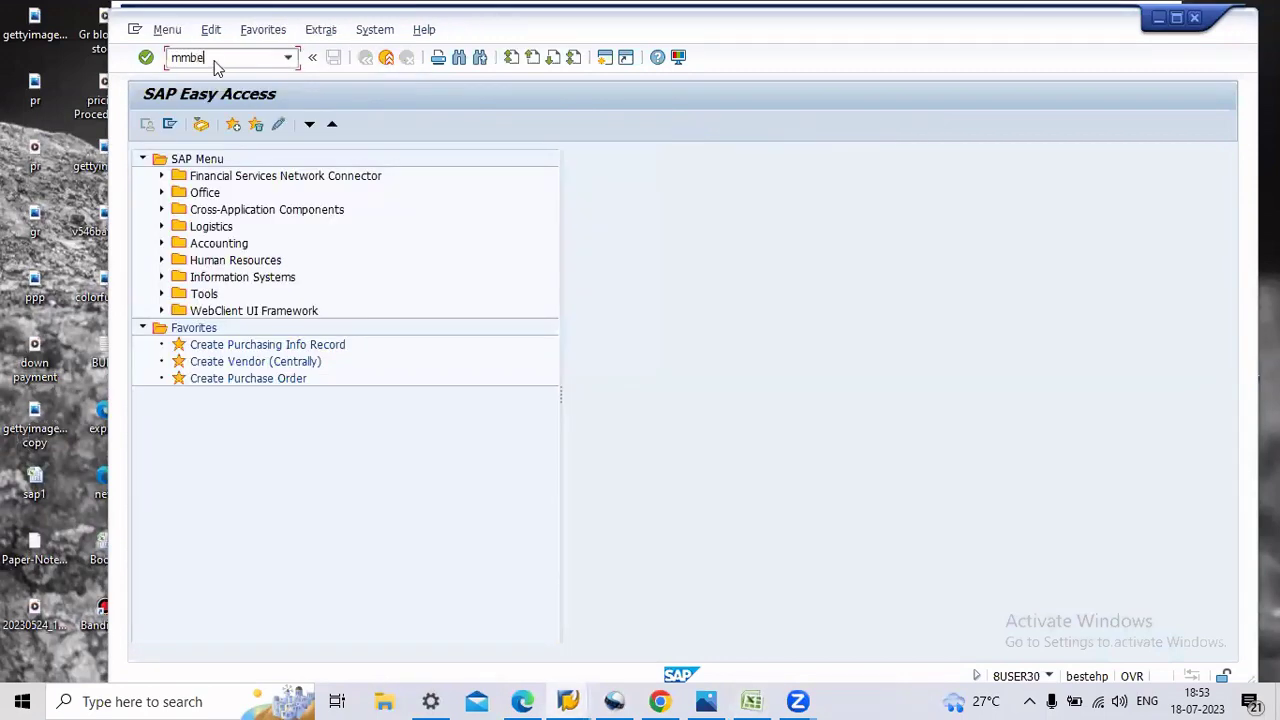
key("Return")
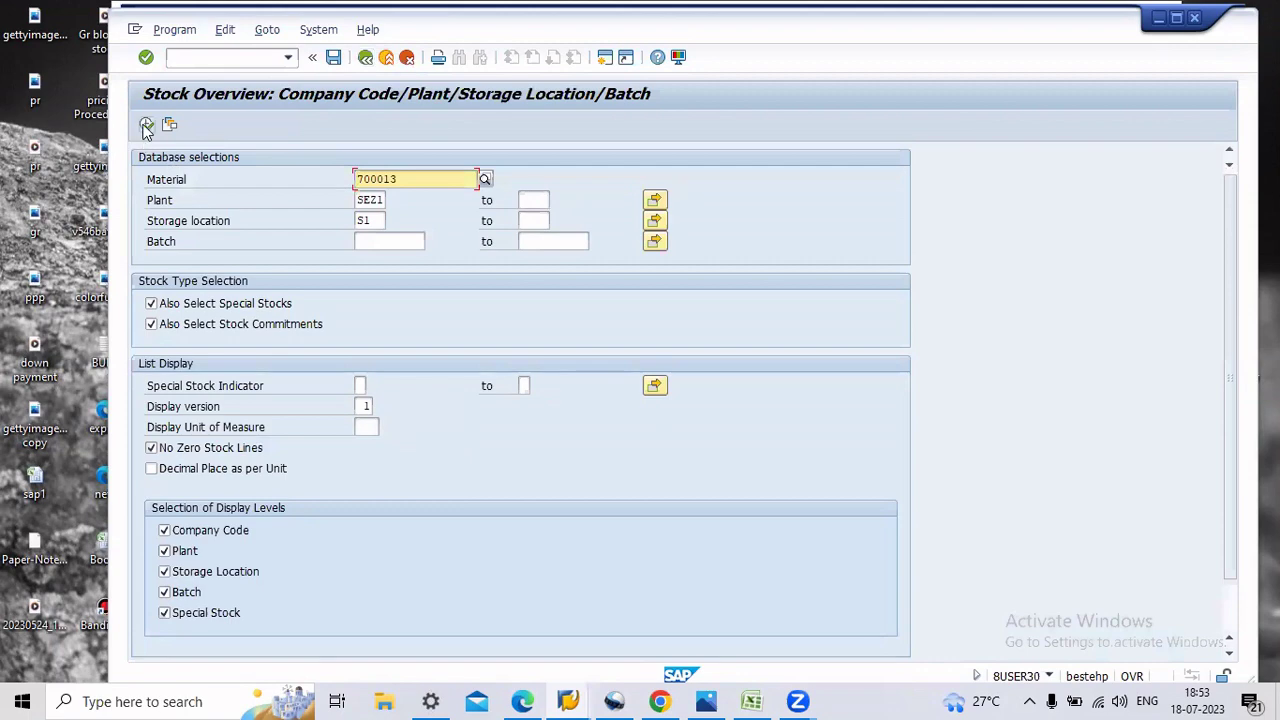
left_click(147, 124)
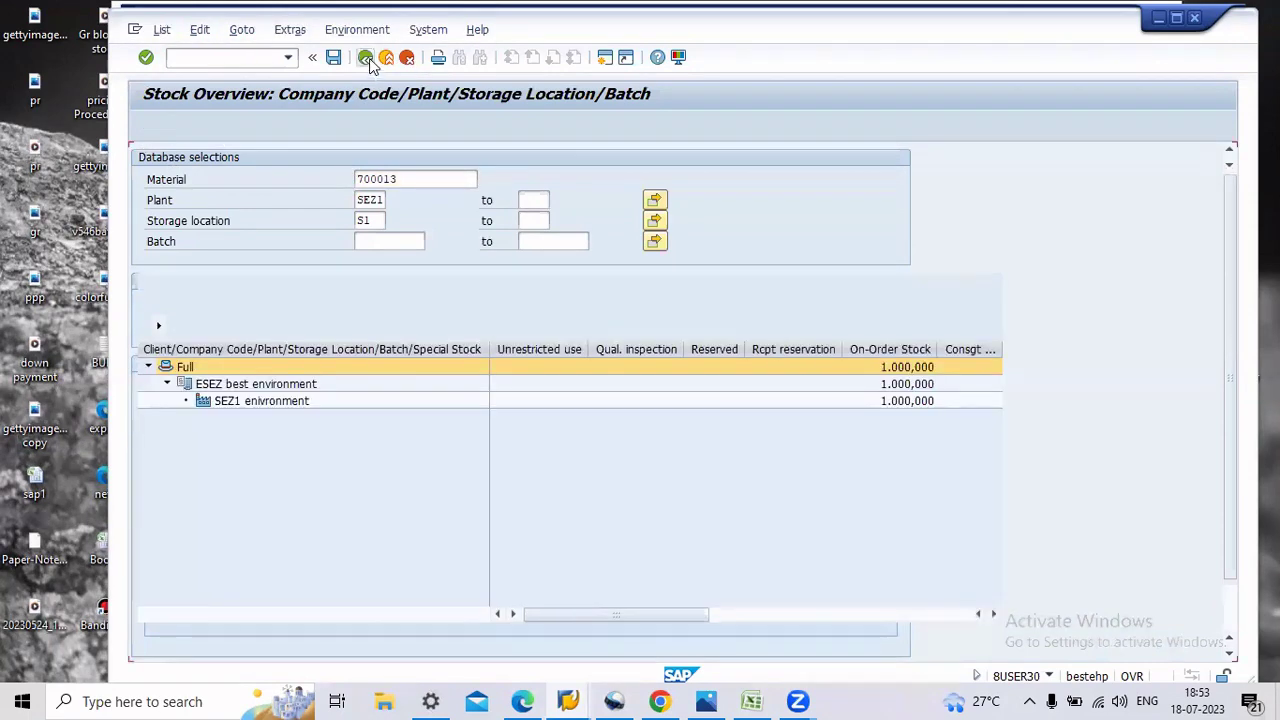
key("F3")
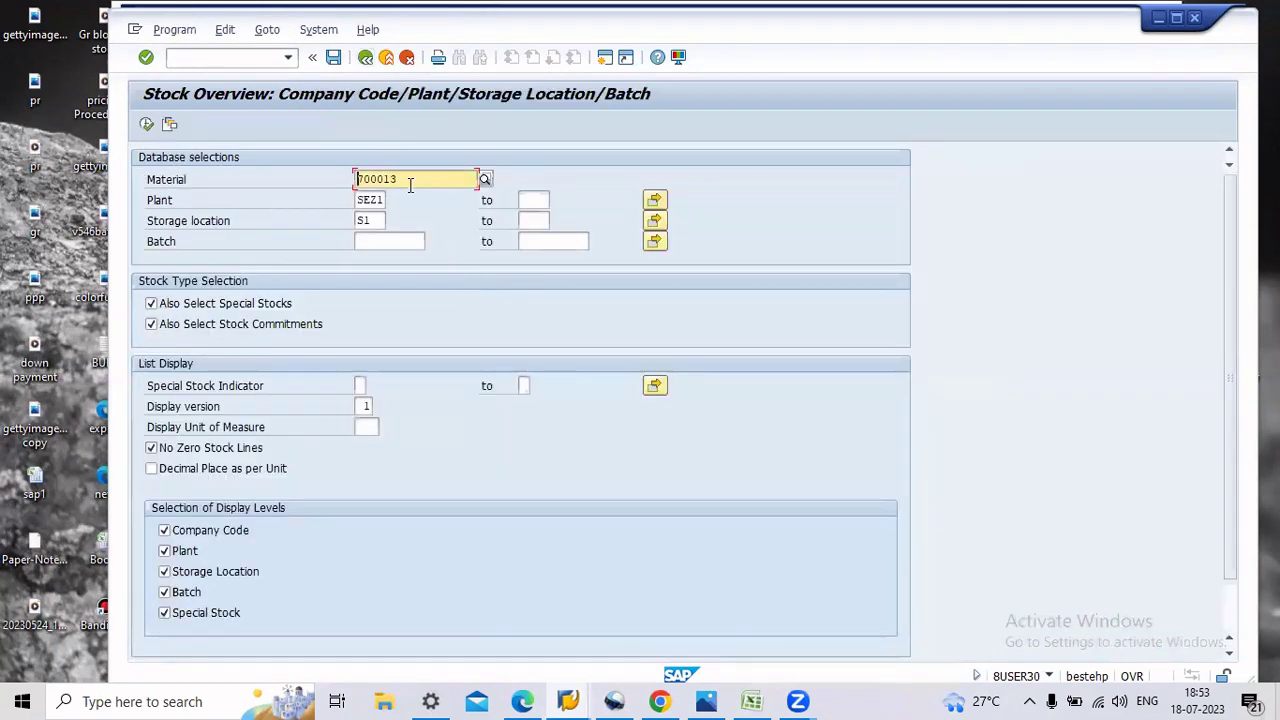
key("BackSpace")
key("BackSpace")
key("BackSpace")
key("BackSpace")
key("BackSpace")
key("BackSpace")
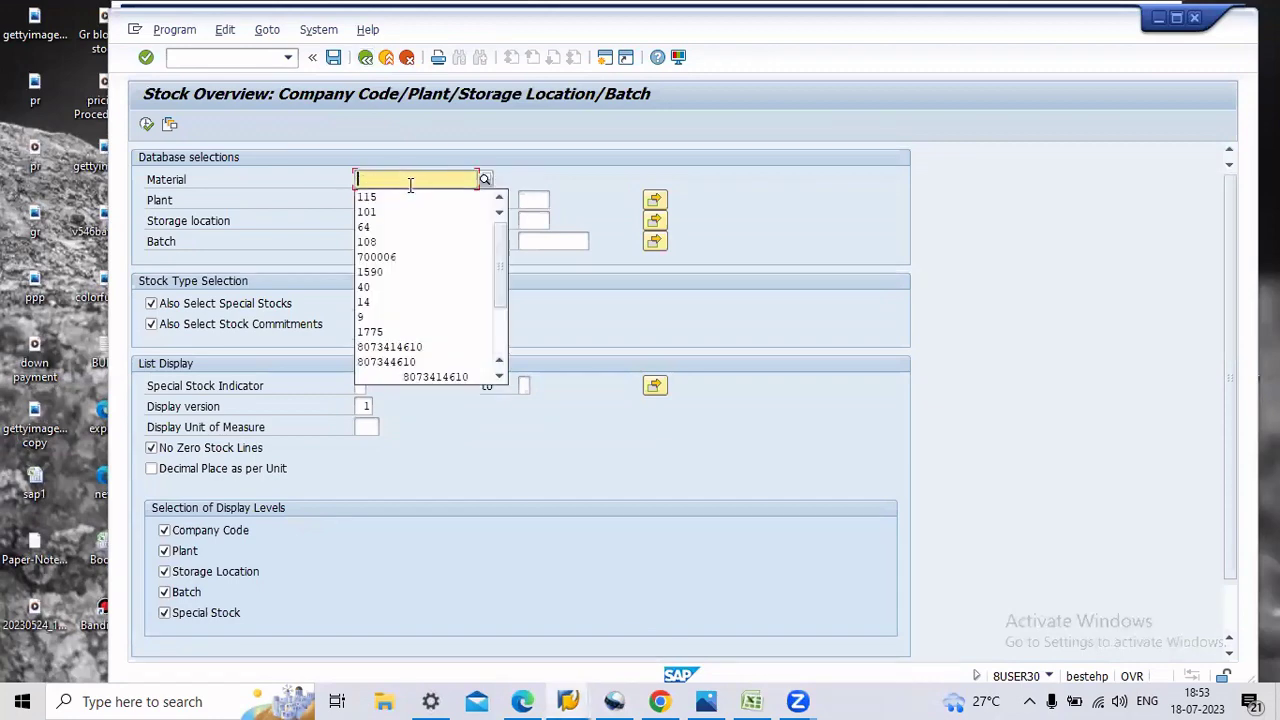
type("1575")
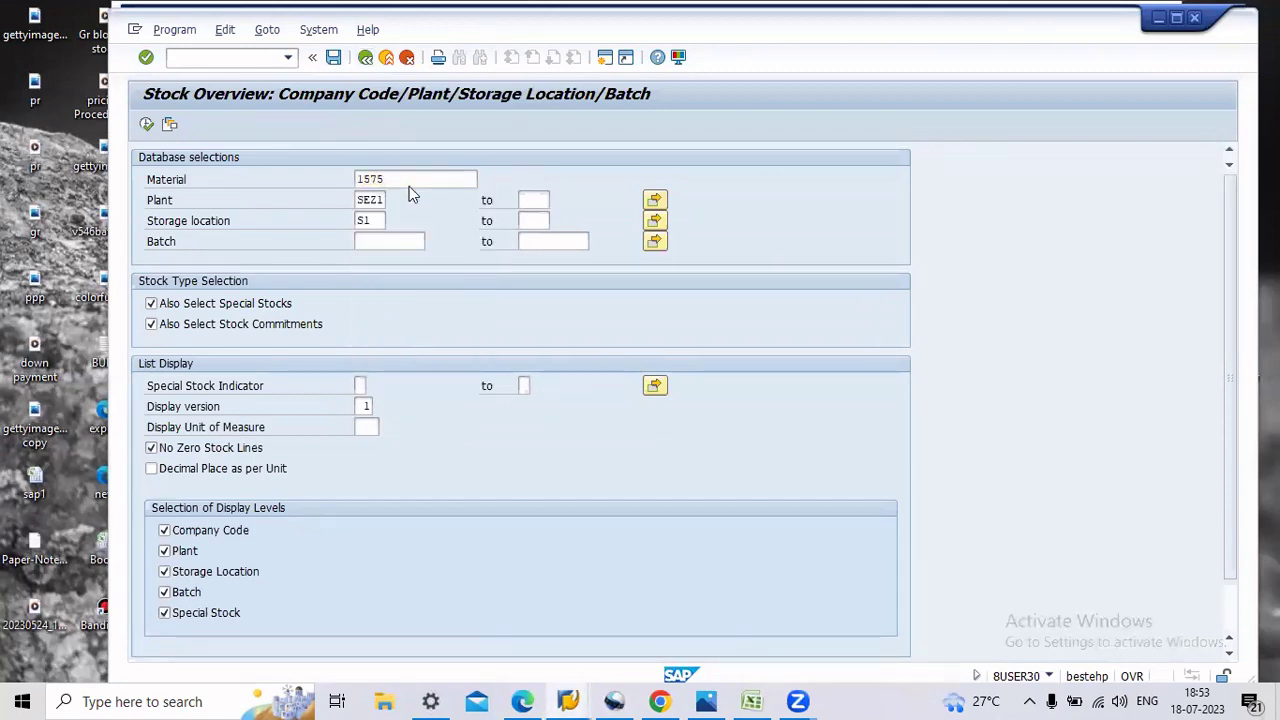
left_click(146, 125)
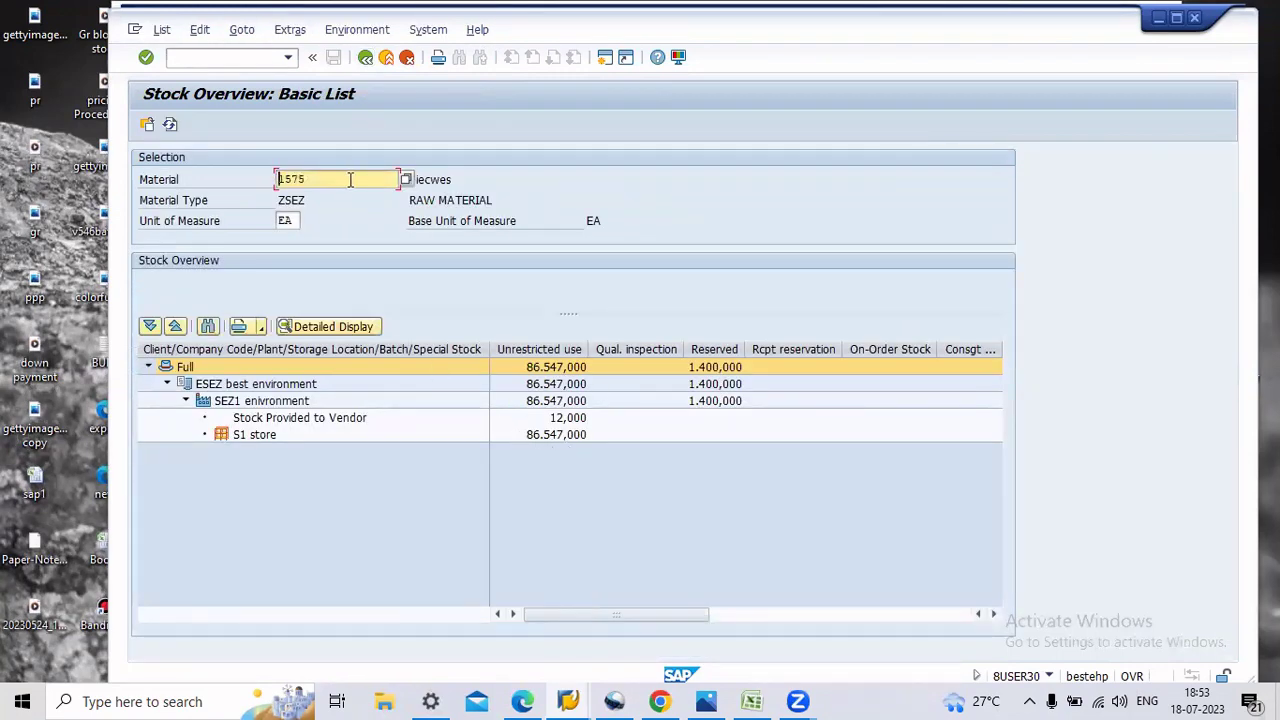
Check component 1590's stock of 64.554, then open ME2O for vendor 100818.
left_click(365, 57)
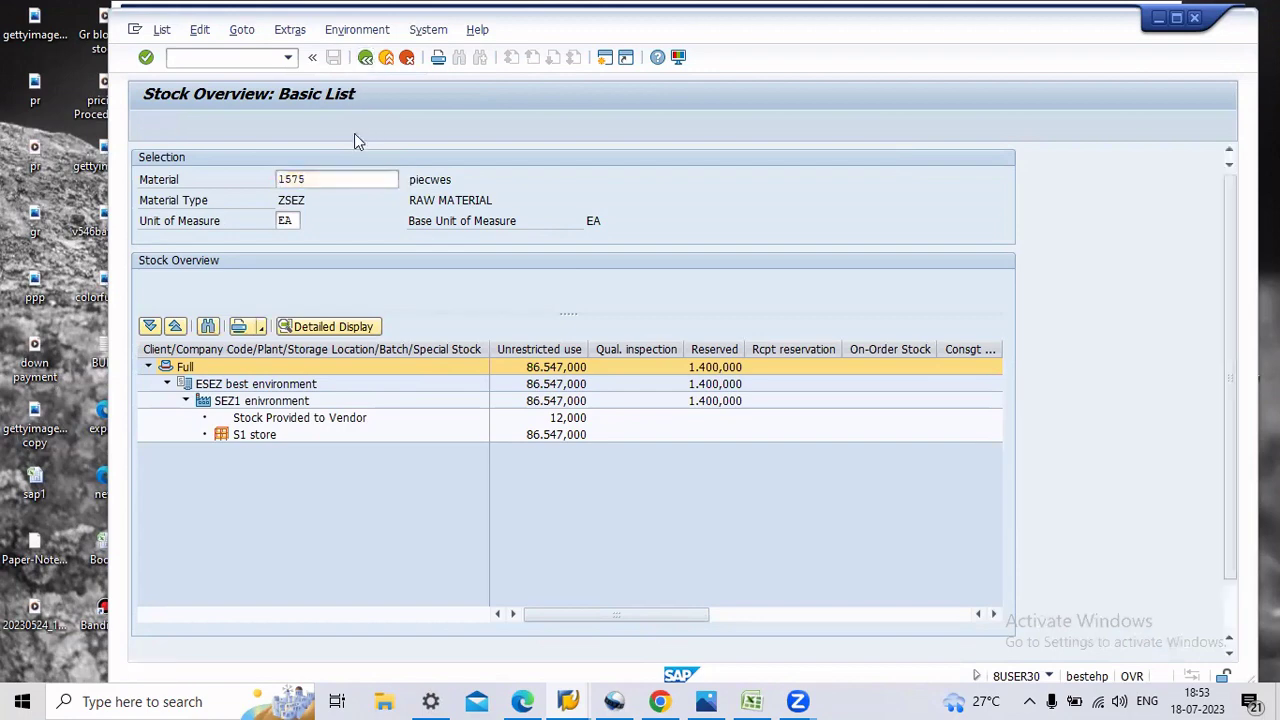
key("F8")
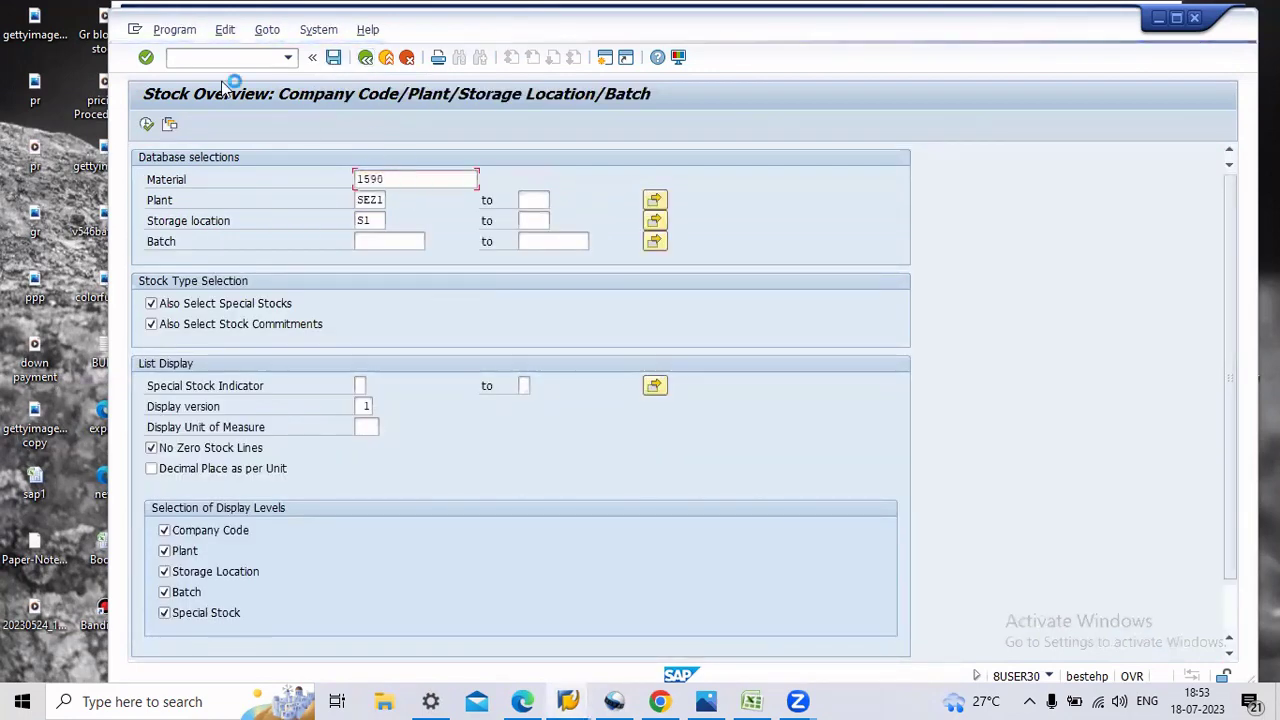
left_click(146, 124)
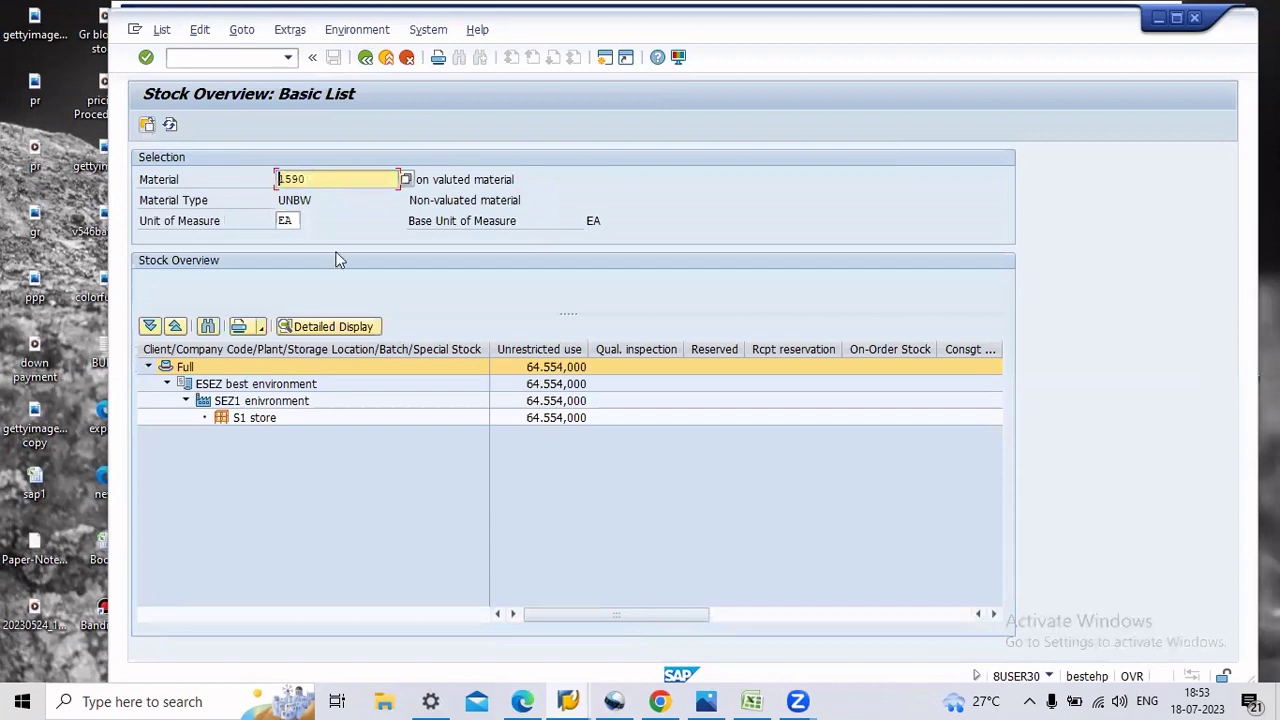
left_click(384, 57)
left_click(212, 63)
type("me2o")
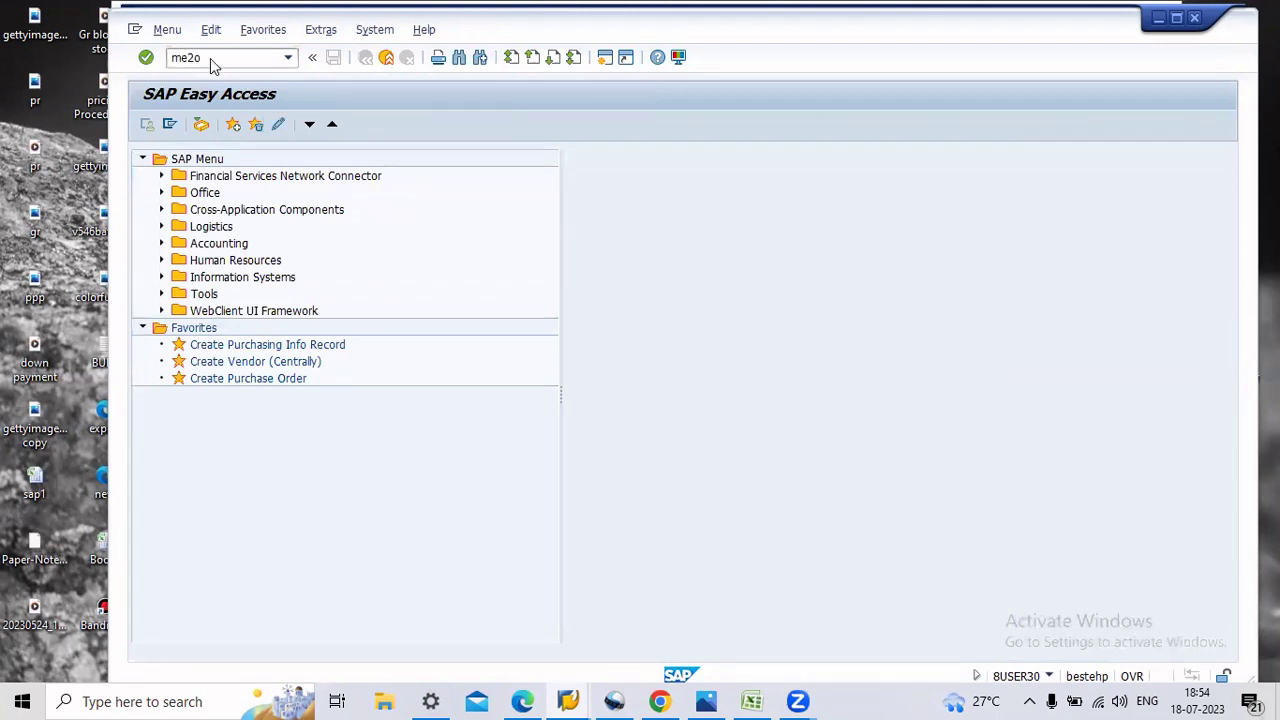
key("Return")
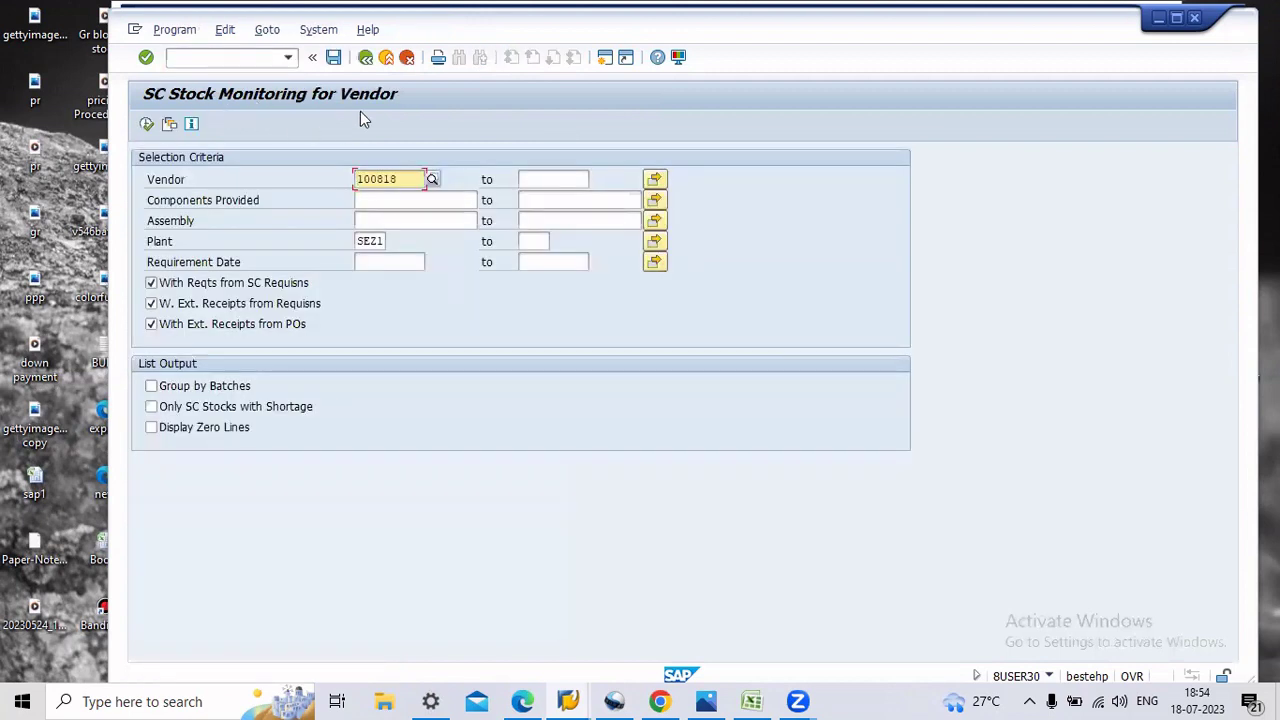
List vendor 100818's subcontracting stock and issue 10 EA of component 1575.
left_click(146, 124)
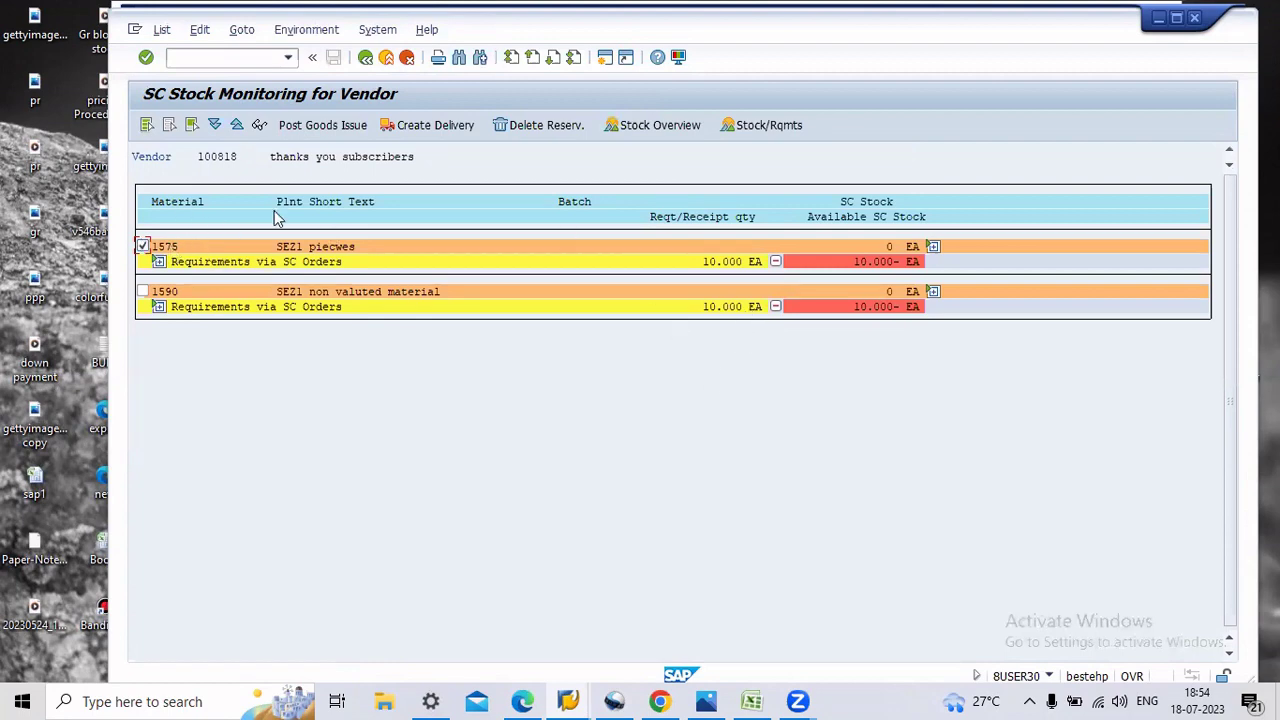
left_click(316, 126)
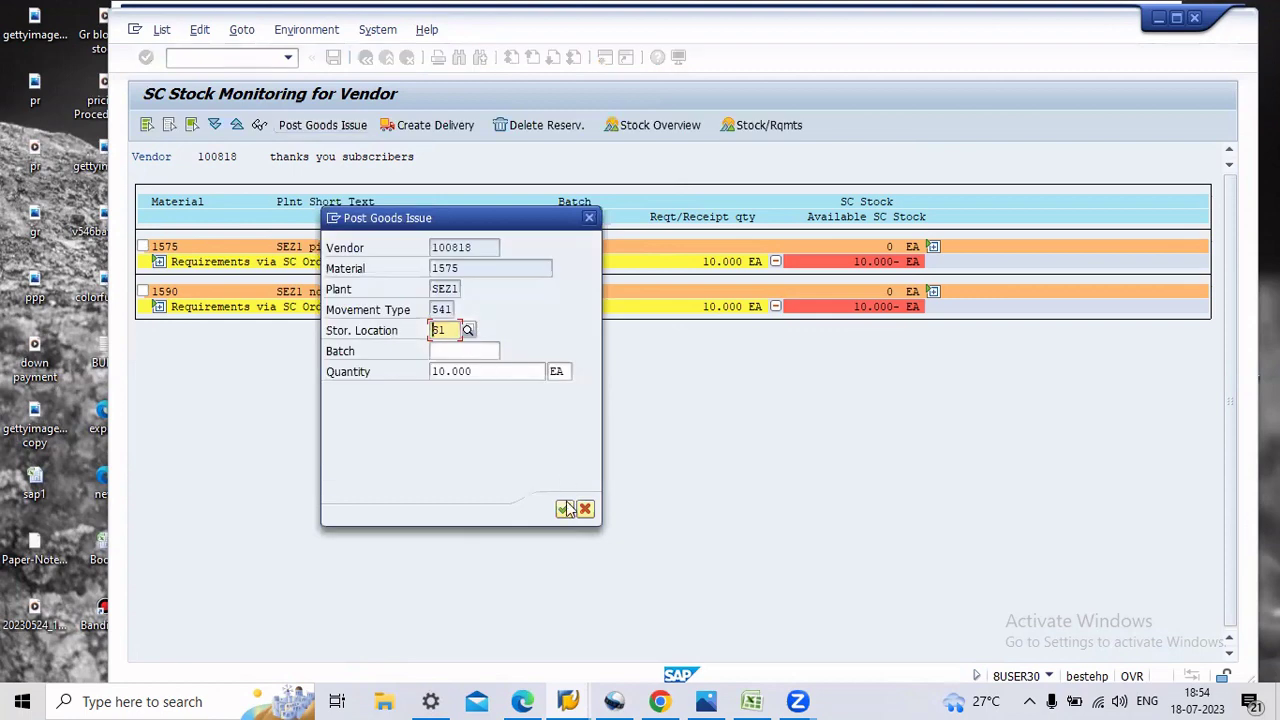
left_click(566, 510)
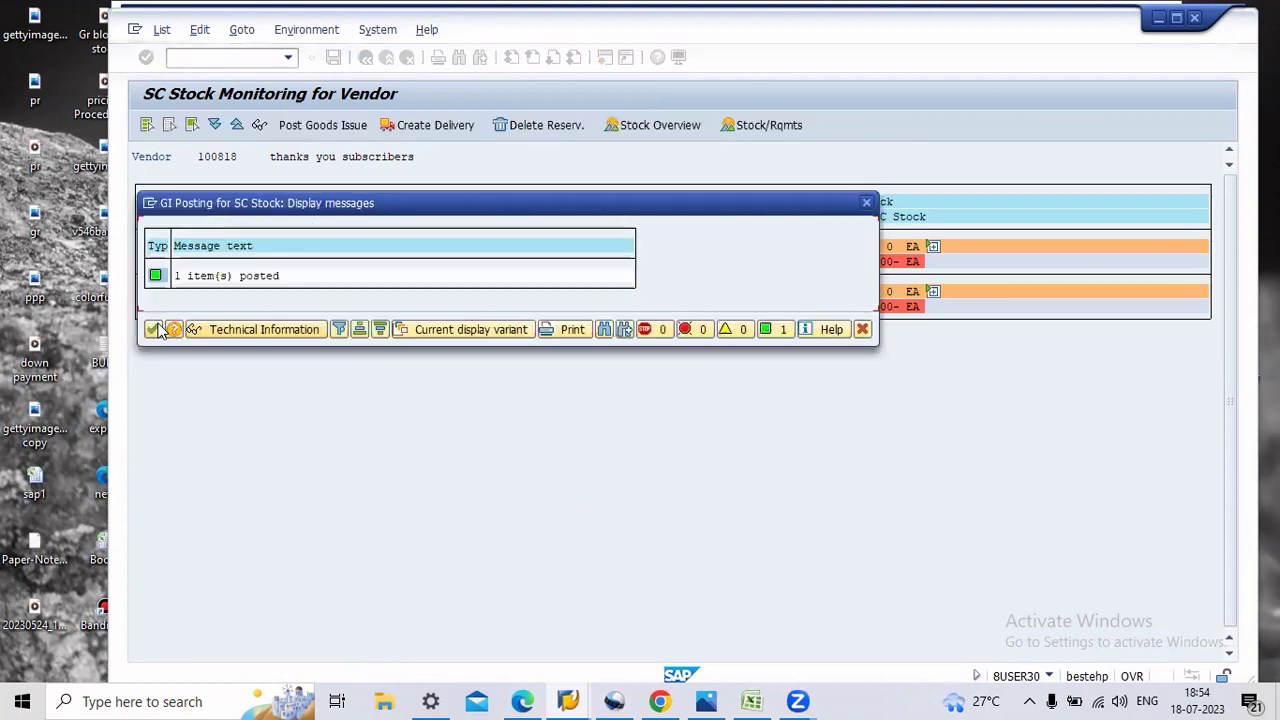
left_click(155, 329)
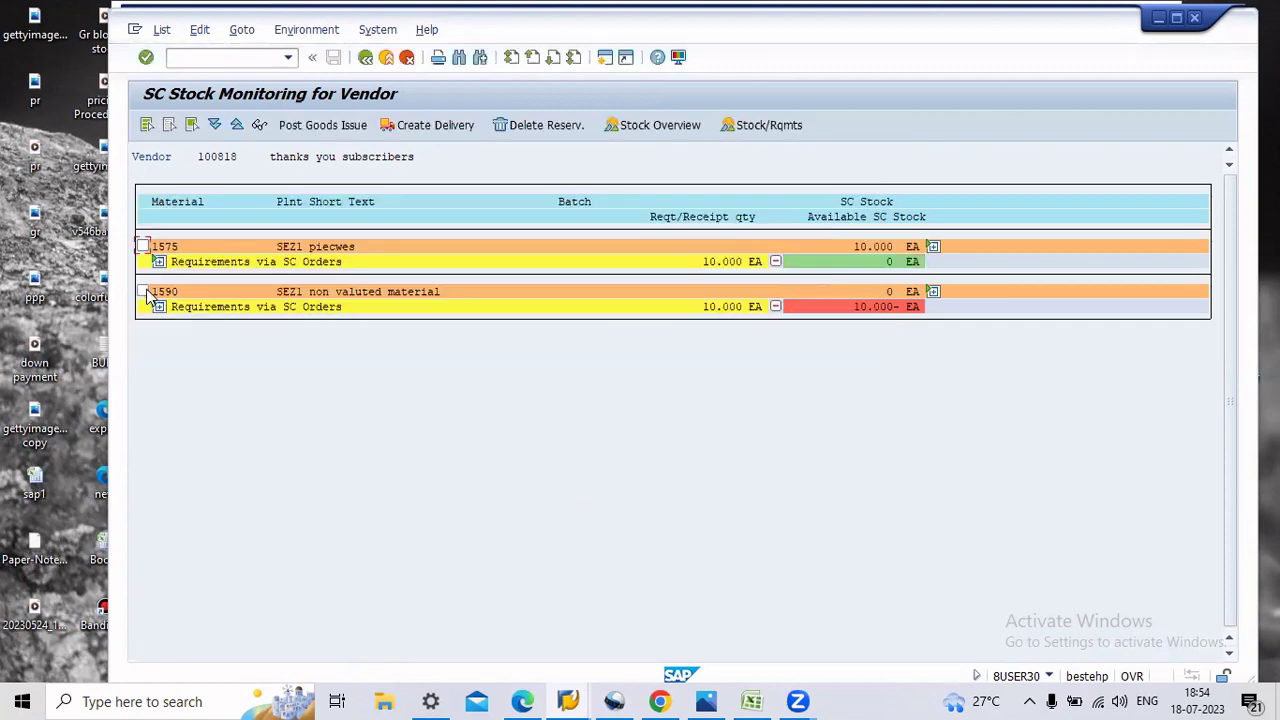
Issue 10 EA of component 1590 to the vendor and leave the stock list.
left_click(143, 291)
left_click(322, 125)
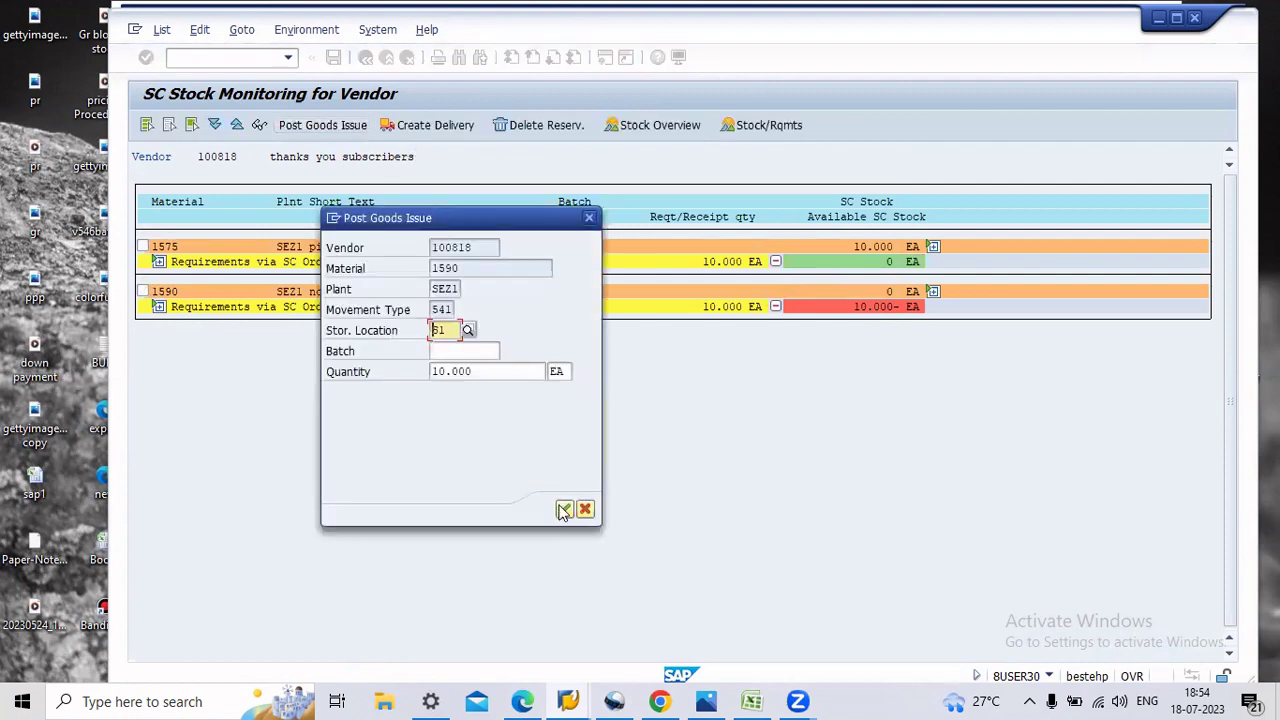
left_click(563, 510)
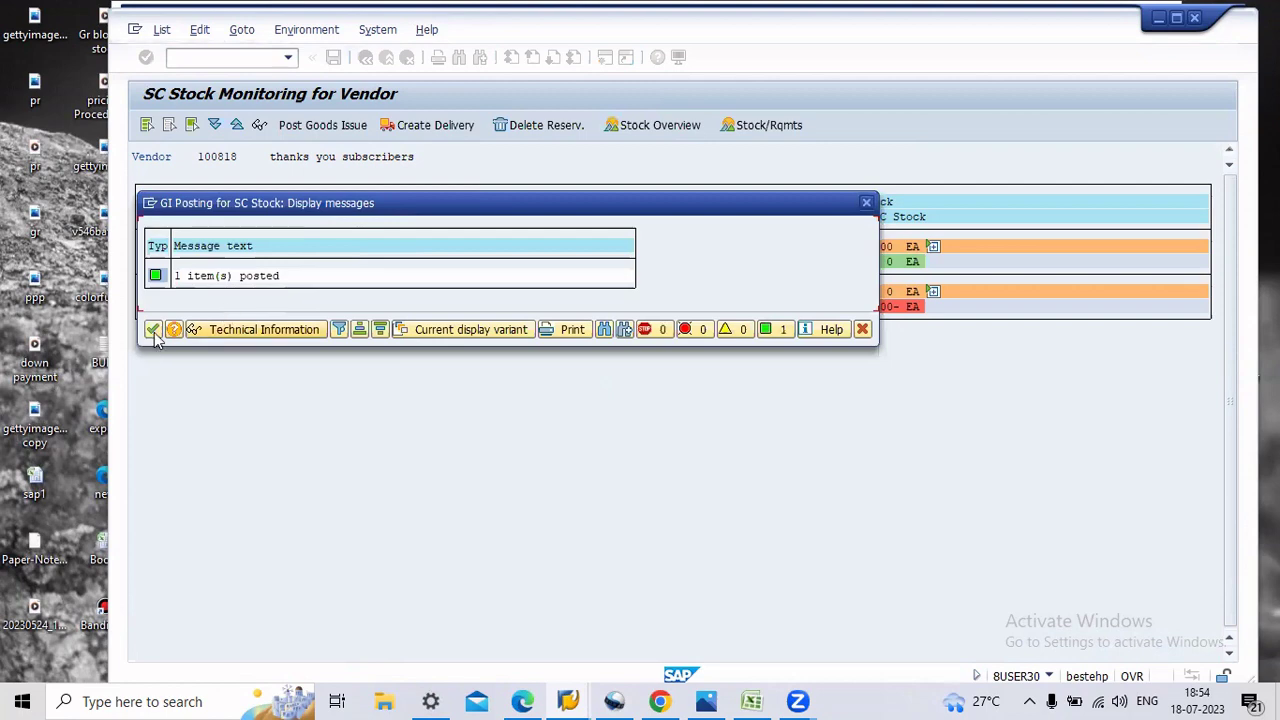
left_click(153, 331)
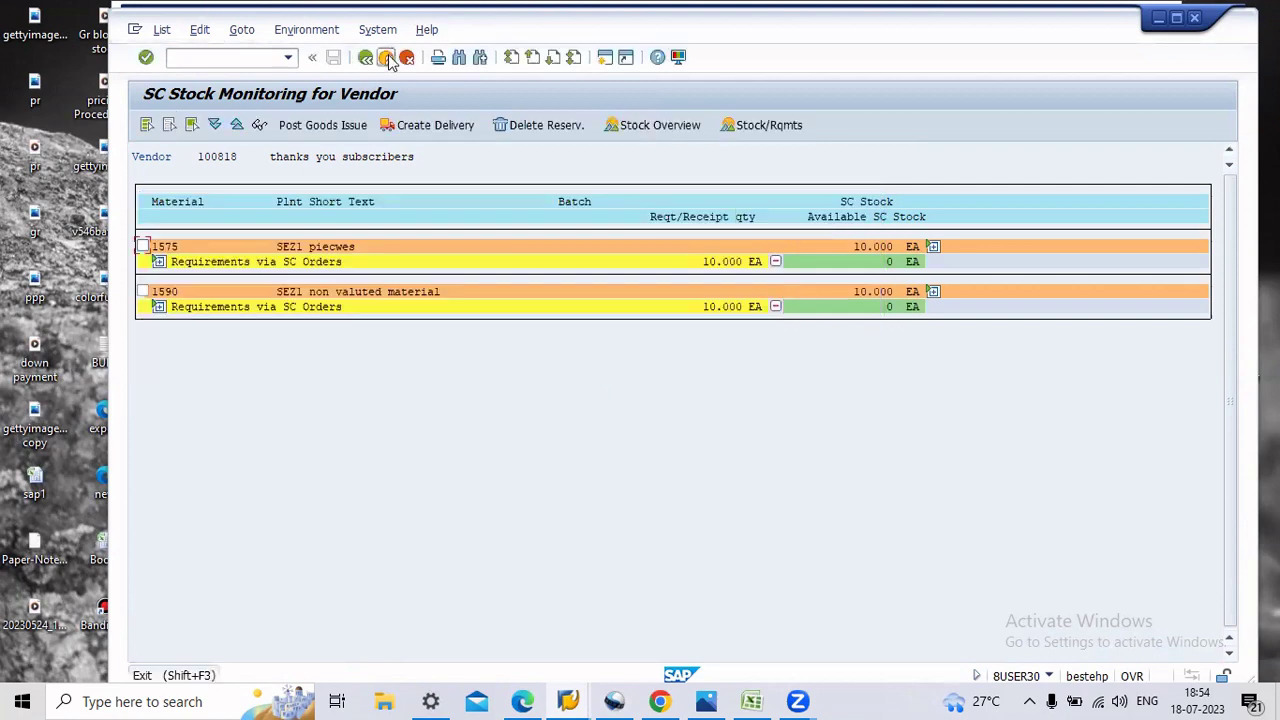
left_click(388, 58)
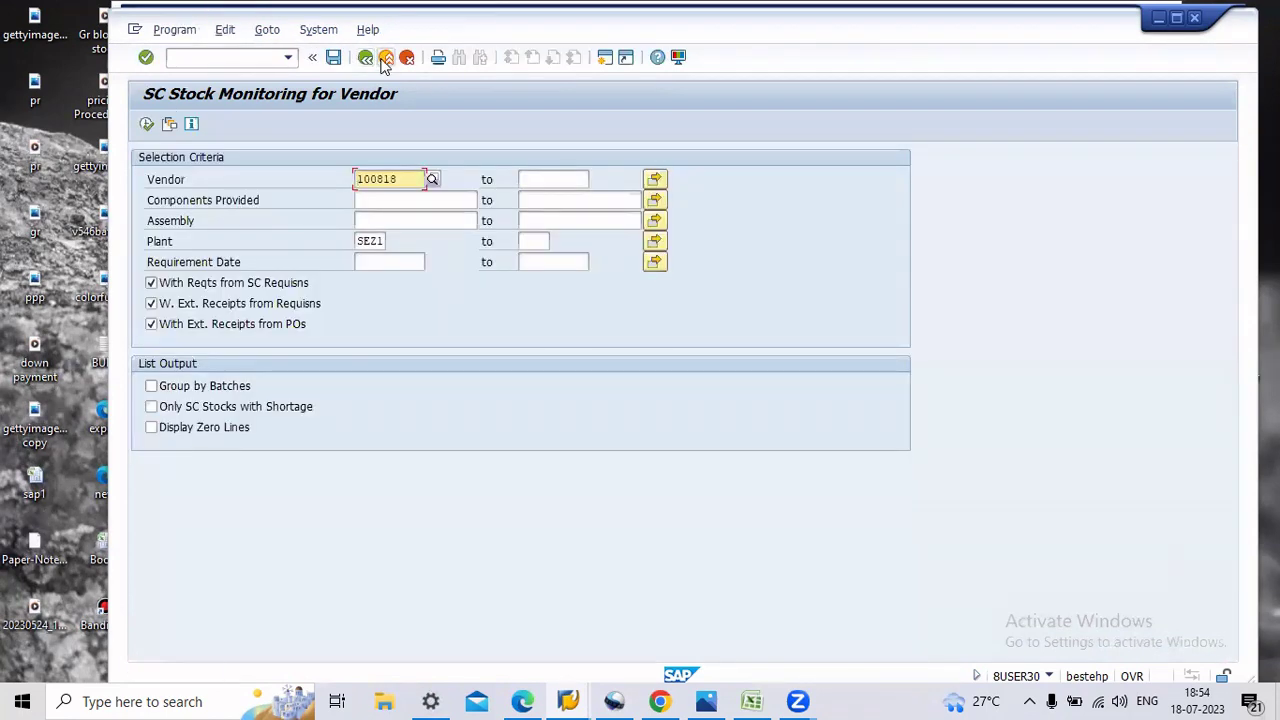
left_click(386, 58)
type("migo")
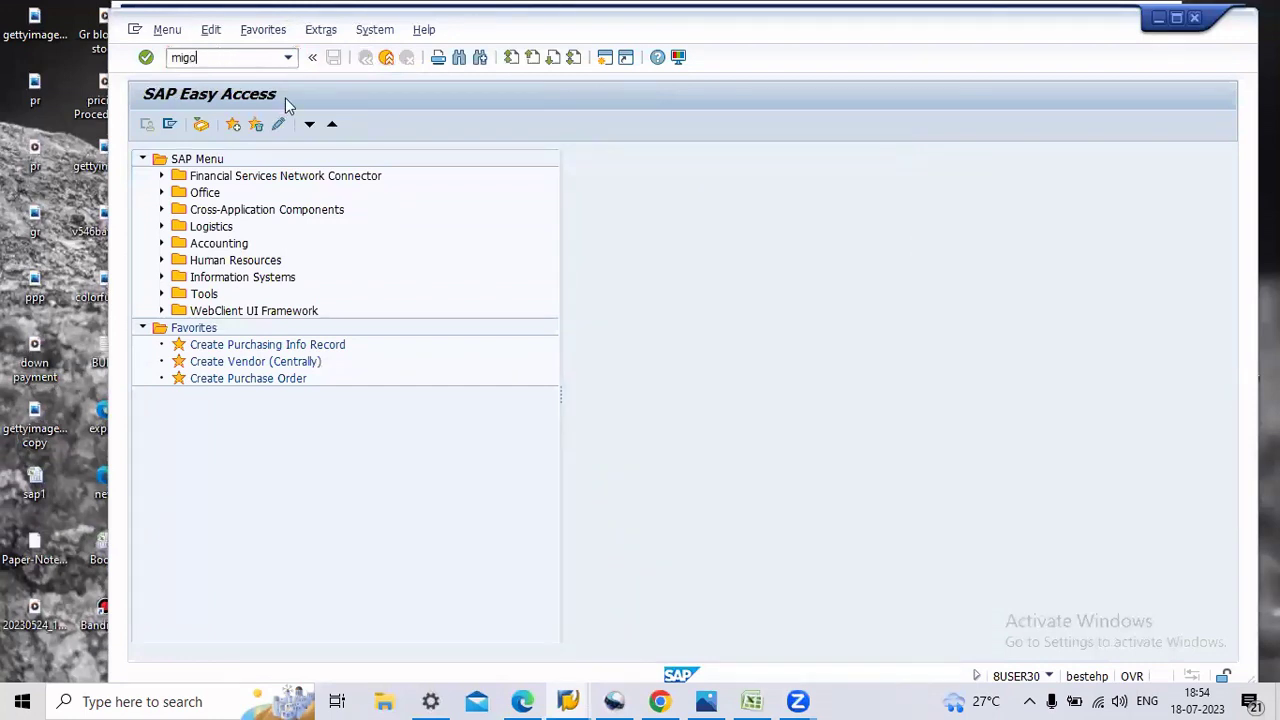
key("Return")
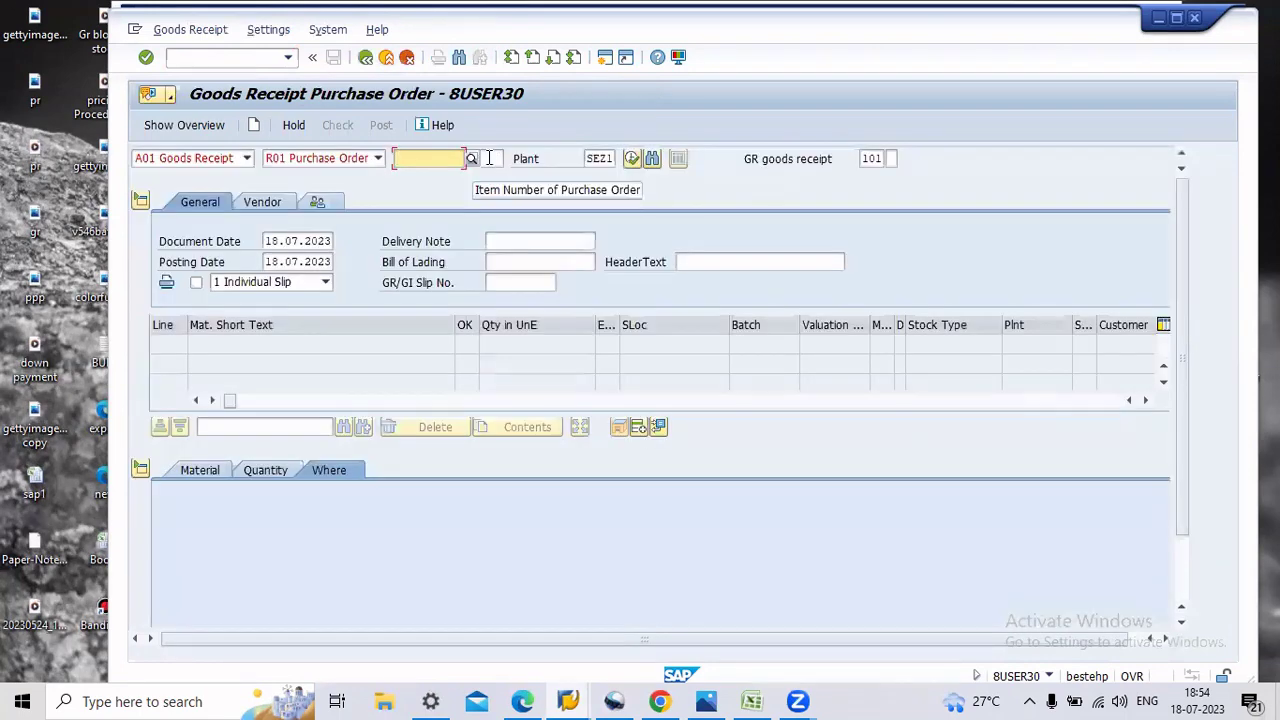
left_click(751, 700)
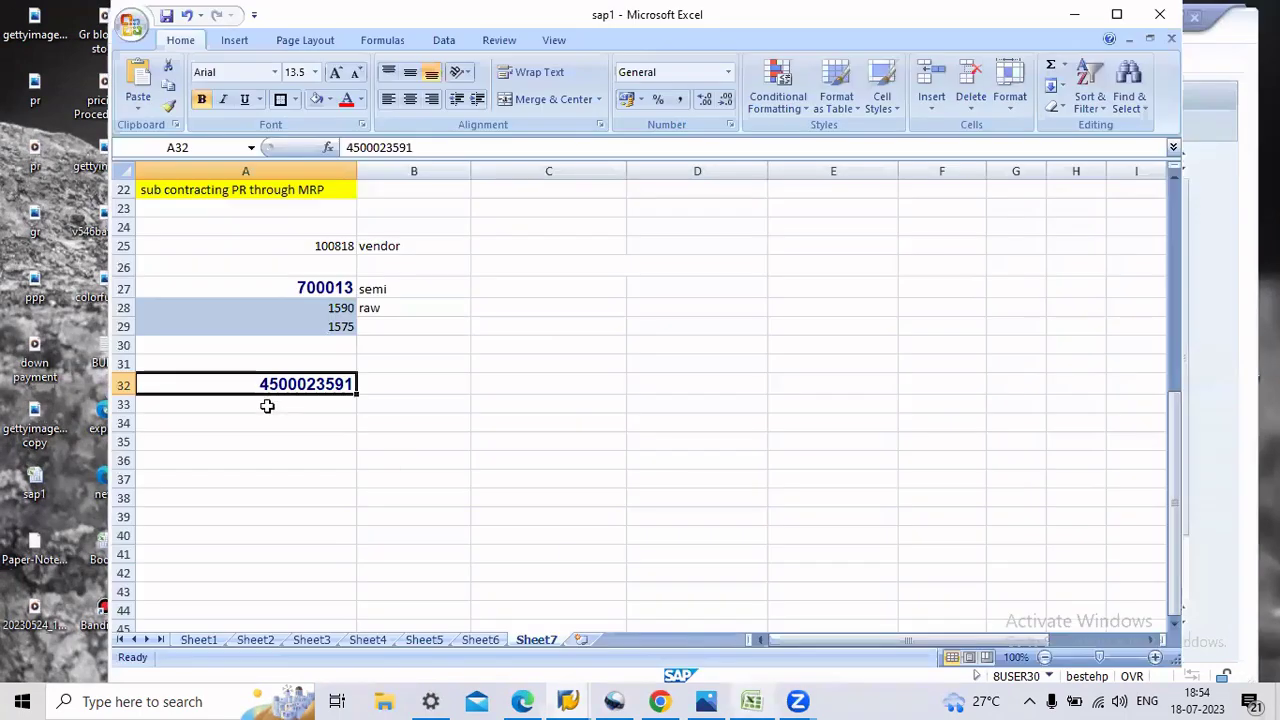
key("ctrl+c")
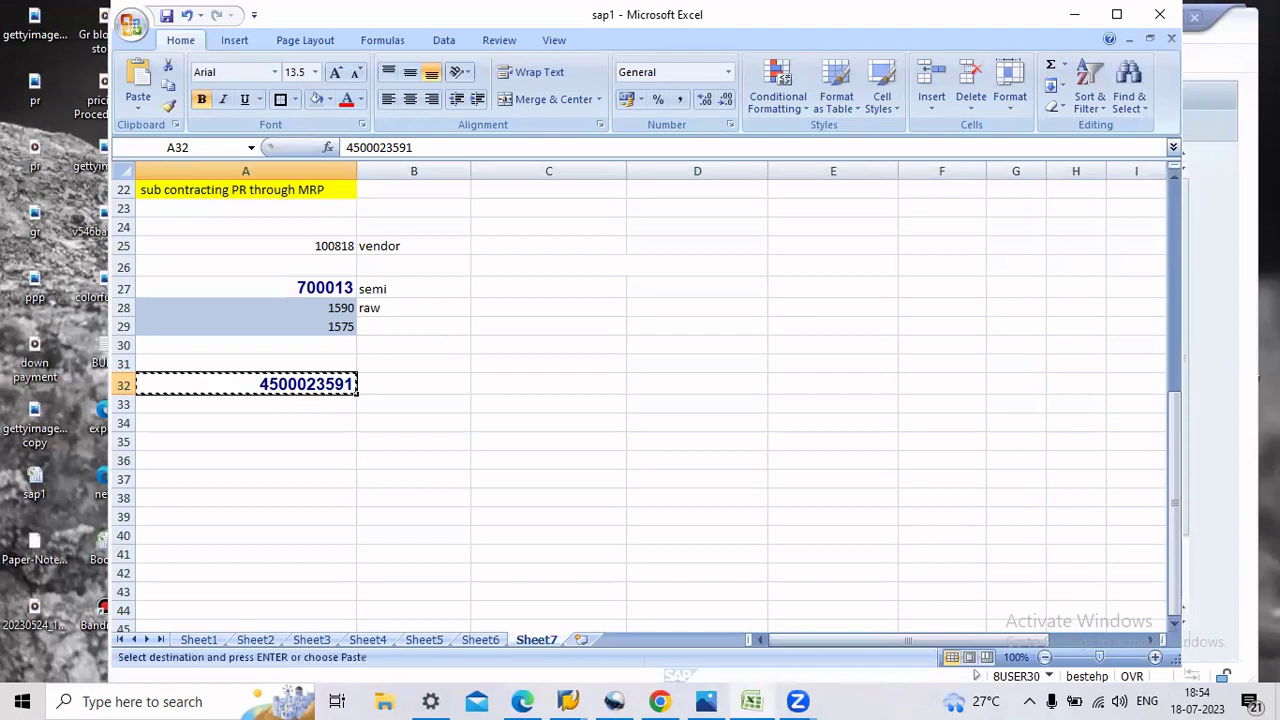
left_click(1224, 257)
left_click(413, 161)
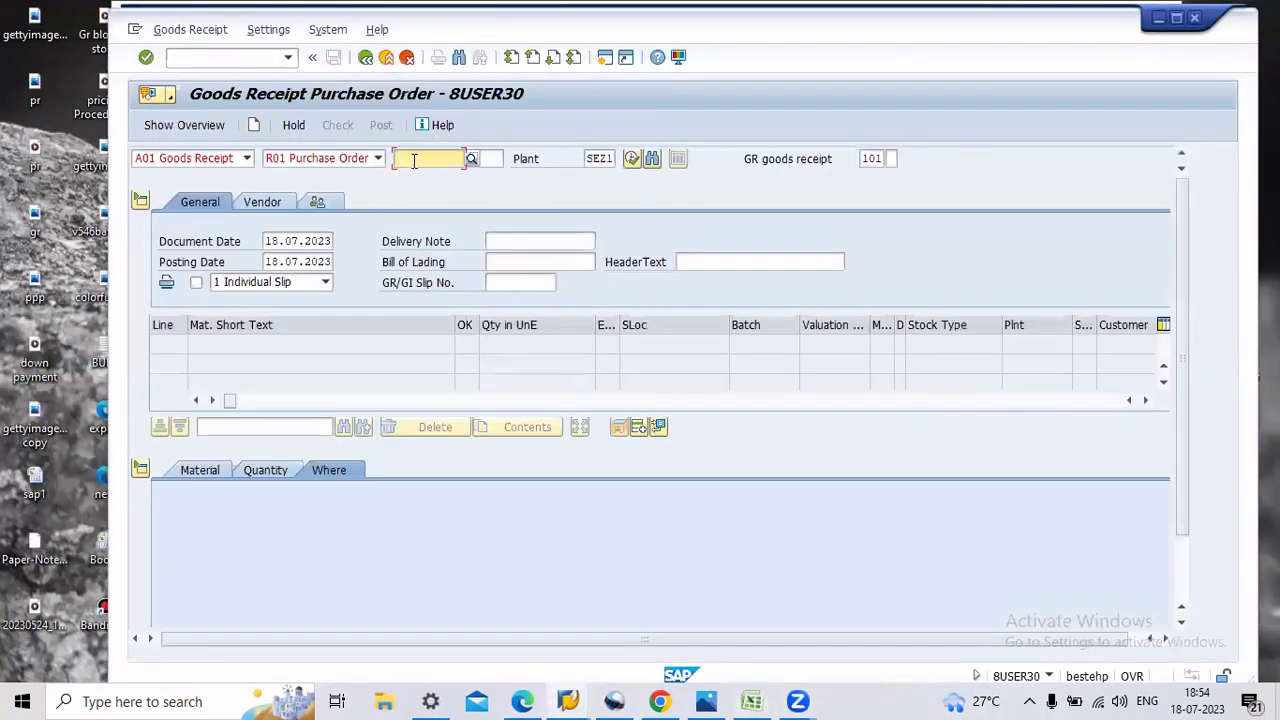
key("ctrl+v")
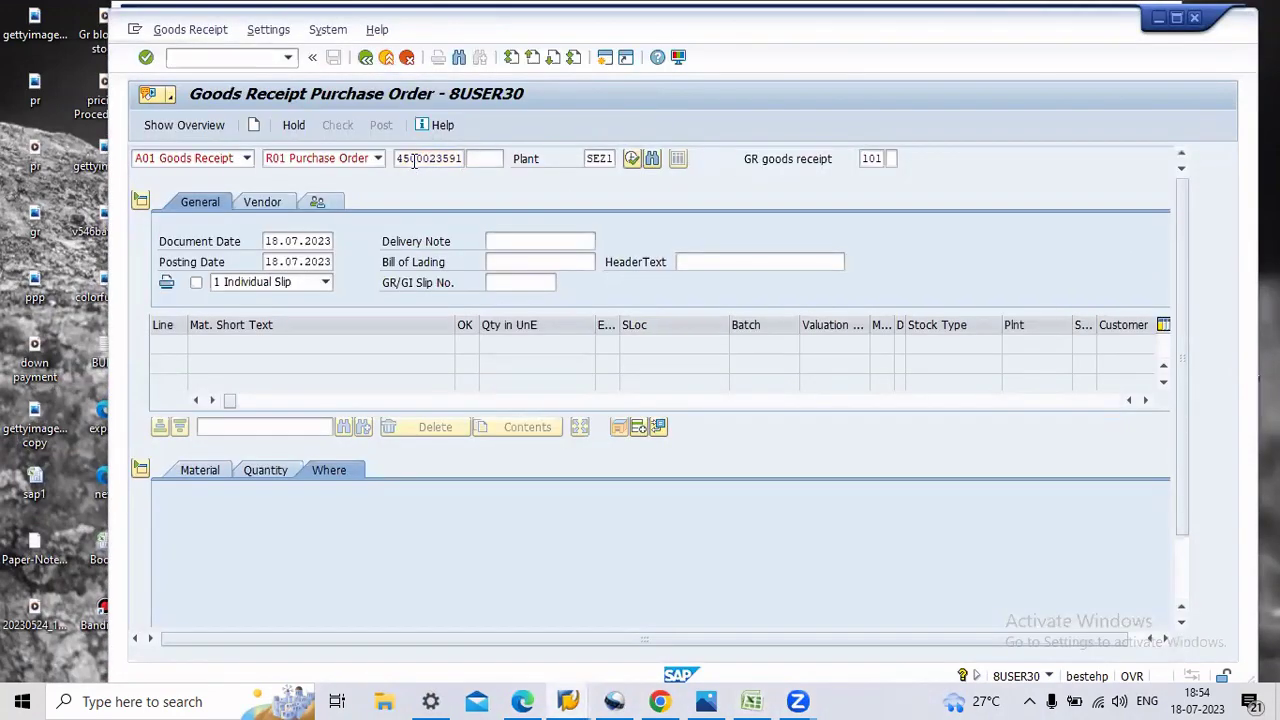
key("Return")
left_click(386, 57)
type("me29n")
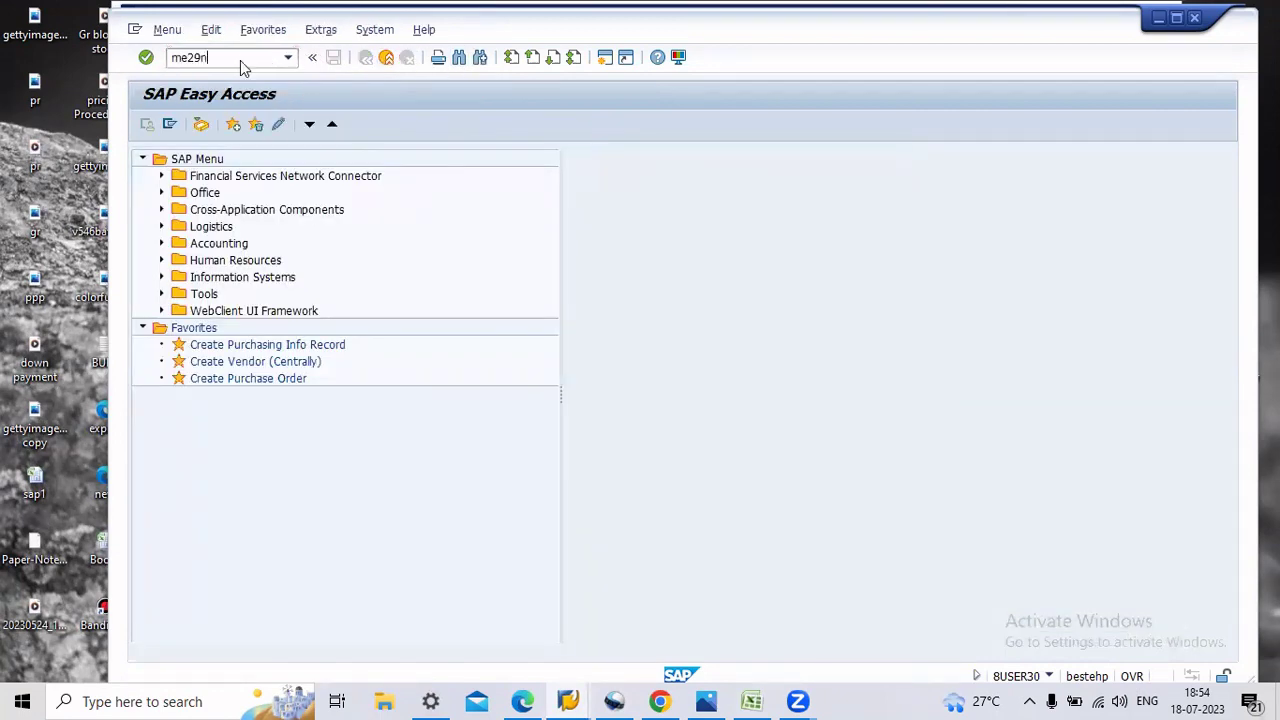
key("Return")
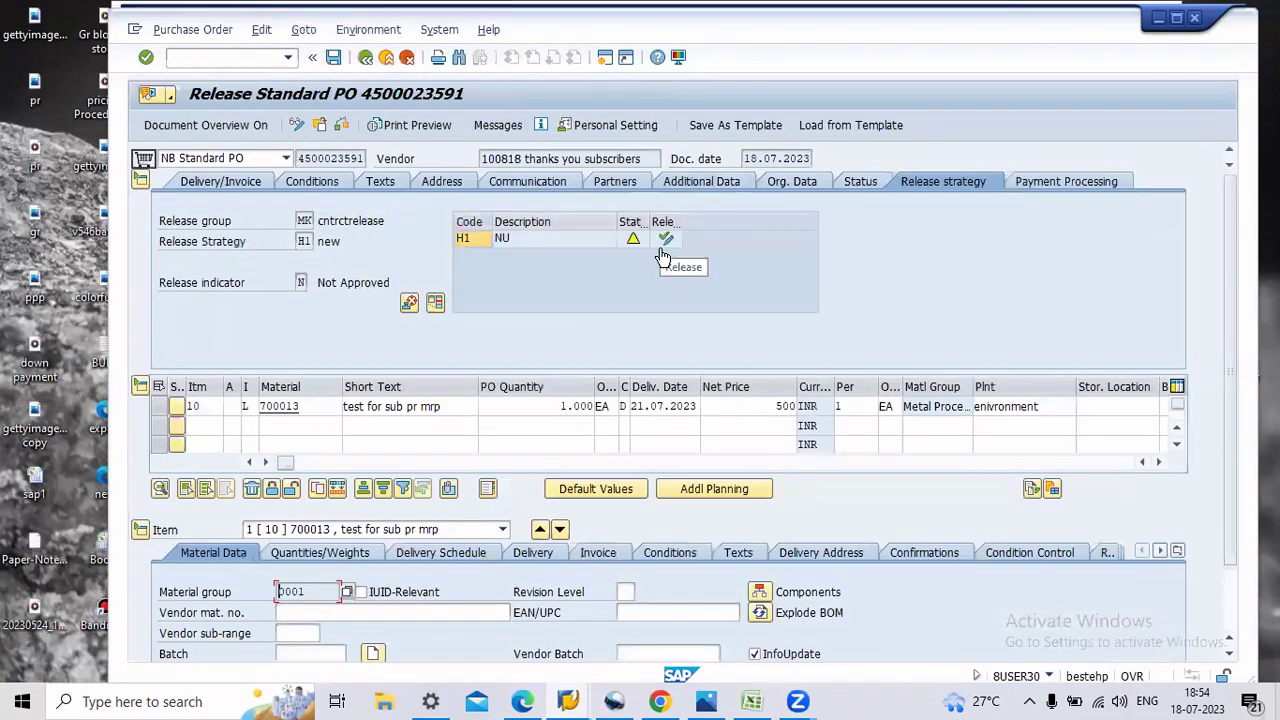
left_click(663, 240)
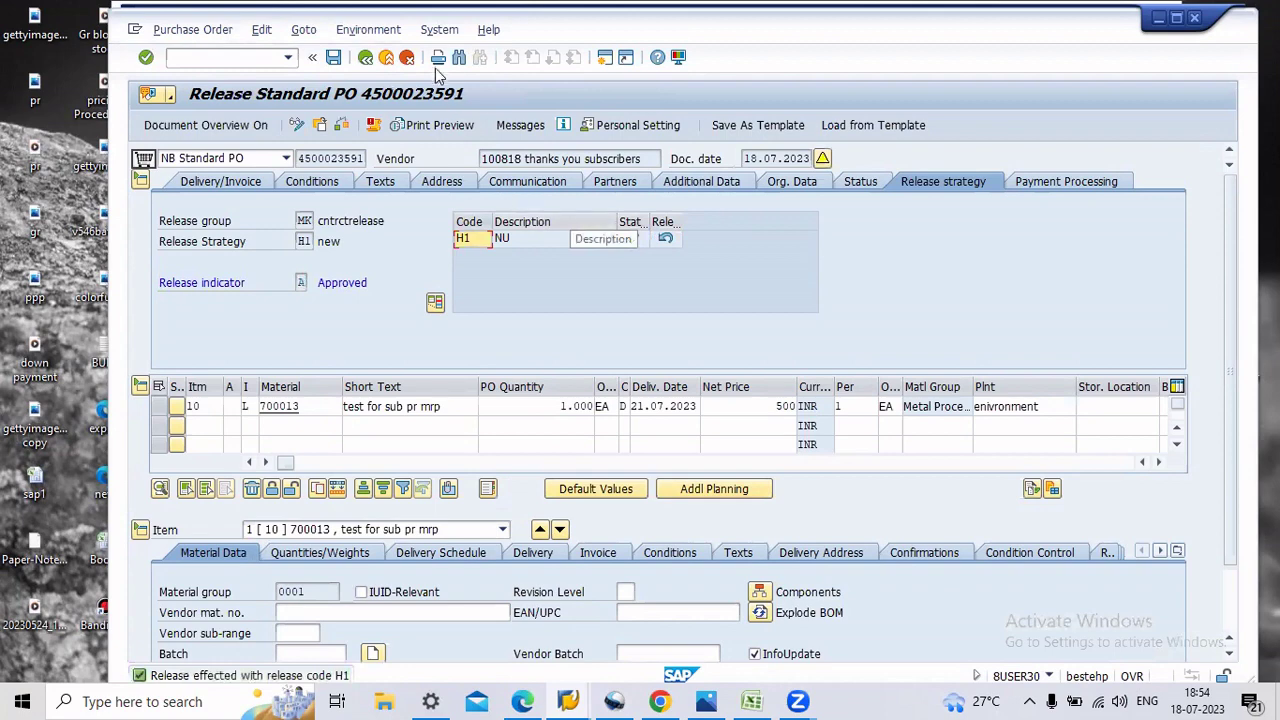
left_click(312, 57)
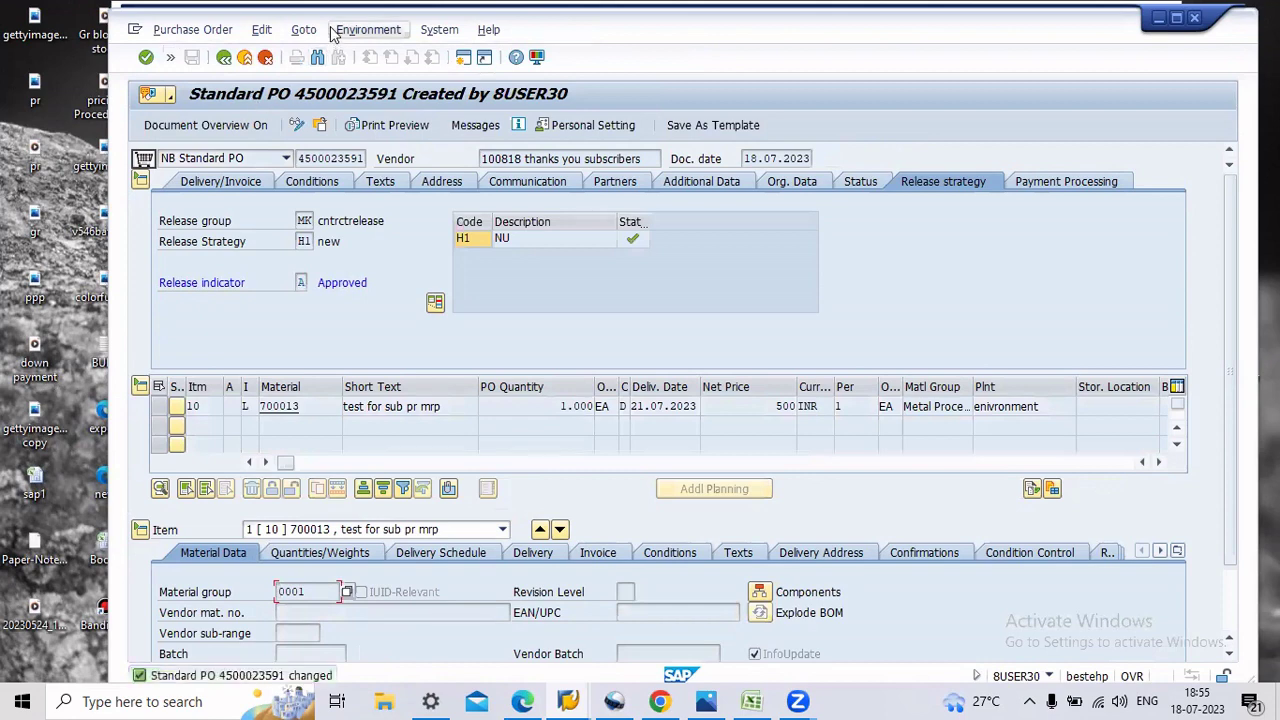
left_click(245, 58)
type("migo")
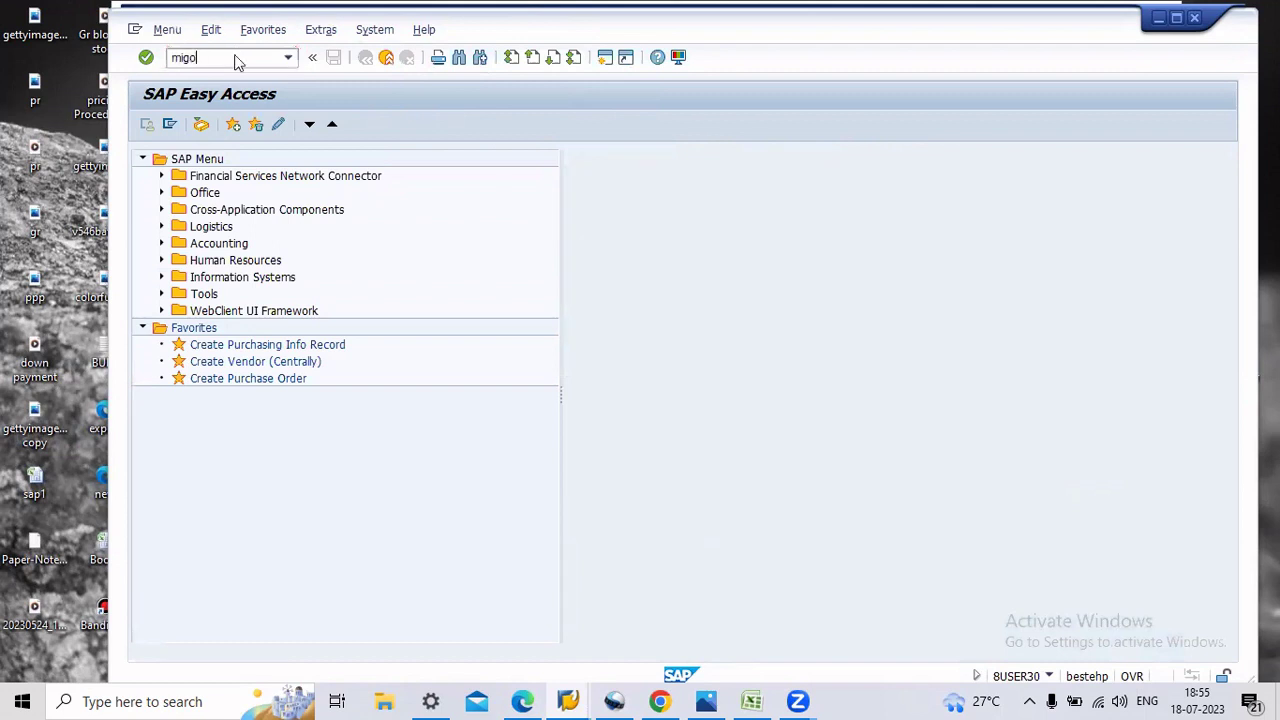
key("Return")
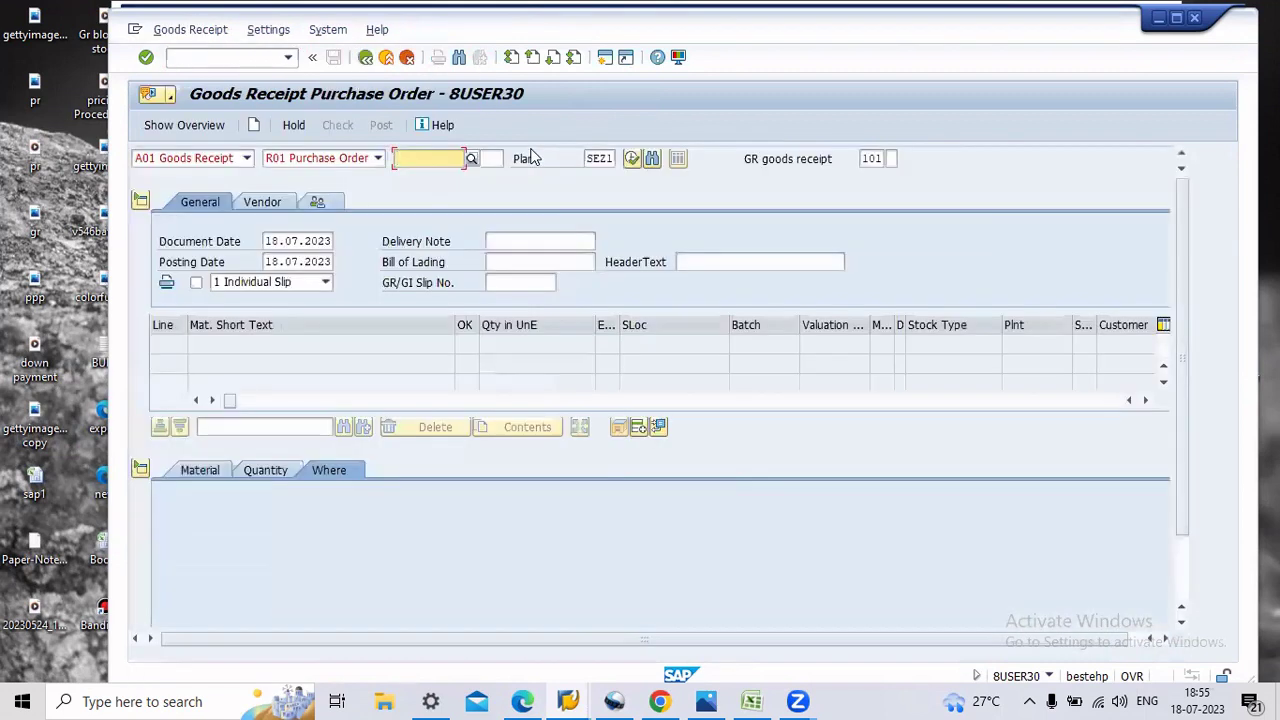
type("4500023591")
key("Return")
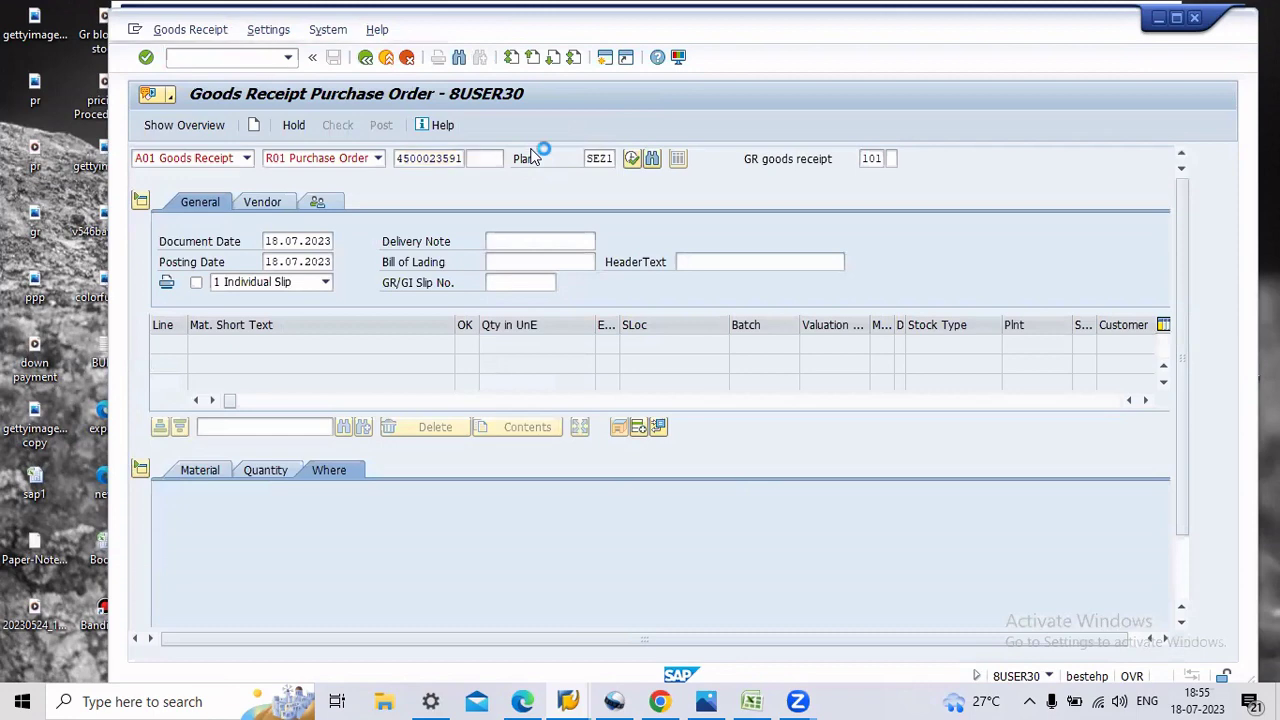
left_click(279, 476)
left_click(347, 567)
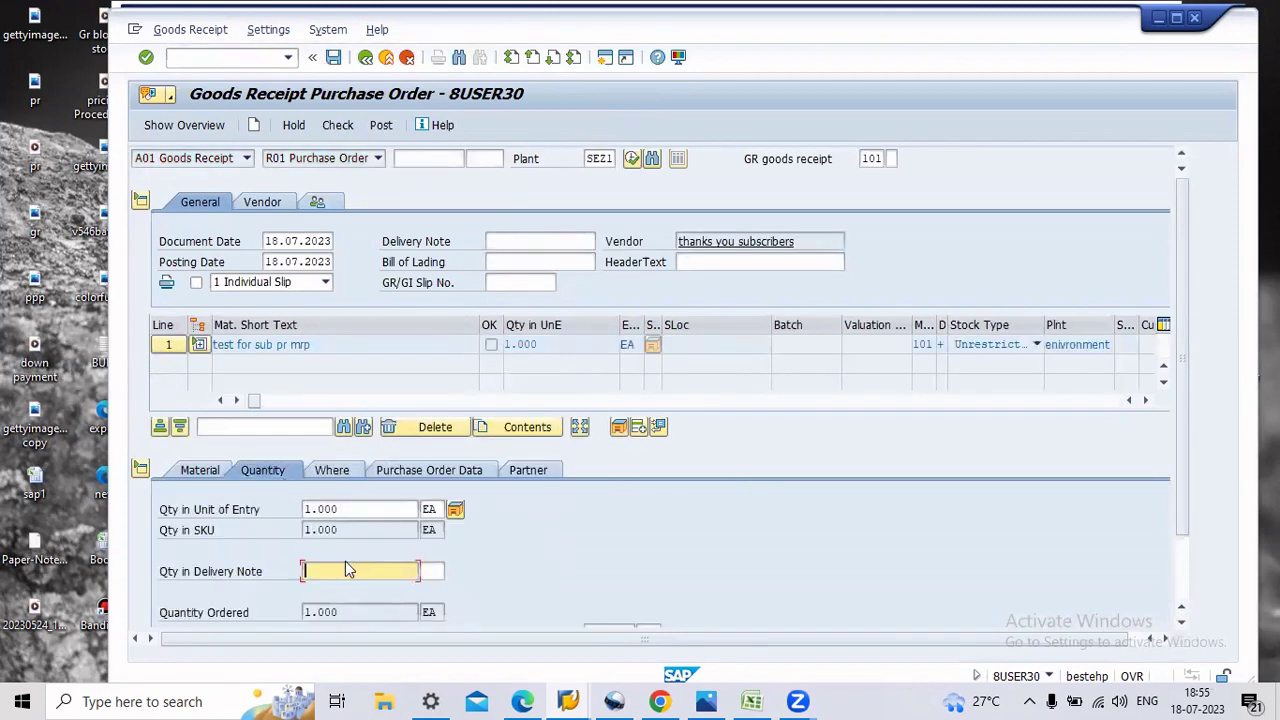
type("1000")
key("Return")
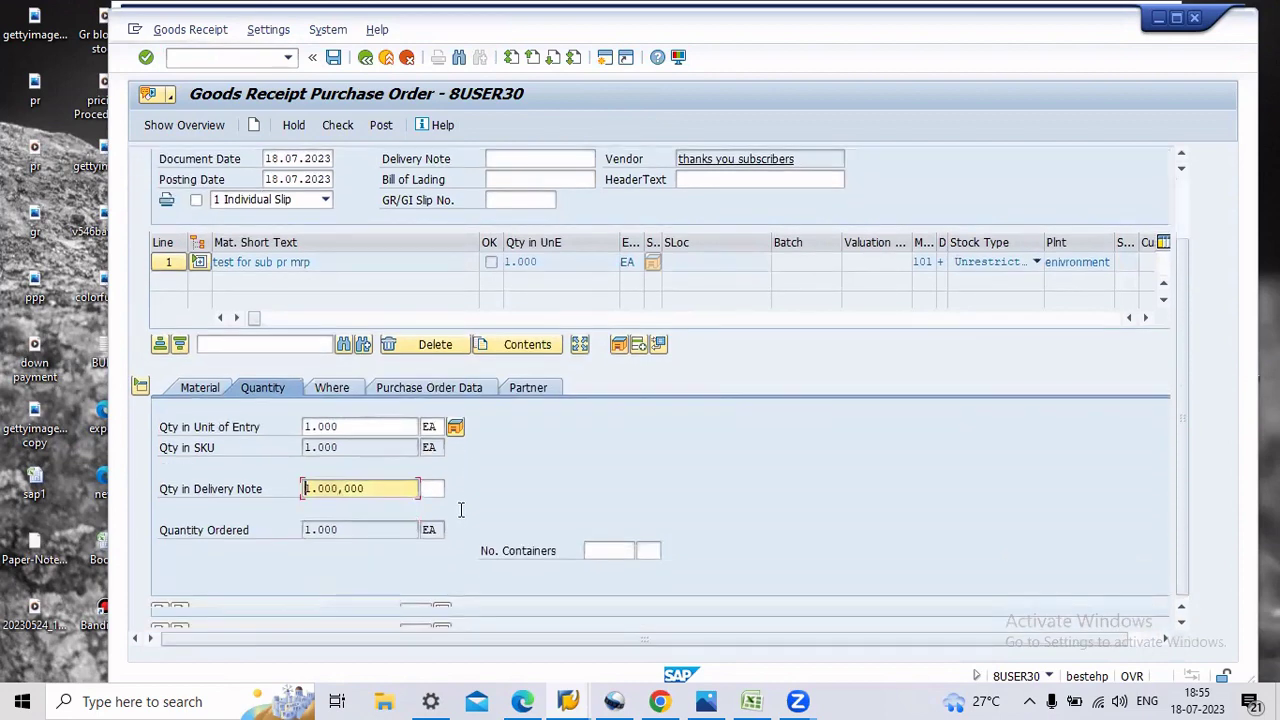
left_click(247, 614)
left_click(332, 390)
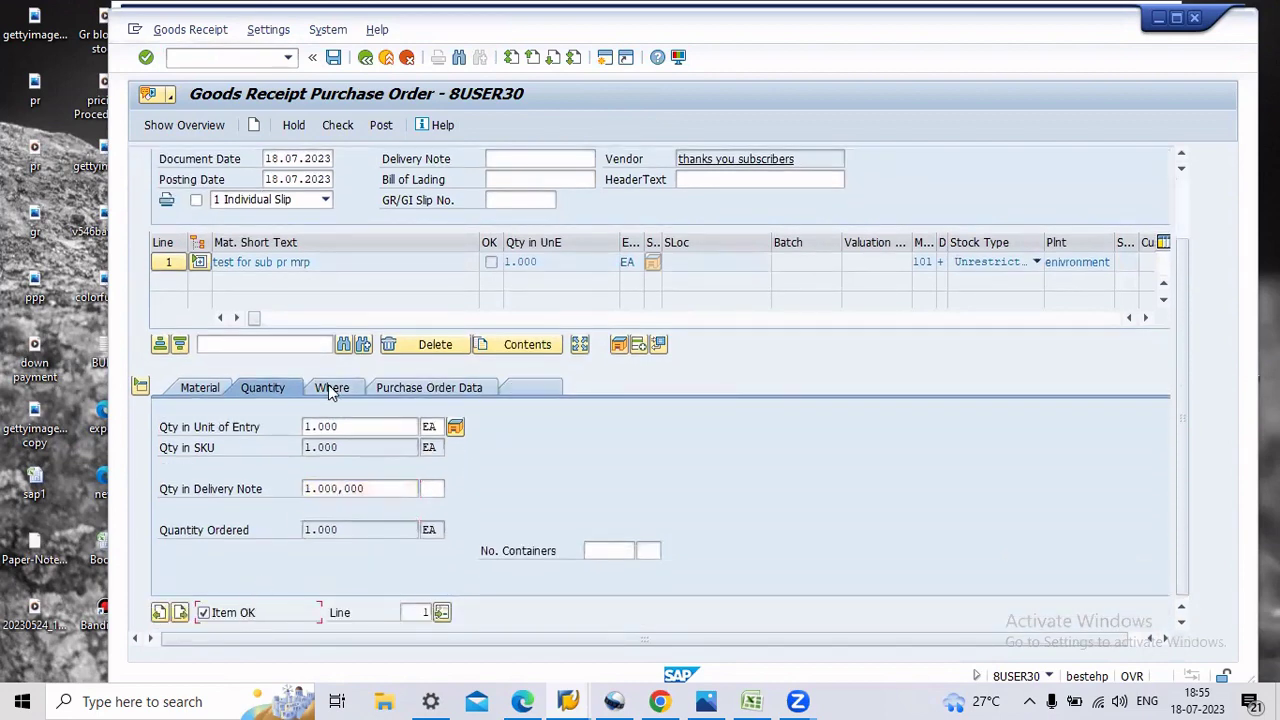
left_click(334, 487)
type("s")
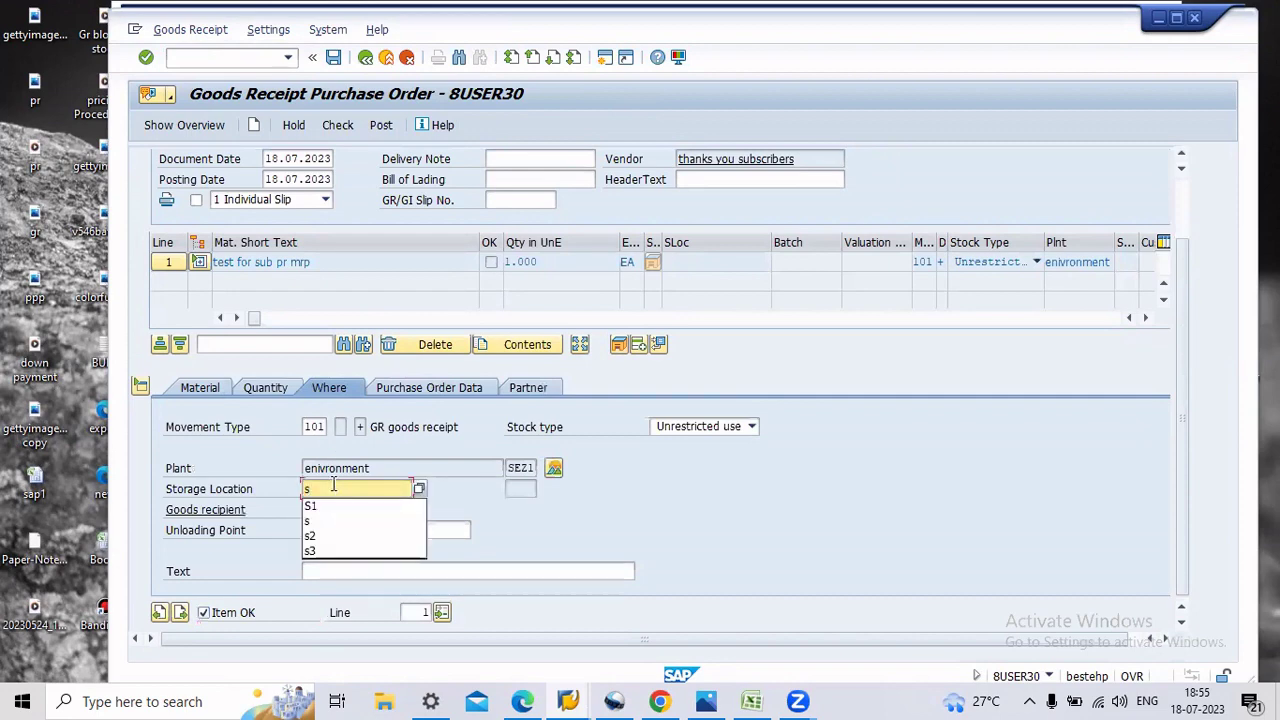
type("1")
key("Return")
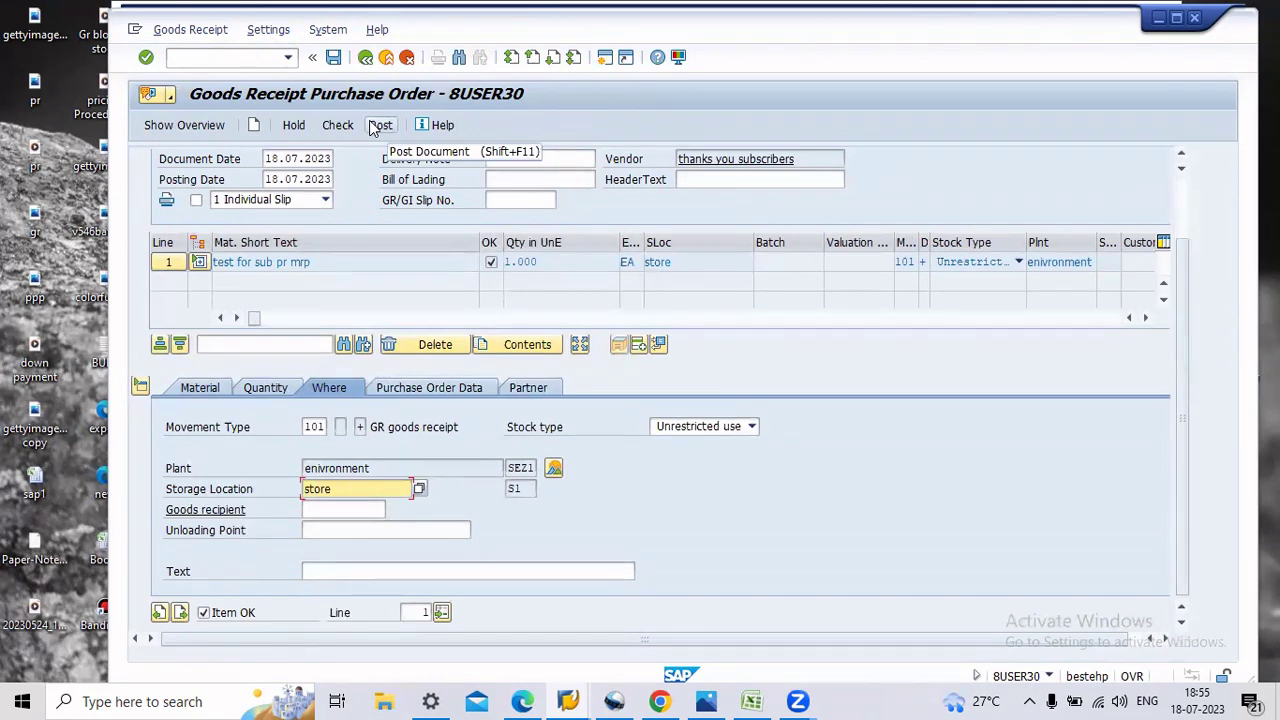
left_click(380, 125)
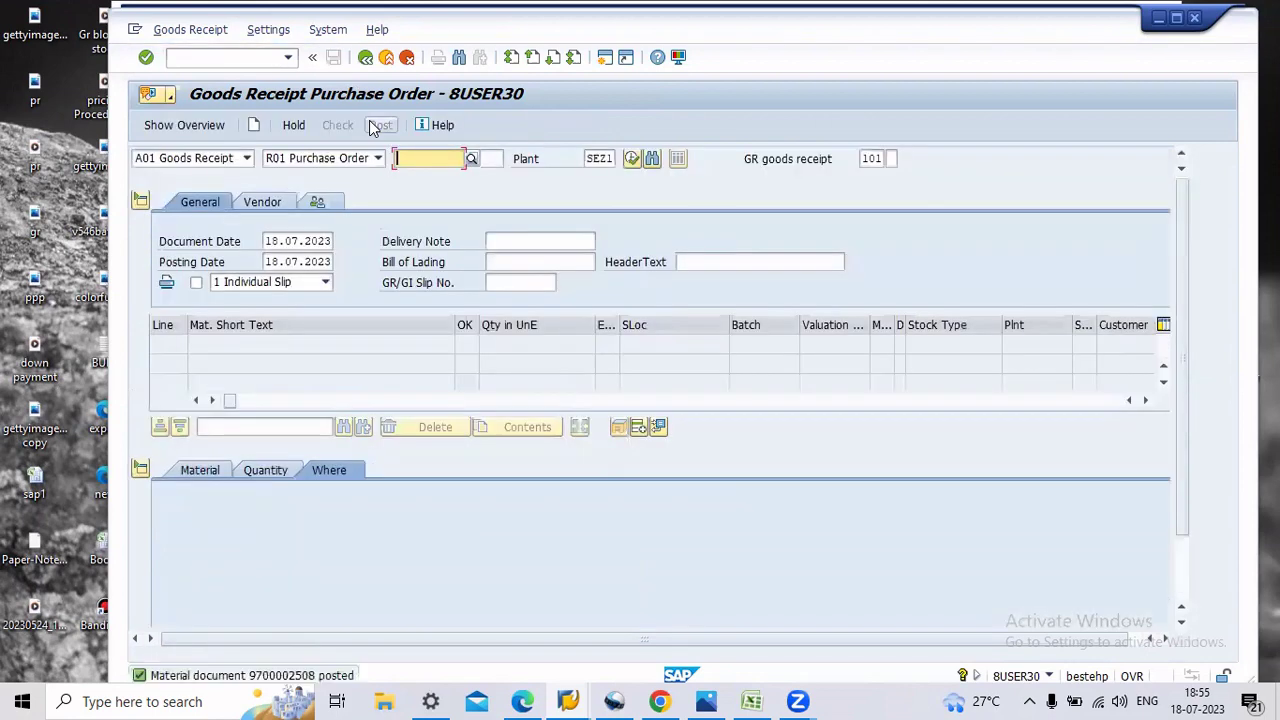
left_click(386, 57)
left_click(237, 62)
type("miro")
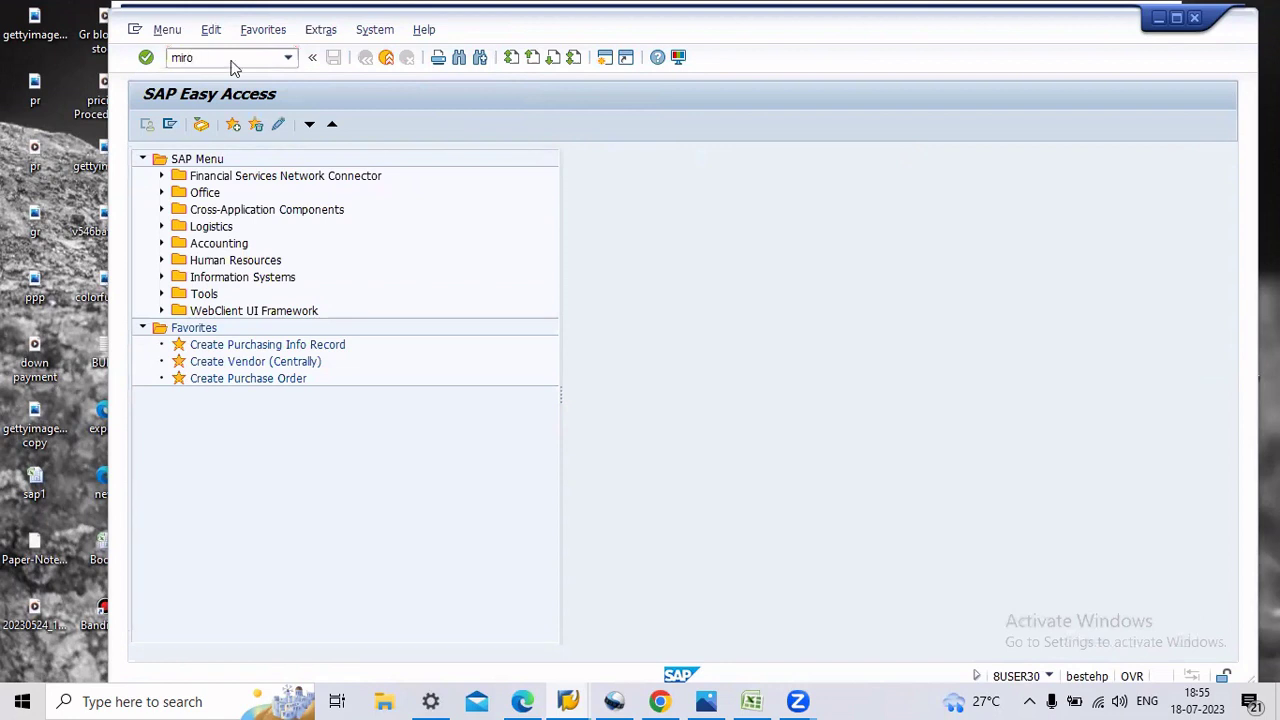
Start a MIRO invoice dated 18.07.2023 and pull in the purchase order item.
key("Return")
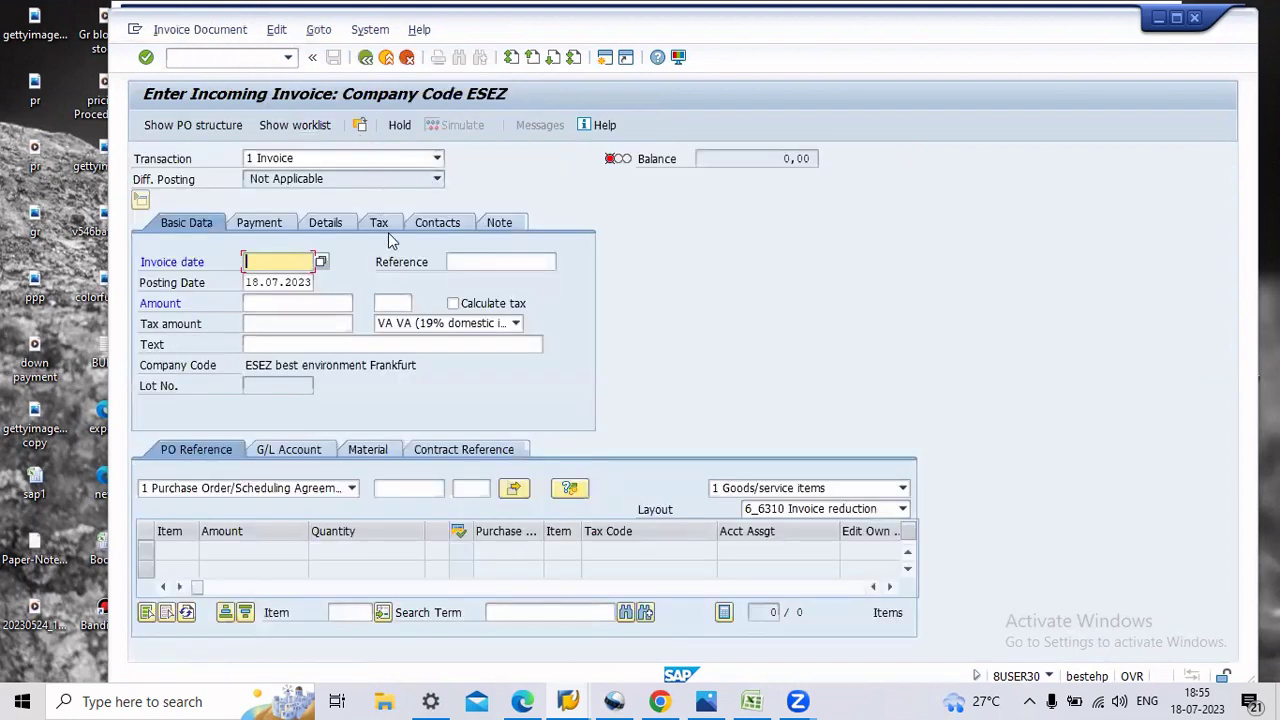
type("18.07.20")
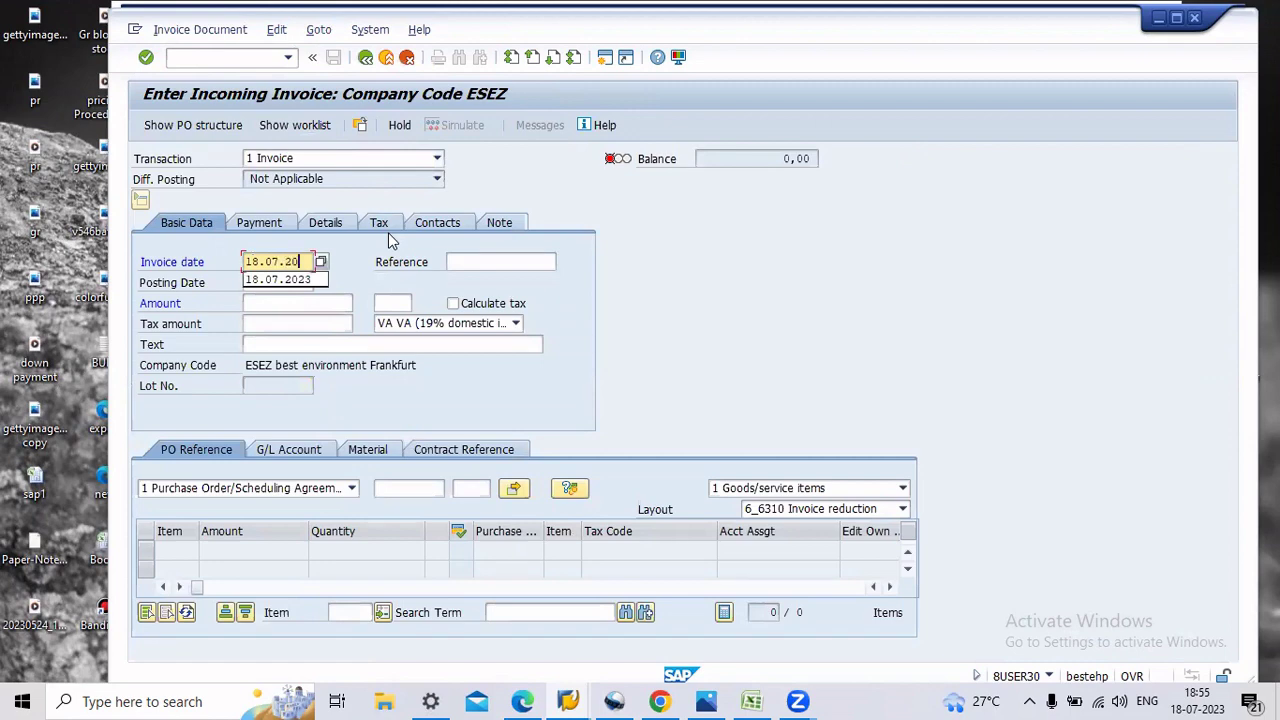
type("23")
key("Return")
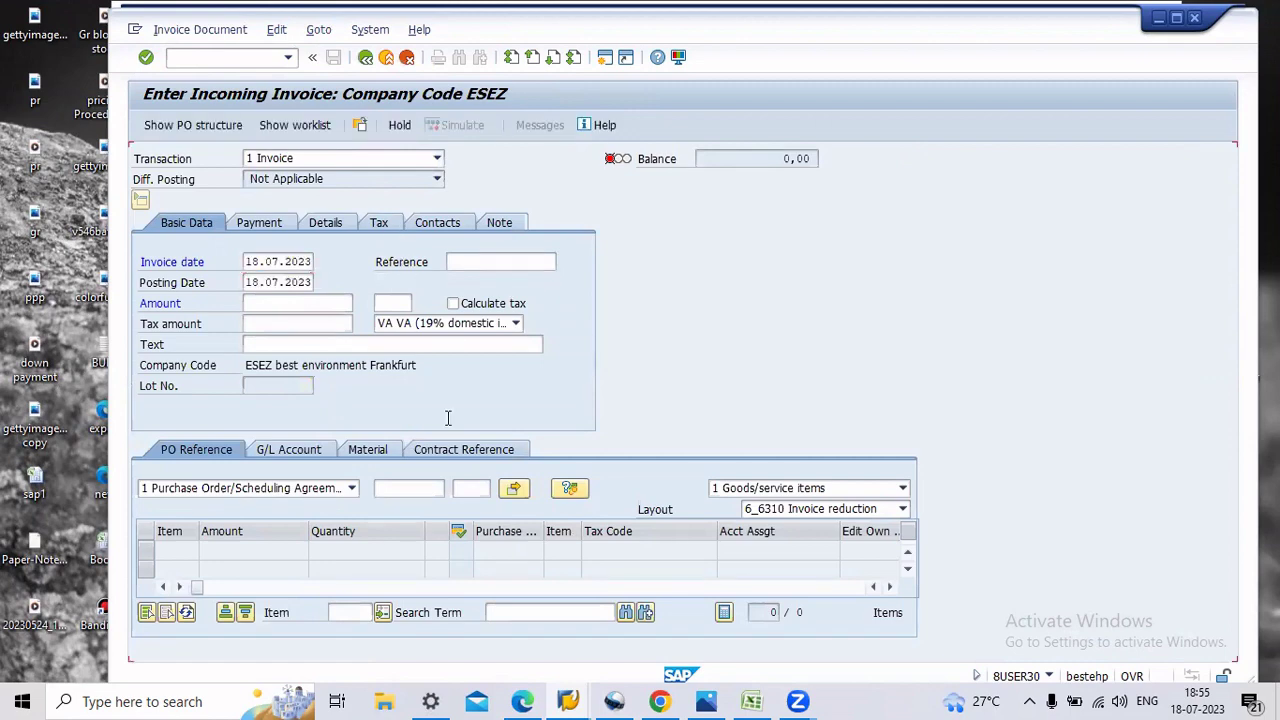
left_click(411, 487)
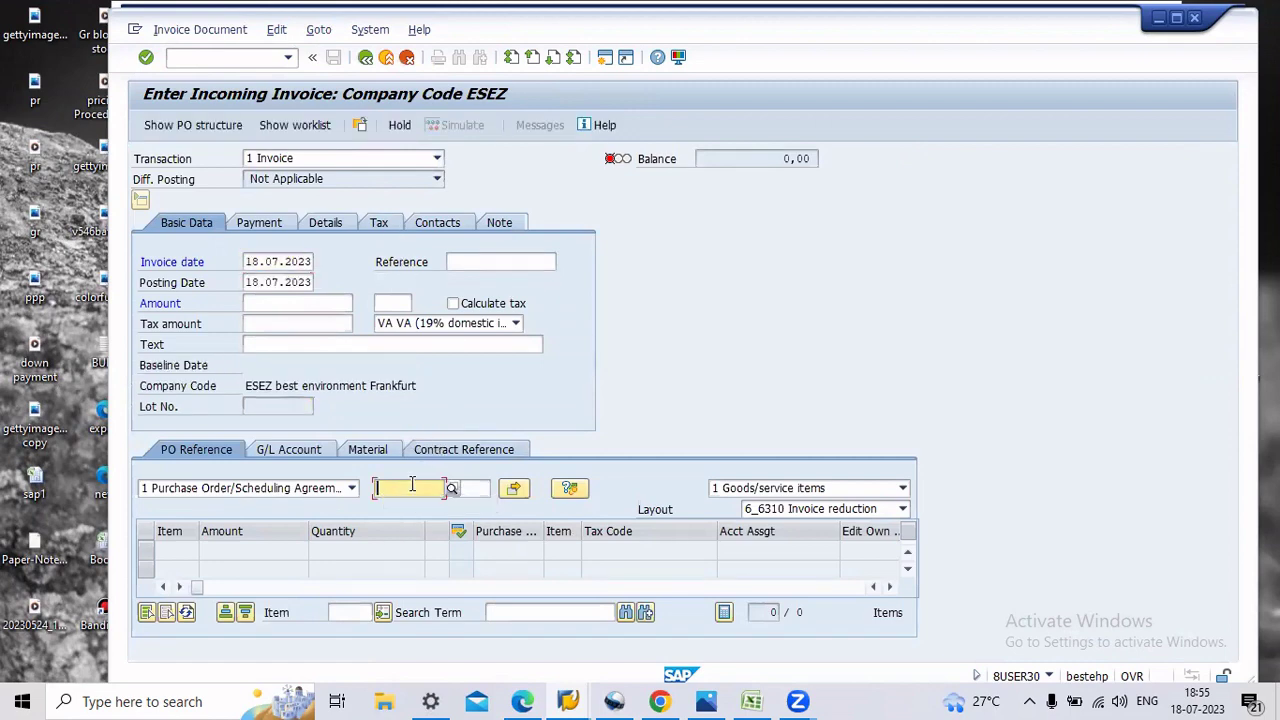
type("4500013591")
key("Return")
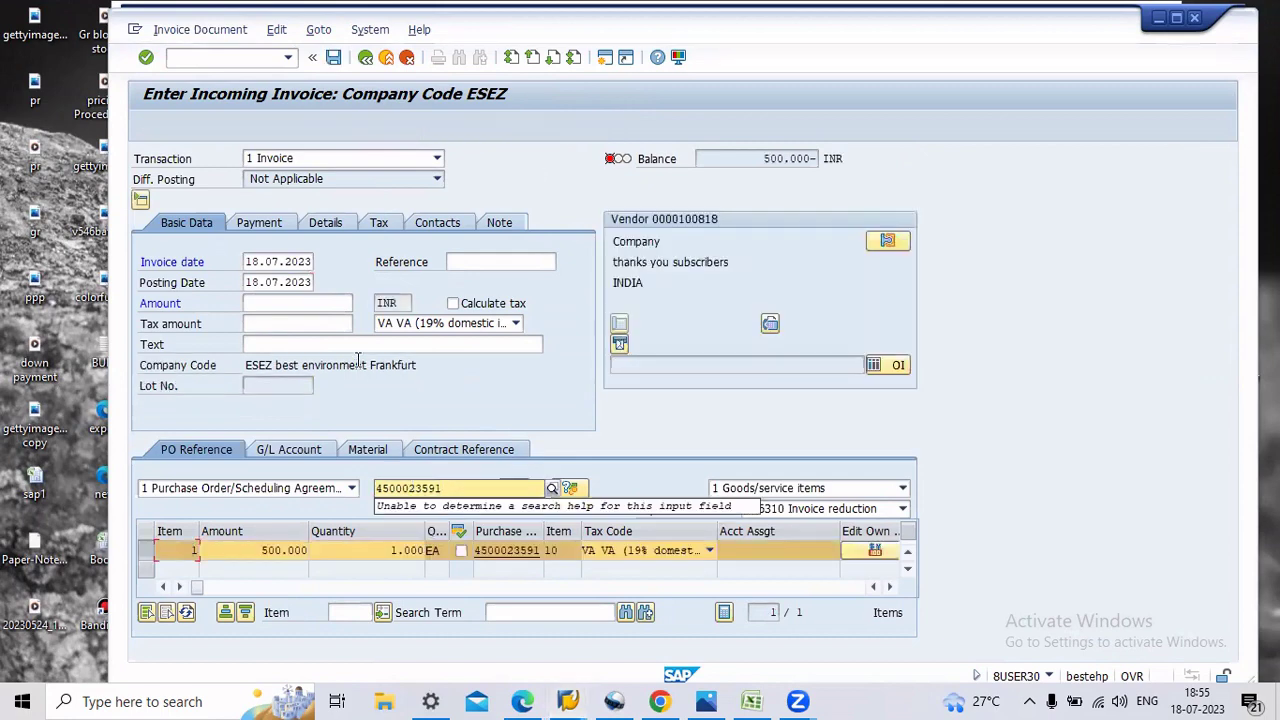
Enter the invoice amount 500.000 and post the vendor invoice.
left_click(329, 299)
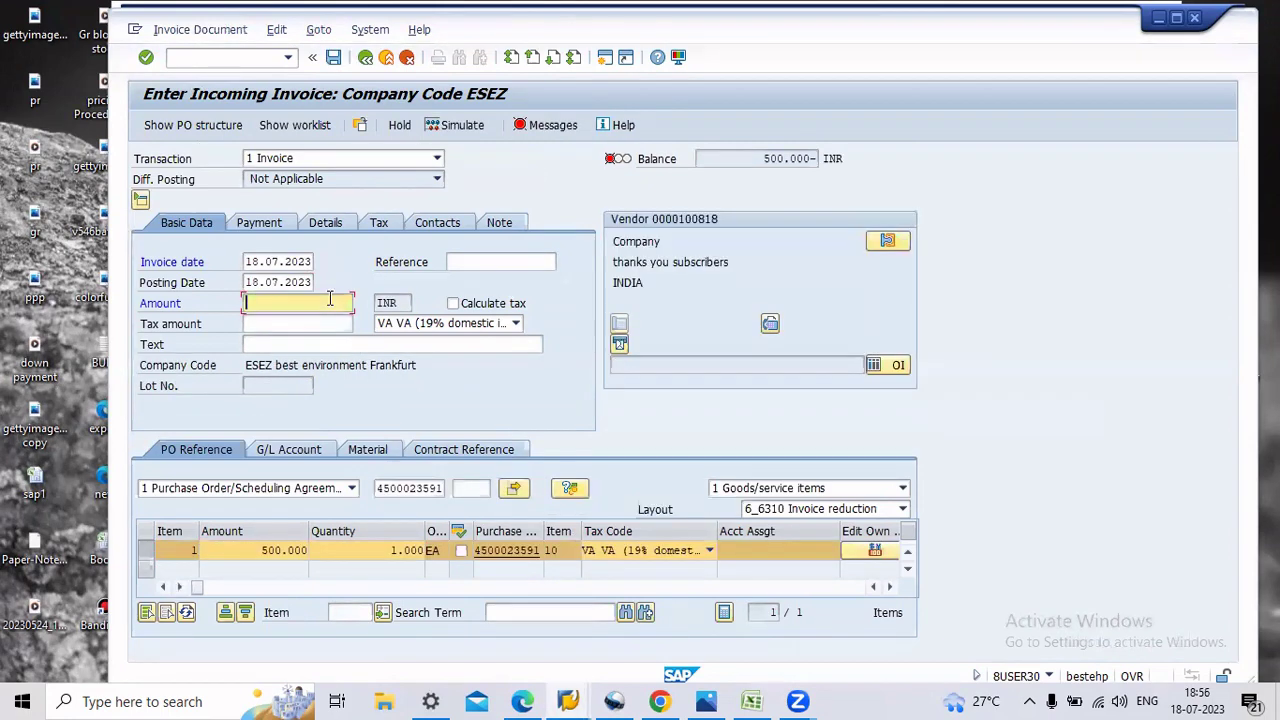
type("5000")
key("BackSpace")
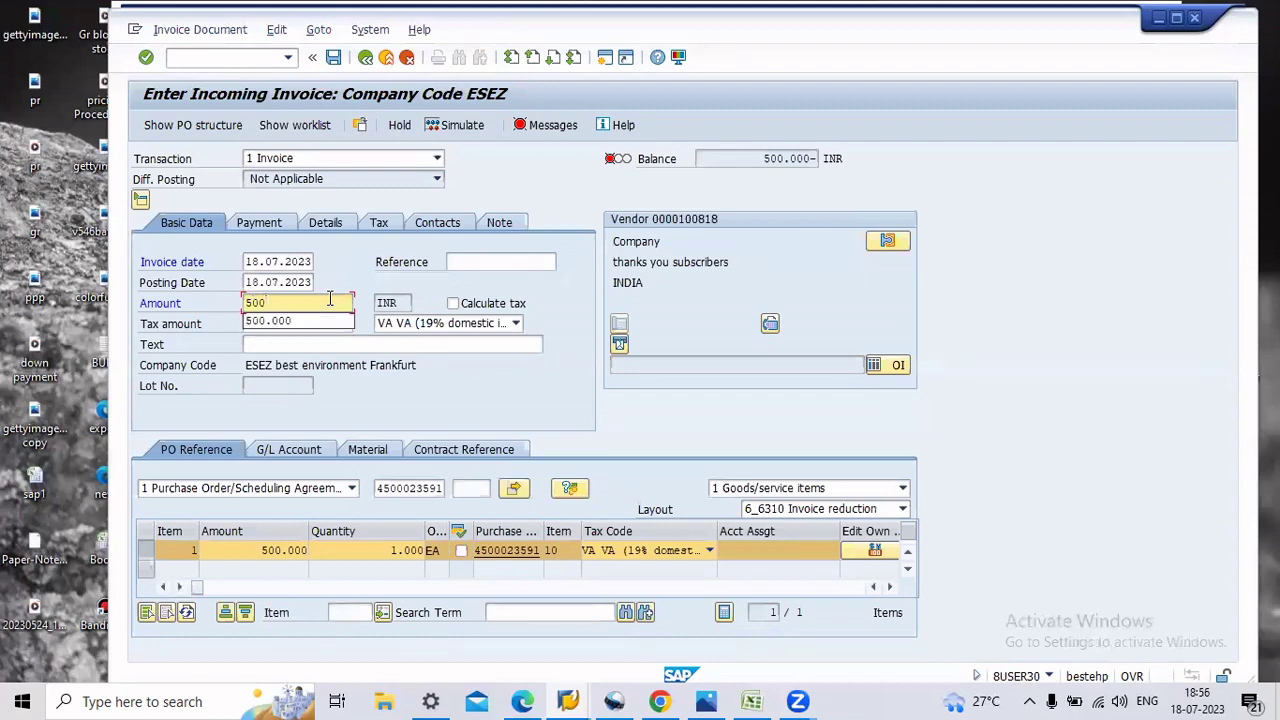
type("000")
key("Return")
key("Return")
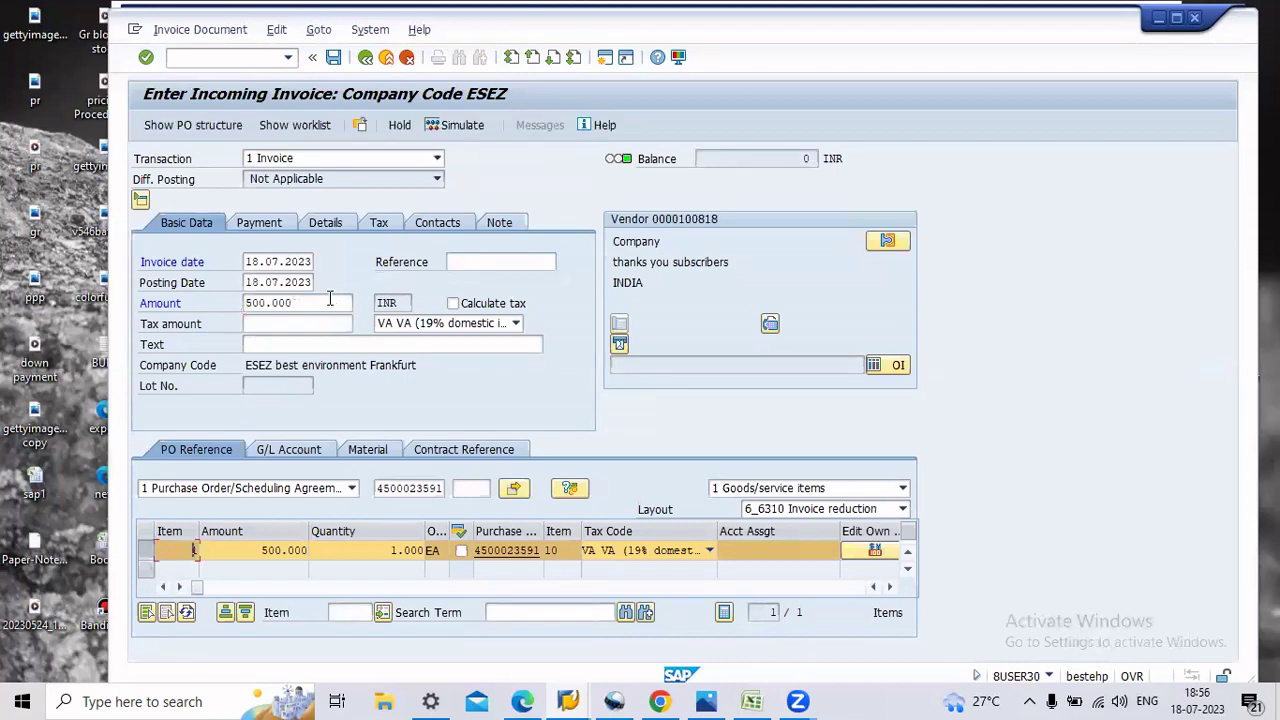
left_click(362, 58)
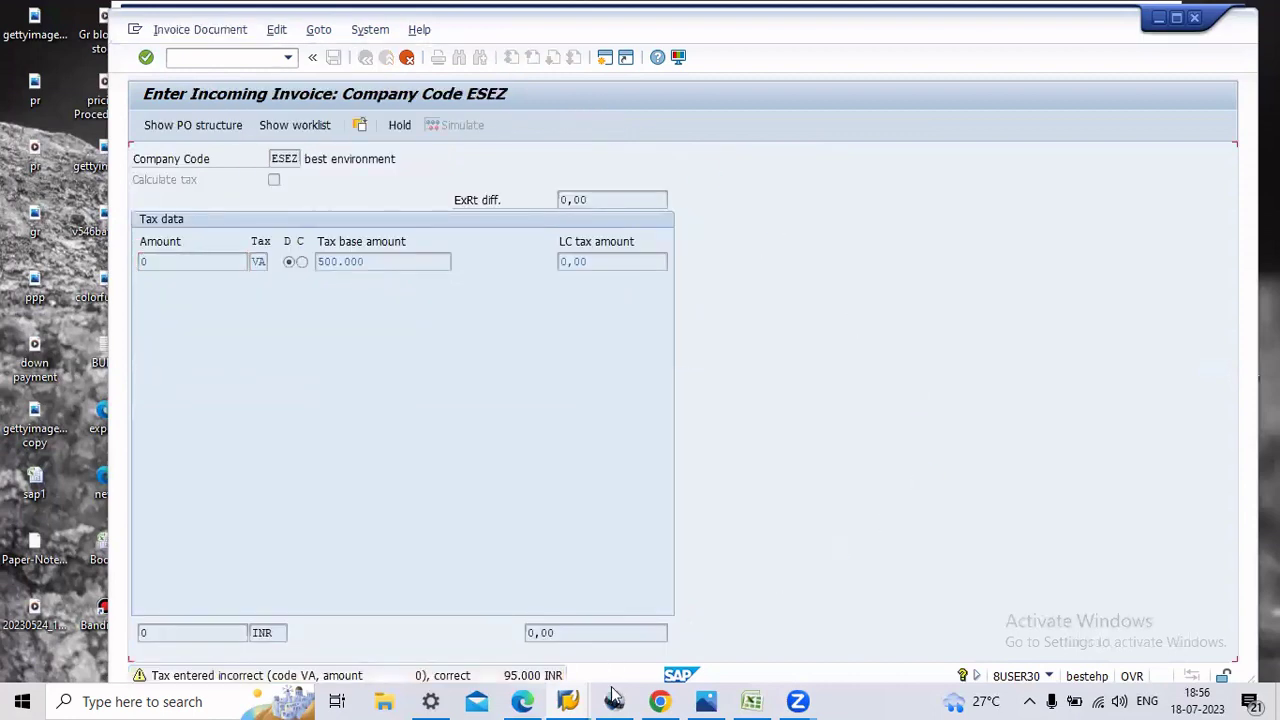
Add the note 'thank you' in cell B34 of Sheet7 in Excel, then switch back to SAP.
left_click(751, 701)
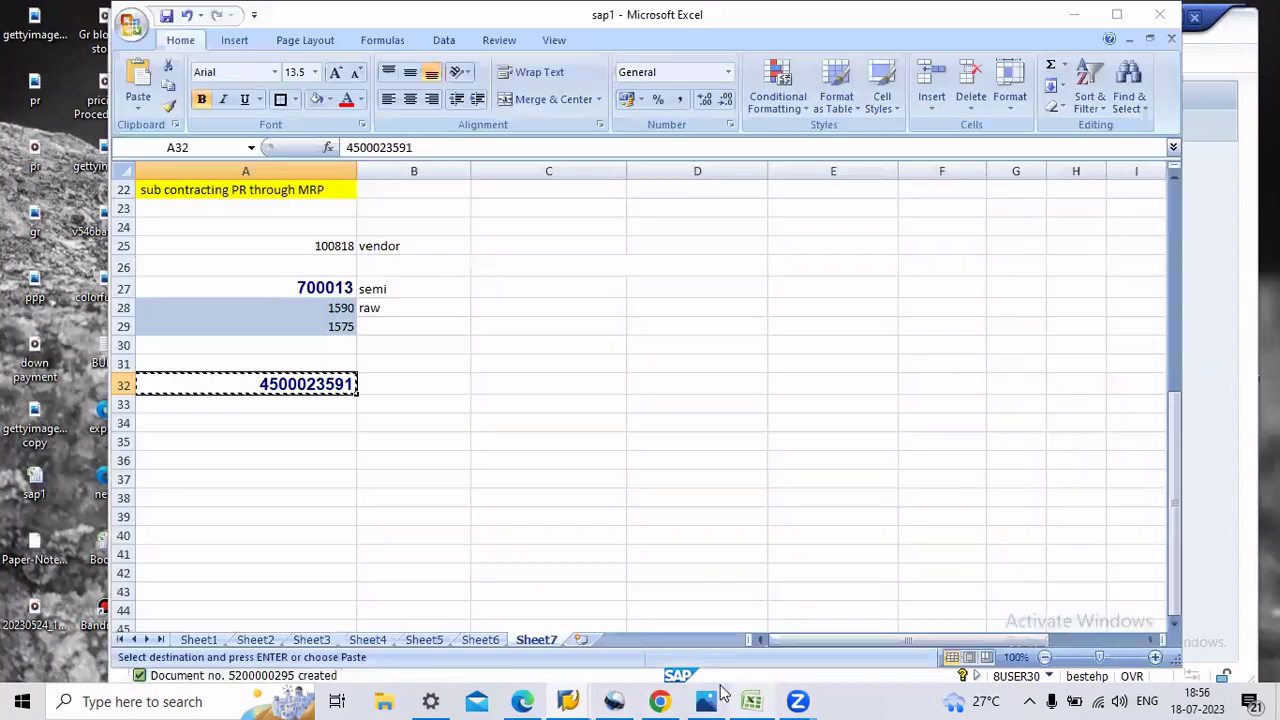
left_click(364, 423)
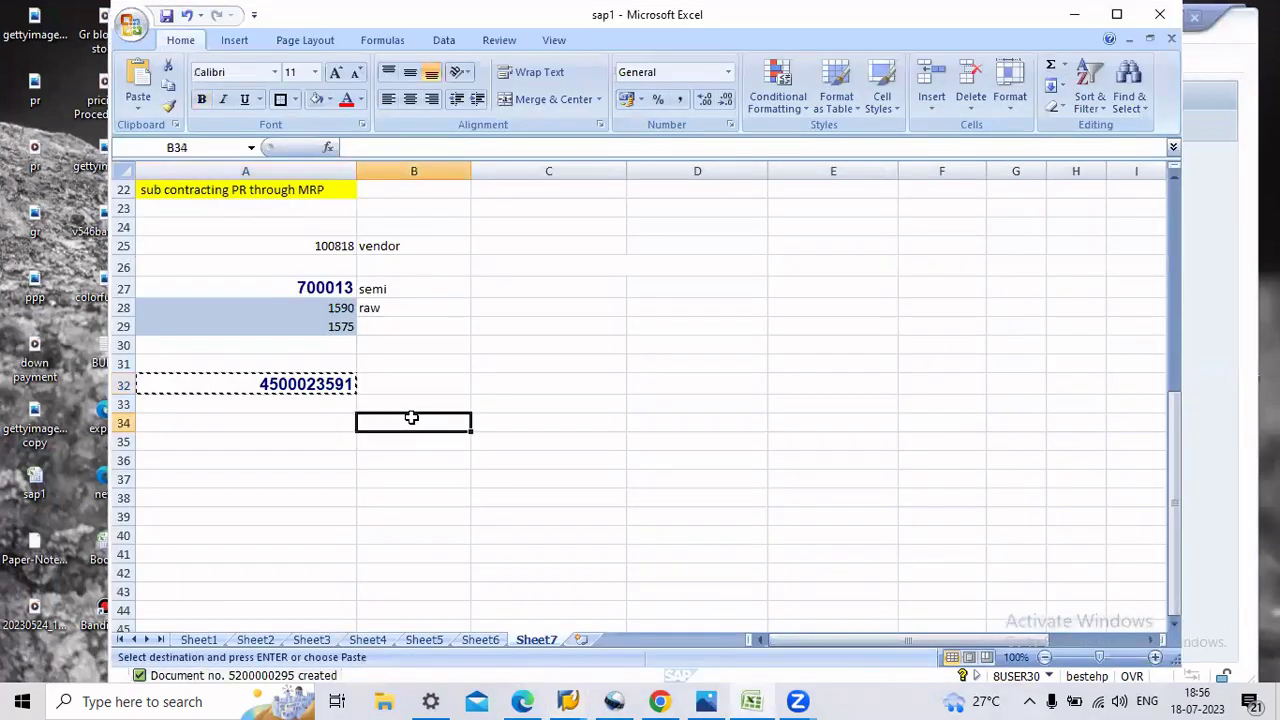
type("thank you")
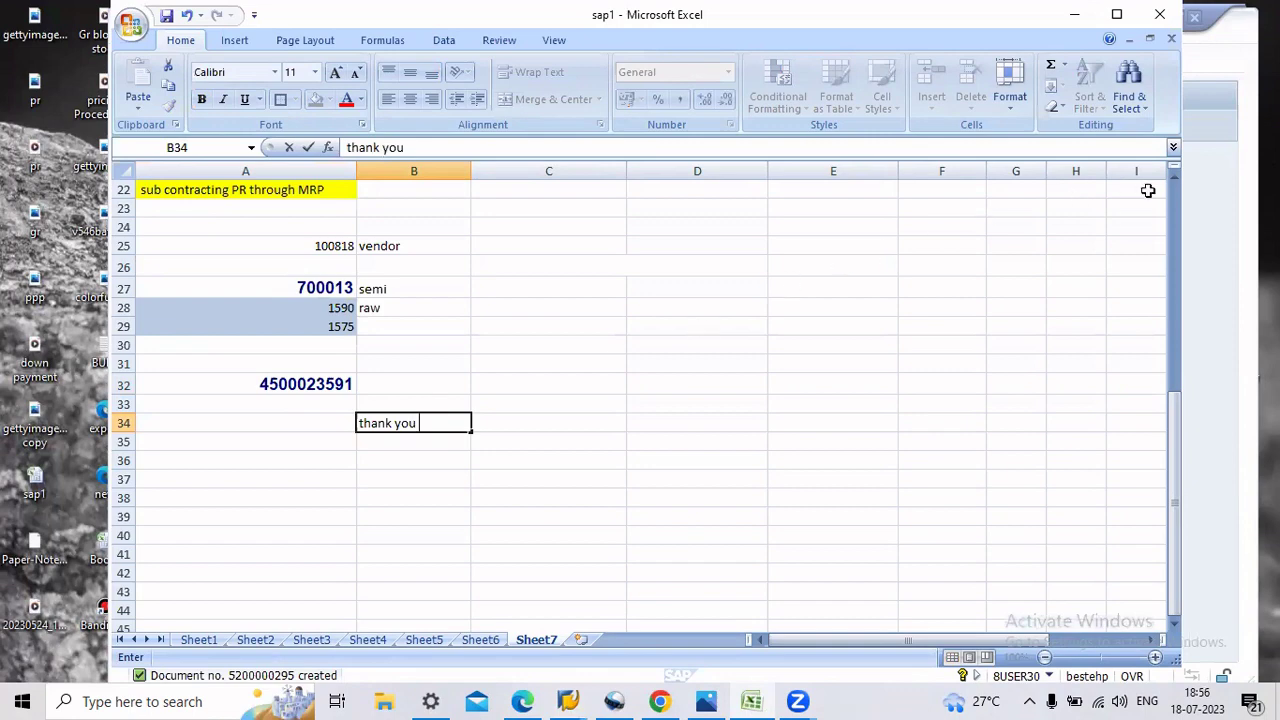
key("alt+Tab")
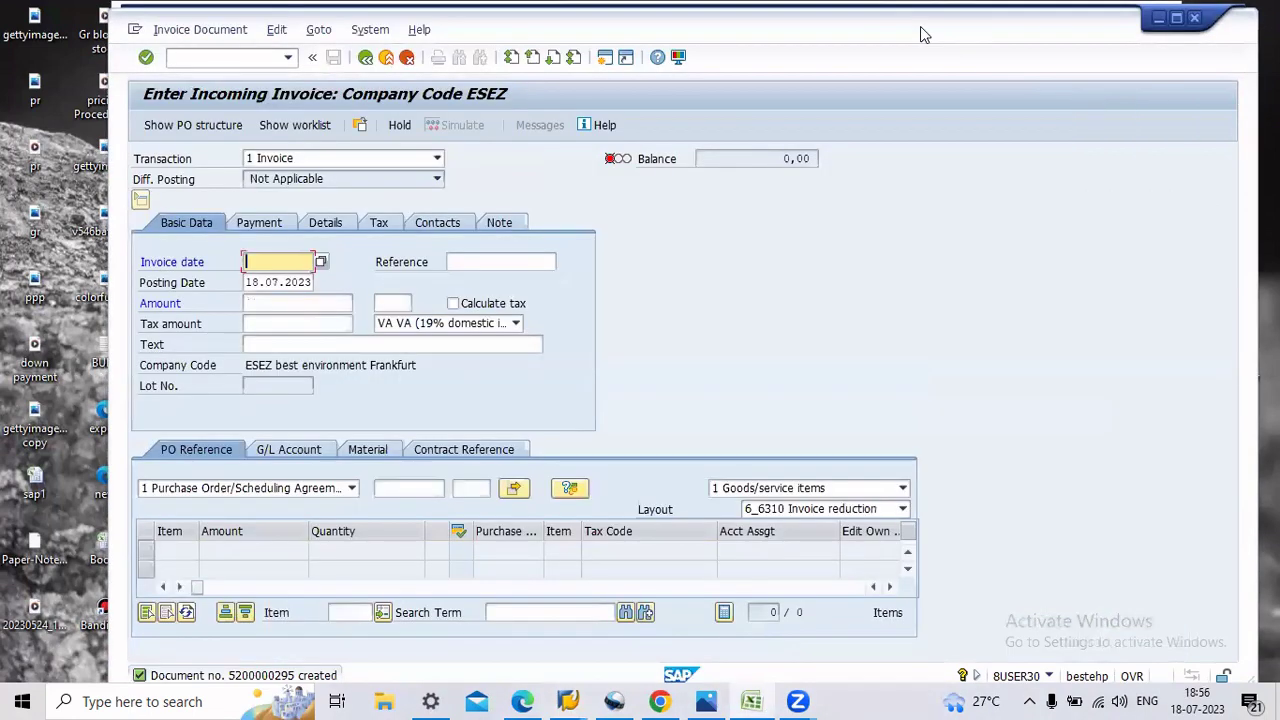